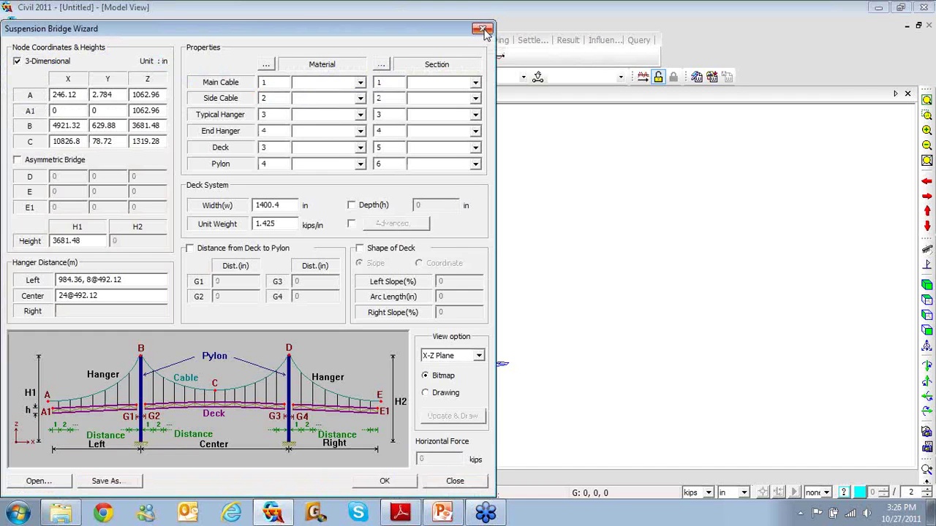
# Step: Close the Suspension Bridge Wizard and set the model units to tonf and m
pyautogui.click(482, 29)
pyautogui.click(707, 493)
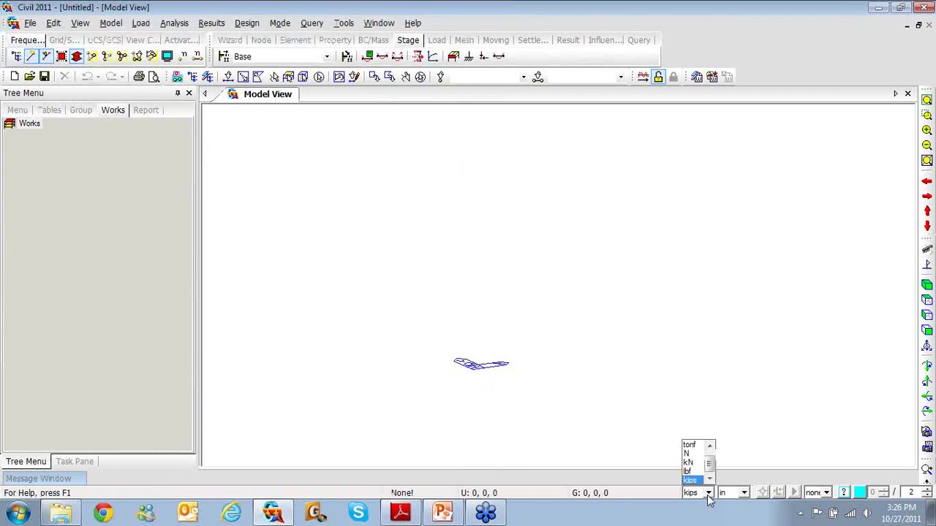
pyautogui.click(690, 445)
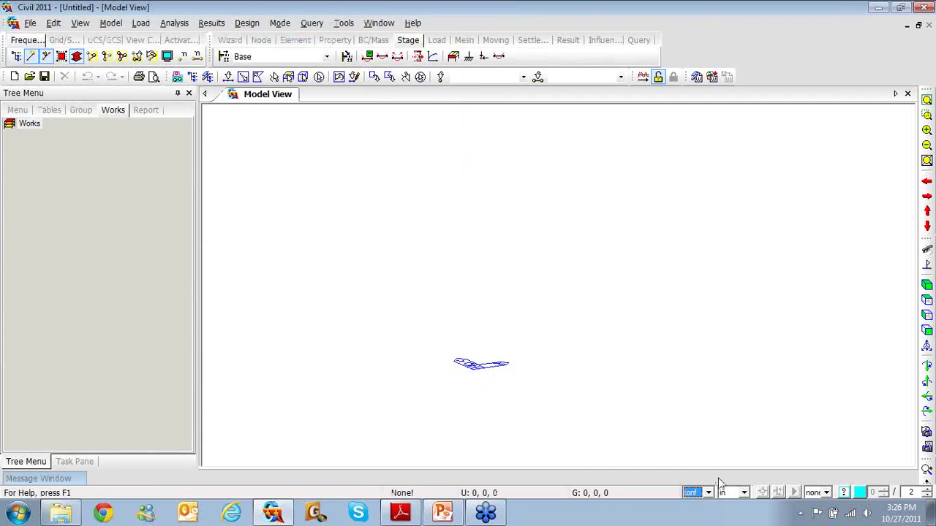
pyautogui.click(743, 492)
pyautogui.click(731, 463)
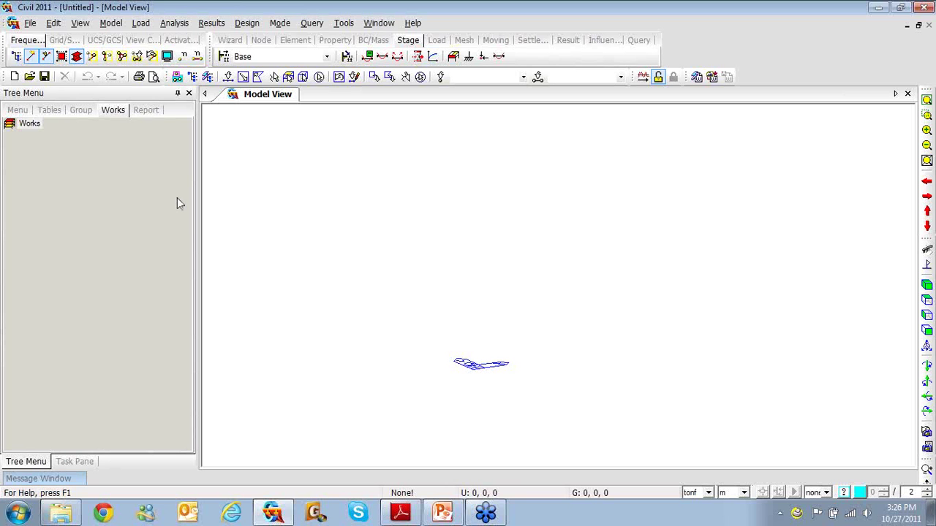
# Step: Reopen the Suspension Bridge Wizard and set node A's coordinates to X 0, Y 0, Z 20.48 m
pyautogui.click(121, 24)
pyautogui.moveTo(155, 59)
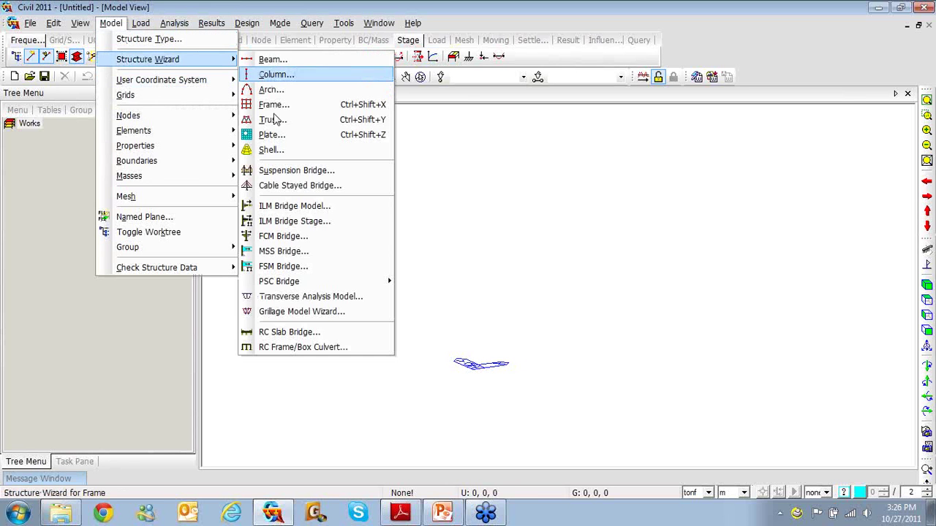
pyautogui.click(279, 172)
pyautogui.moveTo(227, 6); pyautogui.dragTo(484, 15)
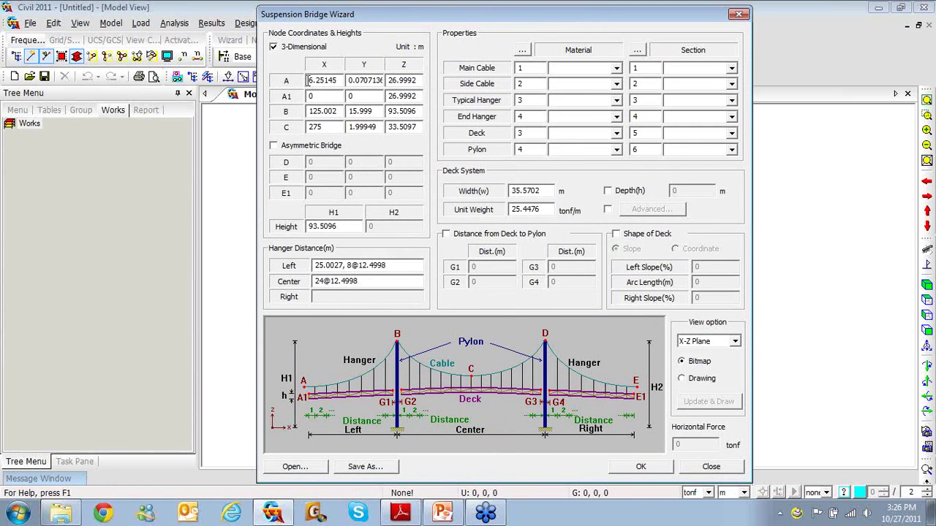
pyautogui.moveTo(307, 81); pyautogui.dragTo(356, 84)
pyautogui.write('0')
pyautogui.press('Tab')
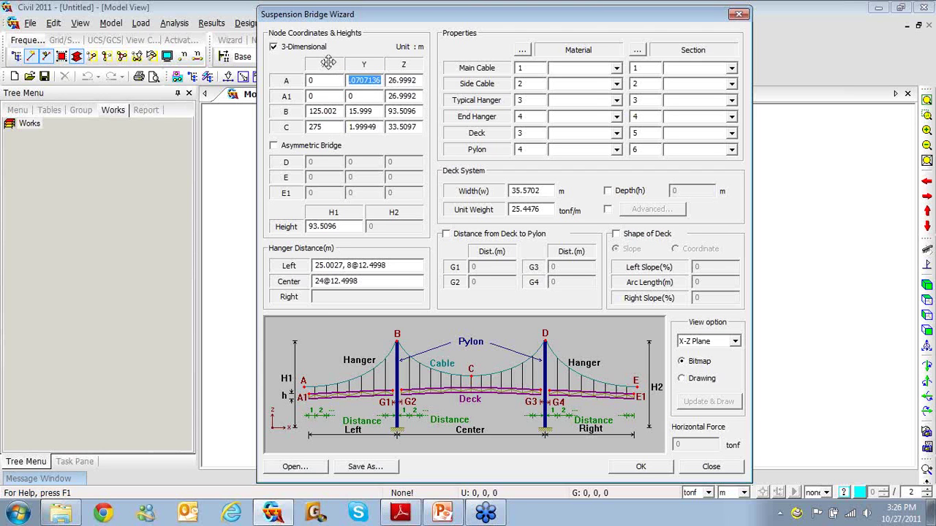
pyautogui.write('`')
pyautogui.press('Tab')
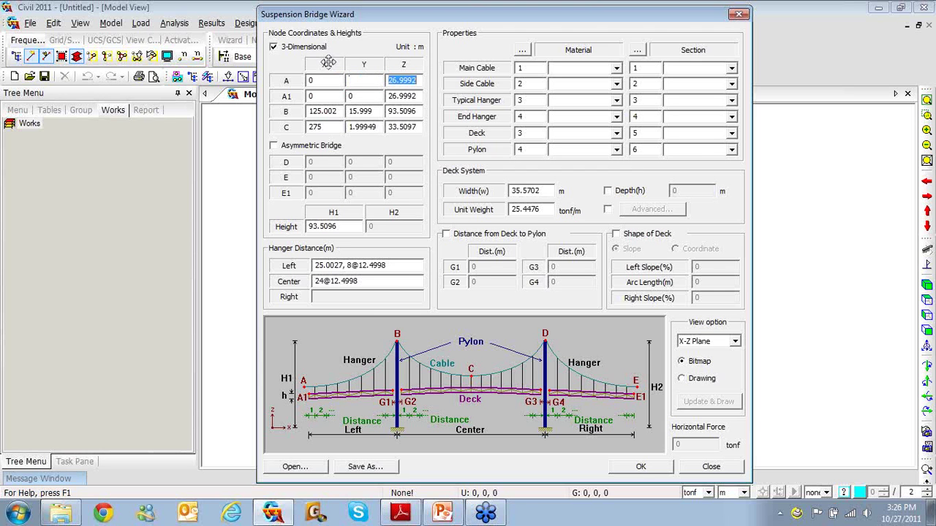
pyautogui.click(360, 79)
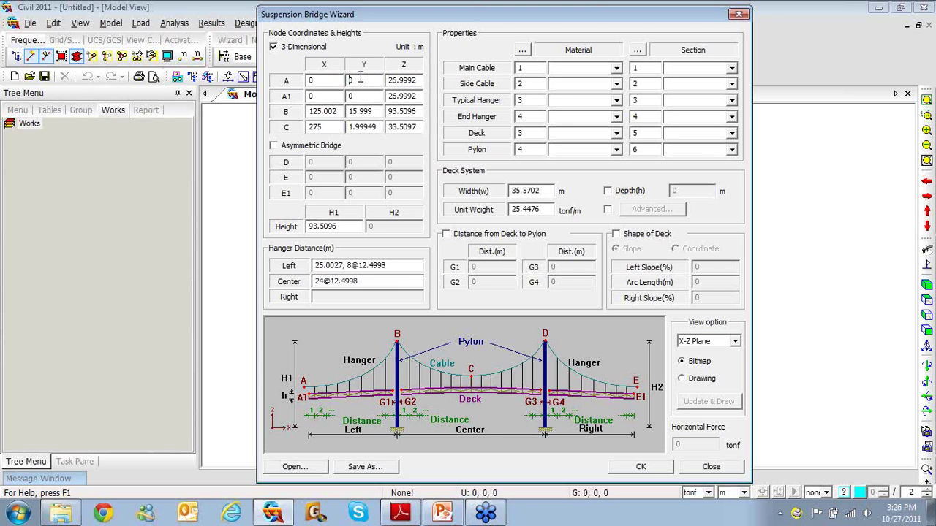
pyautogui.moveTo(389, 80); pyautogui.dragTo(416, 84)
pyautogui.write('20.48')
pyautogui.press('Tab')
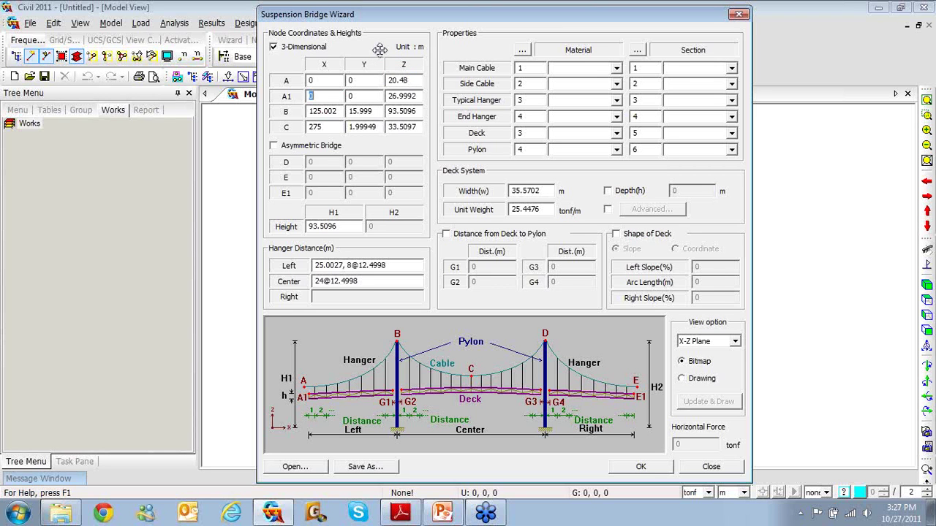
# Step: Set node A1's X coordinate to 3.6 m and its Z coordinate to 20.72 m
pyautogui.write('3.6')
pyautogui.press('Tab')
pyautogui.press('Tab')
pyautogui.write('20.72')
pyautogui.press('Tab')
# Step: Set node B's coordinates to X 128.6, Y 0, Z 60.8 m
pyautogui.write('128.6')
pyautogui.press('Tab')
pyautogui.write('0')
pyautogui.press('Tab')
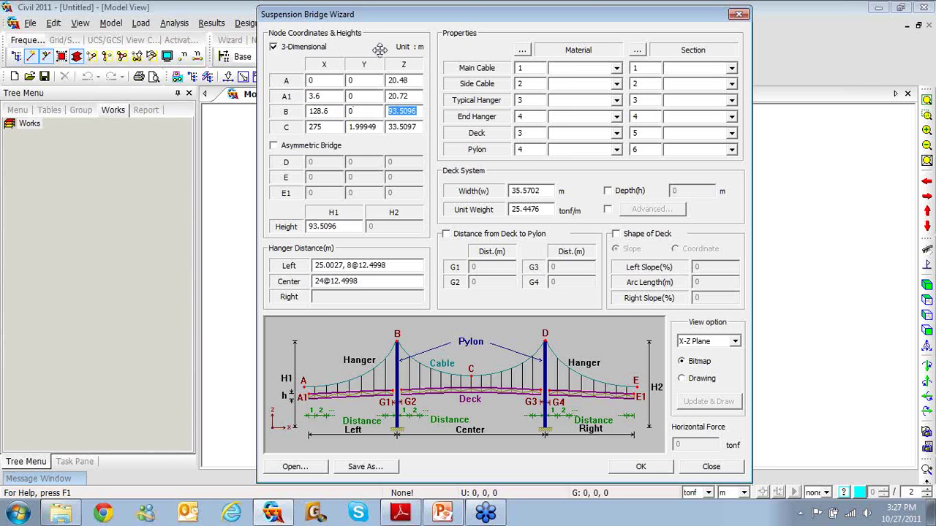
pyautogui.write('60.5')
pyautogui.press('Tab')
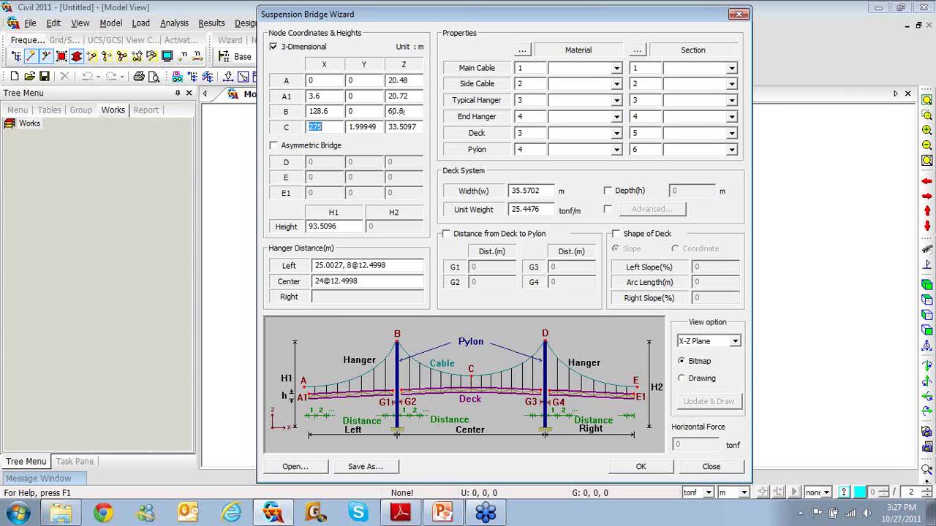
# Step: Set node C's coordinates to X 328.6, Y 0, Z 27 m
pyautogui.write('3280')
pyautogui.write('.6')
pyautogui.press('Tab')
pyautogui.press('Tab')
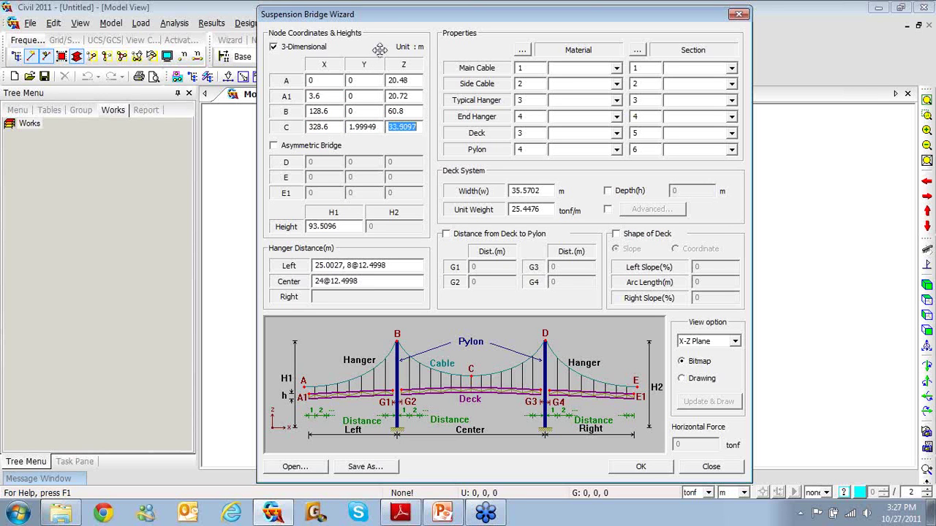
pyautogui.press('End')
pyautogui.hotkey('shift', 'Tab')
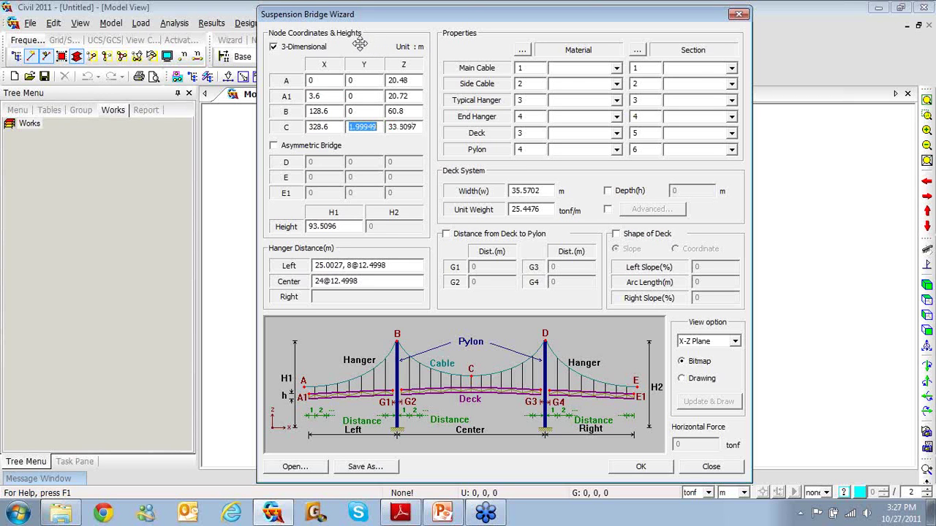
pyautogui.write('0')
pyautogui.press('Tab')
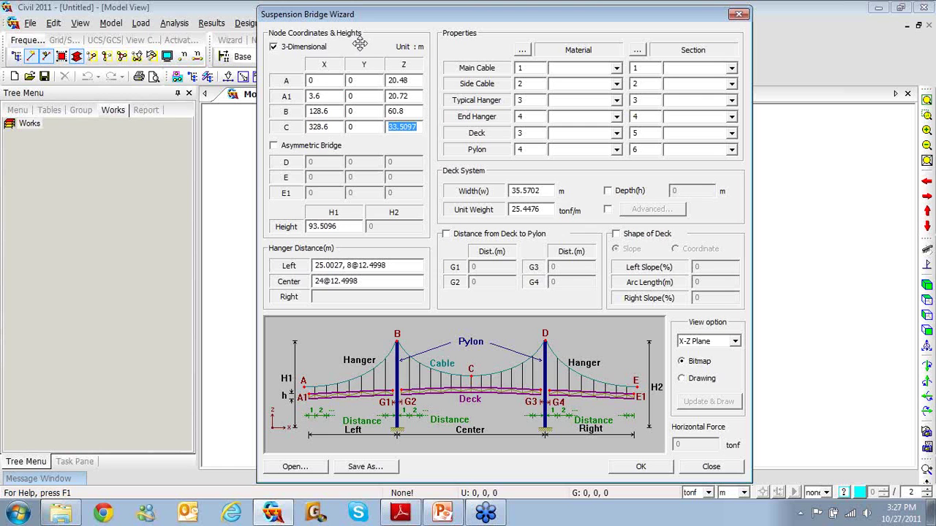
pyautogui.write('27')
# Step: Set the pylon height H1 to 60.8 m
pyautogui.moveTo(351, 228); pyautogui.dragTo(274, 223)
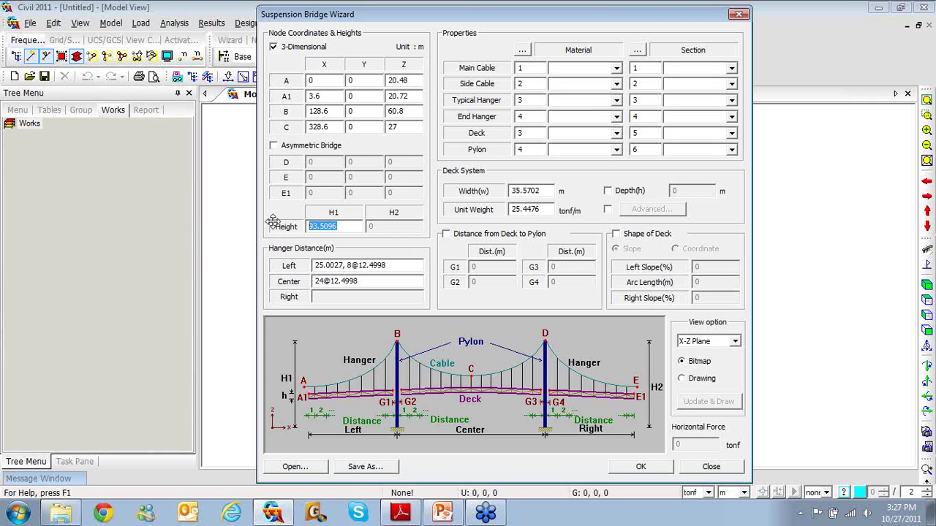
pyautogui.write('60.6')
pyautogui.press('Tab')
# Step: Import the Cable, Hanger, Deck and Pylon materials from the Suspension Bridge project, keeping their IDs
pyautogui.click(523, 53)
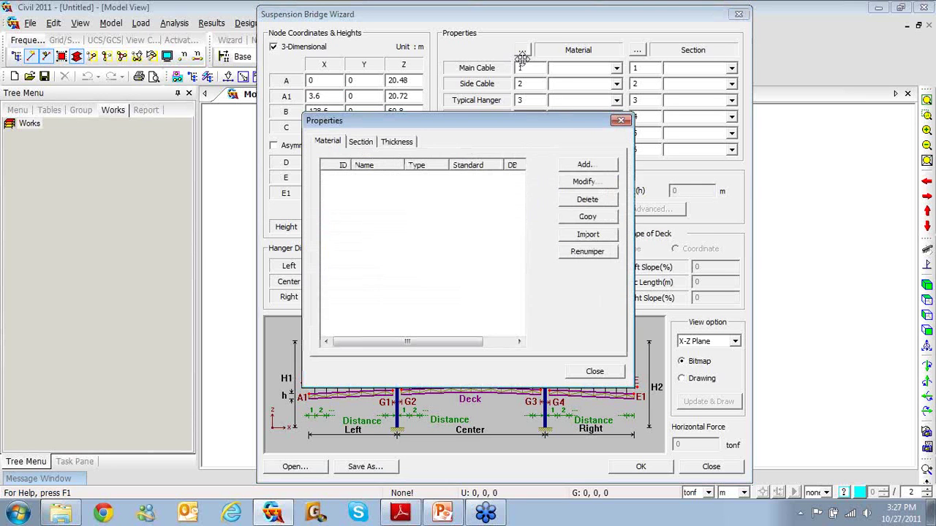
pyautogui.click(587, 235)
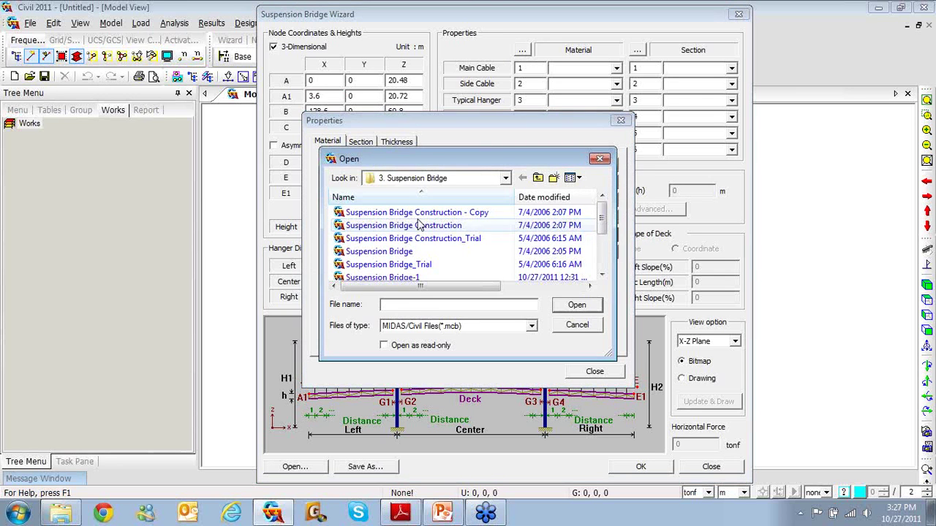
pyautogui.click(427, 251)
pyautogui.click(574, 305)
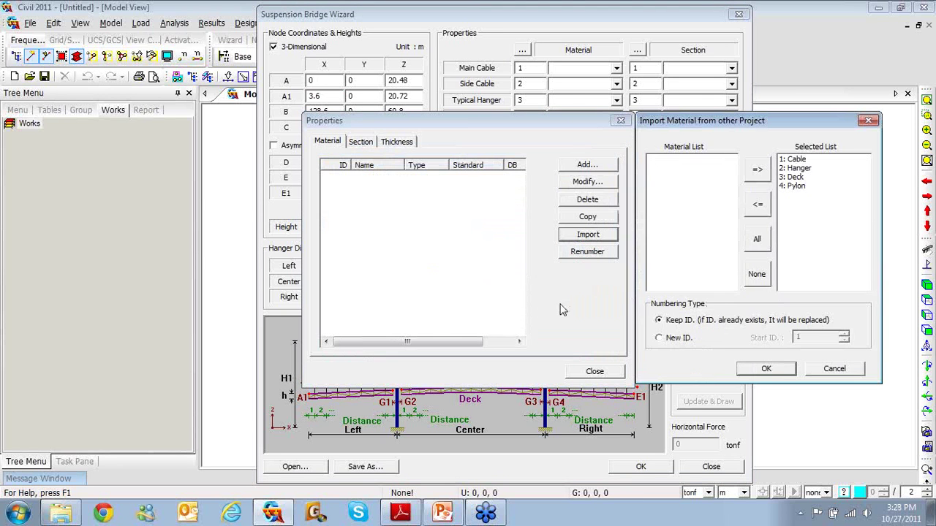
pyautogui.click(775, 371)
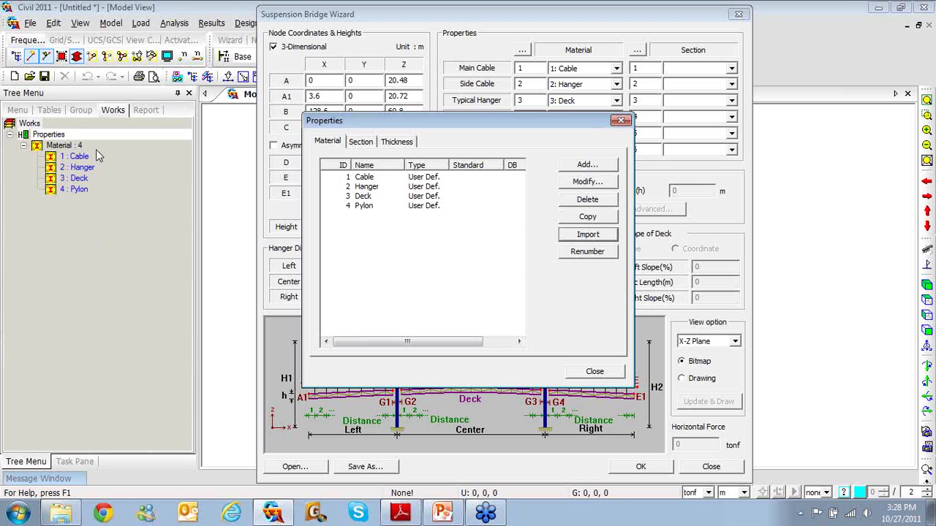
# Step: Import the Cable, Hanger, Deck, Pylon and Pylon-trans sections from the Suspension Bridge project
pyautogui.click(358, 142)
pyautogui.click(603, 234)
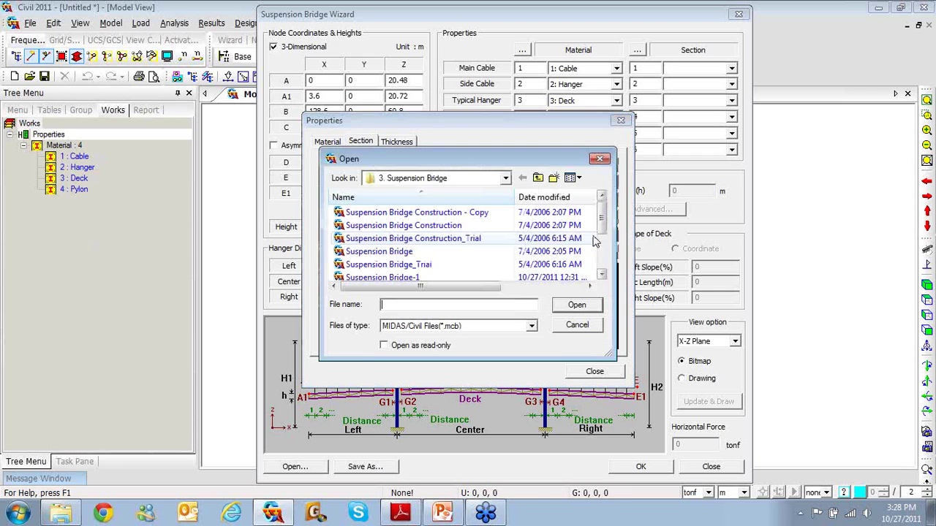
pyautogui.click(395, 251)
pyautogui.click(578, 304)
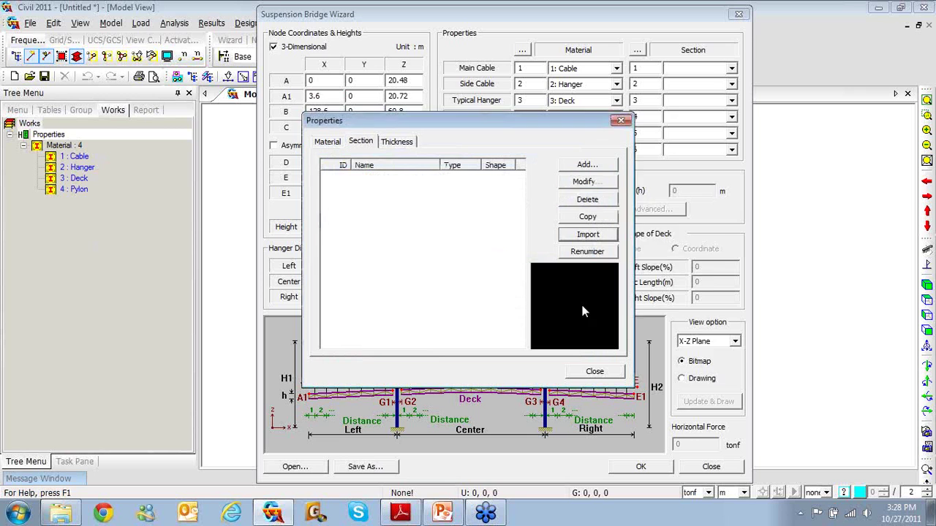
pyautogui.click(788, 369)
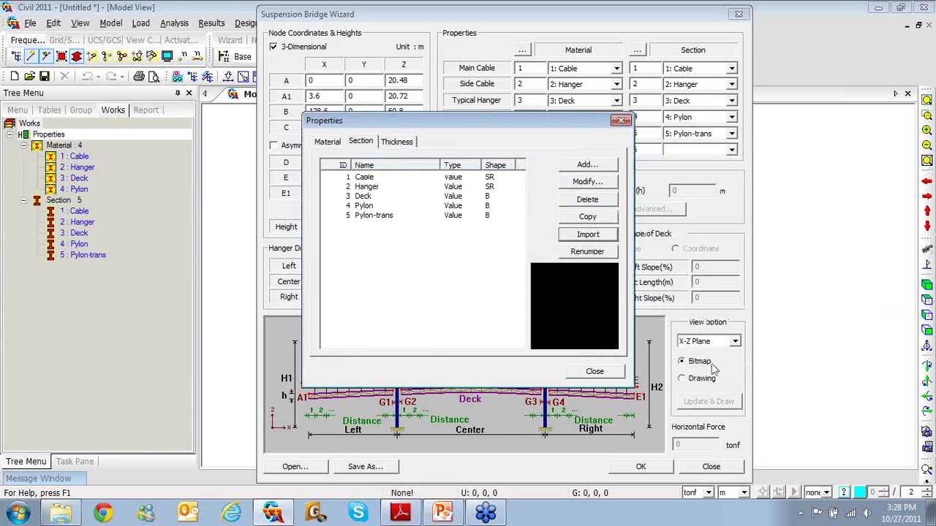
# Step: Review each imported section's shape and the Cable material's data, returning to the bridge wizard
pyautogui.click(376, 177)
pyautogui.click(368, 186)
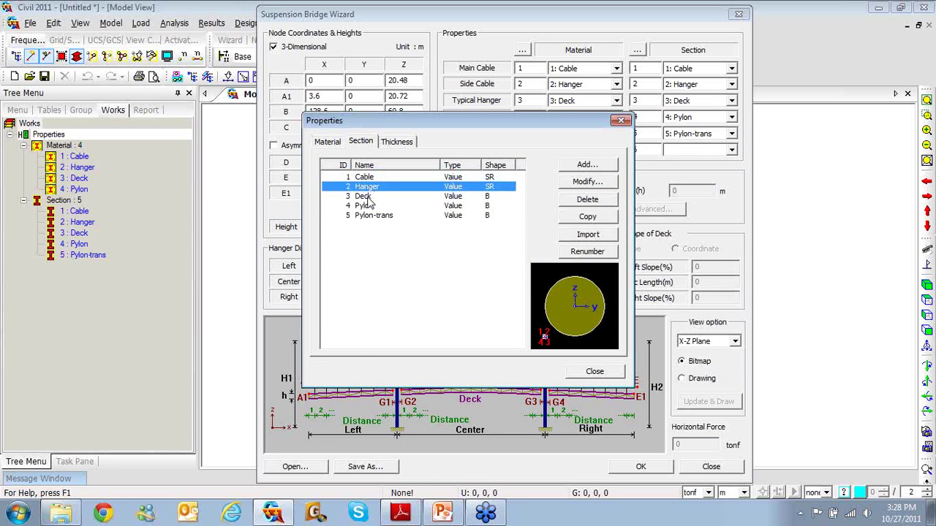
pyautogui.click(368, 196)
pyautogui.click(365, 206)
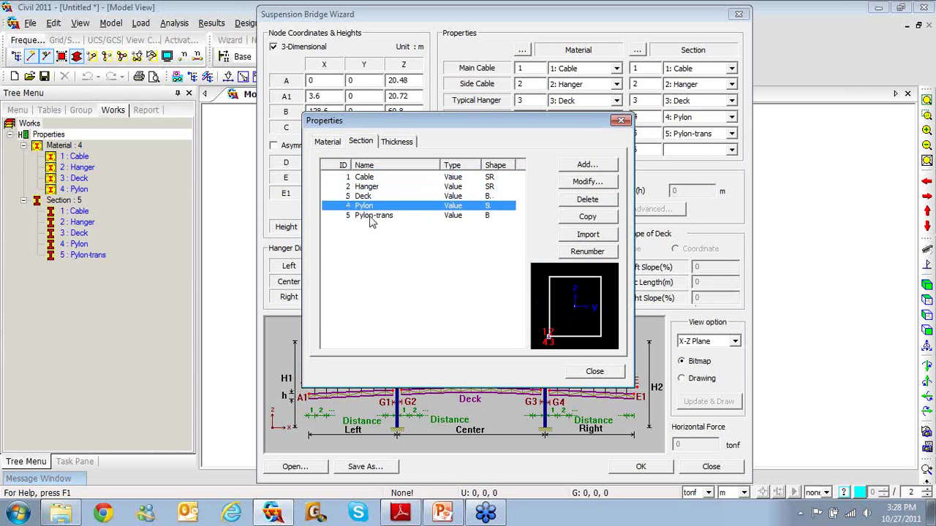
pyautogui.click(371, 218)
pyautogui.click(327, 141)
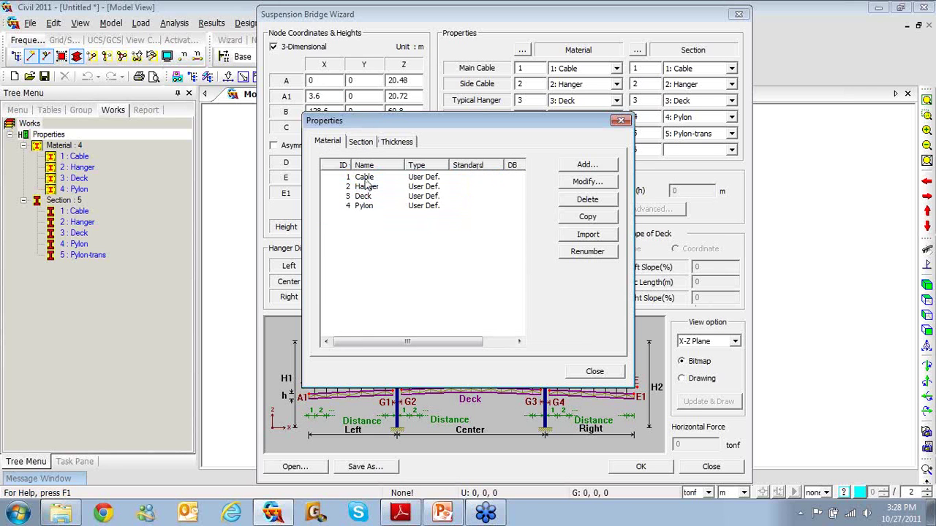
pyautogui.doubleClick(364, 177)
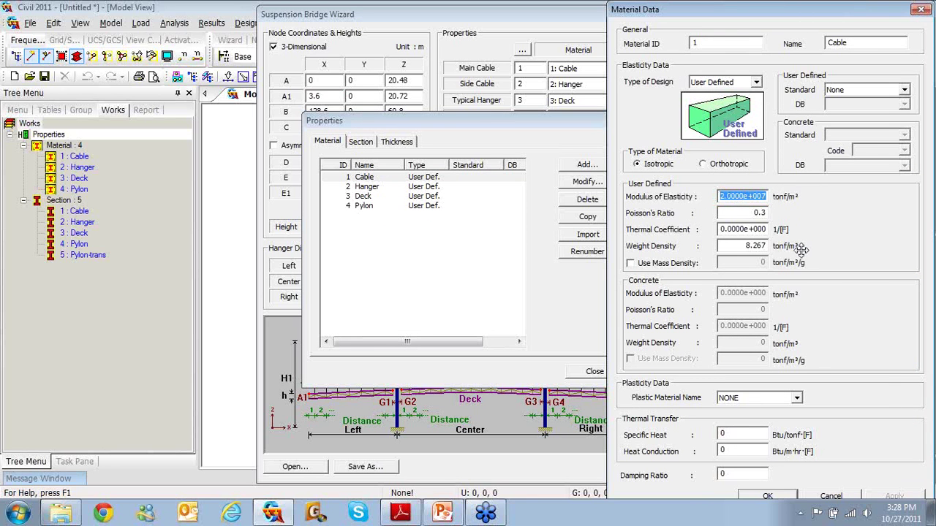
pyautogui.click(920, 9)
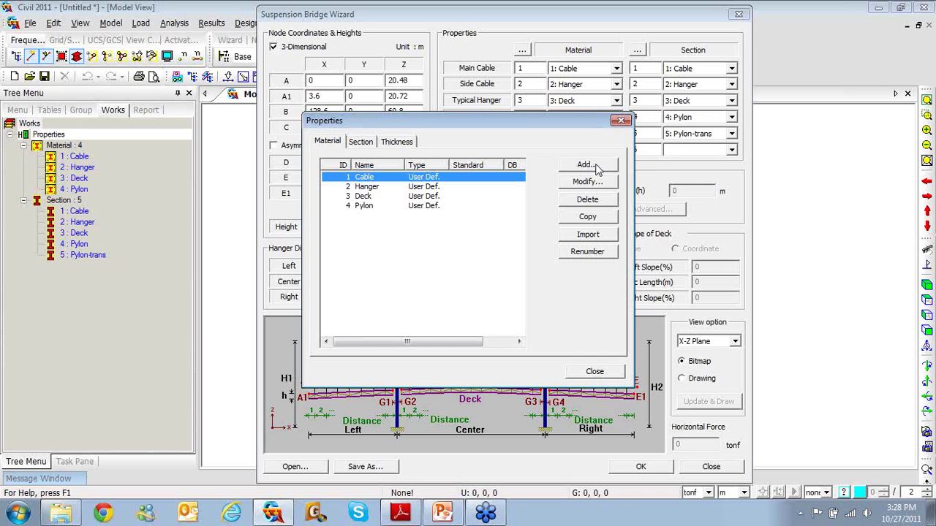
pyautogui.click(621, 121)
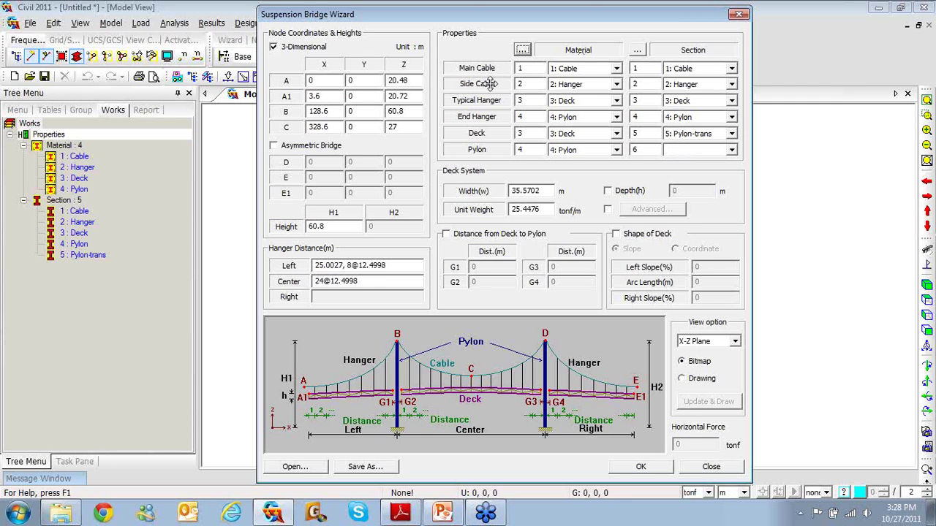
# Step: Assign the Cable material to the side cable and the Hanger material to the typical and end hangers
pyautogui.click(617, 84)
pyautogui.click(599, 98)
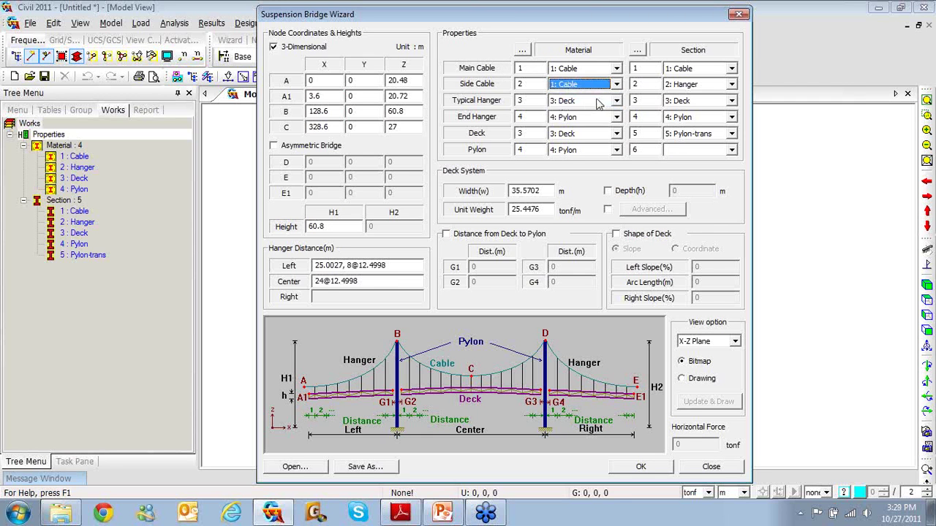
pyautogui.click(616, 101)
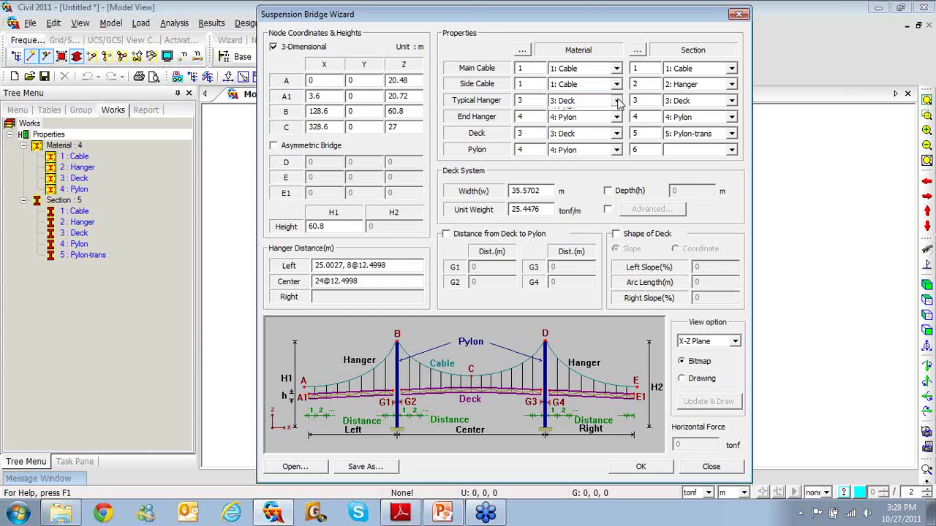
pyautogui.click(612, 121)
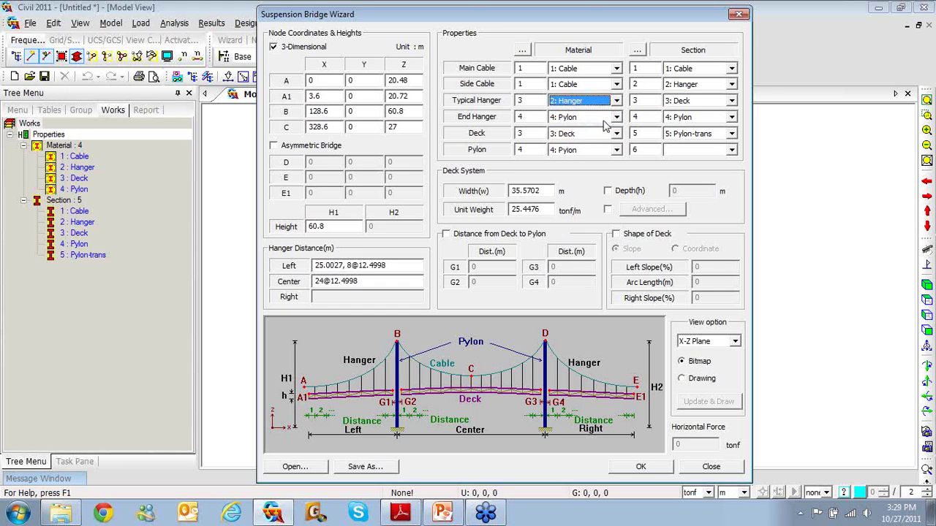
pyautogui.click(617, 119)
pyautogui.click(616, 138)
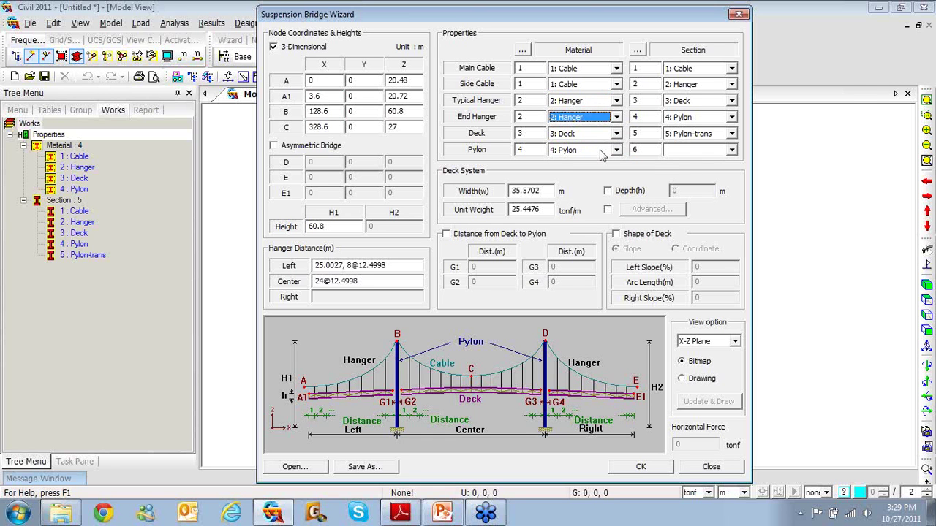
# Step: Assign the Cable section to the side cable and the Hanger section to the typical and end hangers
pyautogui.click(731, 85)
pyautogui.click(702, 96)
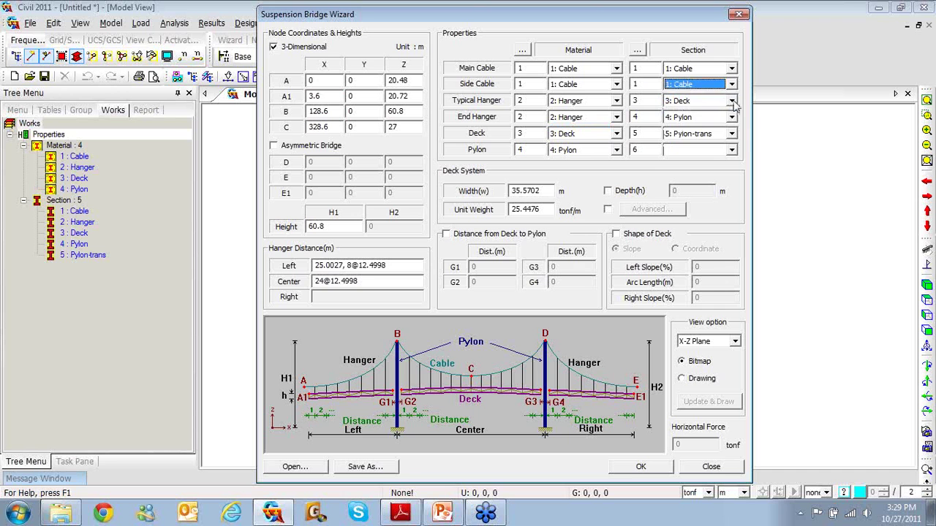
pyautogui.click(732, 100)
pyautogui.click(723, 122)
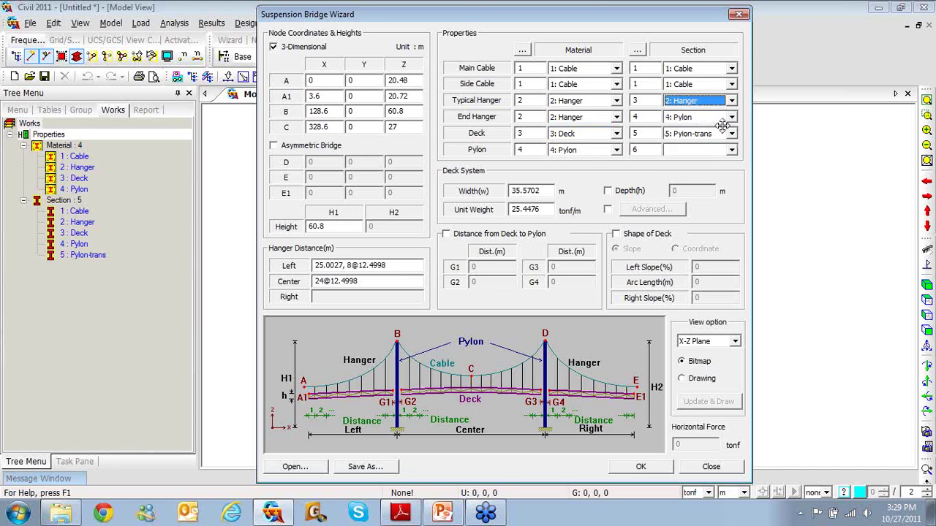
pyautogui.click(731, 117)
pyautogui.click(724, 139)
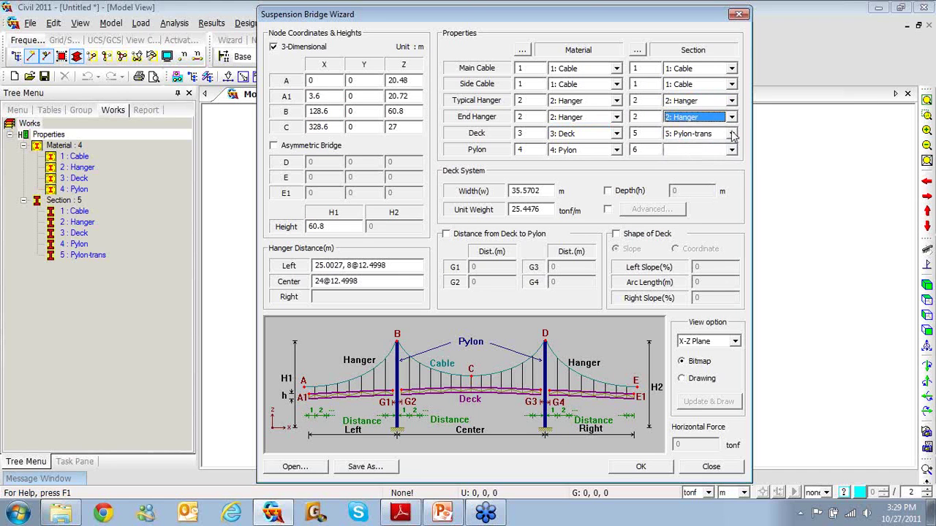
# Step: Assign the Deck section to the deck and the Pylon section to the pylon
pyautogui.click(731, 133)
pyautogui.click(721, 164)
pyautogui.click(731, 149)
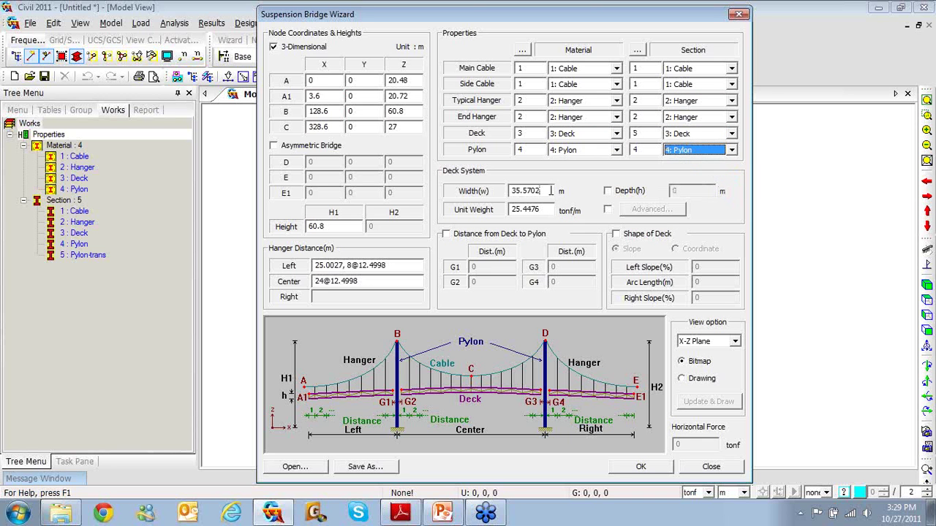
# Step: Set the deck width to 11 m and define its advanced unit weight as point loads
pyautogui.moveTo(550, 190); pyautogui.dragTo(479, 188)
pyautogui.write('11')
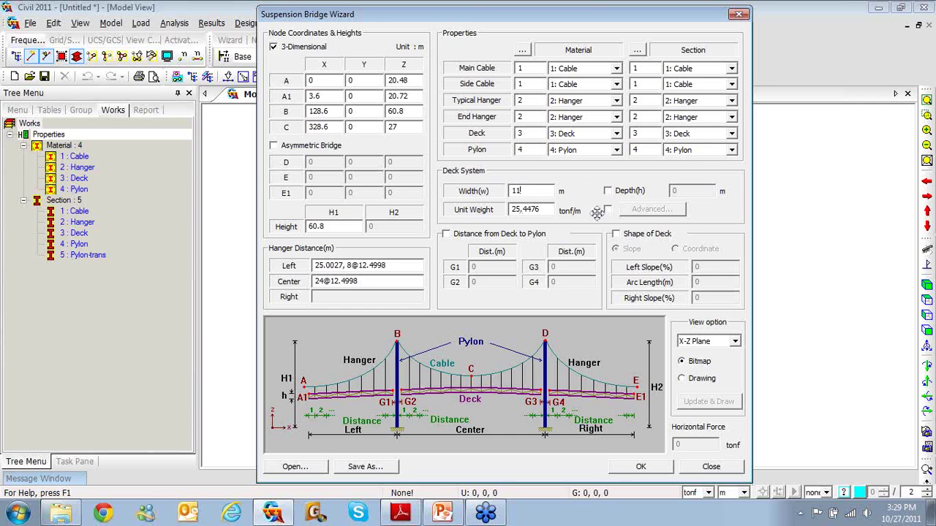
pyautogui.click(608, 212)
pyautogui.click(635, 211)
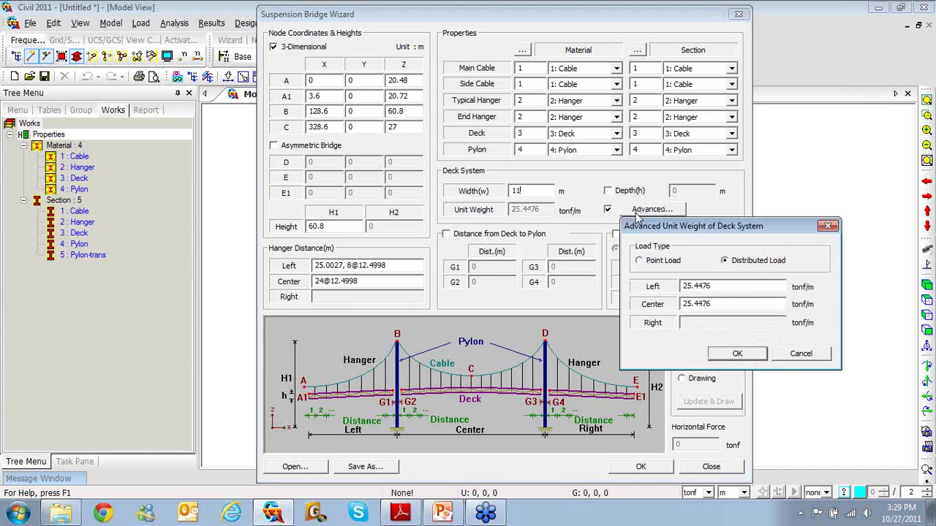
pyautogui.moveTo(638, 169); pyautogui.dragTo(582, 40)
pyautogui.click(568, 76)
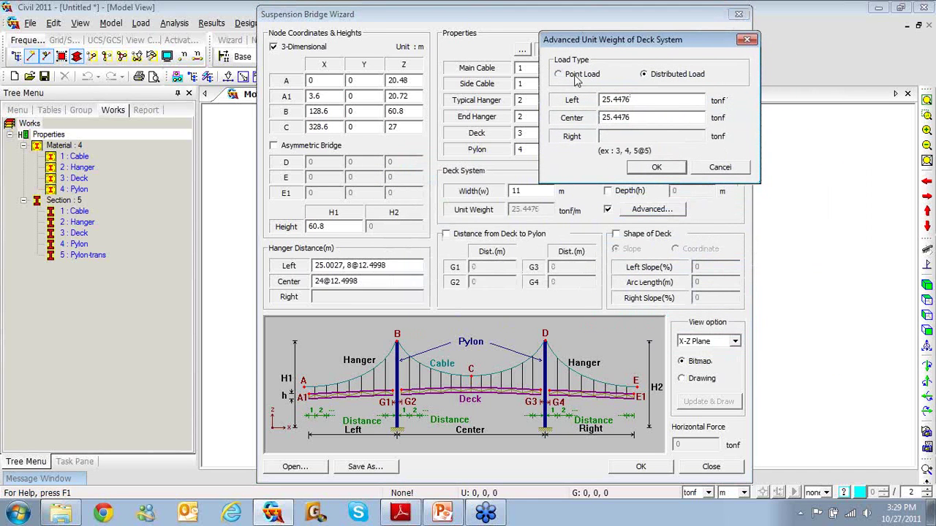
pyautogui.moveTo(640, 101); pyautogui.dragTo(596, 98)
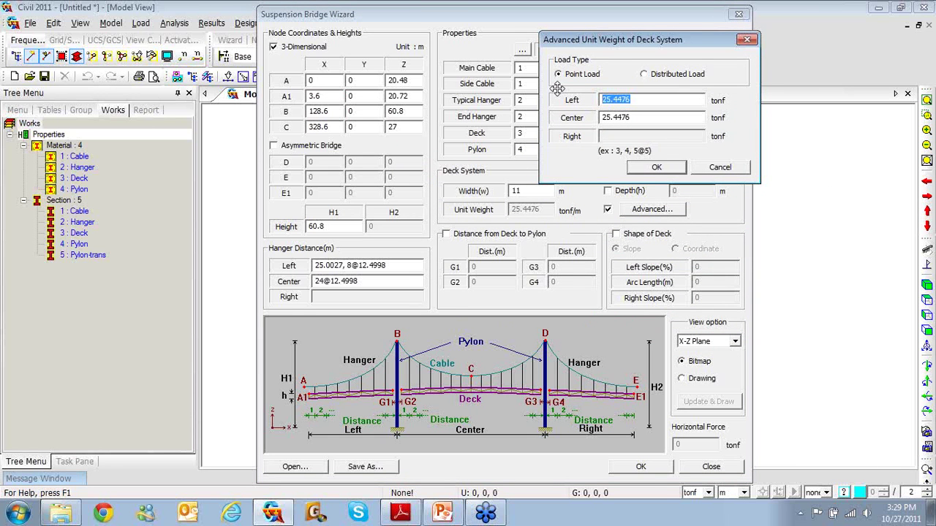
pyautogui.write('9@')
pyautogui.write('52')
pyautogui.write('.5')
pyautogui.write('3')
pyautogui.write('75')
pyautogui.doubleClick(636, 116)
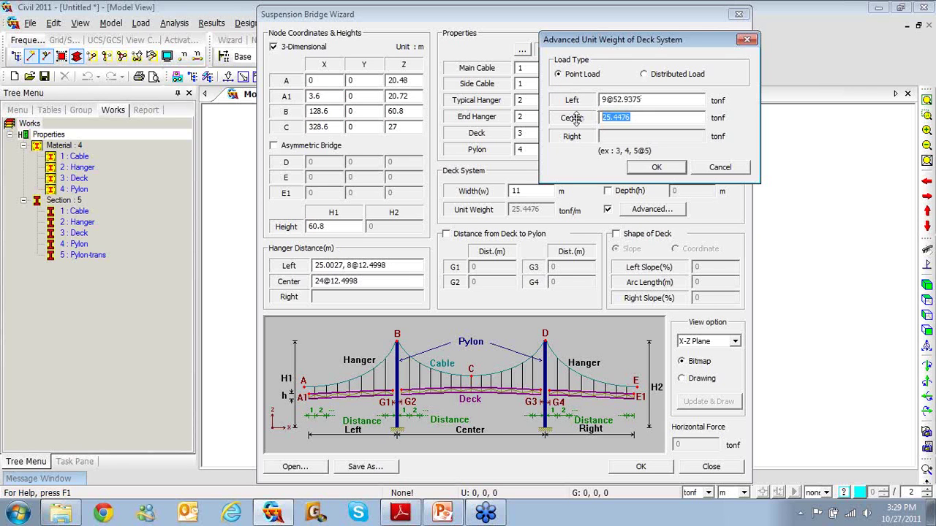
pyautogui.write('31@52')
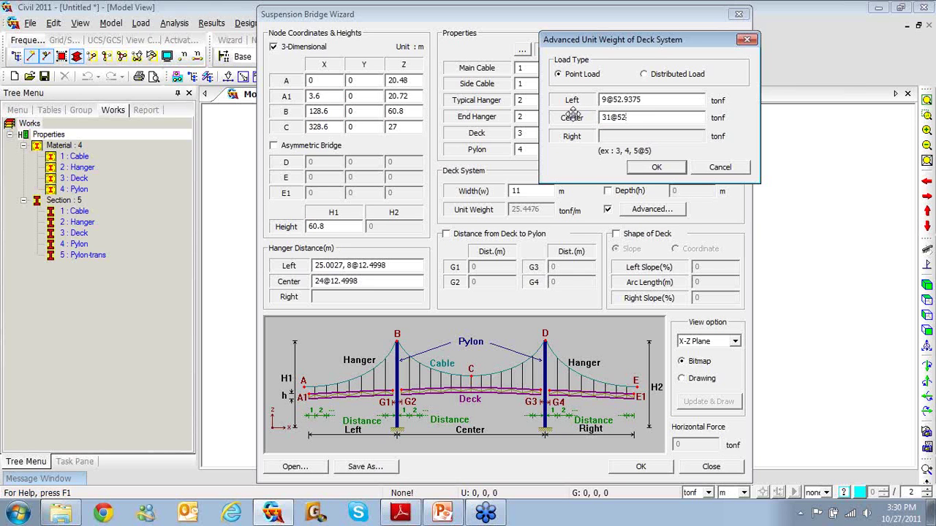
pyautogui.write('.9375')
pyautogui.click(670, 169)
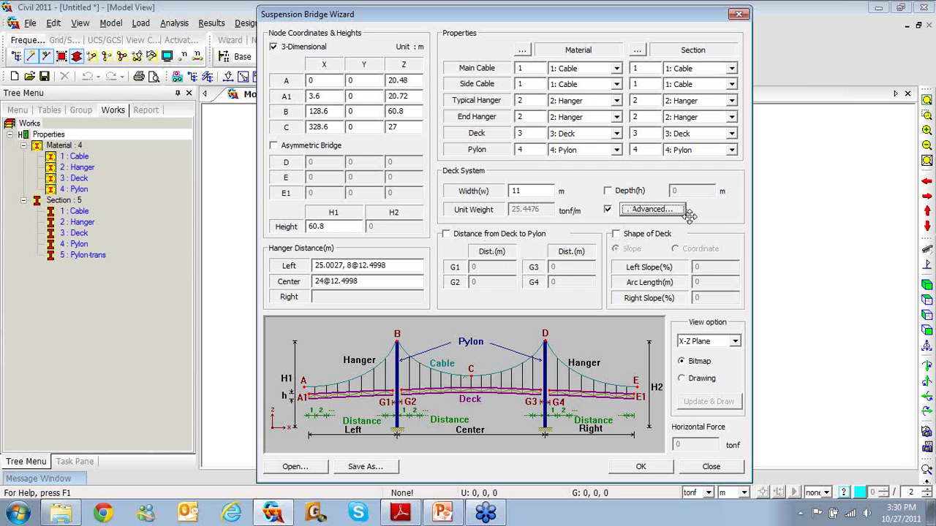
# Step: Enable the deck shape by slope with a left slope of 2.77% and an arc length of 650 m
pyautogui.click(616, 235)
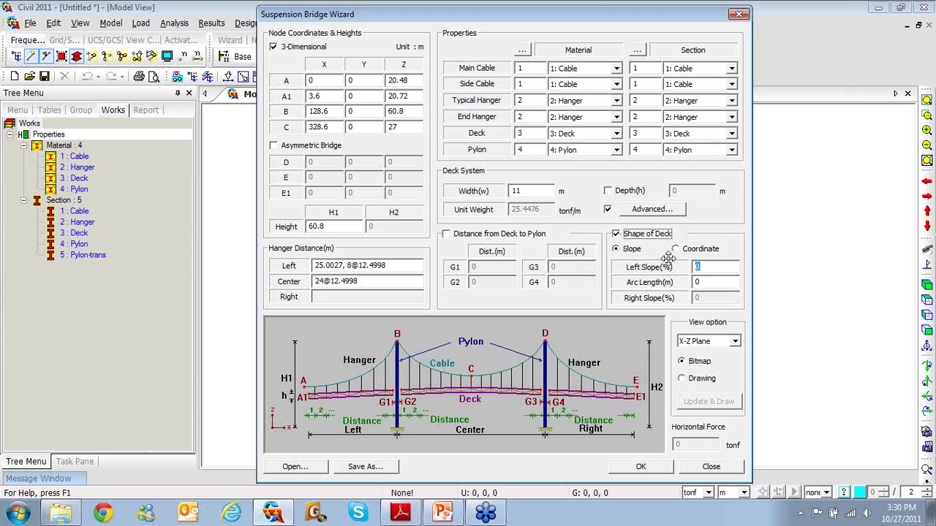
pyautogui.press('Tab')
pyautogui.press('Tab')
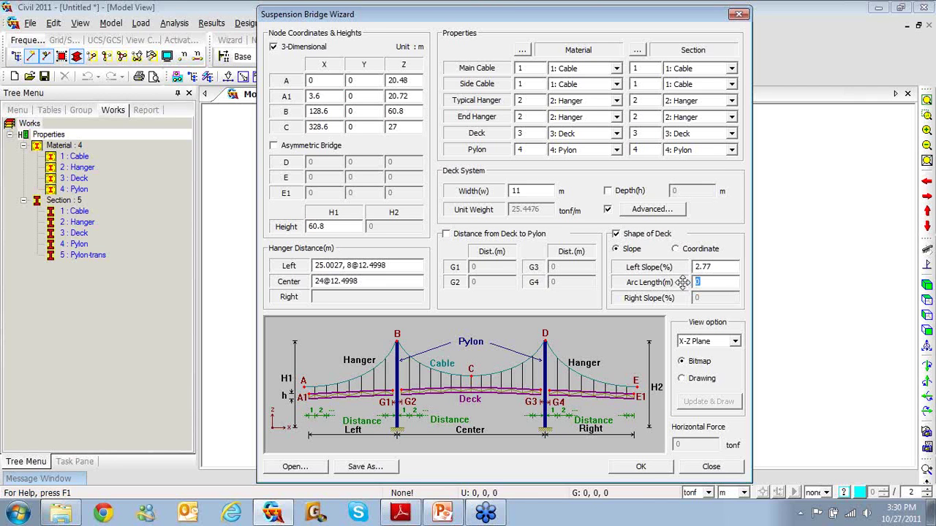
pyautogui.write('650')
pyautogui.click(403, 268)
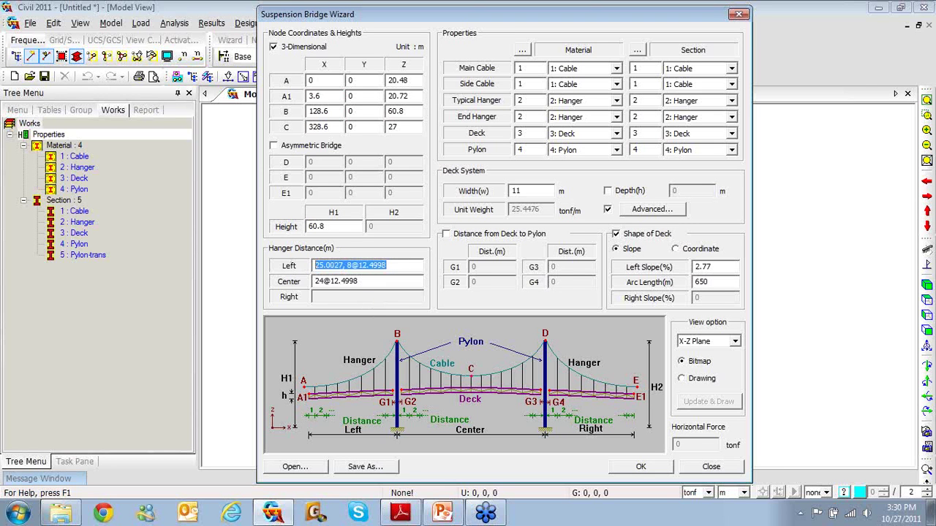
pyautogui.write('10@12.5')
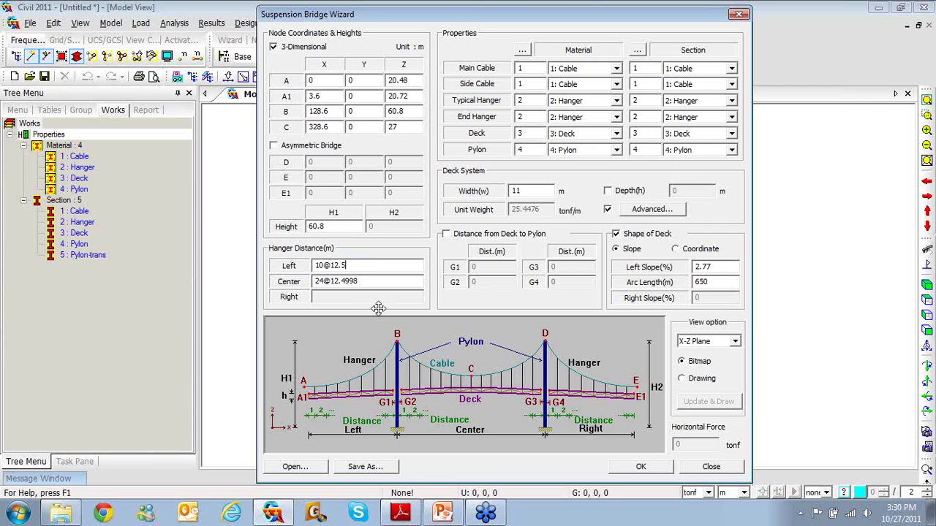
pyautogui.press('Tab')
pyautogui.write('32@12.5')
pyautogui.click(691, 380)
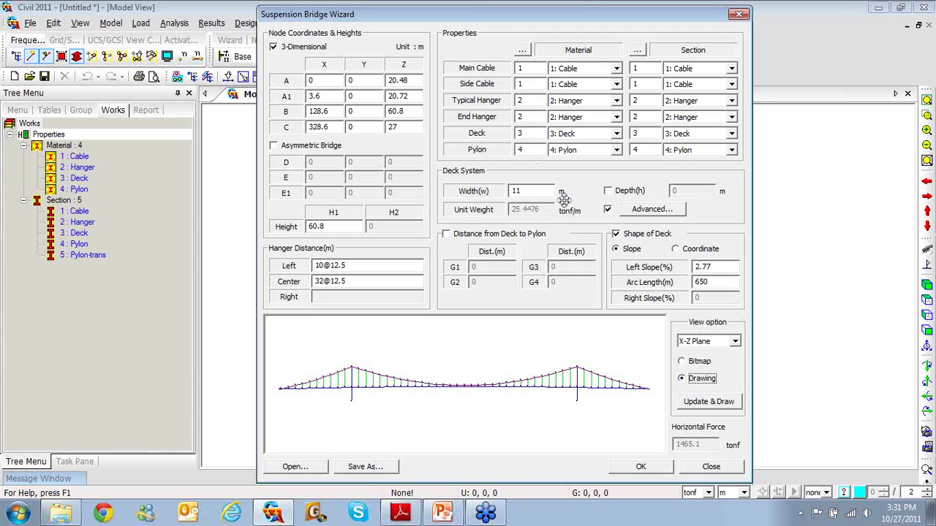
pyautogui.click(371, 471)
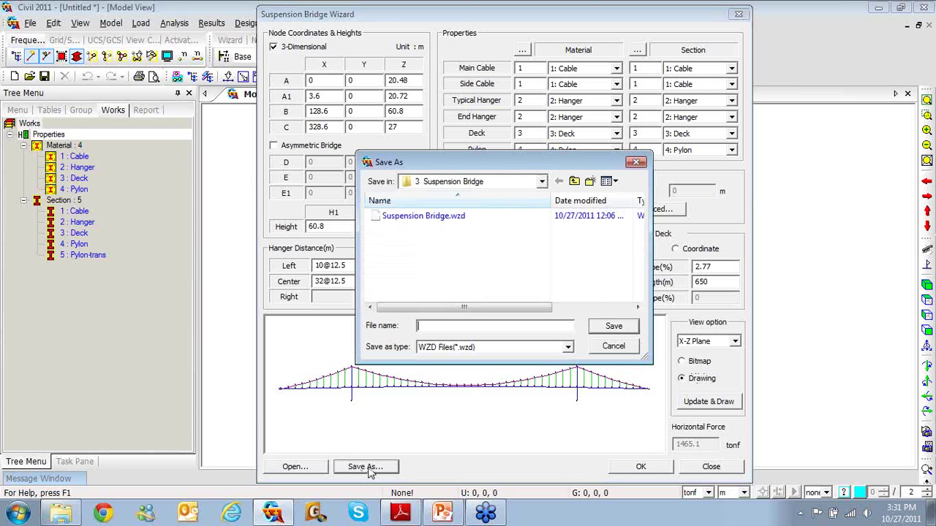
pyautogui.click(460, 218)
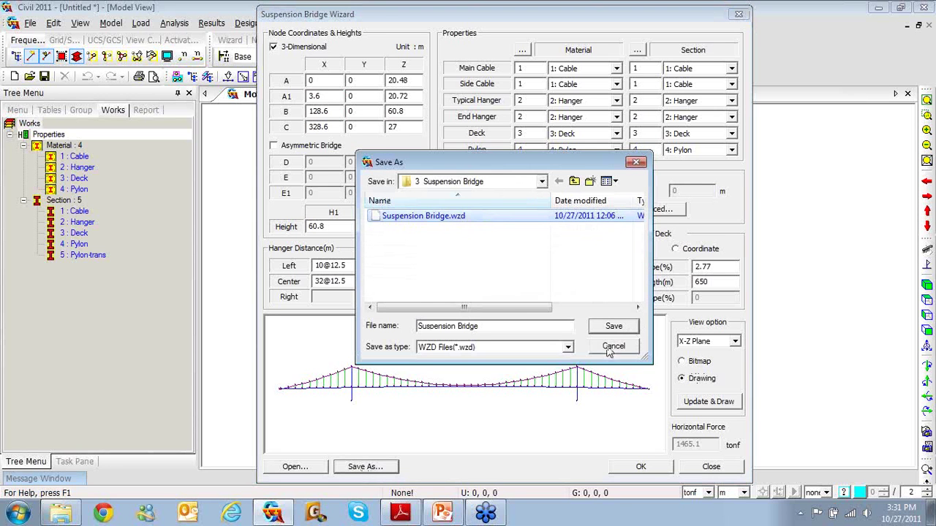
pyautogui.click(637, 163)
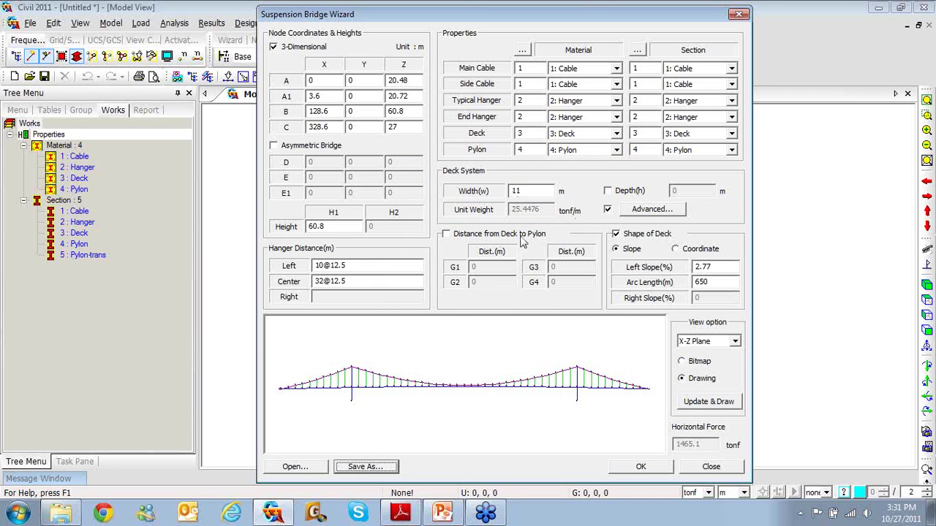
# Step: Generate the bridge model from the wizard and save the project as SB
pyautogui.click(641, 469)
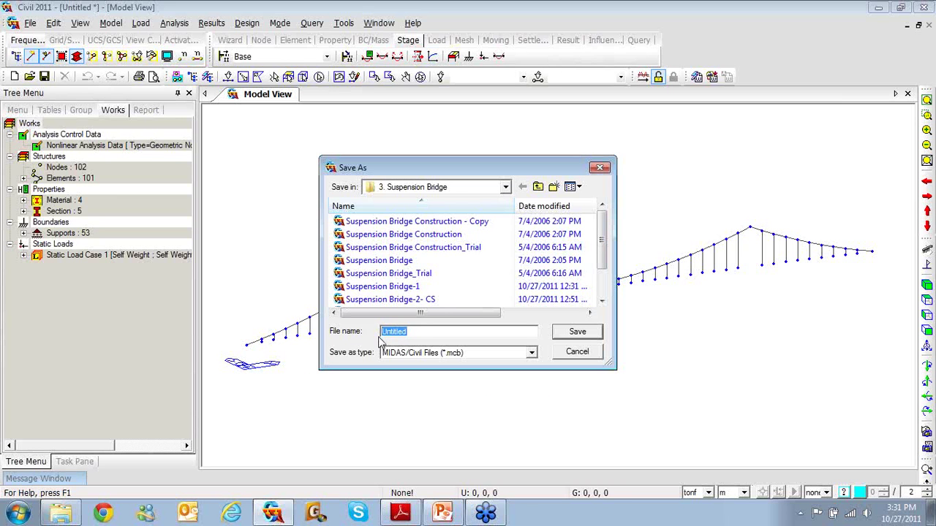
pyautogui.write('SB')
pyautogui.click(590, 333)
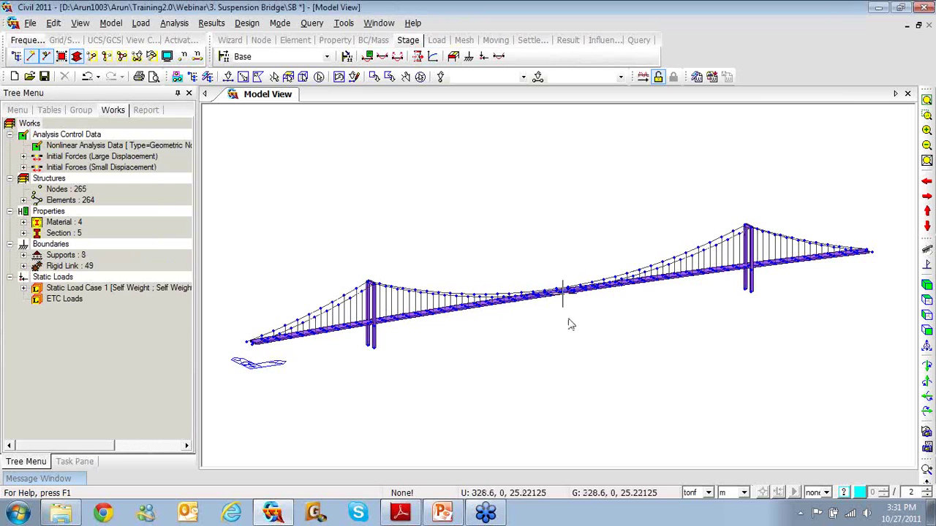
# Step: Show the bridge in front elevation and review the large- and small-displacement initial forces in the model tree
pyautogui.click(926, 331)
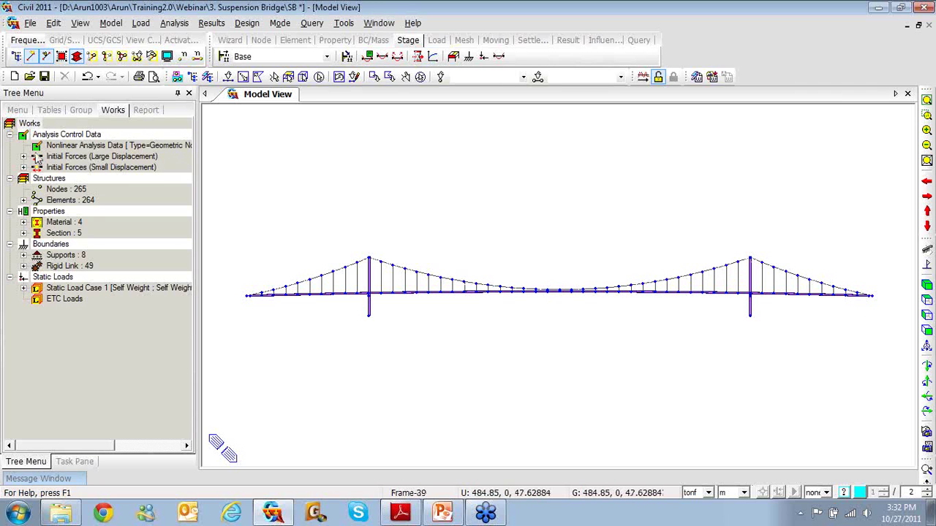
pyautogui.click(23, 157)
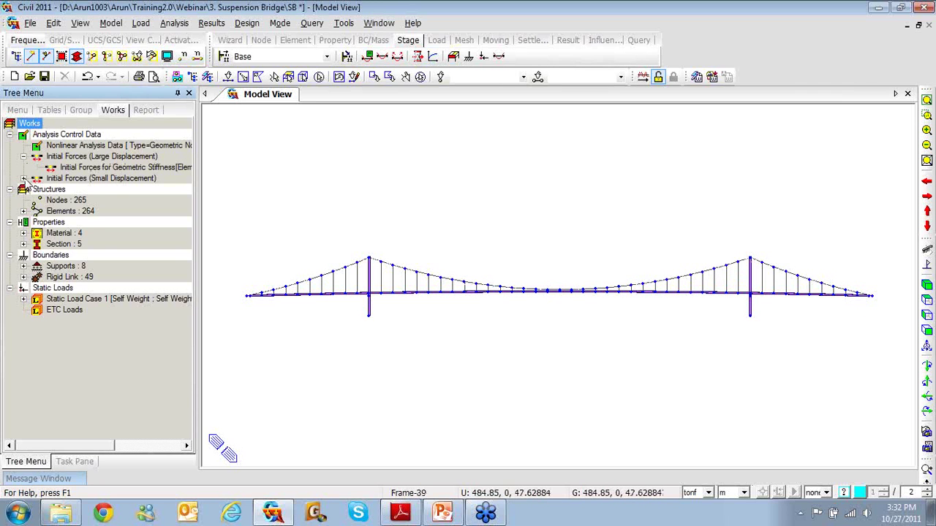
pyautogui.click(23, 178)
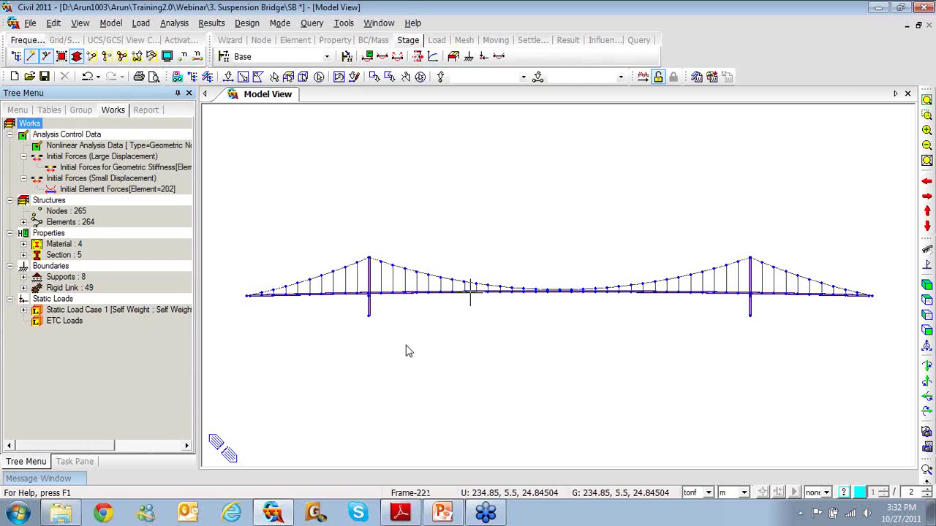
# Step: Display the bridge as a wireframe and select the nodes just below deck level on both pylons
pyautogui.click(76, 58)
pyautogui.moveTo(372, 323); pyautogui.dragTo(387, 343, button='middle')
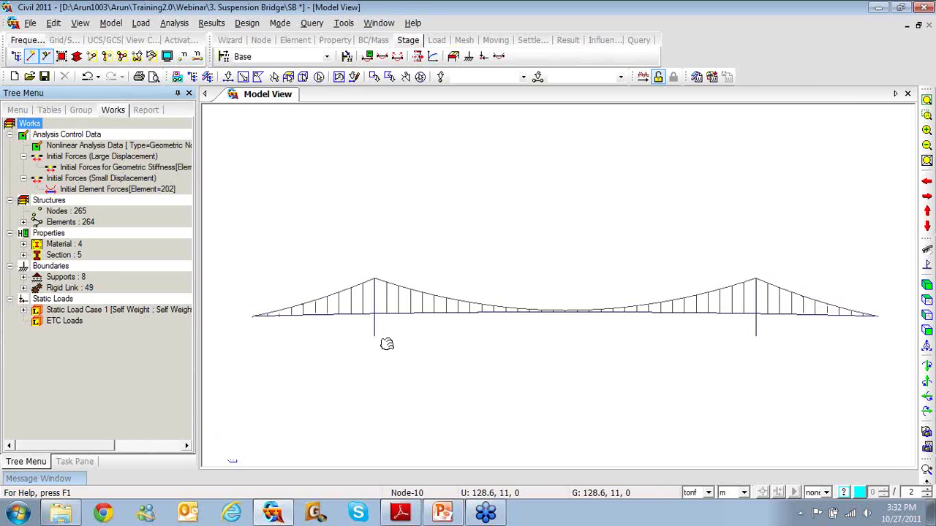
pyautogui.scroll(5, 383, 330)
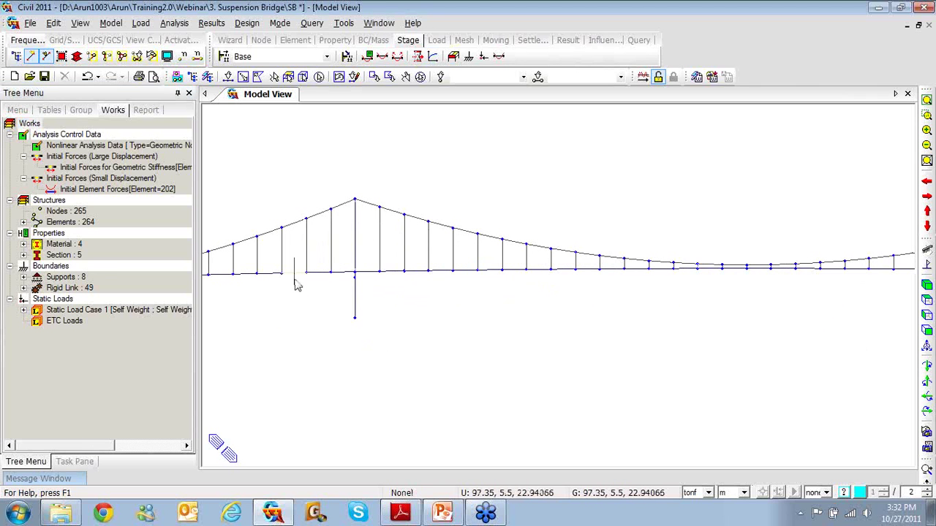
pyautogui.click(355, 277)
pyautogui.scroll(-3, 616, 340)
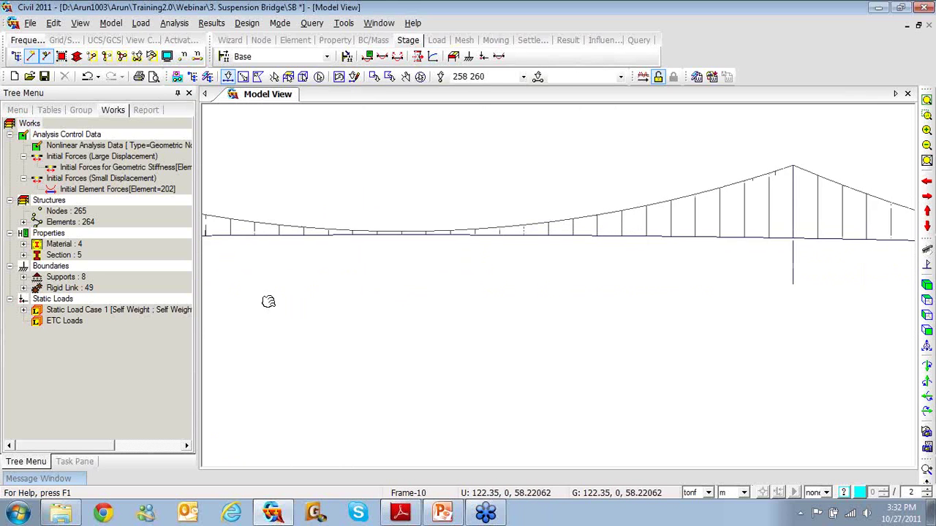
pyautogui.scroll(3, 783, 285)
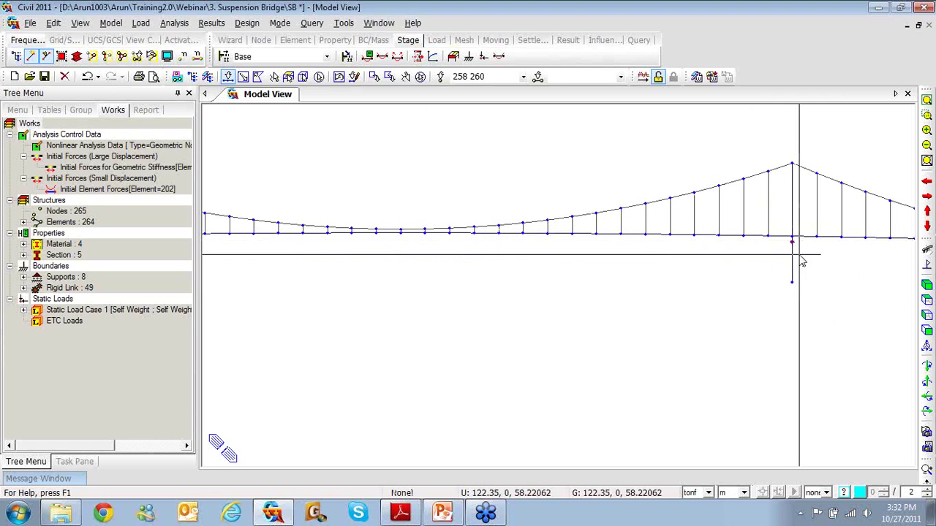
pyautogui.click(793, 260)
# Step: Translate the selected pylon nodes in Move mode by 0, 0, 2.796635 m with frame elements intersected
pyautogui.rightClick(479, 278)
pyautogui.moveTo(479, 278)
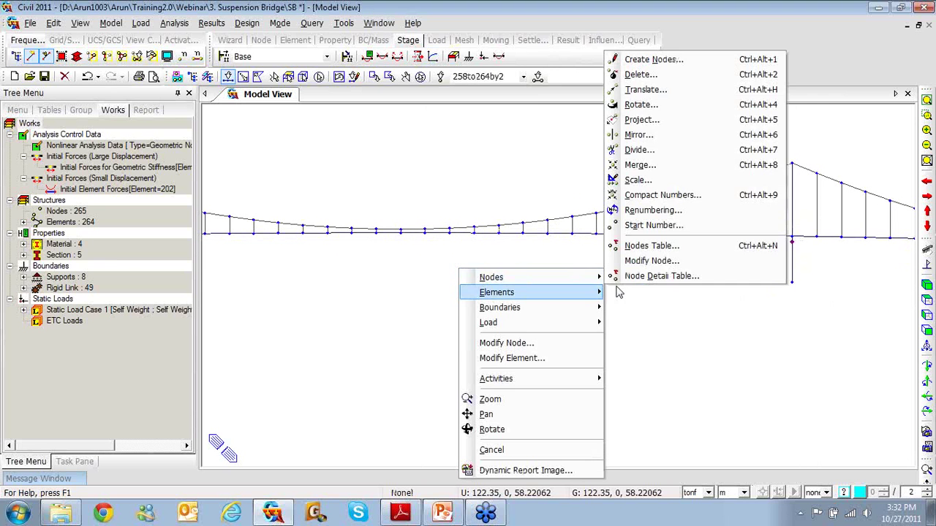
pyautogui.click(631, 93)
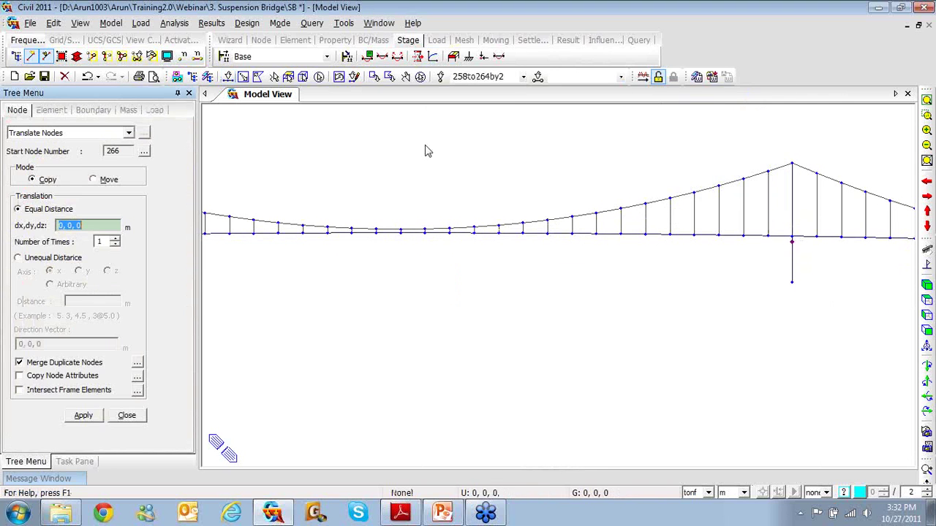
pyautogui.click(97, 180)
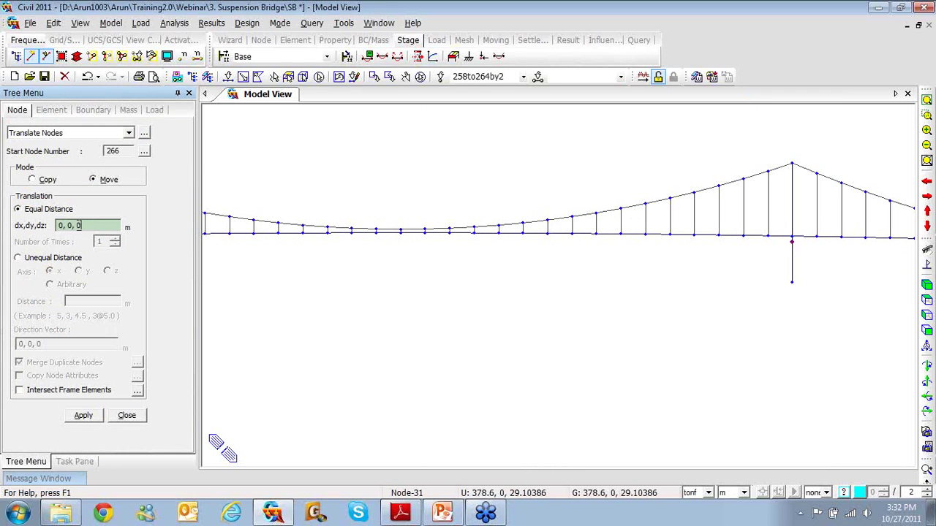
pyautogui.click(794, 244)
pyautogui.click(795, 245)
pyautogui.click(796, 246)
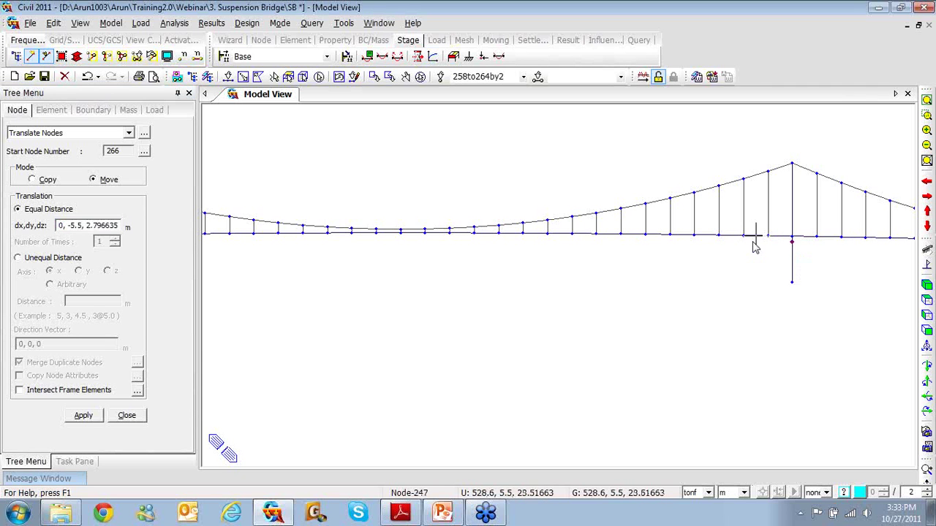
pyautogui.click(82, 224)
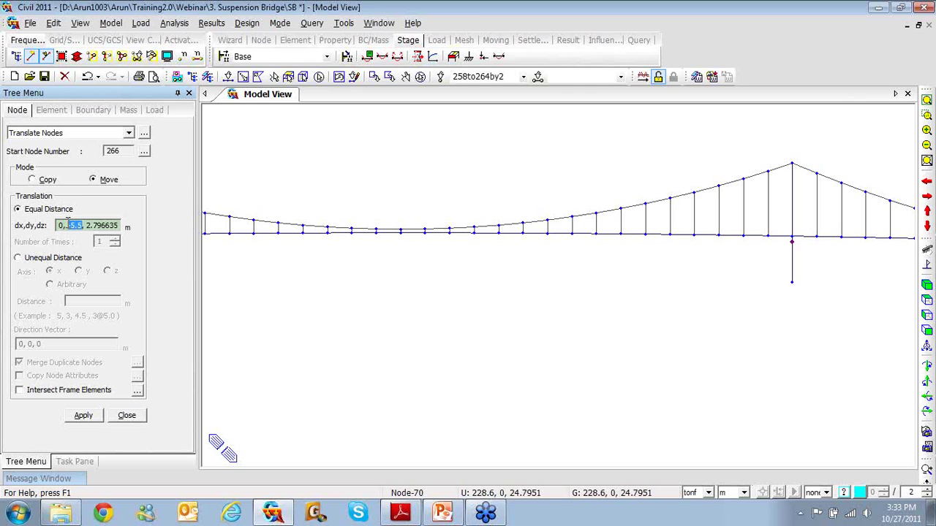
pyautogui.write('0')
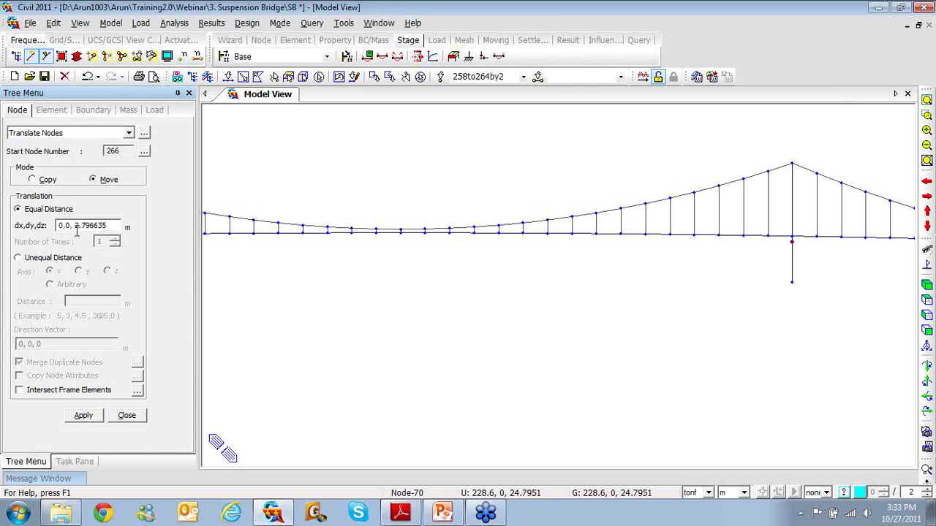
pyautogui.click(51, 394)
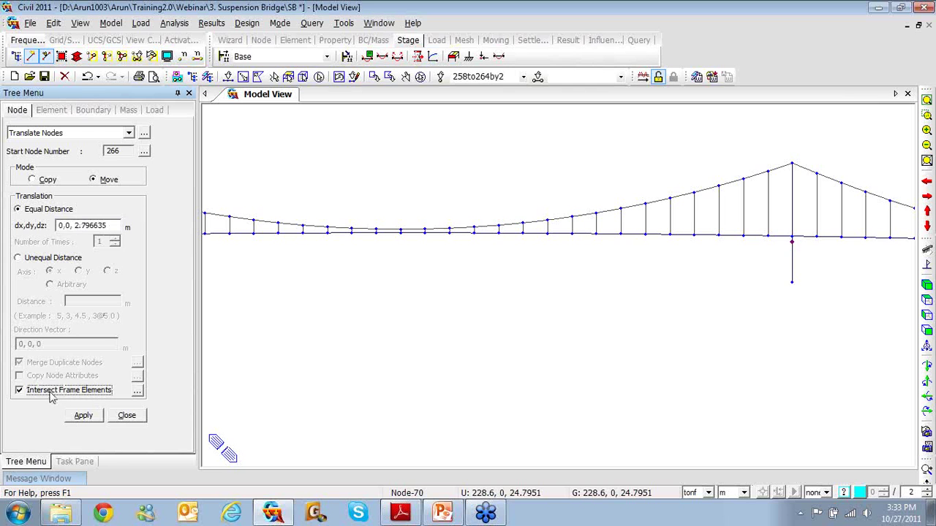
pyautogui.click(83, 416)
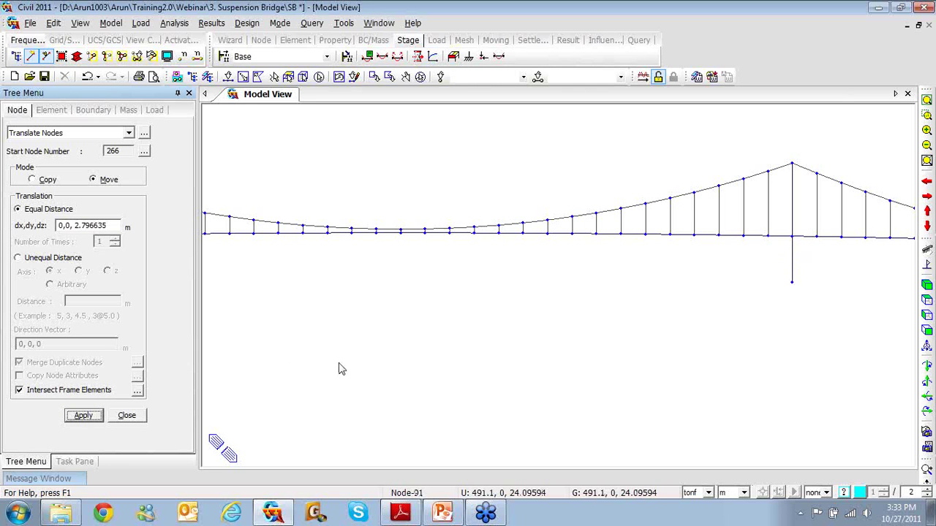
# Step: Select the upper leg elements between deck level and the tower top on both pylons
pyautogui.moveTo(343, 369); pyautogui.dragTo(504, 322, button='middle')
pyautogui.scroll(-2, 446, 299)
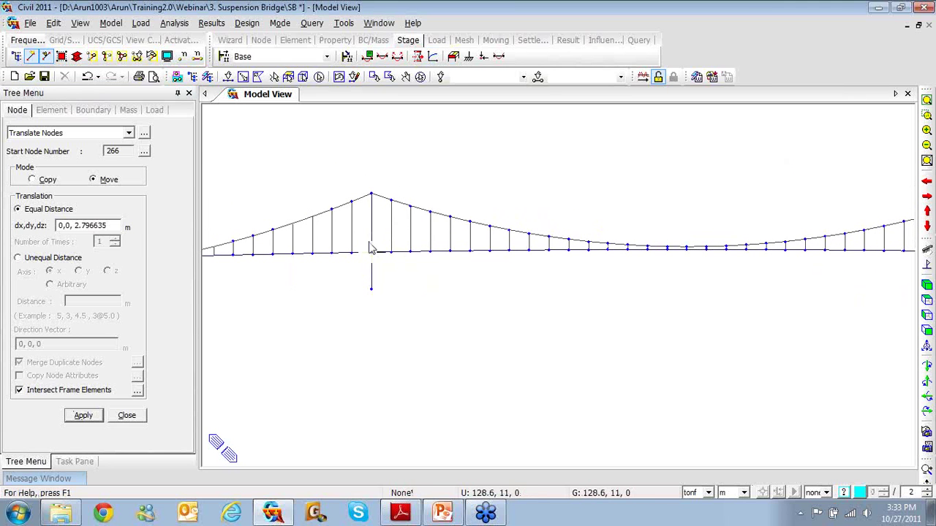
pyautogui.click(228, 77)
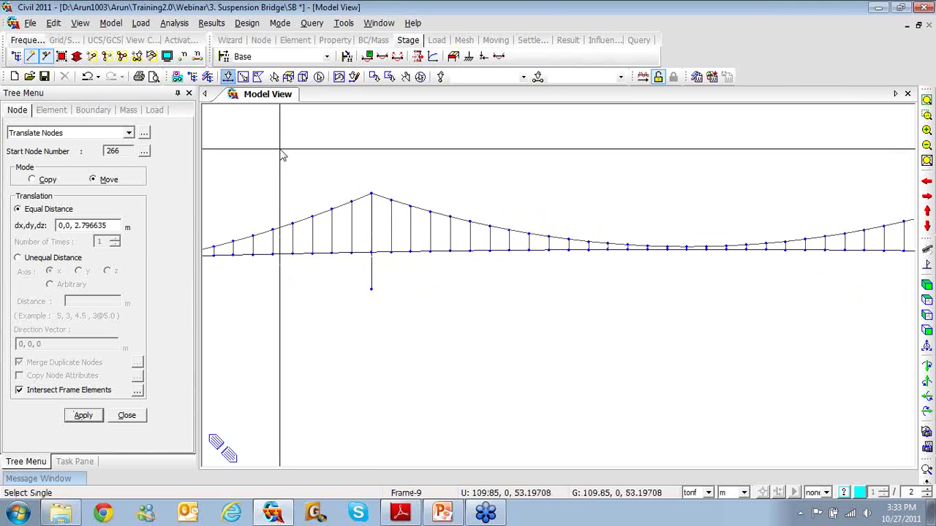
pyautogui.click(371, 196)
pyautogui.moveTo(668, 314); pyautogui.dragTo(421, 304, button='middle')
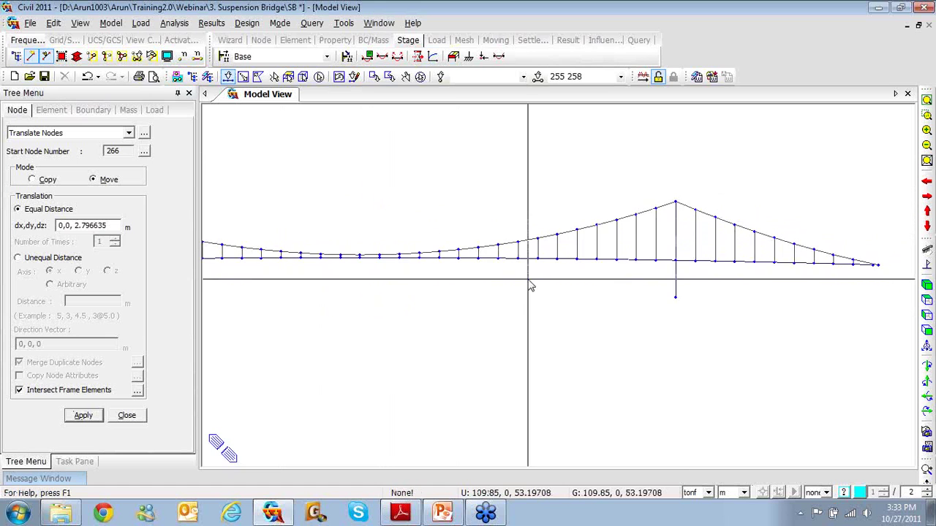
pyautogui.click(674, 213)
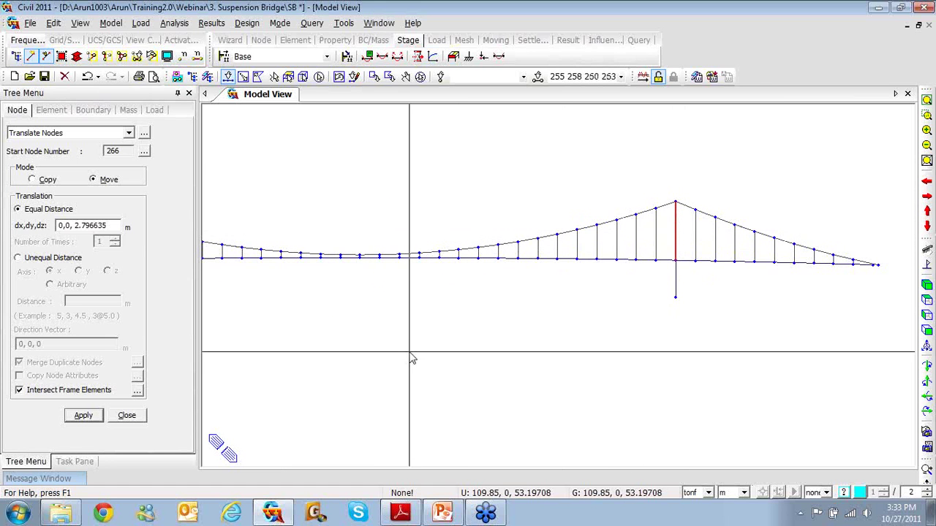
pyautogui.moveTo(409, 334); pyautogui.dragTo(550, 333, button='middle')
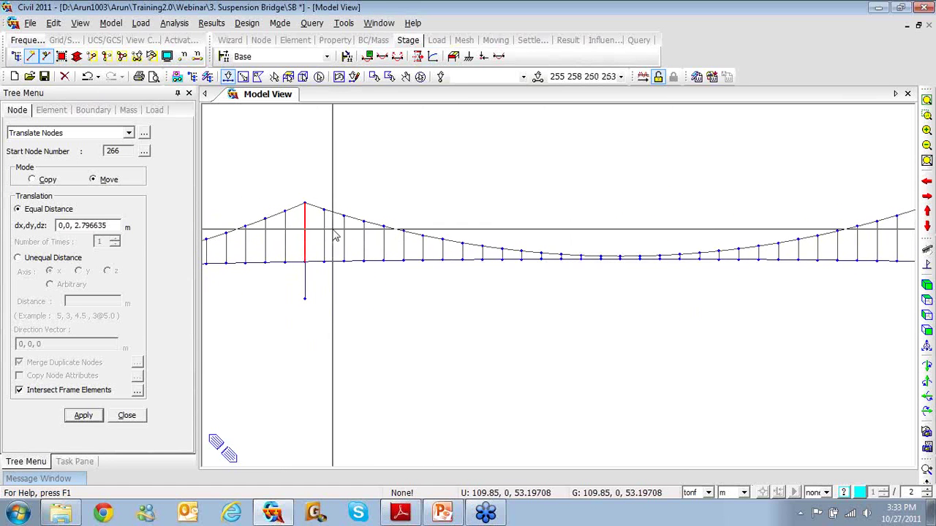
# Step: Divide the selected pylon frame elements at unequal distances of 1.25, 18.75 m, merging duplicate nodes
pyautogui.rightClick(354, 169)
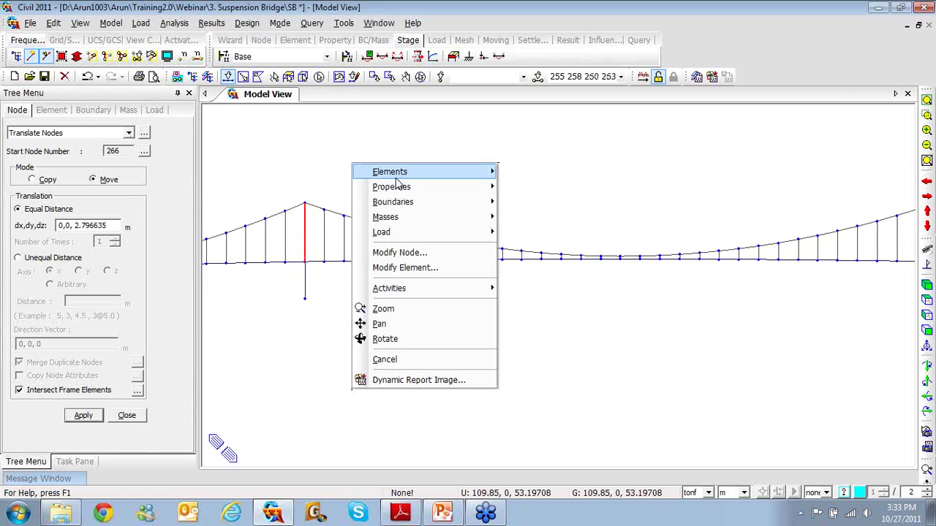
pyautogui.moveTo(420, 174)
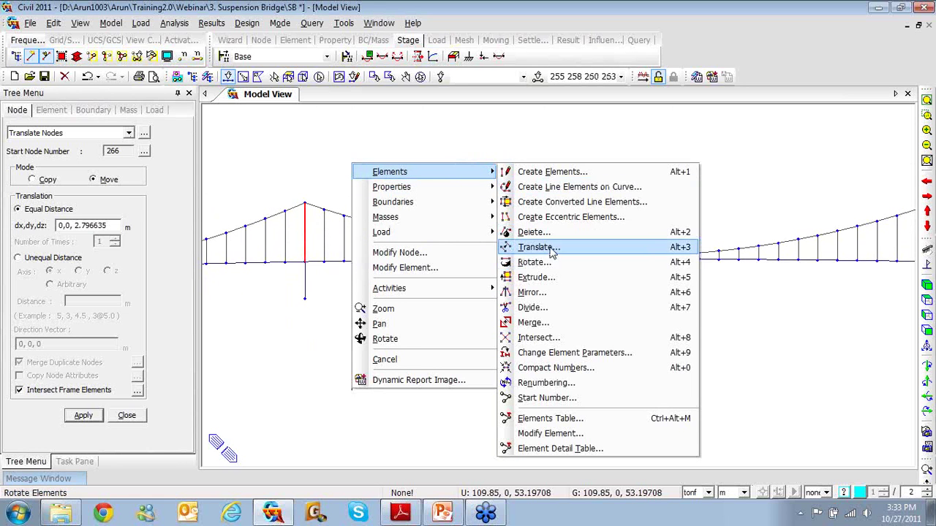
pyautogui.click(543, 307)
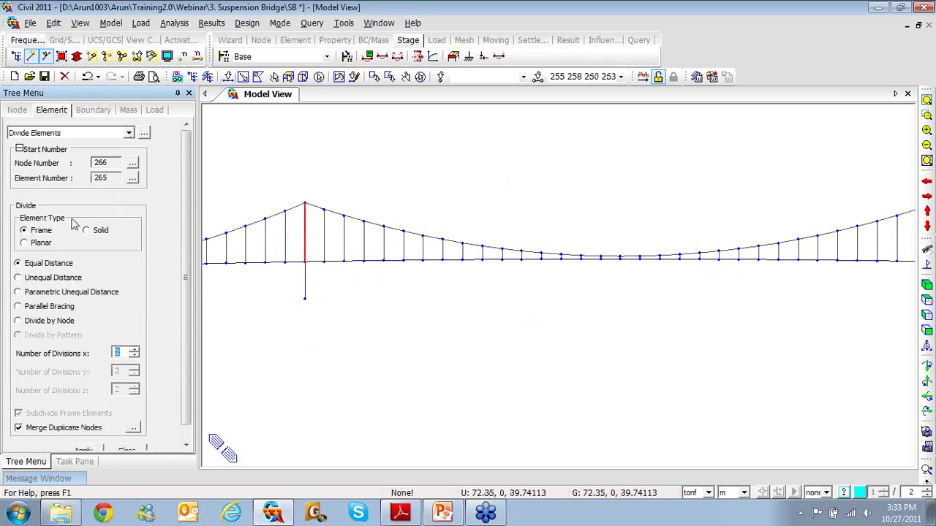
pyautogui.click(24, 278)
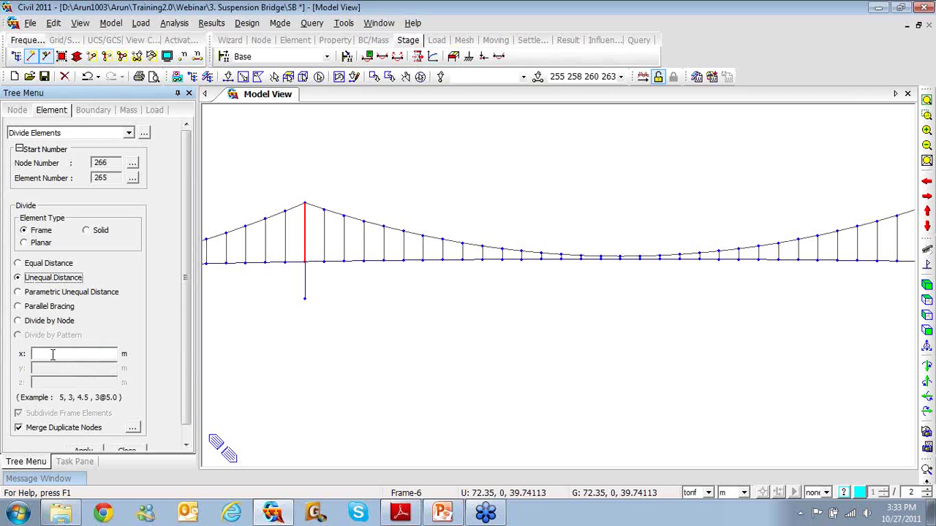
pyautogui.click(53, 355)
pyautogui.scroll(-1, 188, 371)
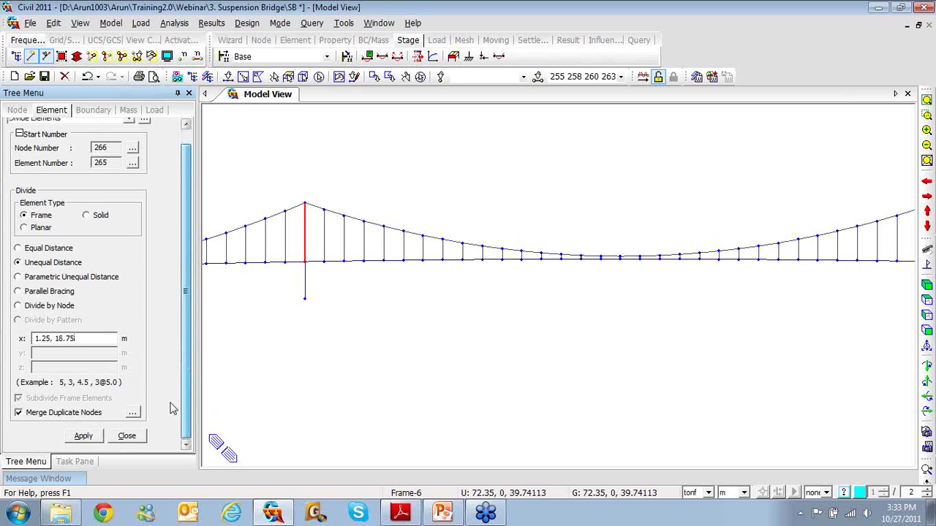
pyautogui.click(93, 436)
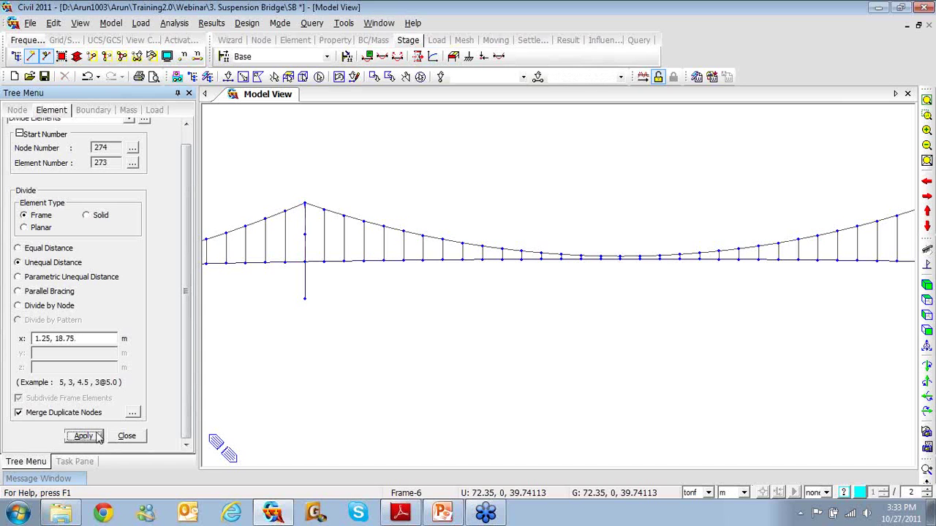
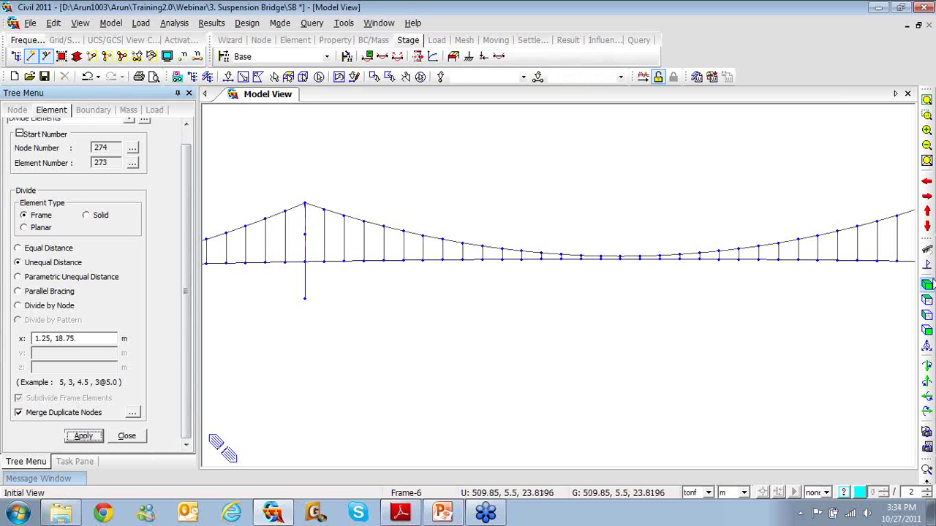
# Step: Show the bridge in 3D and set up Create Elements for general beams with material 4: Pylon and section 5: Pylon-trans
pyautogui.click(927, 290)
pyautogui.moveTo(376, 341); pyautogui.dragTo(432, 329, button='middle')
pyautogui.scroll(5, 432, 329)
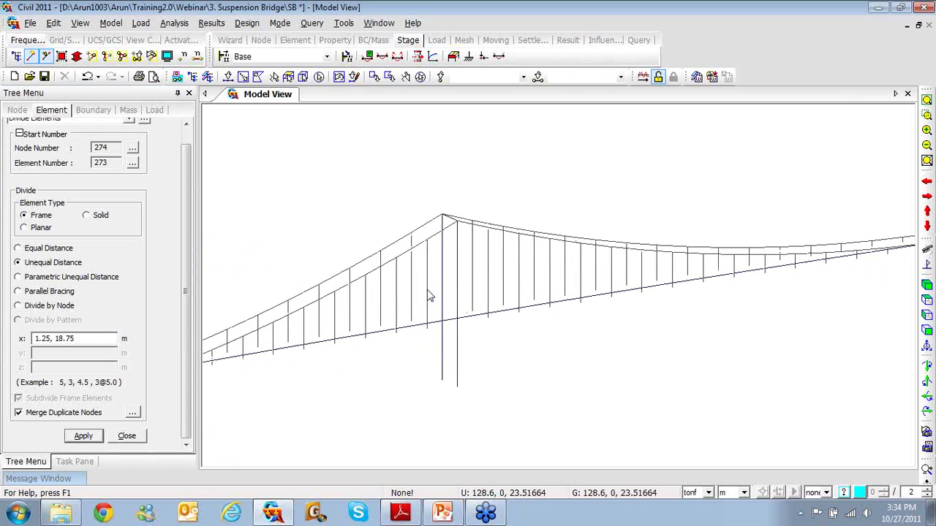
pyautogui.rightClick(256, 151)
pyautogui.moveTo(285, 173)
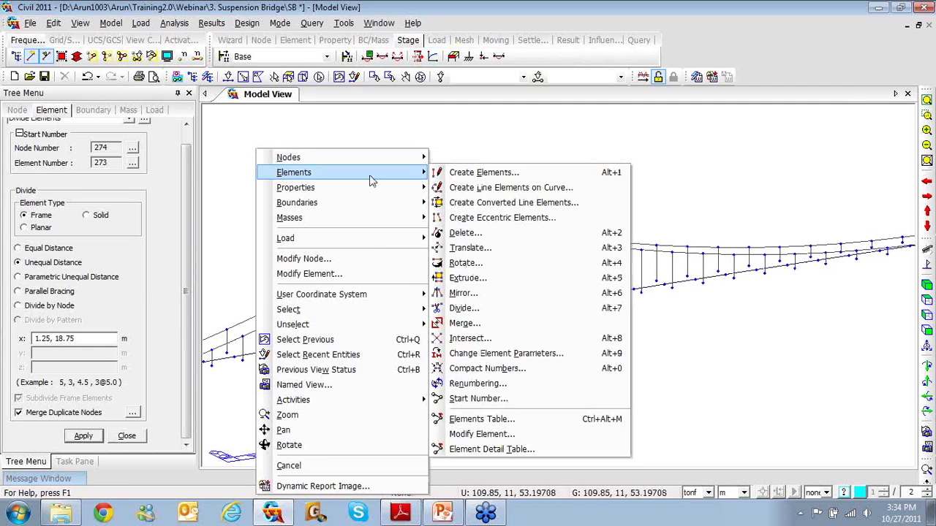
pyautogui.click(482, 173)
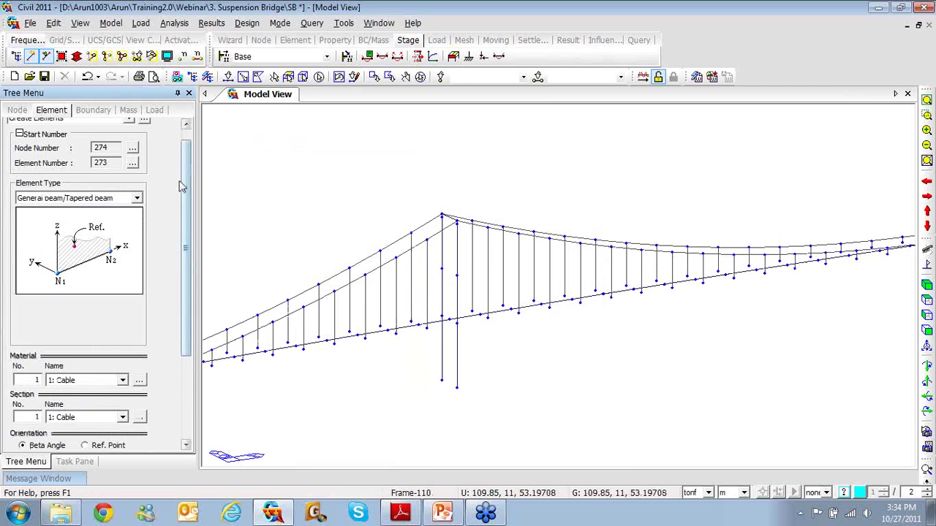
pyautogui.scroll(1, 183, 187)
pyautogui.scroll(-5, 146, 248)
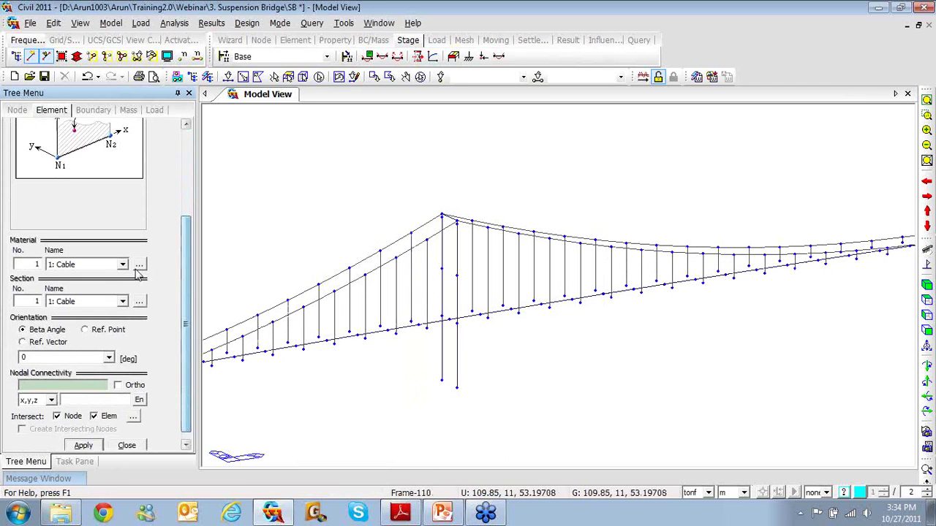
pyautogui.click(122, 264)
pyautogui.click(108, 306)
pyautogui.click(122, 302)
pyautogui.click(103, 351)
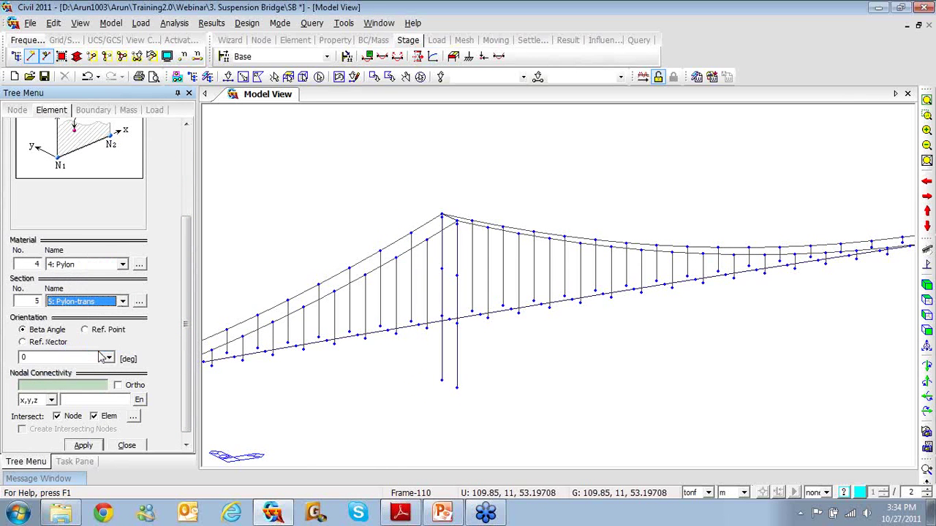
# Step: Create three cross beams between the first pylon's legs, at deck level, at mid-height and just below the top
pyautogui.click(65, 385)
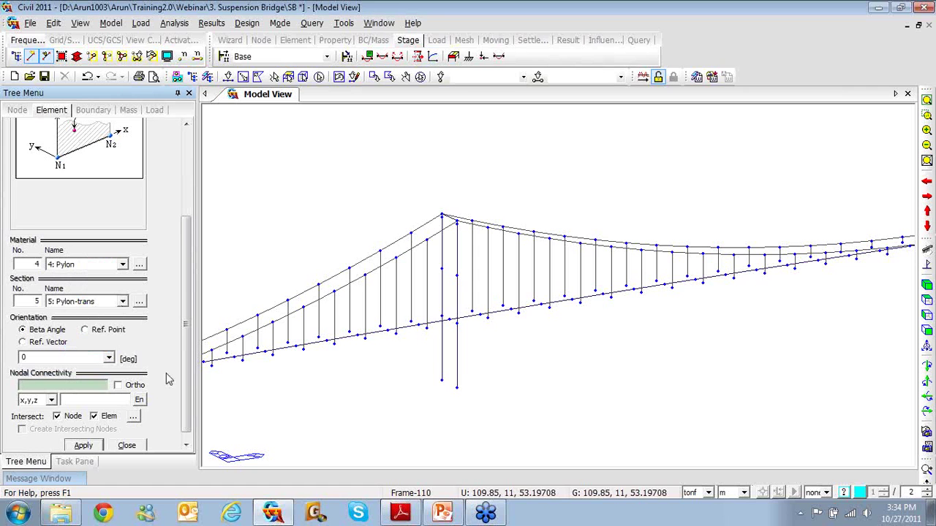
pyautogui.click(454, 322)
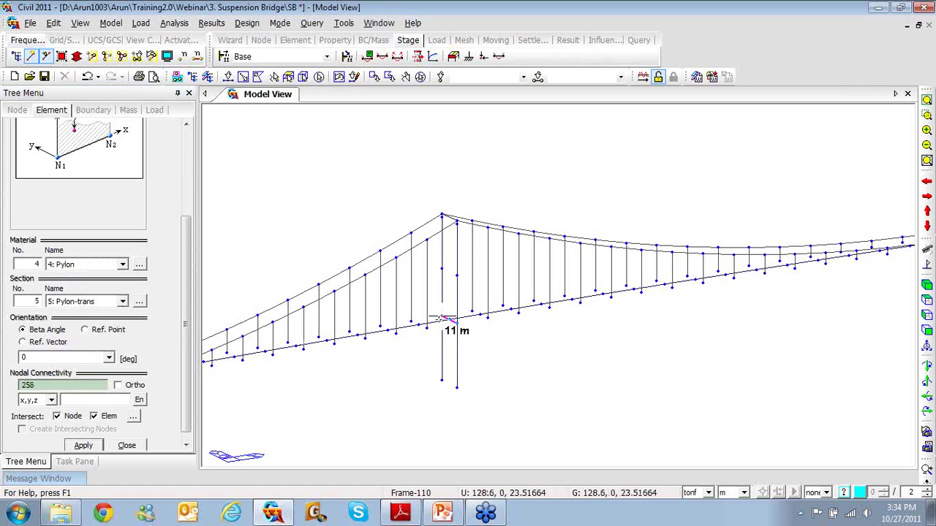
pyautogui.click(448, 274)
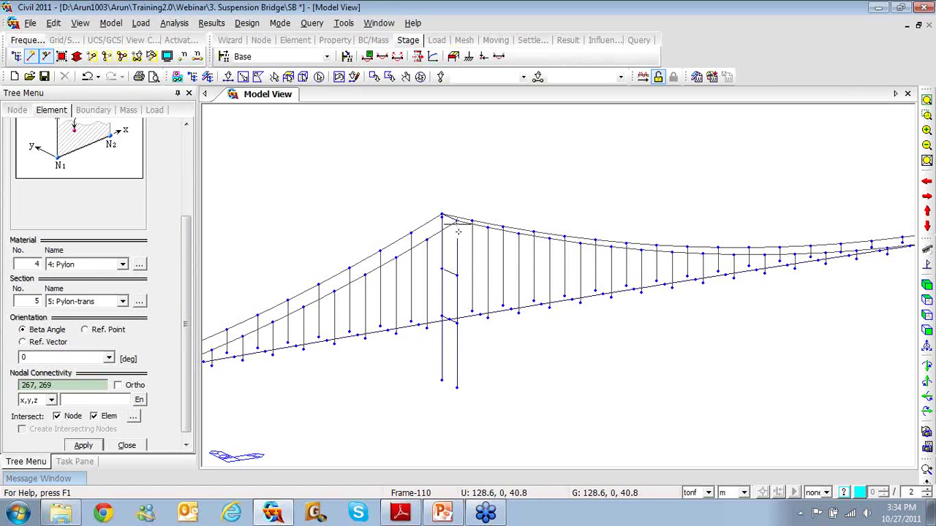
pyautogui.click(442, 216)
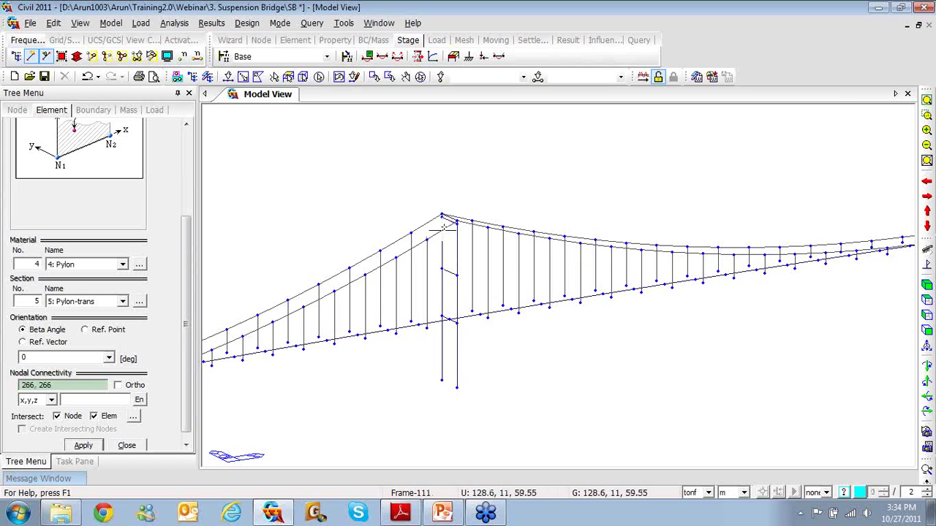
# Step: Create the matching three cross beams on the second pylon, at deck level, at mid-height and just below the top
pyautogui.moveTo(539, 267); pyautogui.dragTo(378, 375, button='middle')
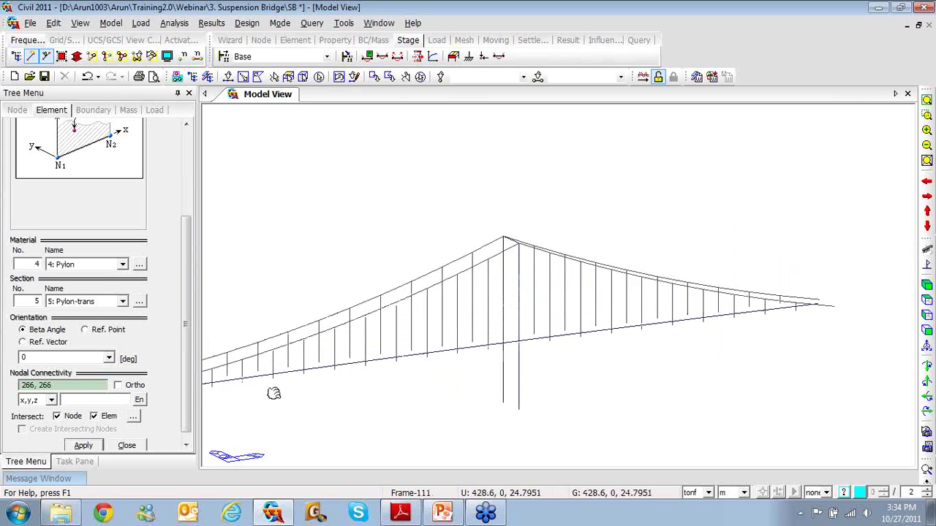
pyautogui.click(517, 345)
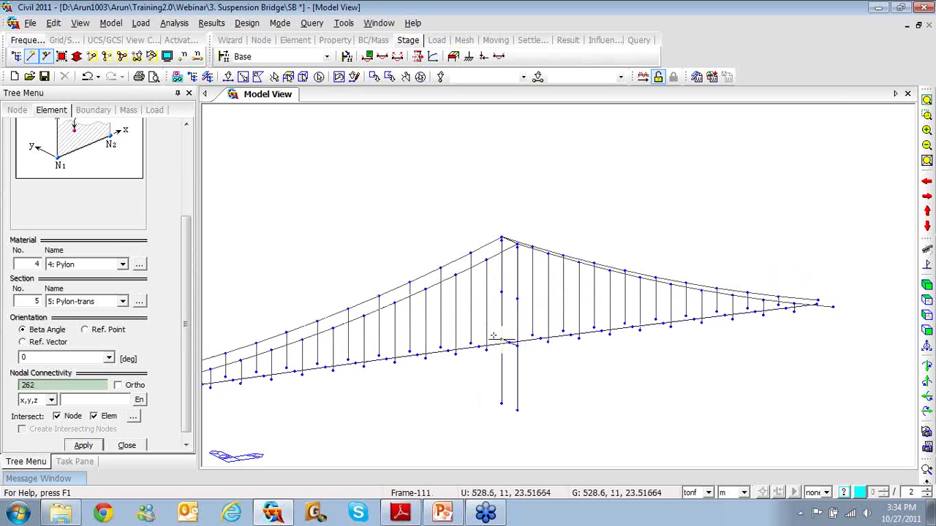
pyautogui.click(517, 298)
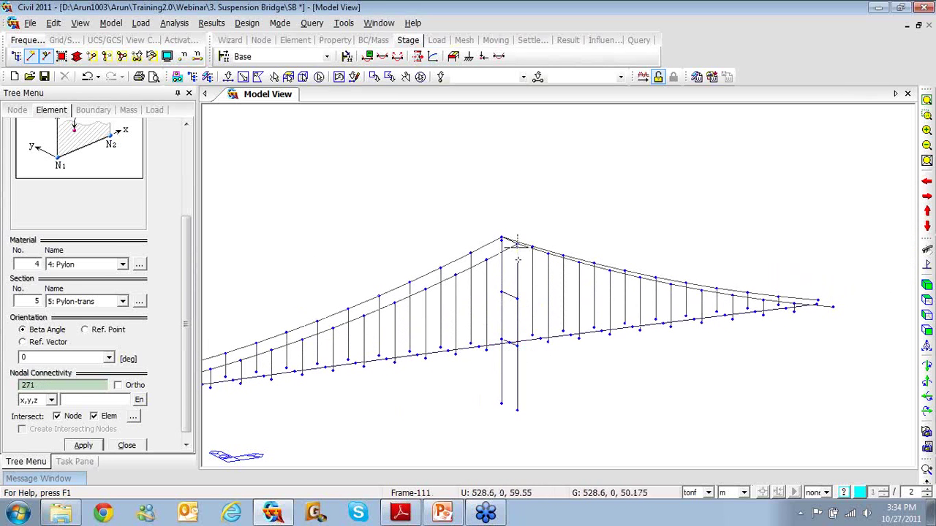
pyautogui.click(502, 240)
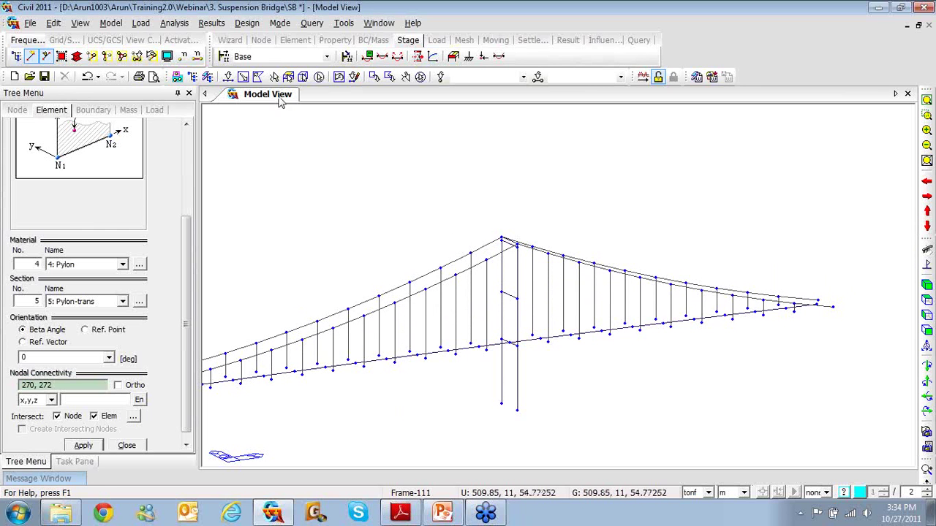
# Step: Delete the original transverse element at the very top of each pylon and finish creating elements
pyautogui.click(228, 77)
pyautogui.moveTo(440, 259); pyautogui.dragTo(609, 218)
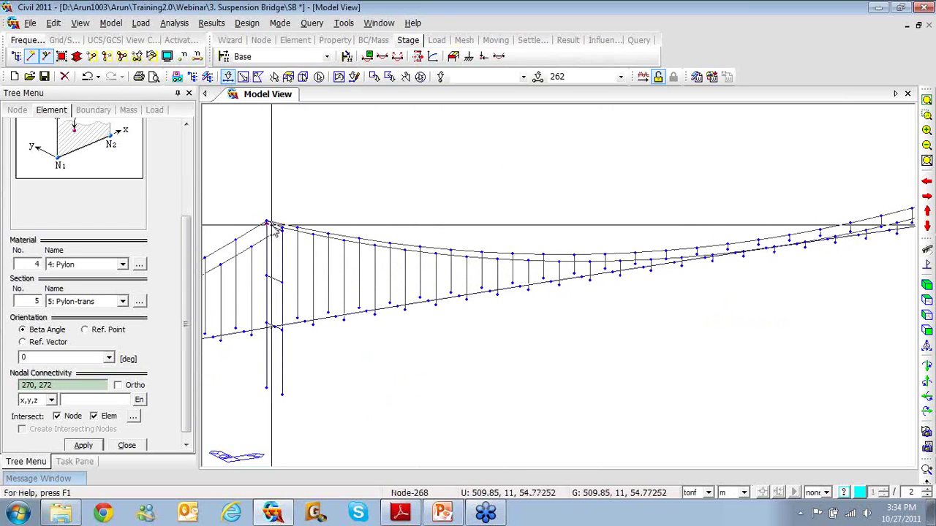
pyautogui.click(265, 224)
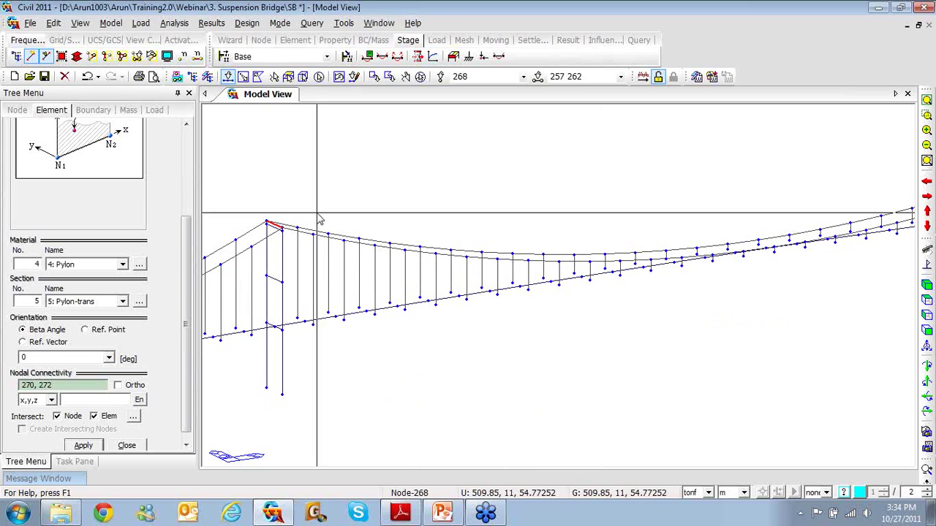
pyautogui.press('Escape')
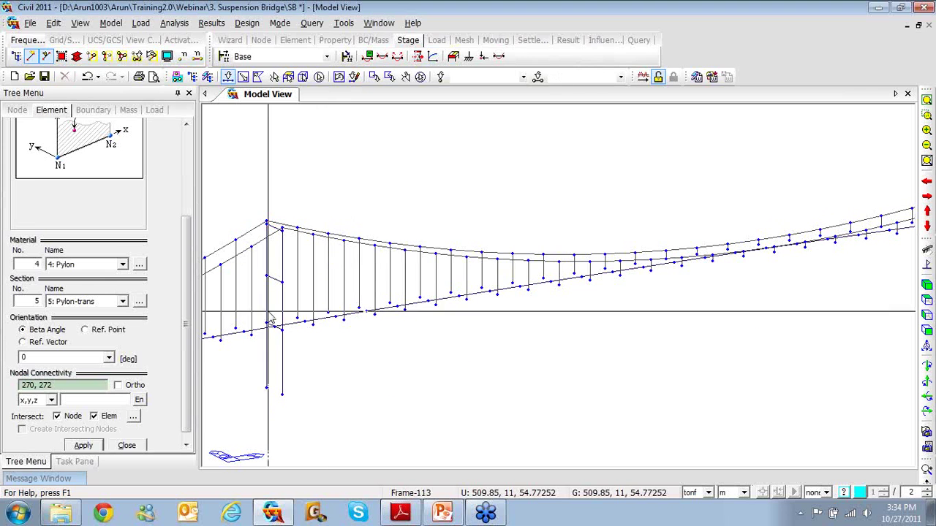
pyautogui.scroll(-1, 183, 406)
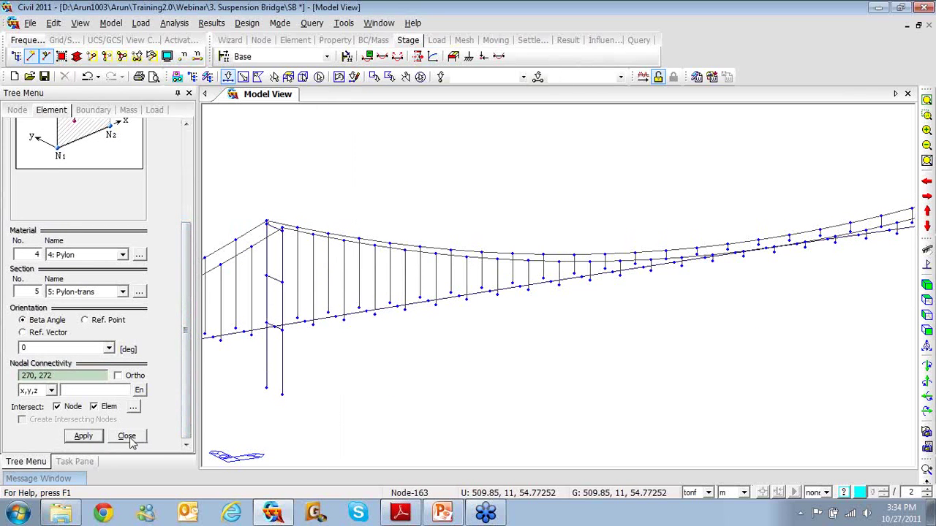
pyautogui.click(127, 436)
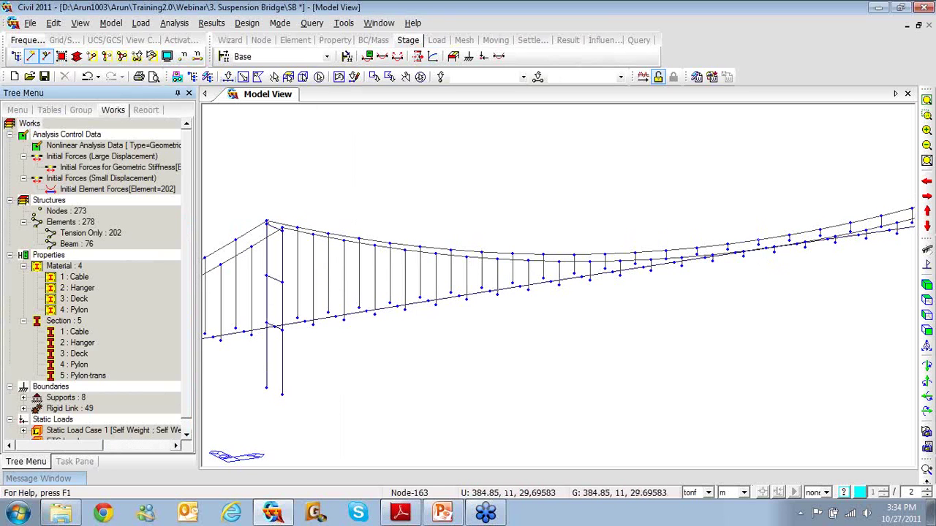
# Step: Display the rigid links along the deck in the model view, examine them near the bridge end, and hide them again
pyautogui.click(926, 116)
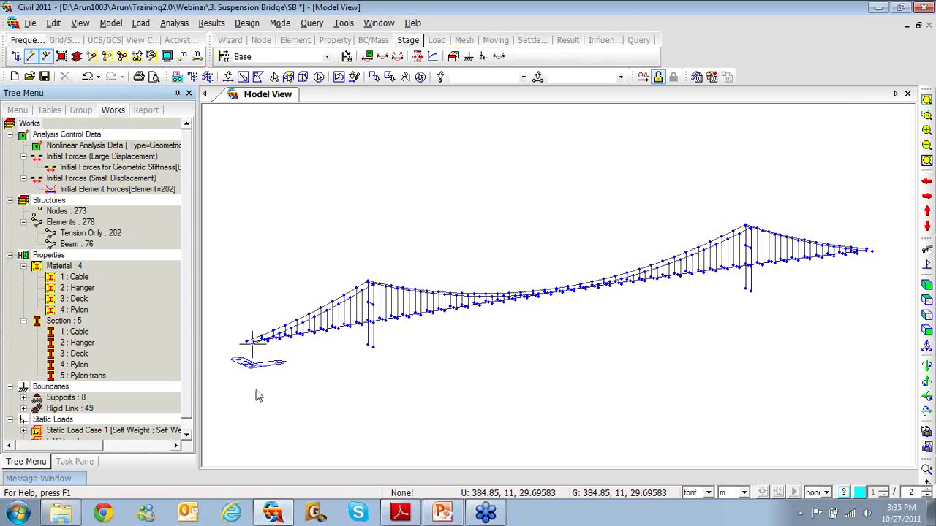
pyautogui.scroll(-1, 186, 308)
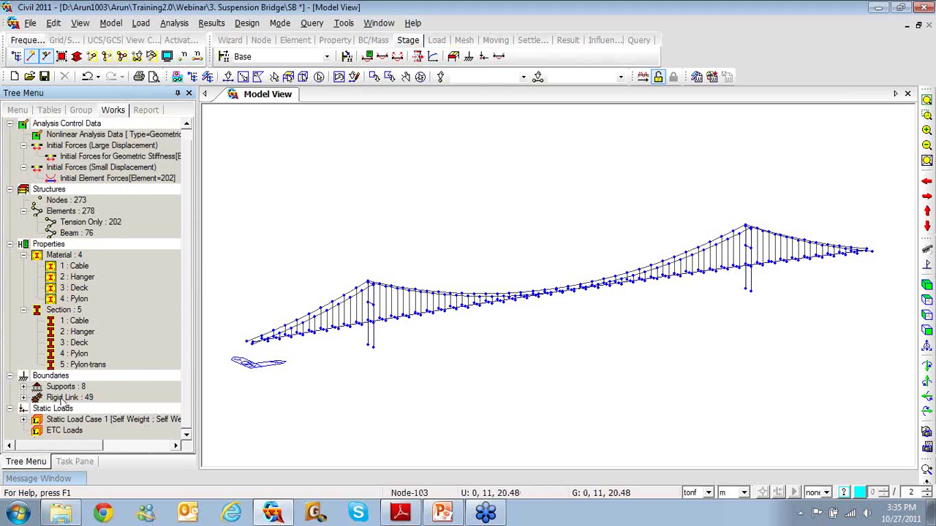
pyautogui.click(24, 398)
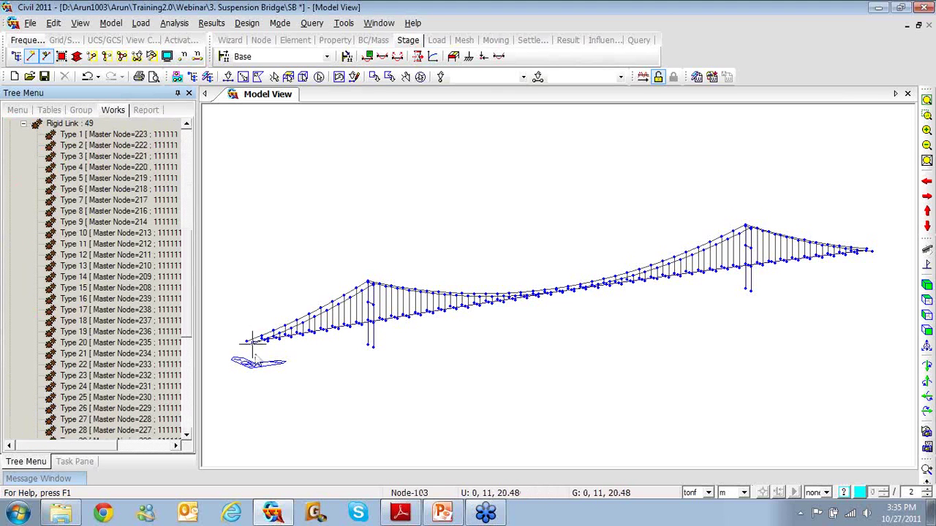
pyautogui.scroll(5, 309, 344)
pyautogui.scroll(3, 307, 329)
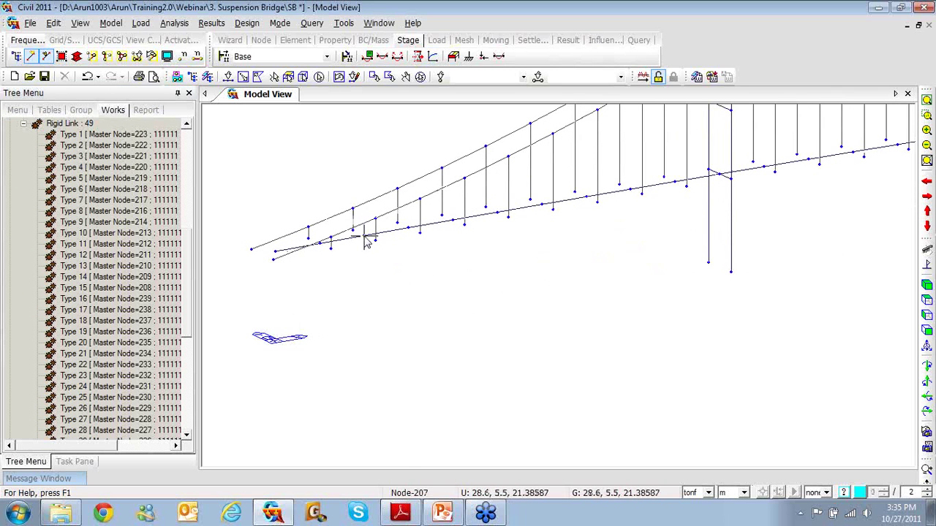
pyautogui.rightClick(107, 137)
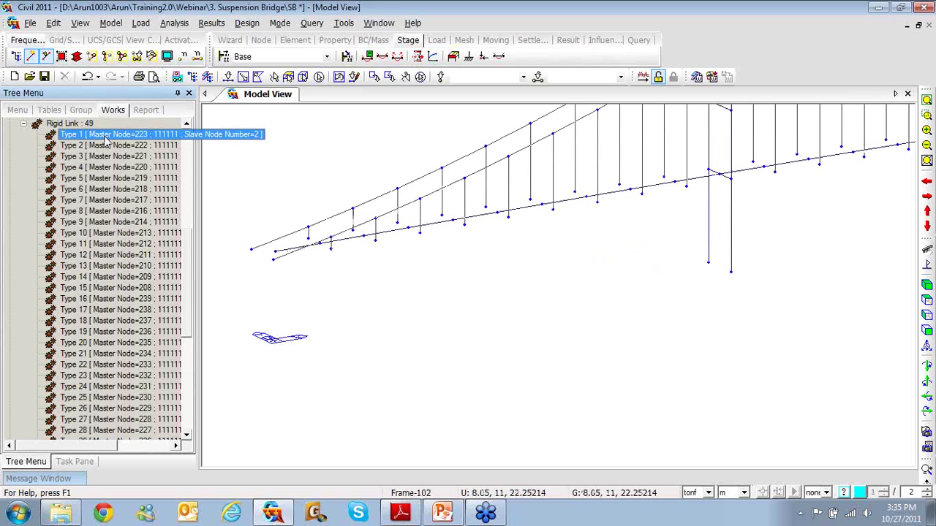
pyautogui.click(139, 317)
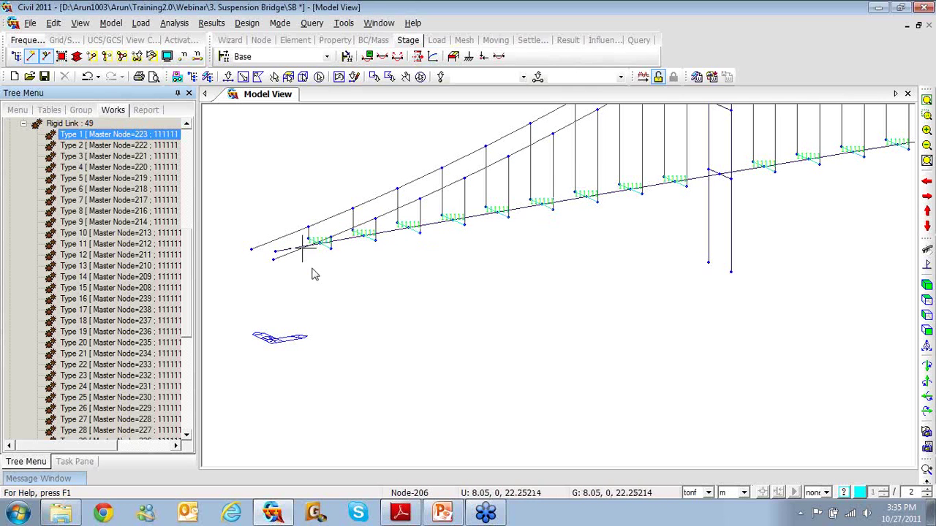
pyautogui.rightClick(169, 138)
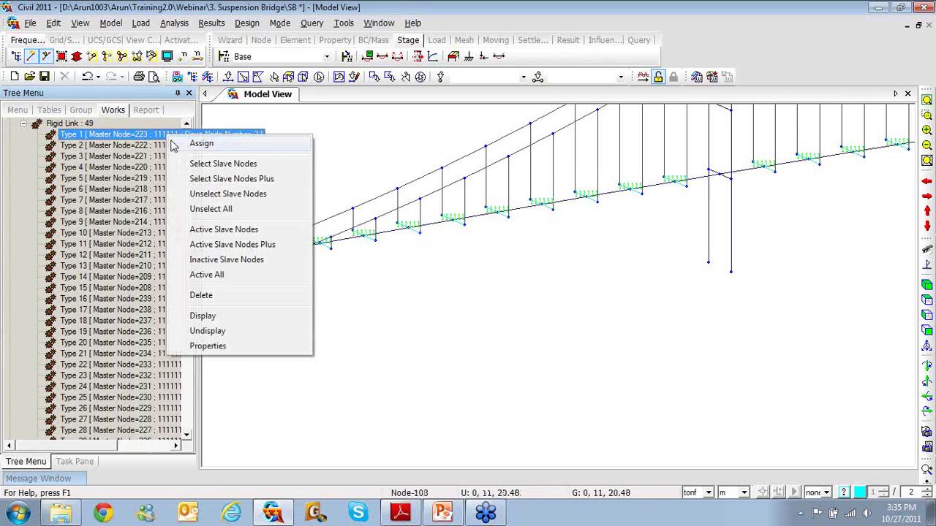
pyautogui.click(208, 332)
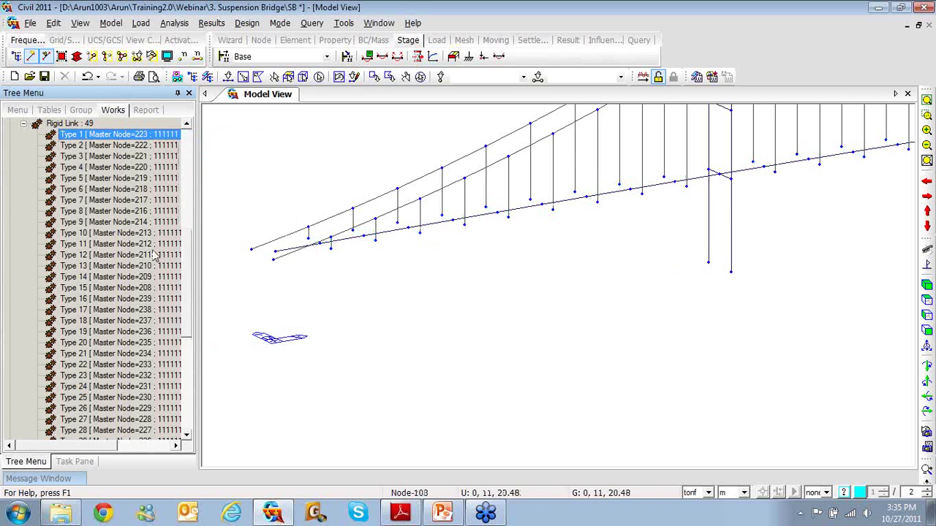
pyautogui.click(24, 124)
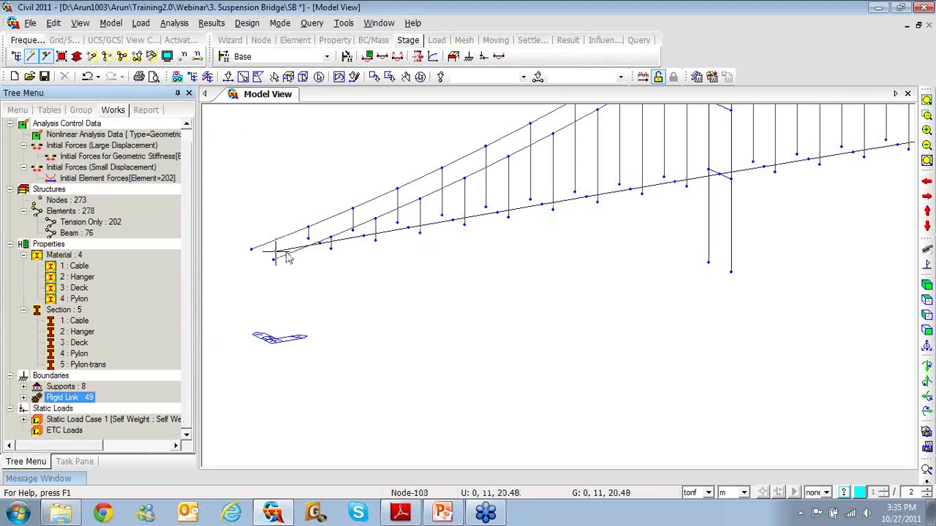
# Step: Select the deck's end node at the start of the bridge and display the existing fully fixed supports
pyautogui.click(228, 76)
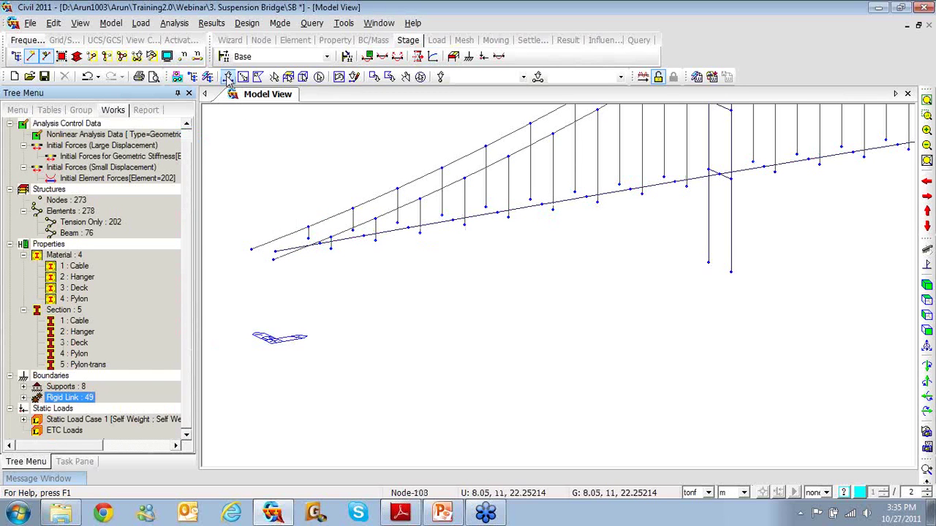
pyautogui.click(274, 251)
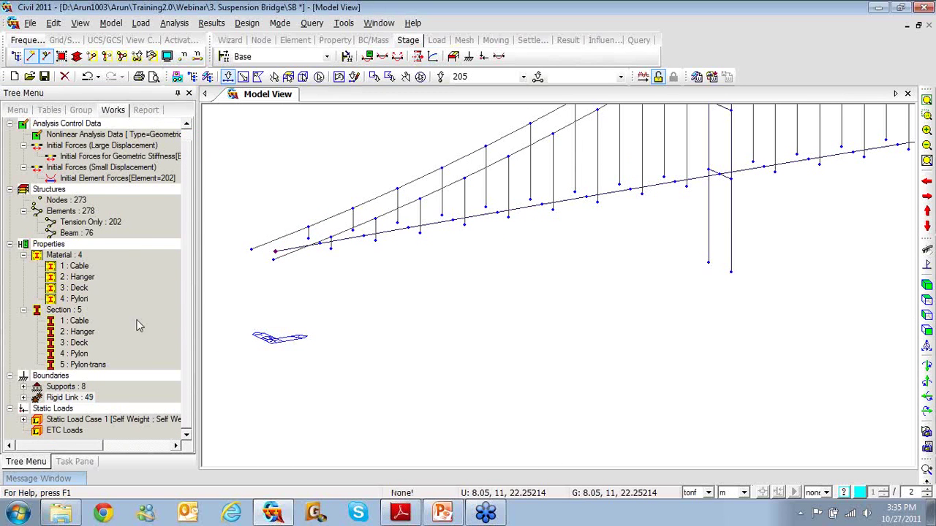
pyautogui.click(23, 387)
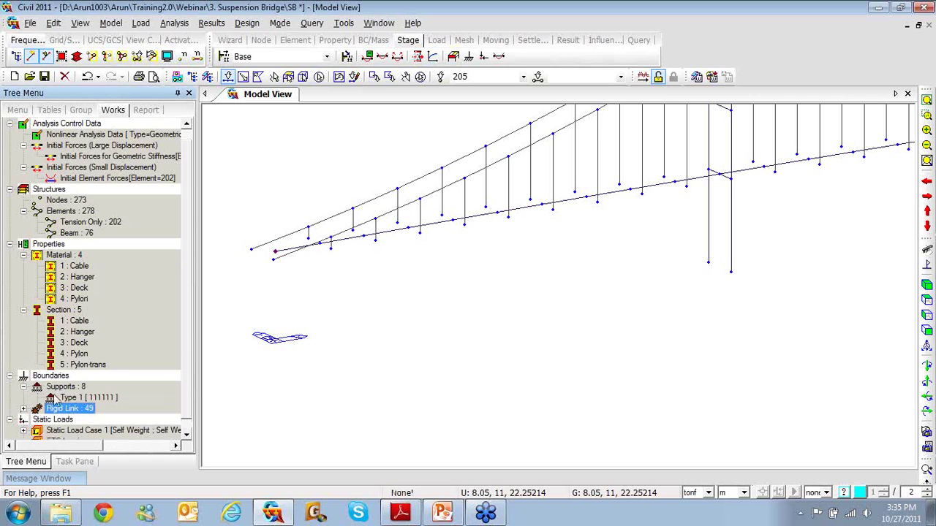
pyautogui.rightClick(71, 400)
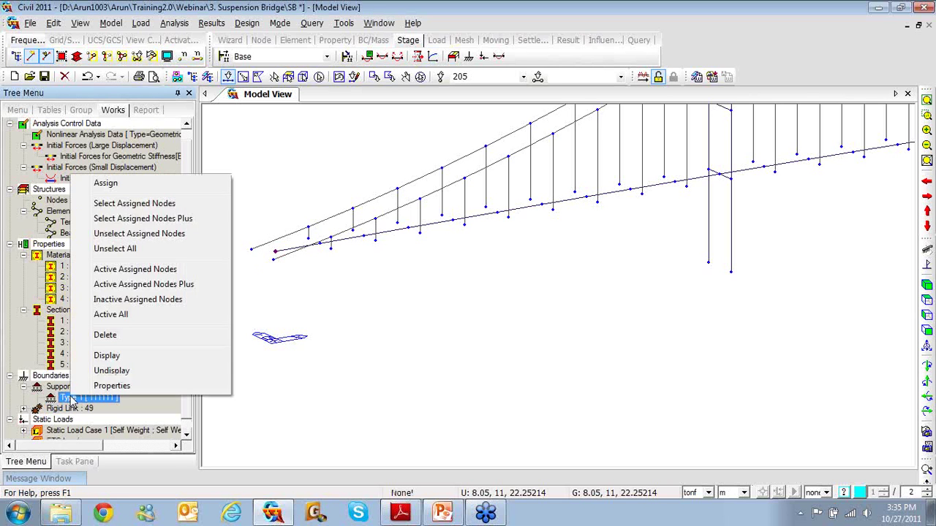
pyautogui.click(117, 355)
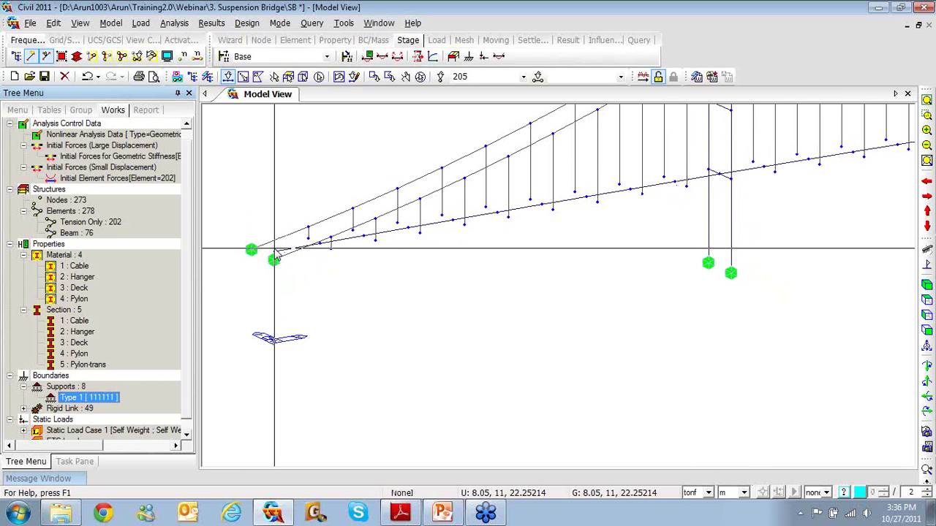
# Step: Add the deck's far end node to the selection and assign supports restraining Dx, Dy, Dz, Rx and Rz to both end nodes
pyautogui.keyDown('ctrl'); pyautogui.moveTo(284, 262); pyautogui.dragTo(634, 240, button='middle'); pyautogui.keyUp('ctrl')
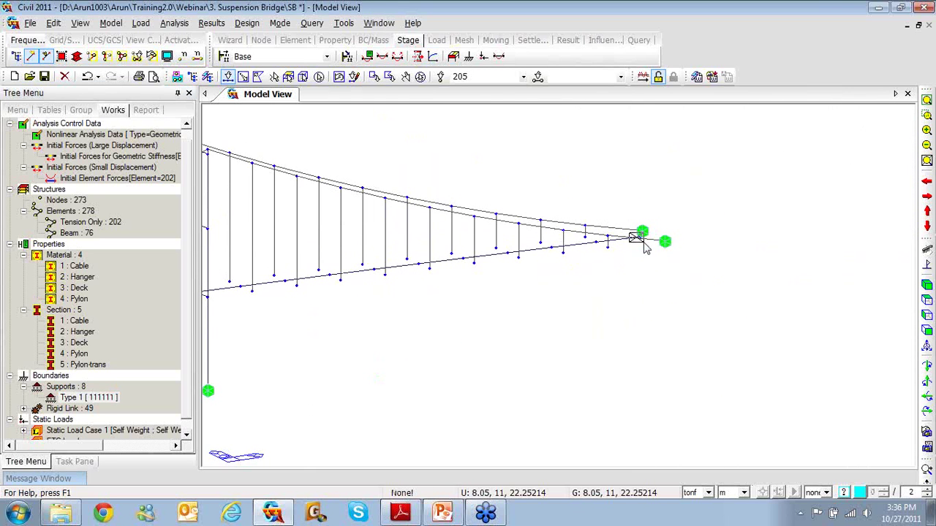
pyautogui.click(641, 231)
pyautogui.rightClick(464, 155)
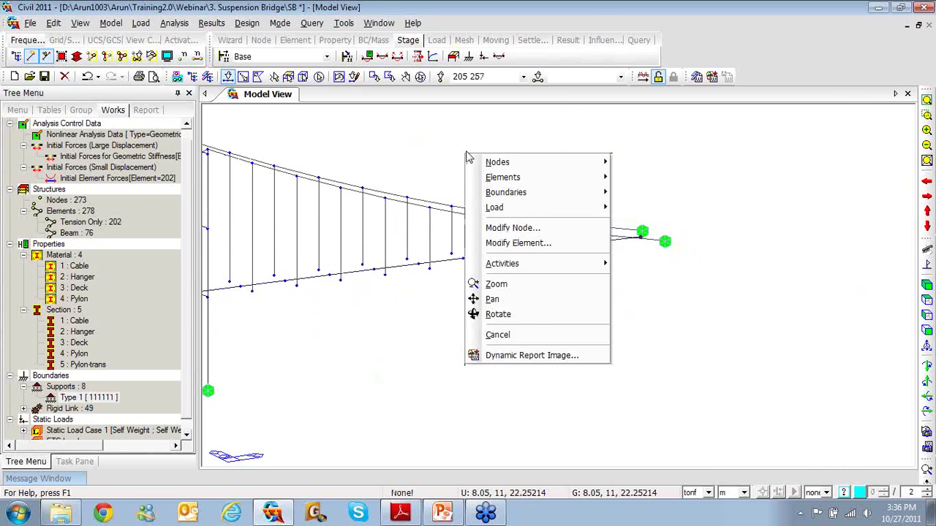
pyautogui.moveTo(601, 191)
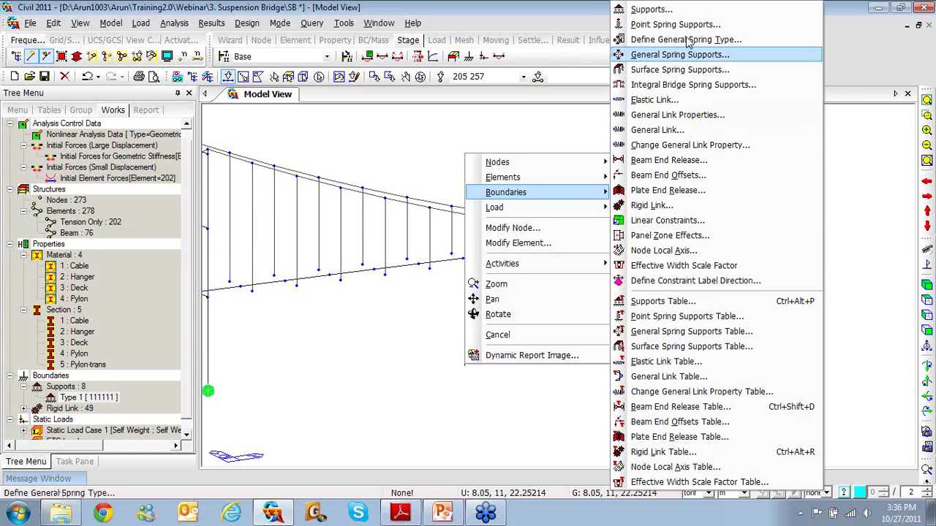
pyautogui.click(650, 10)
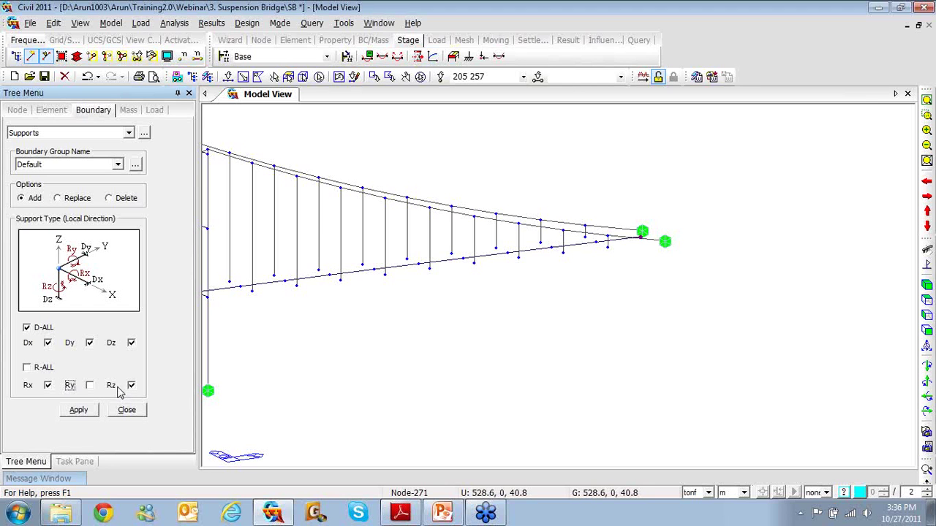
pyautogui.click(79, 411)
pyautogui.click(86, 412)
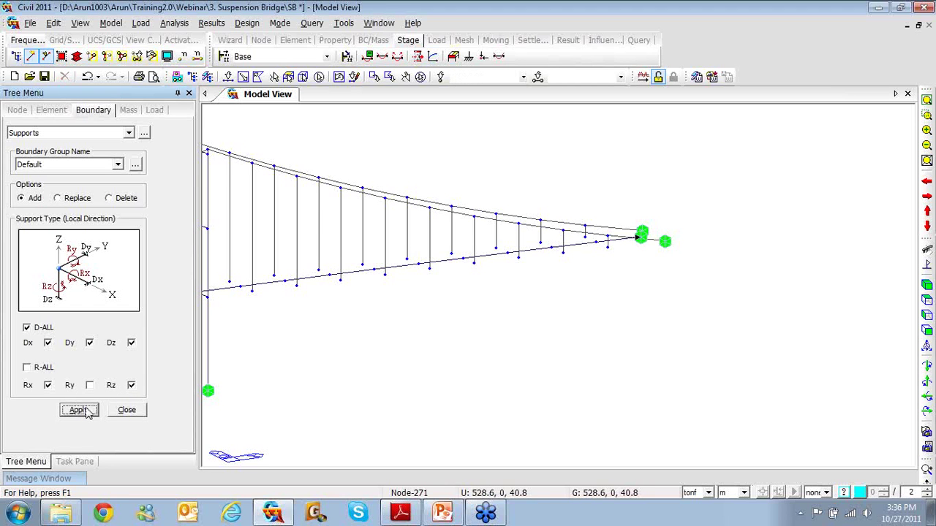
pyautogui.click(141, 412)
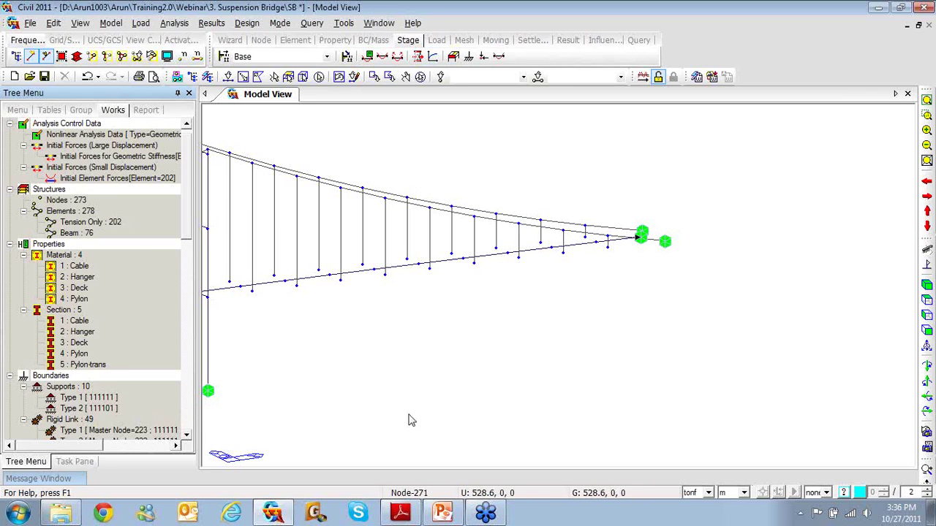
# Step: Show the bridge in front view and examine the first pylon and adjoining deck up close
pyautogui.click(926, 330)
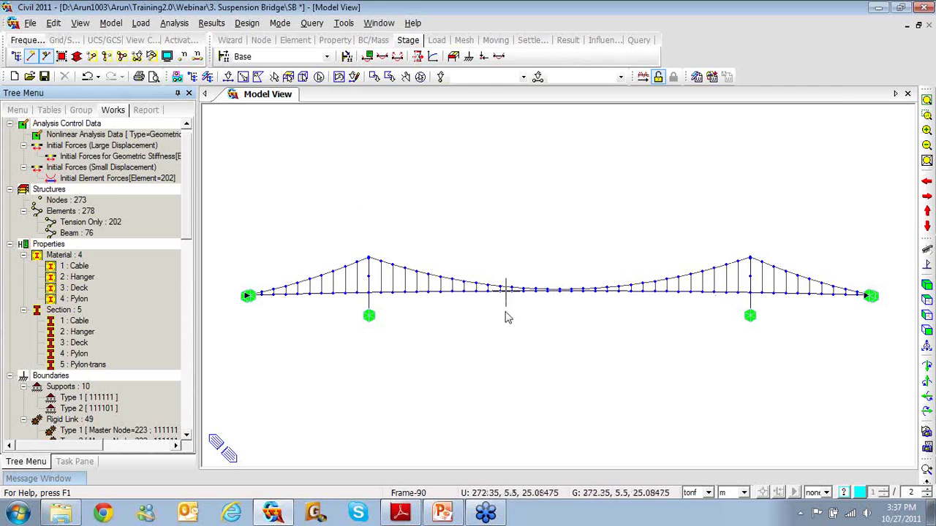
pyautogui.scroll(3, 384, 311)
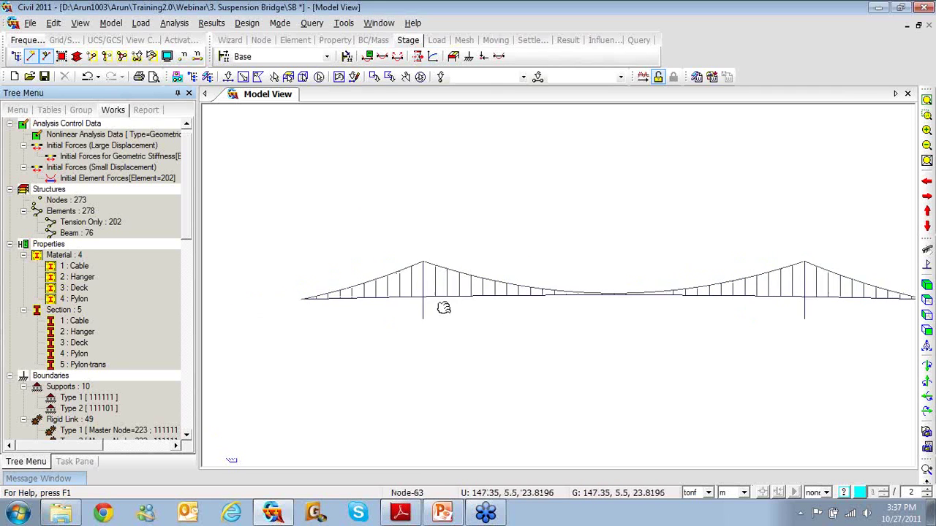
pyautogui.scroll(2, 415, 298)
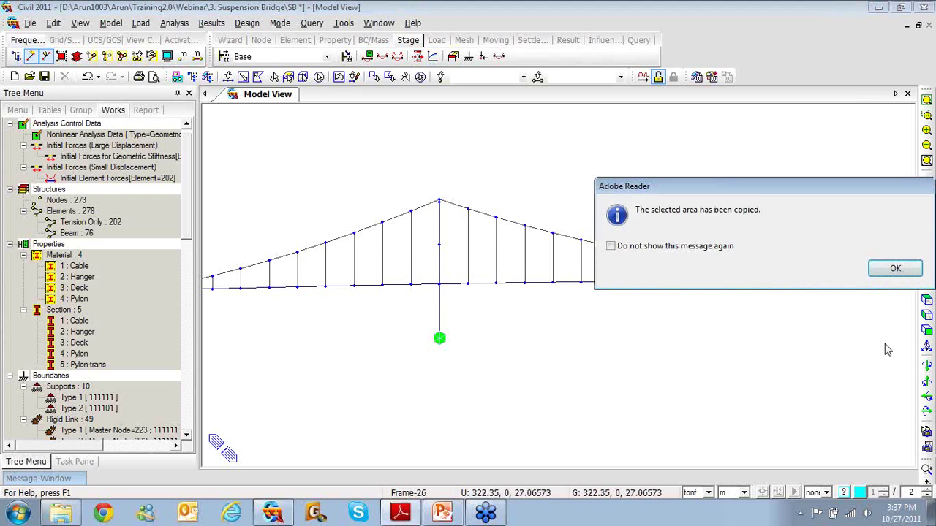
# Step: Switch to Adobe Reader, examine Fig. 9 of the 2-dimensional basic shape in 03. Suspension Bridge.pdf, and return to Civil 2011
pyautogui.click(895, 269)
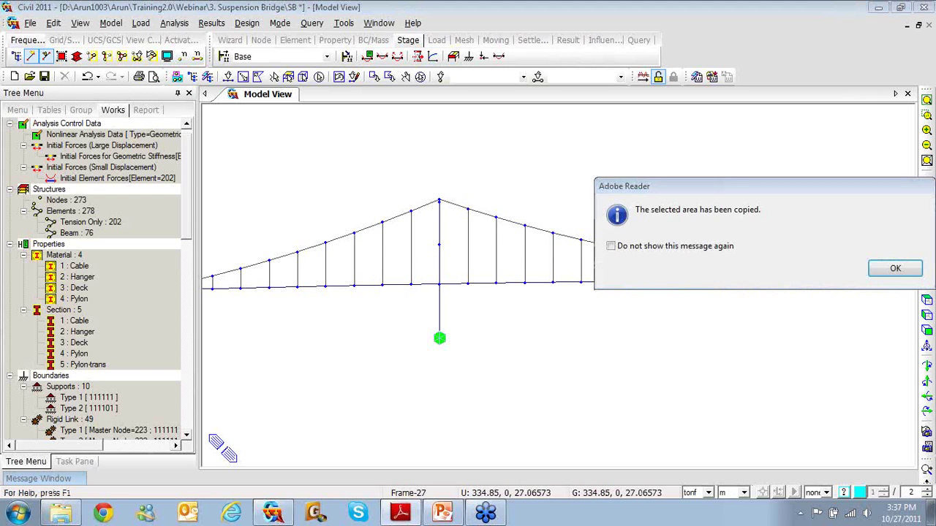
pyautogui.click(886, 273)
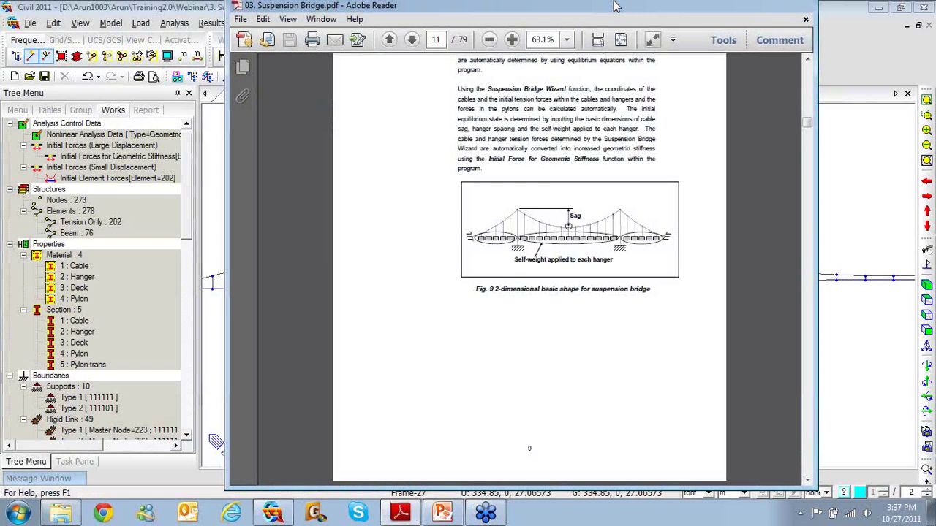
pyautogui.keyDown('ctrl'); pyautogui.scroll(1, 598, 292); pyautogui.keyUp('ctrl')
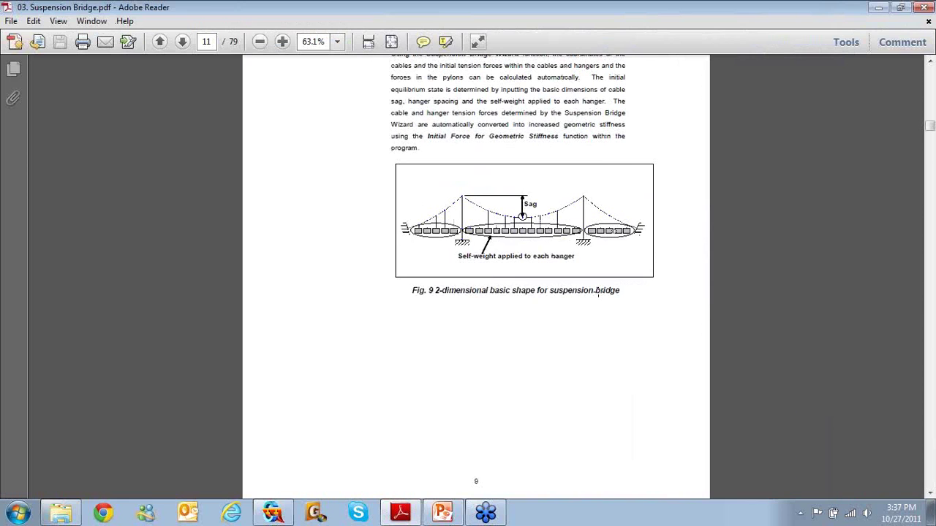
pyautogui.keyDown('ctrl'); pyautogui.scroll(4, 598, 292); pyautogui.keyUp('ctrl')
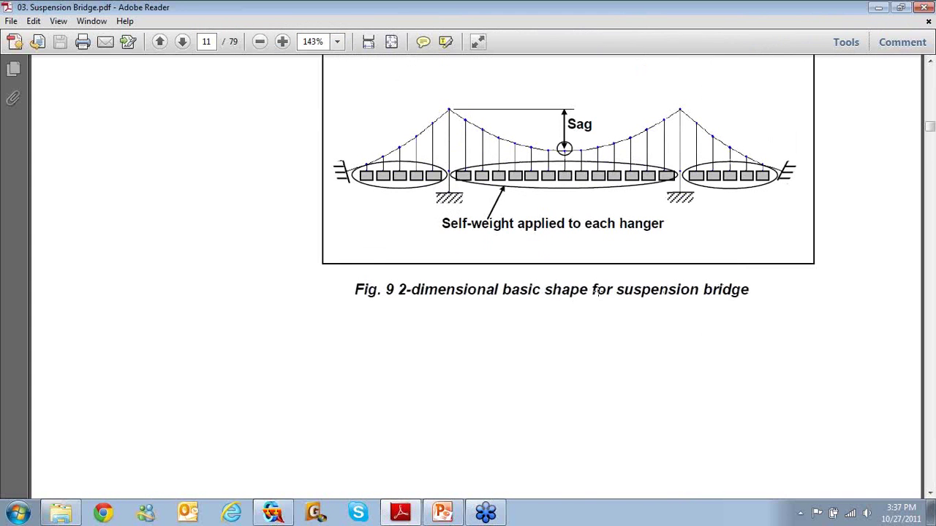
pyautogui.click(930, 64)
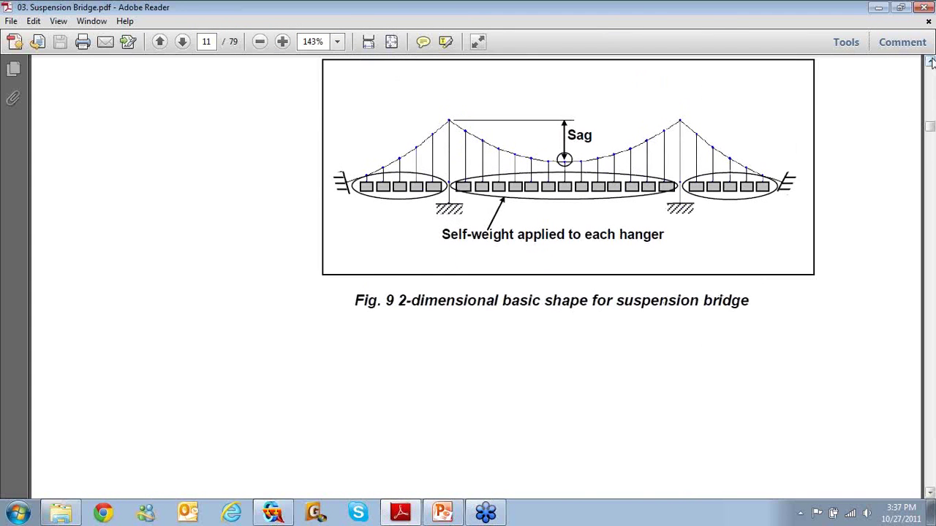
pyautogui.click(930, 64)
pyautogui.click(931, 64)
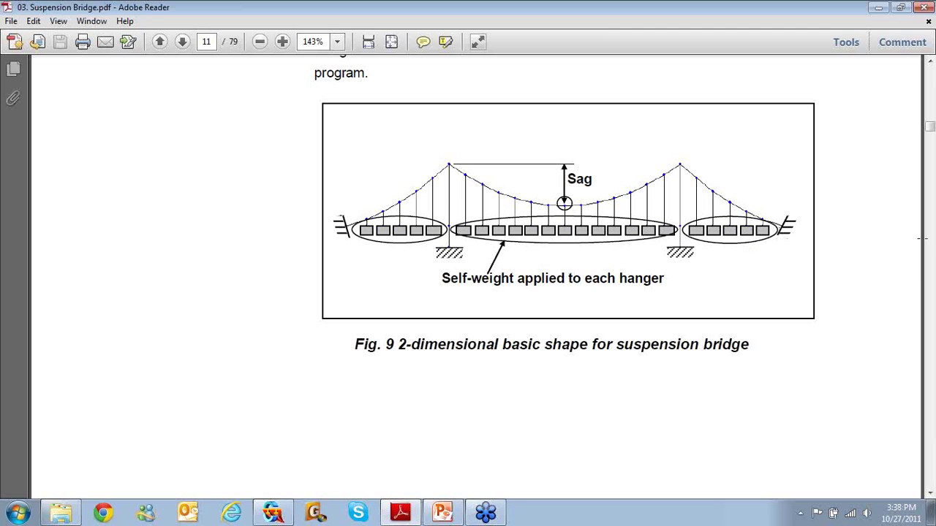
pyautogui.click(882, 13)
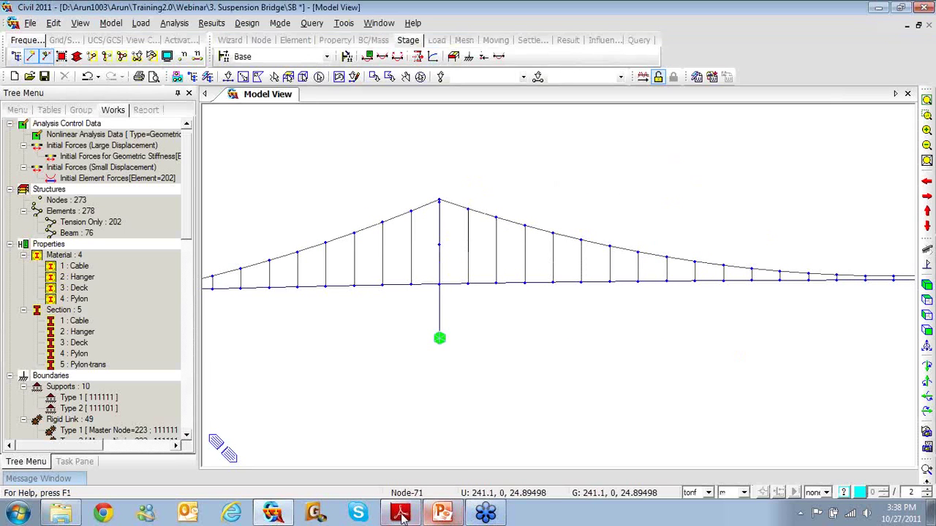
pyautogui.click(401, 515)
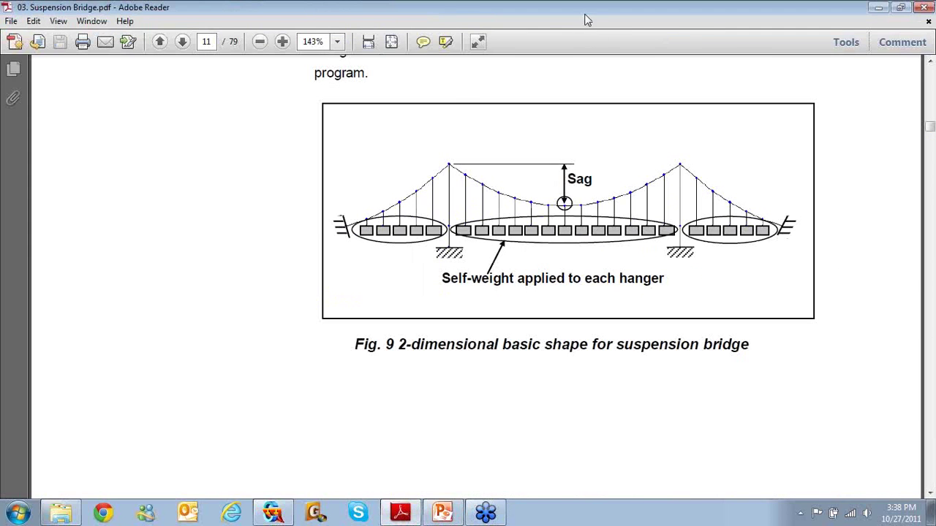
pyautogui.click(878, 8)
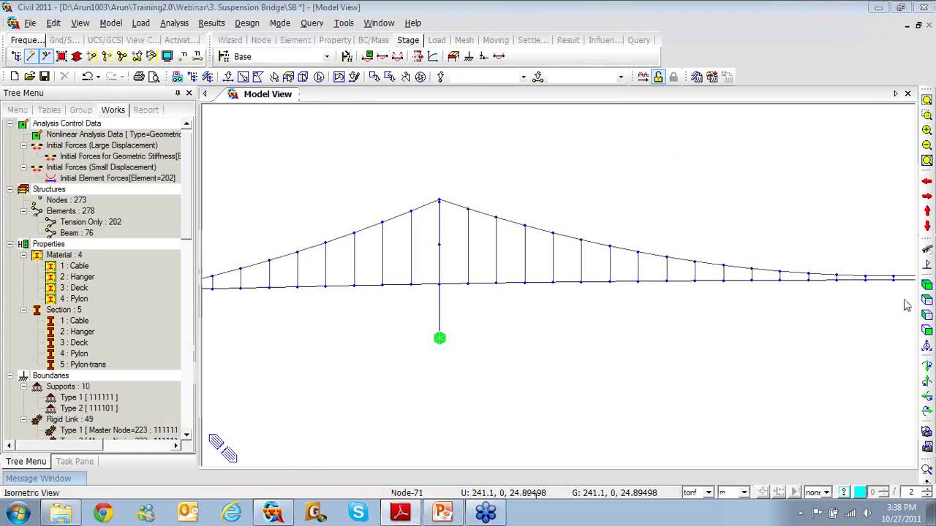
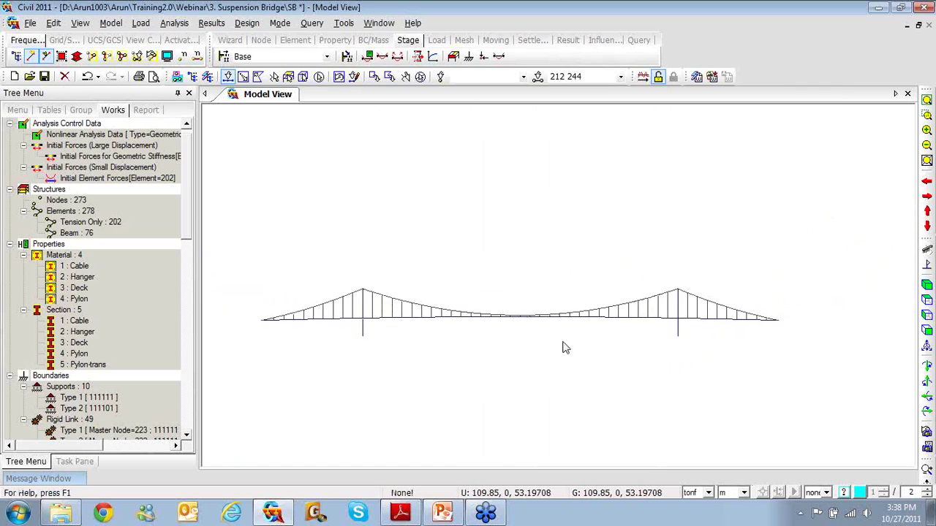
# Step: Apply beam end releases to the selected deck elements 212 and 244: My at both nodes and Fx at the j-node only
pyautogui.rightClick(349, 179)
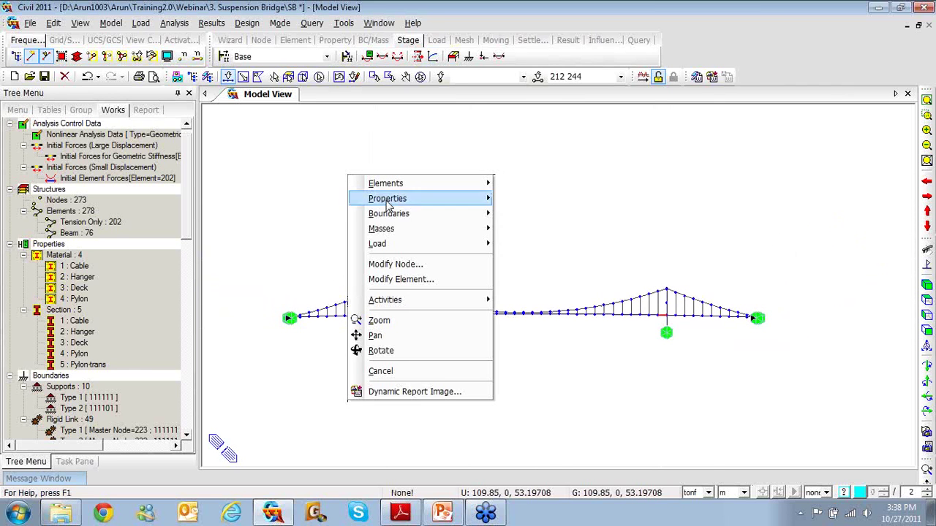
pyautogui.moveTo(390, 213)
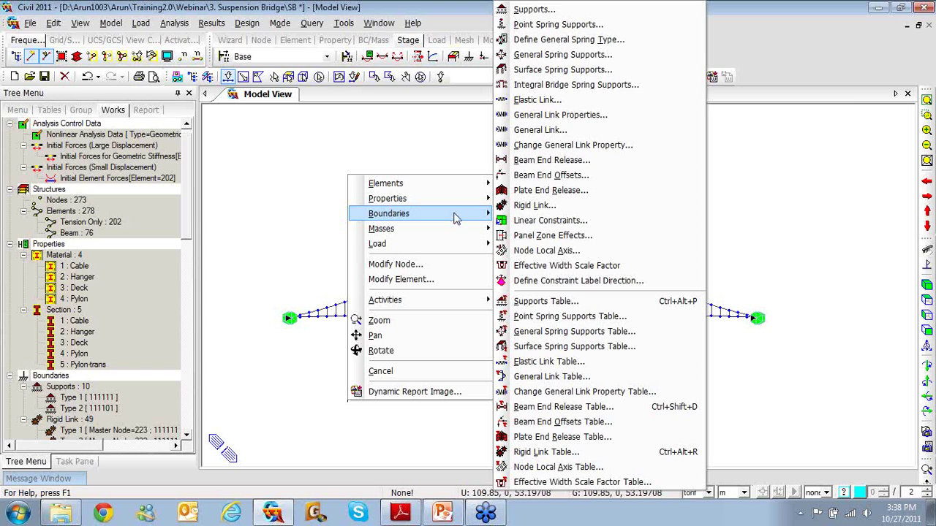
pyautogui.click(539, 162)
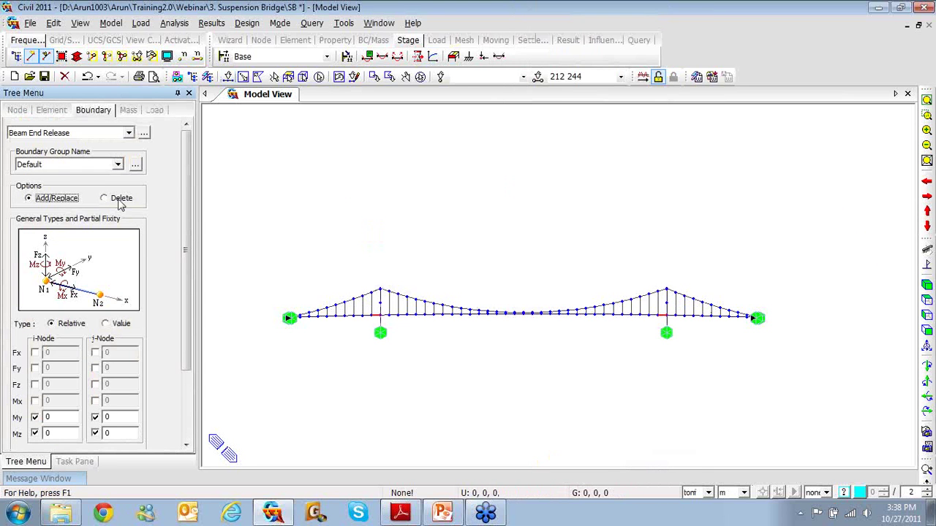
pyautogui.click(35, 433)
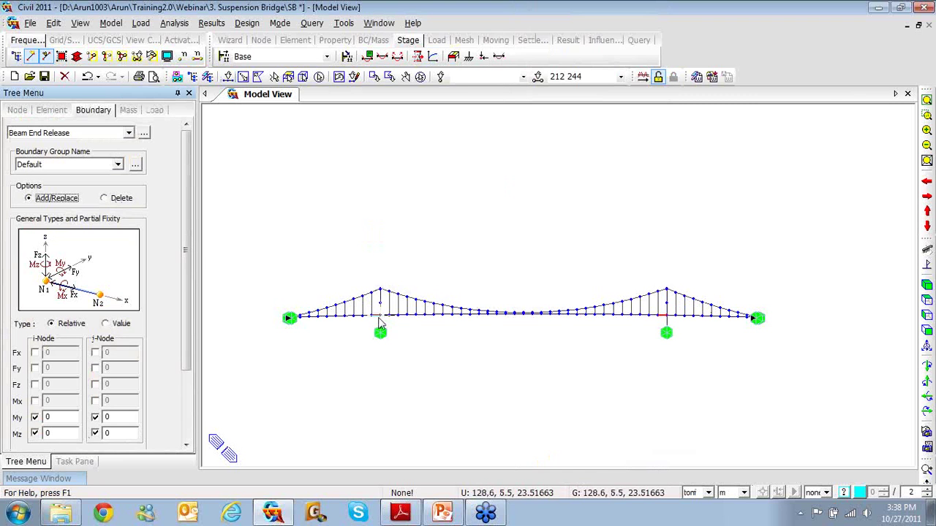
pyautogui.click(35, 434)
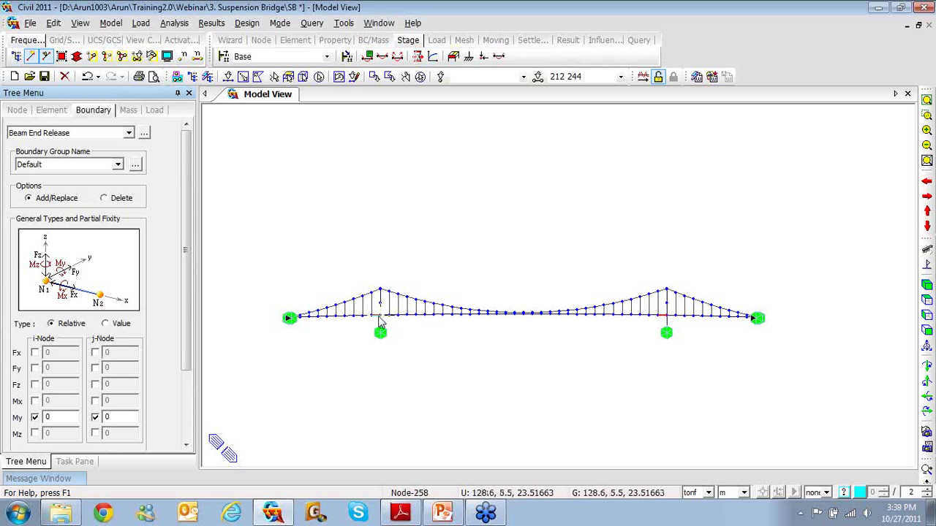
pyautogui.click(95, 353)
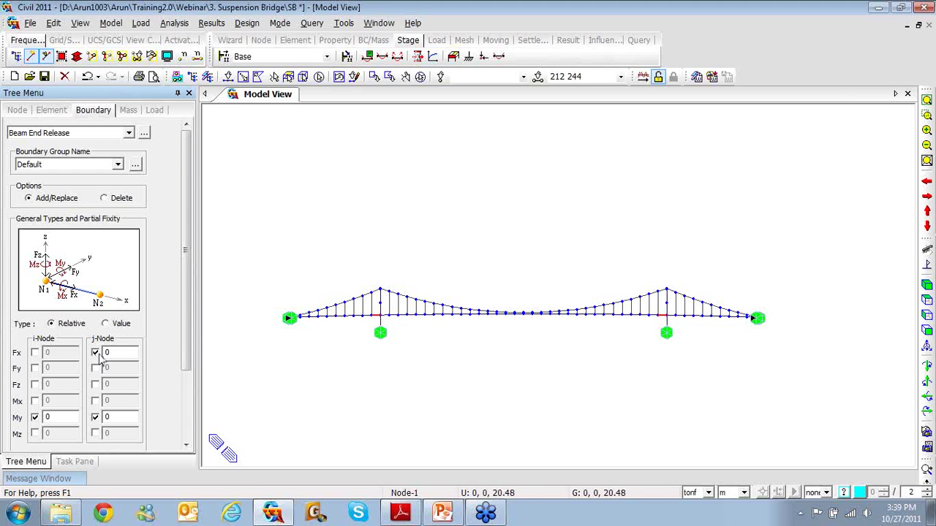
pyautogui.scroll(-3, 146, 387)
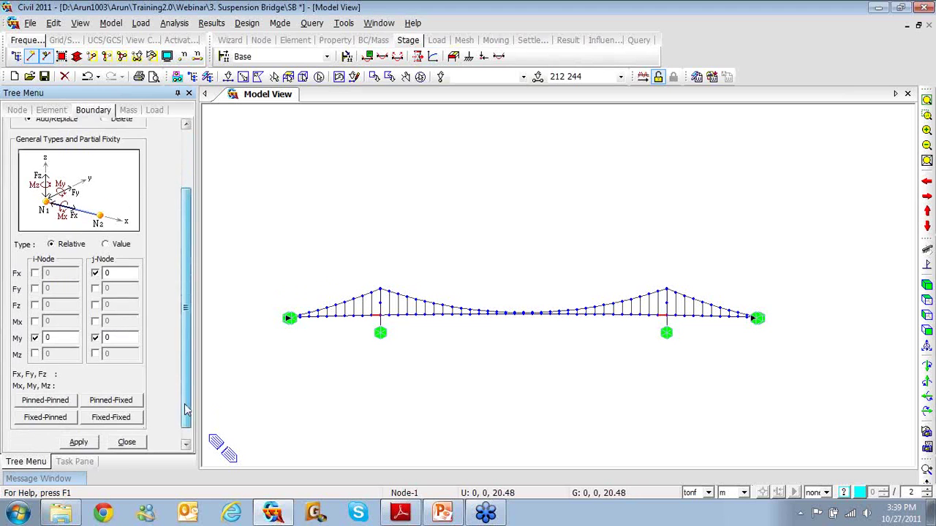
pyautogui.scroll(-1, 186, 411)
pyautogui.click(78, 427)
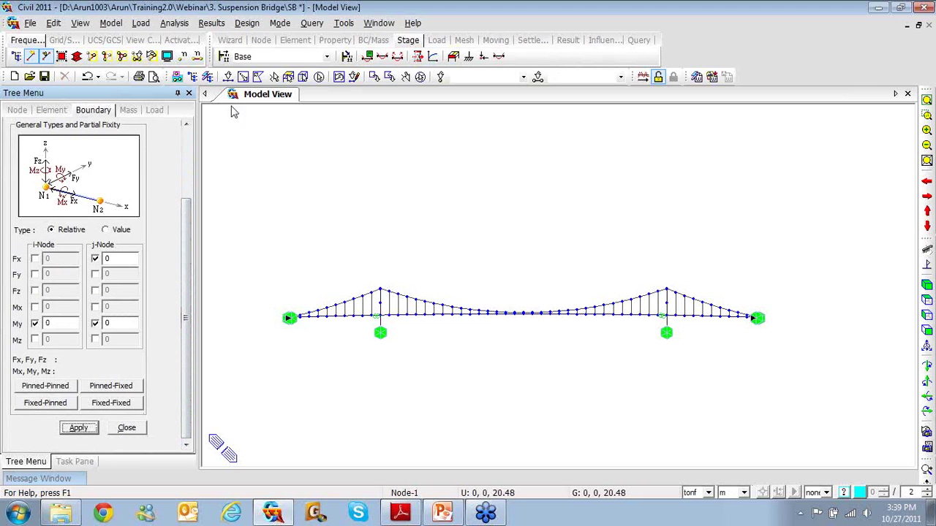
# Step: Select deck elements 213 and 245 just past the pylons and release My at both nodes and Fx at the i-node
pyautogui.scroll(3, 418, 350)
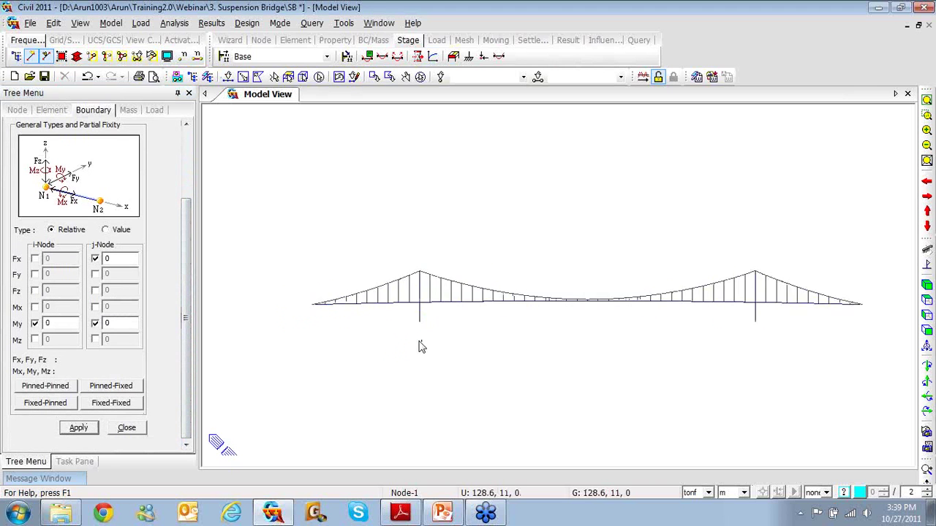
pyautogui.scroll(2, 421, 344)
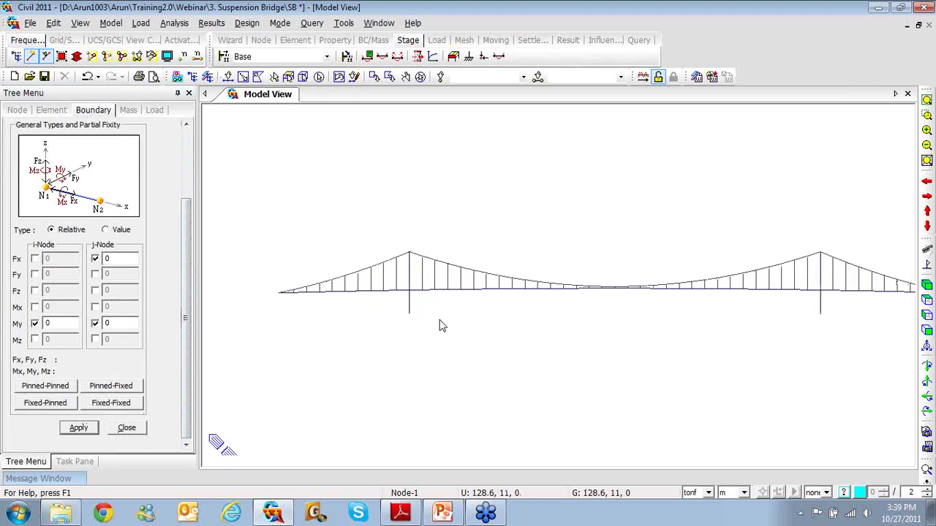
pyautogui.click(414, 291)
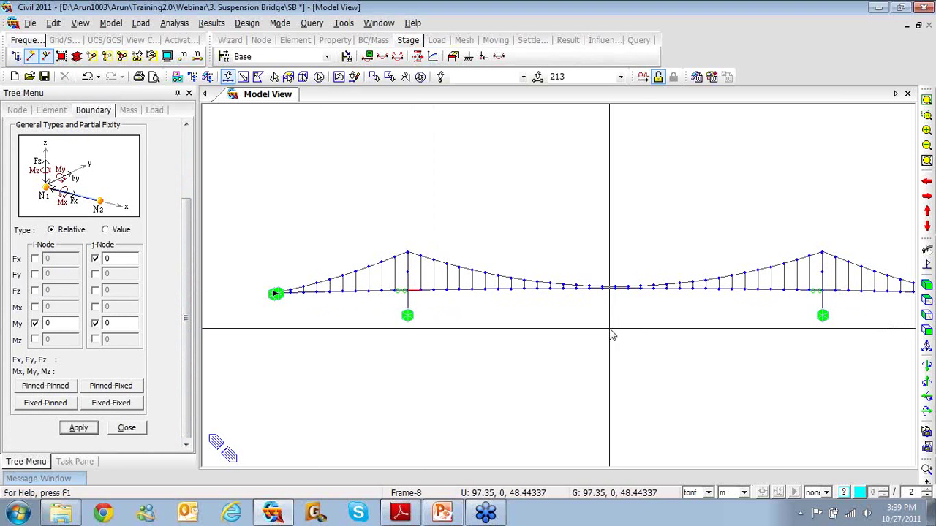
pyautogui.click(827, 292)
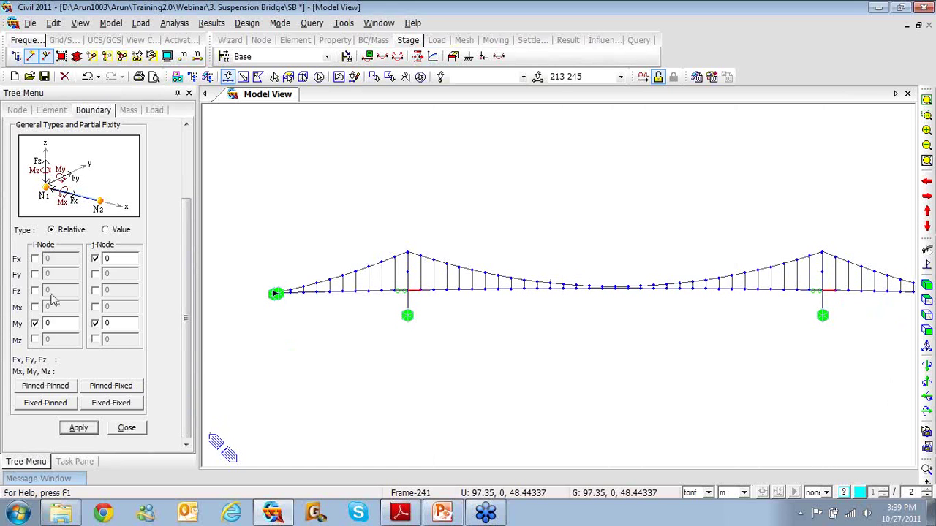
pyautogui.click(34, 259)
pyautogui.click(95, 259)
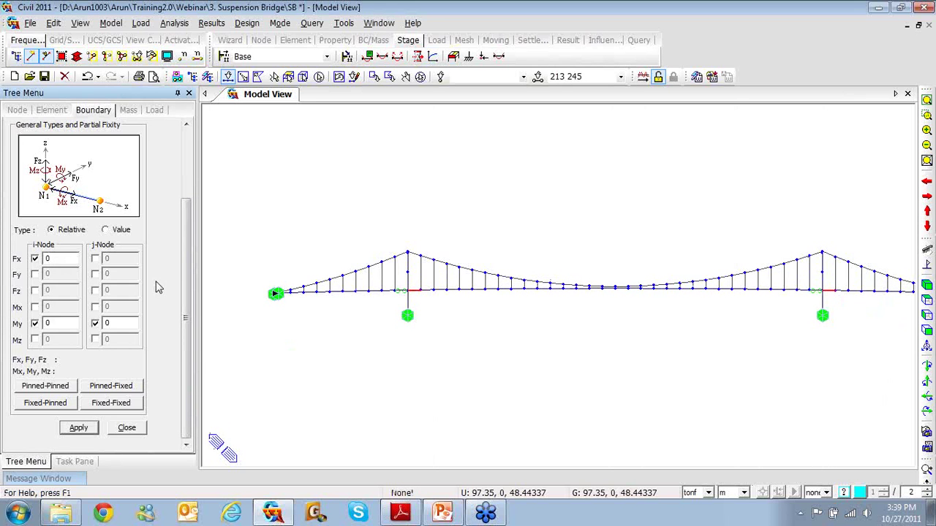
pyautogui.click(414, 291)
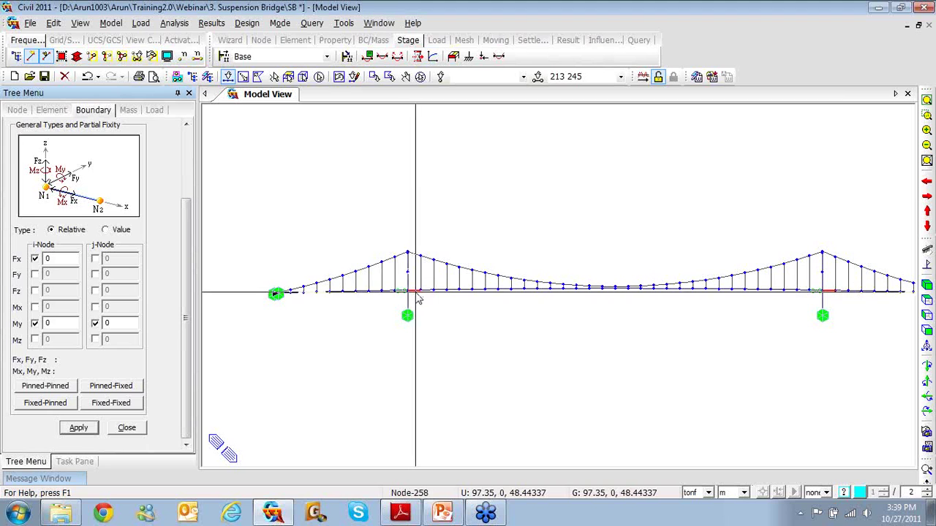
pyautogui.click(78, 431)
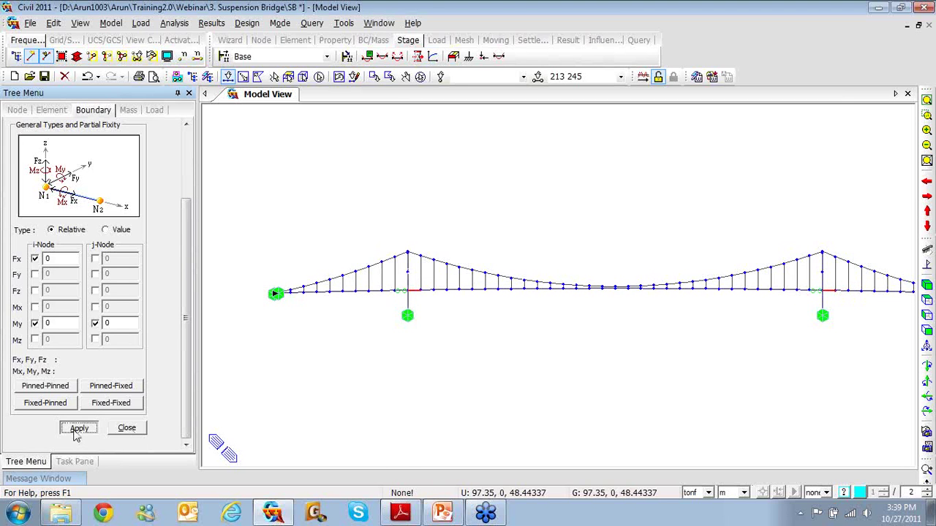
pyautogui.click(78, 430)
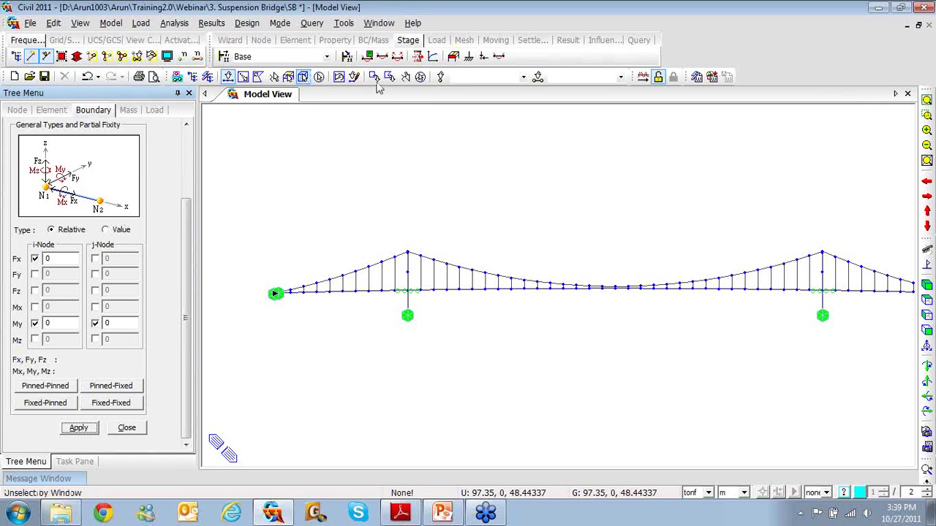
# Step: Select the deck elements numbered 204to211 and 230to243
pyautogui.click(557, 75)
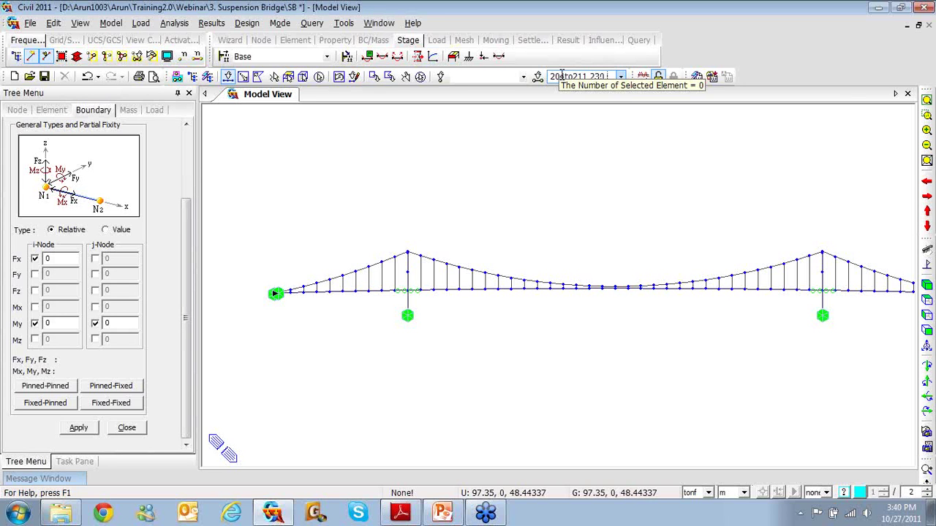
pyautogui.write('o')
pyautogui.write('2')
pyautogui.write('43')
pyautogui.press('Return')
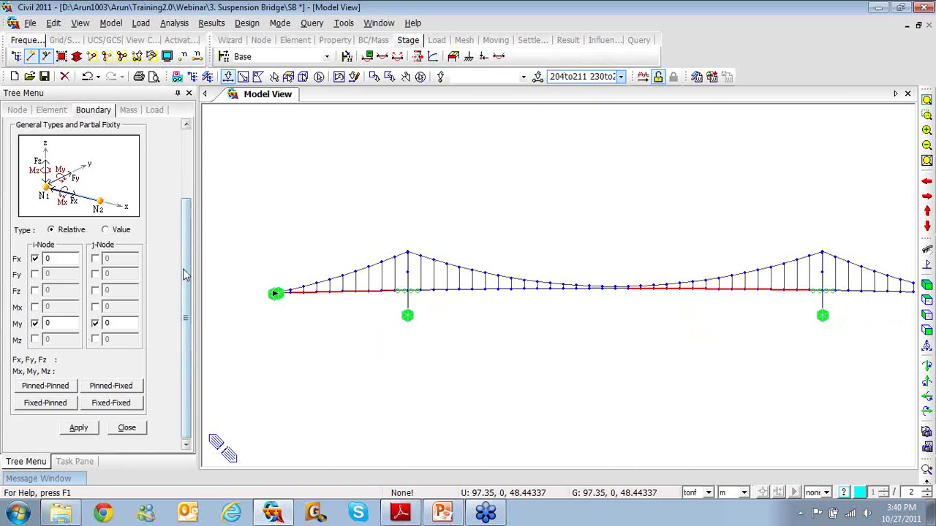
# Step: Create a boundary group named Pin Connection and make it the group for the beam end releases
pyautogui.moveTo(185, 274); pyautogui.dragTo(179, 192)
pyautogui.click(135, 164)
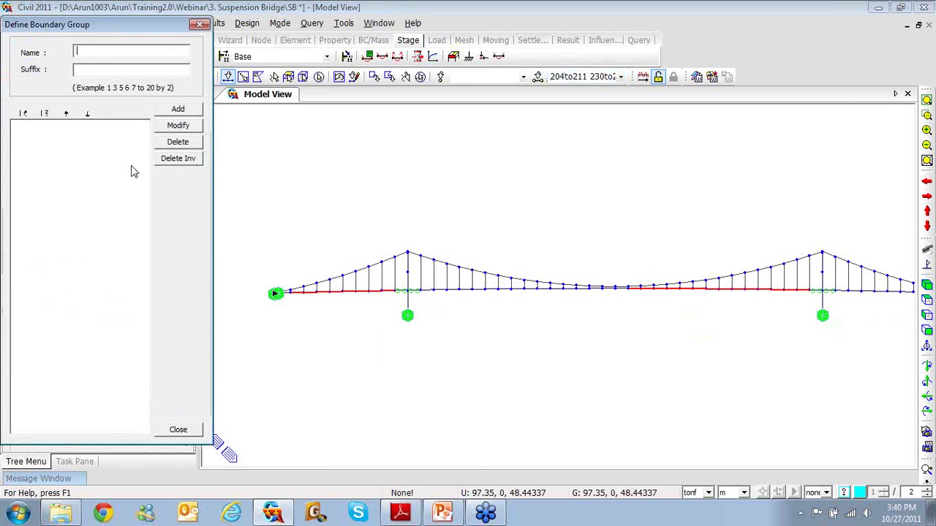
pyautogui.write('Pin')
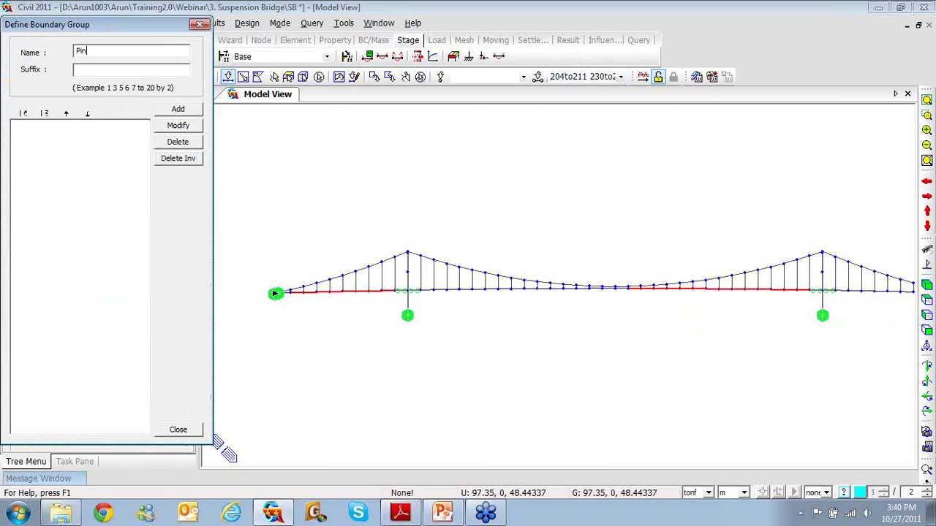
pyautogui.write(' Connection')
pyautogui.click(179, 109)
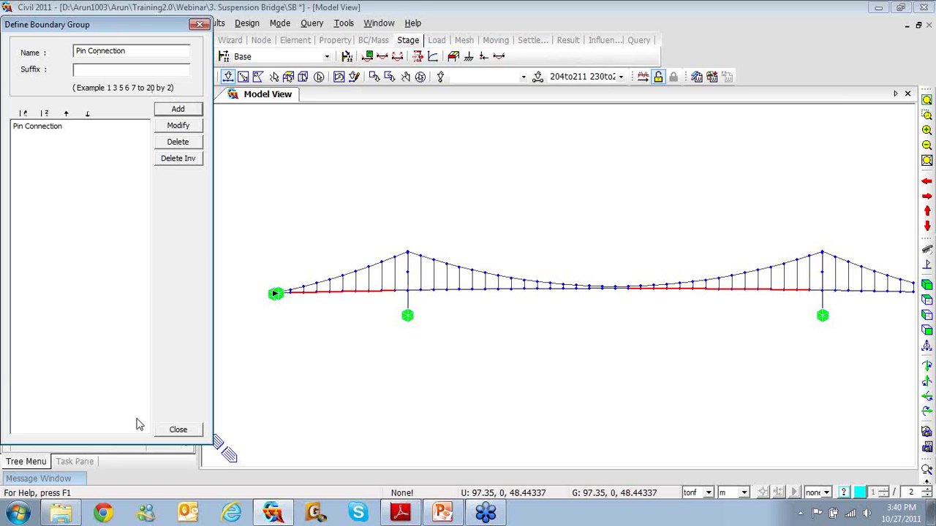
pyautogui.click(168, 431)
pyautogui.click(110, 166)
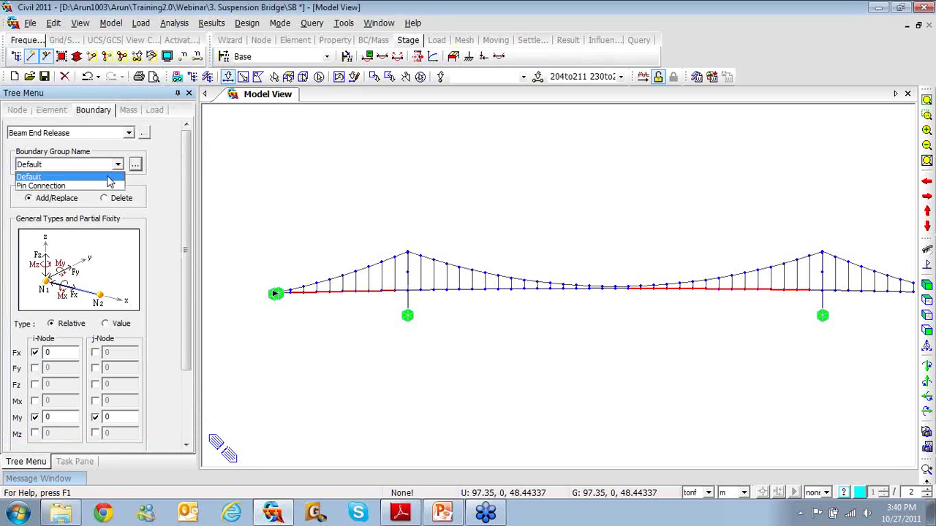
pyautogui.click(110, 186)
# Step: Apply a beam end release of only My at the i-node to the selected deck elements
pyautogui.moveTo(186, 232); pyautogui.dragTo(187, 300)
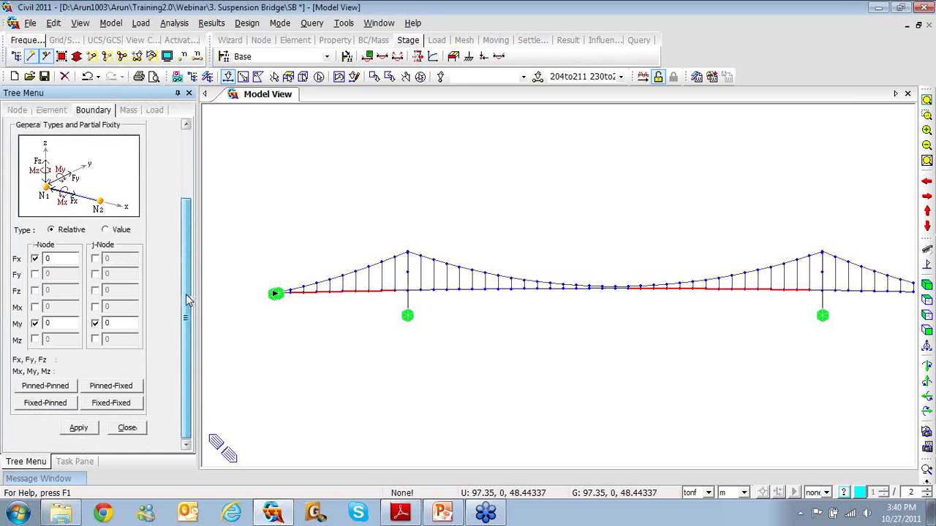
pyautogui.click(34, 258)
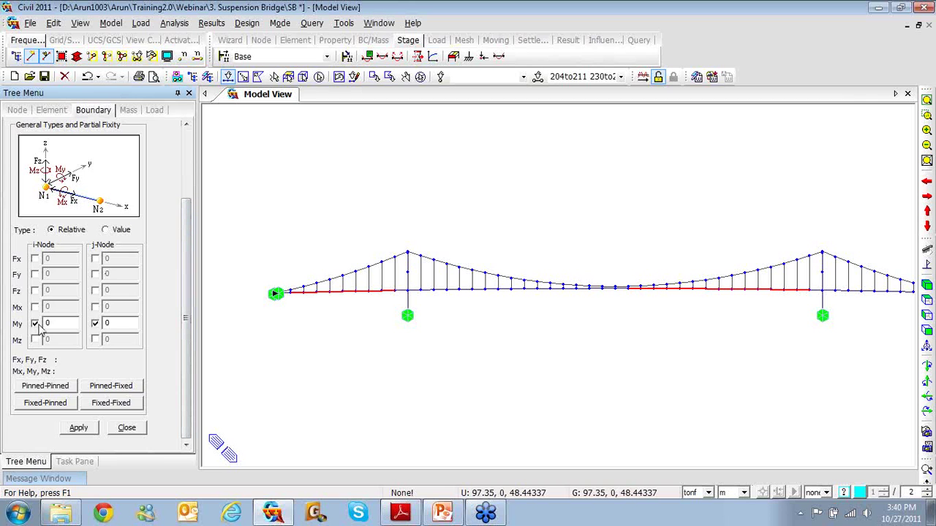
pyautogui.click(96, 323)
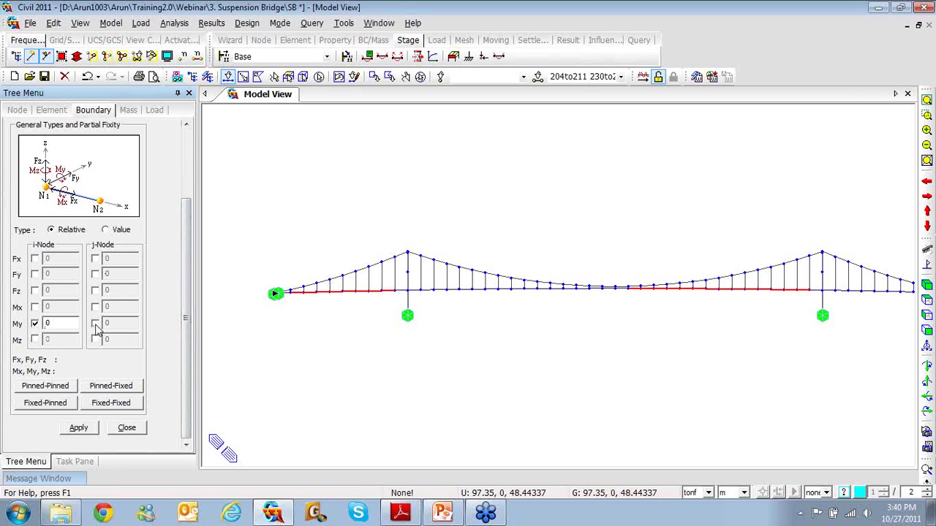
pyautogui.click(78, 427)
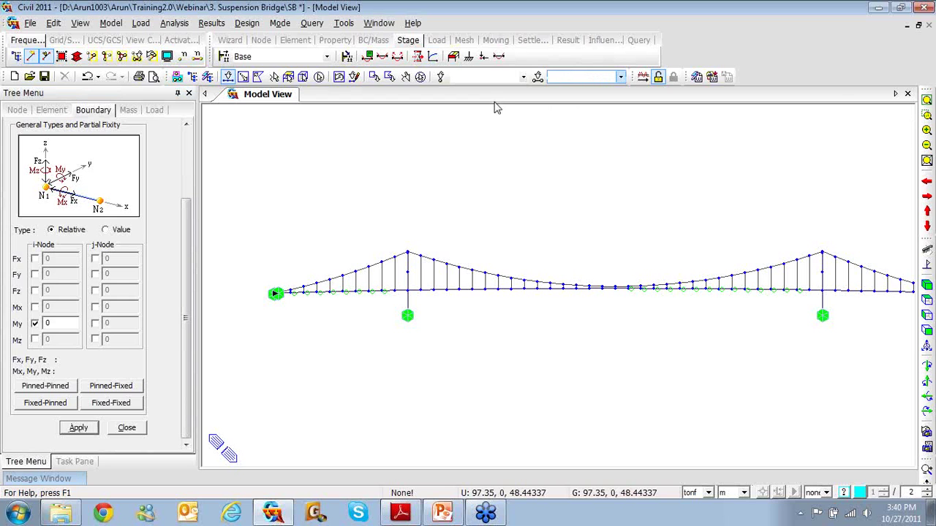
# Step: Select elements 214to228 and 246to260, release only My at their j-nodes, and close the beam end release settings
pyautogui.write('214')
pyautogui.write('t')
pyautogui.write('o228')
pyautogui.write(' 246to2')
pyautogui.write('60')
pyautogui.press('Return')
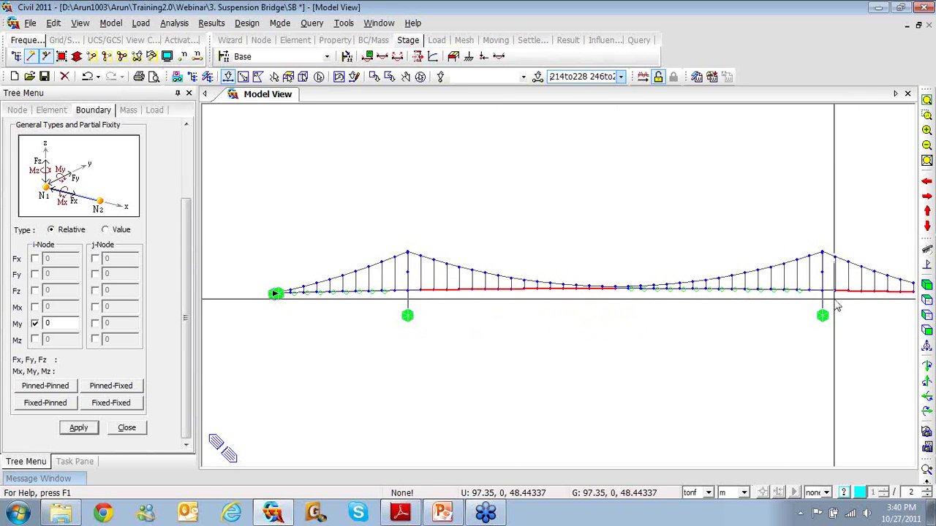
pyautogui.click(94, 325)
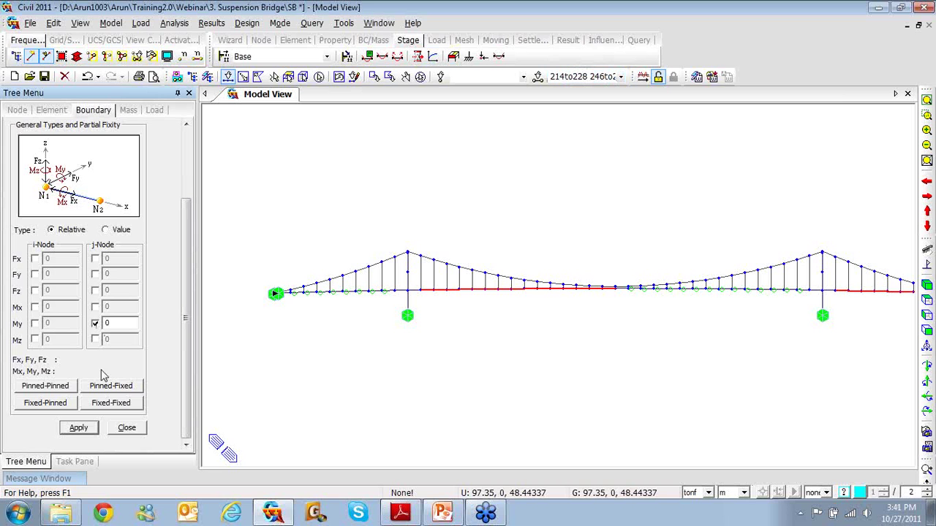
pyautogui.click(81, 431)
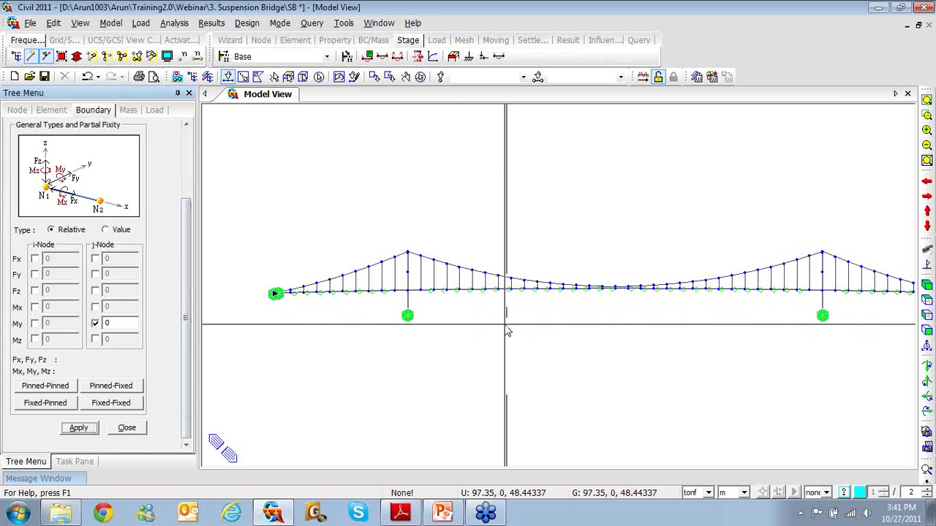
pyautogui.click(229, 76)
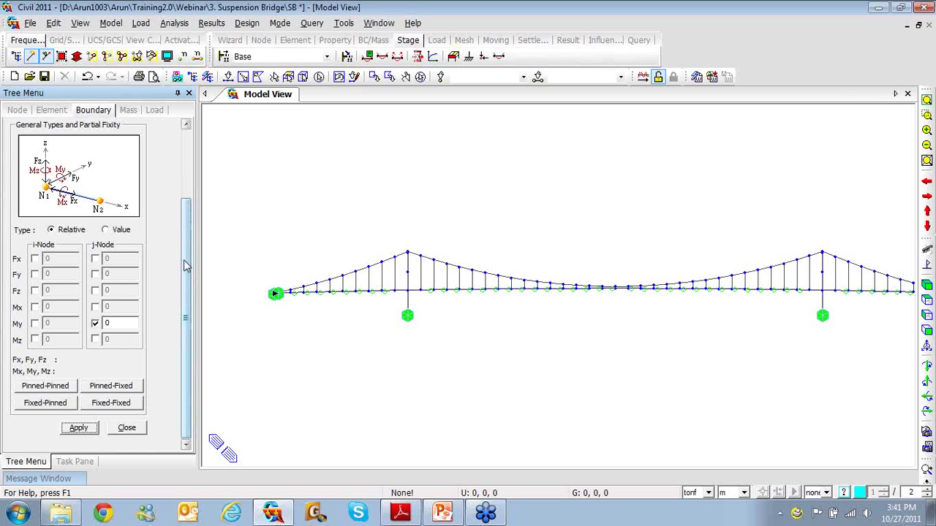
pyautogui.click(139, 430)
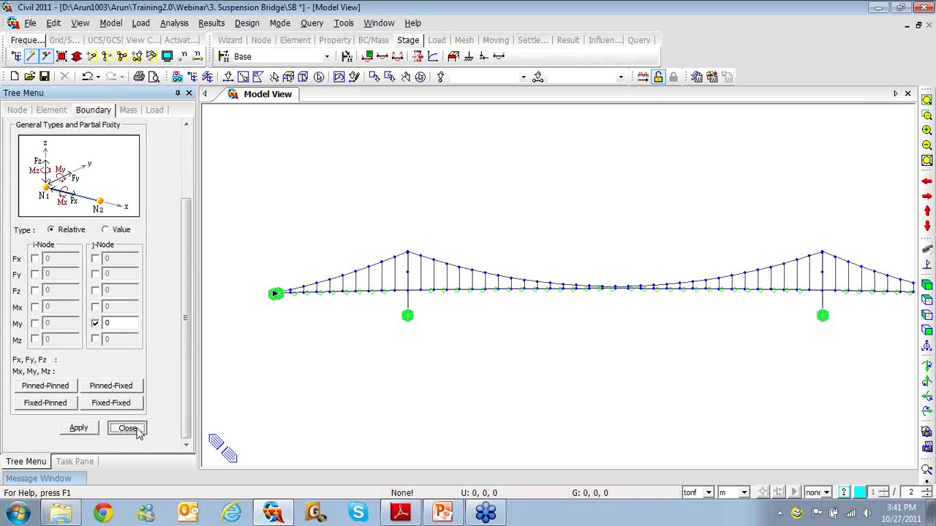
pyautogui.click(128, 428)
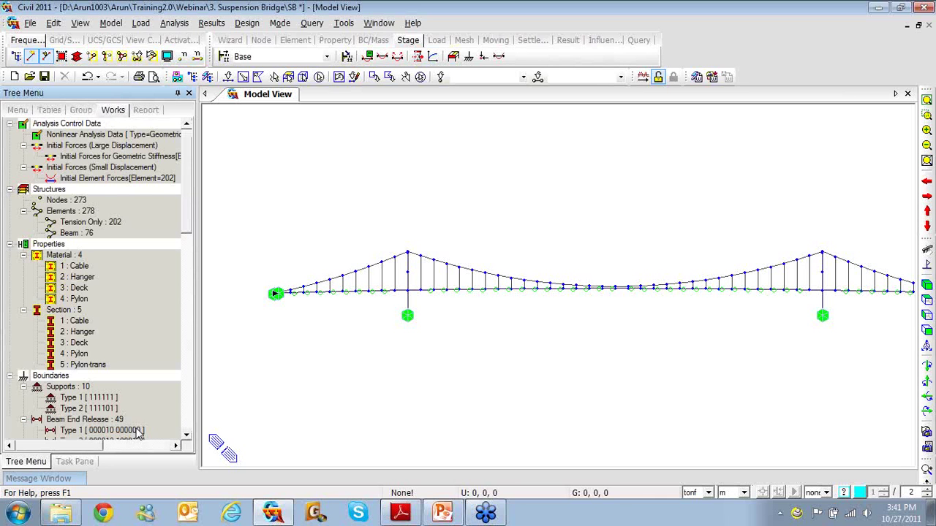
# Step: Define a new structure group named Nodes to be updated
pyautogui.click(83, 111)
pyautogui.click(83, 139)
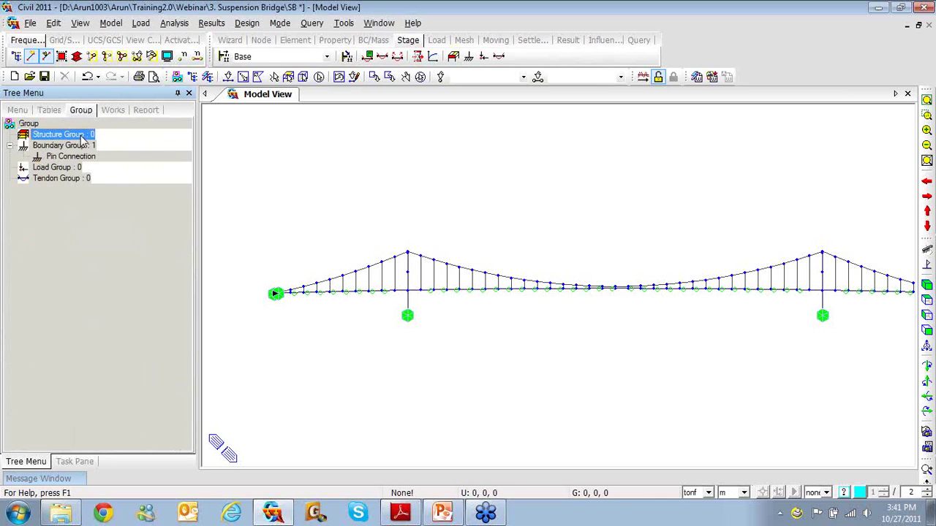
pyautogui.rightClick(82, 139)
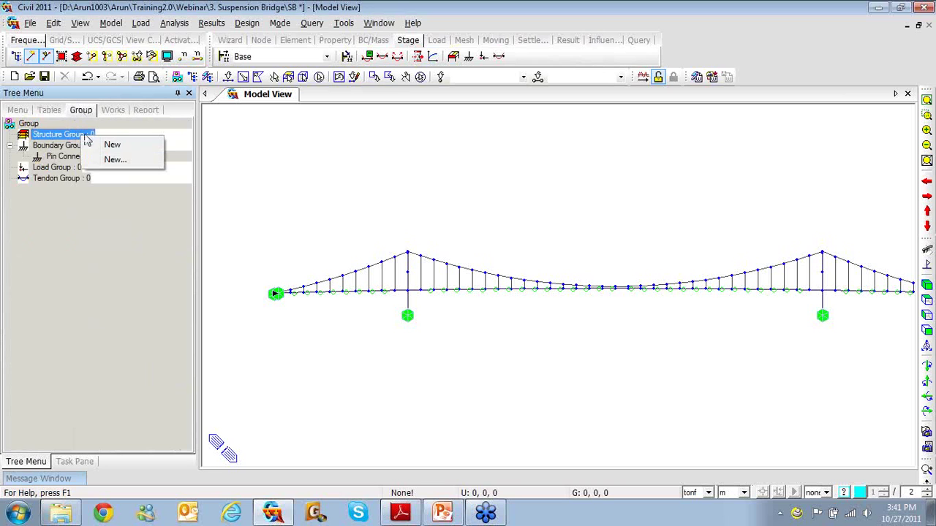
pyautogui.click(106, 159)
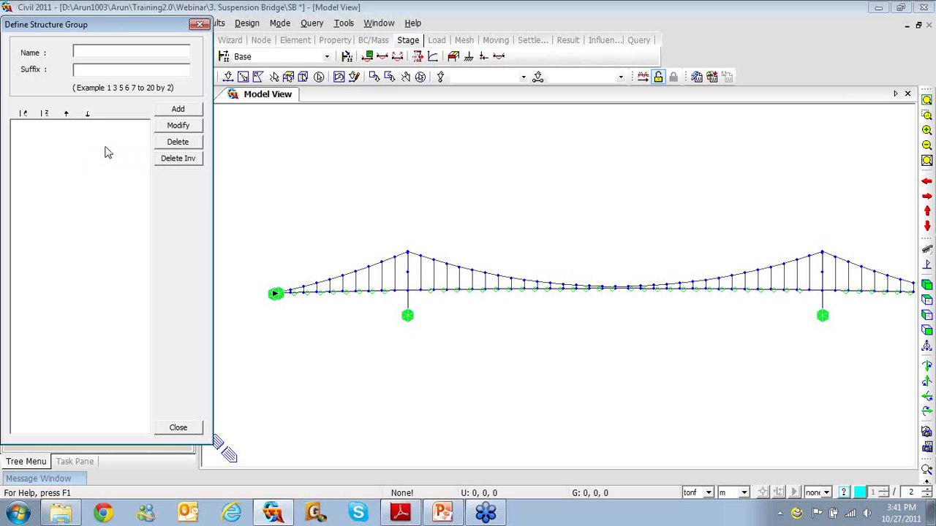
pyautogui.write('Noo')
pyautogui.write('es to 5')
pyautogui.write('uo')
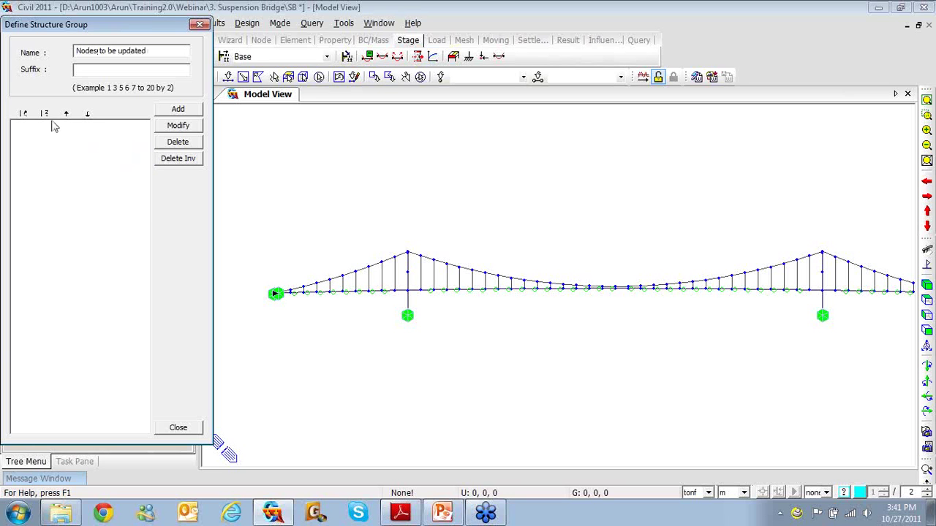
pyautogui.click(175, 109)
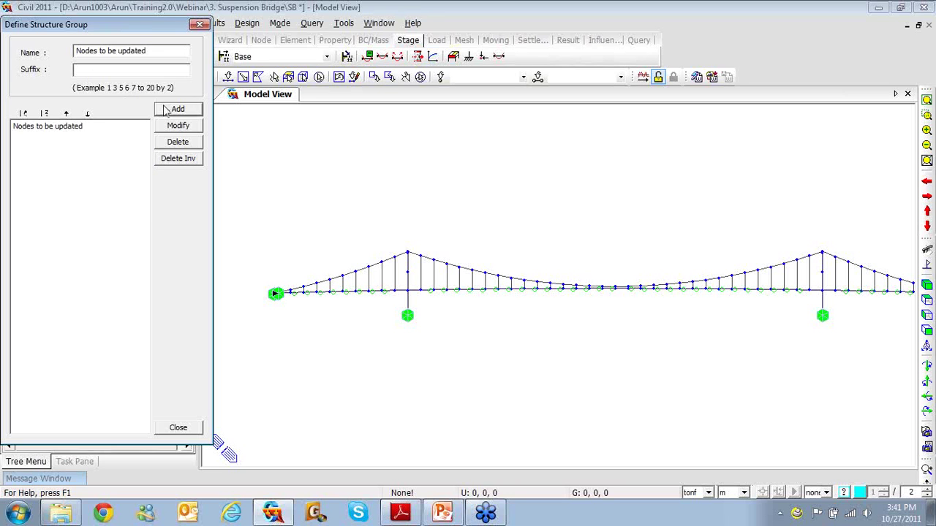
# Step: Add a second structure group named Sag points and close the structure group definition
pyautogui.moveTo(157, 53); pyautogui.dragTo(52, 46)
pyautogui.write('Sag p[o')
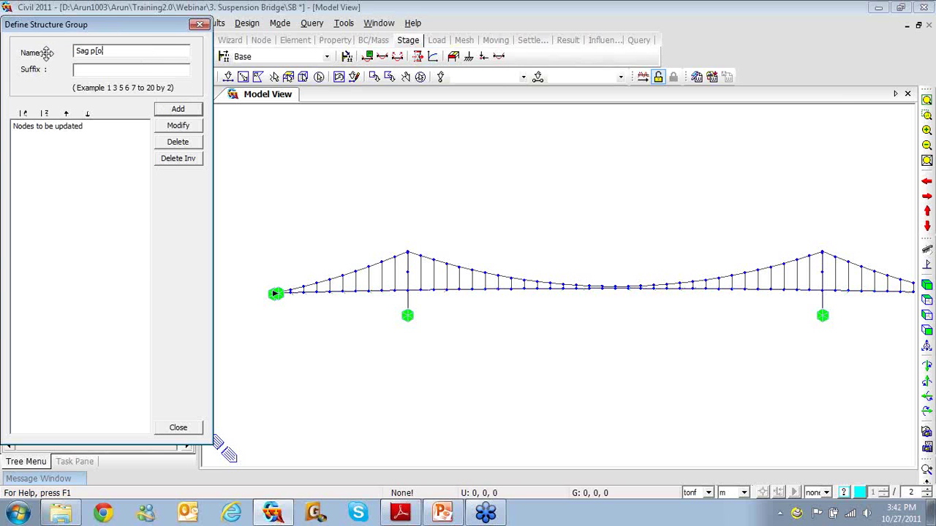
pyautogui.press('BackSpace')
pyautogui.press('BackSpace')
pyautogui.write('oints')
pyautogui.click(165, 111)
pyautogui.click(179, 427)
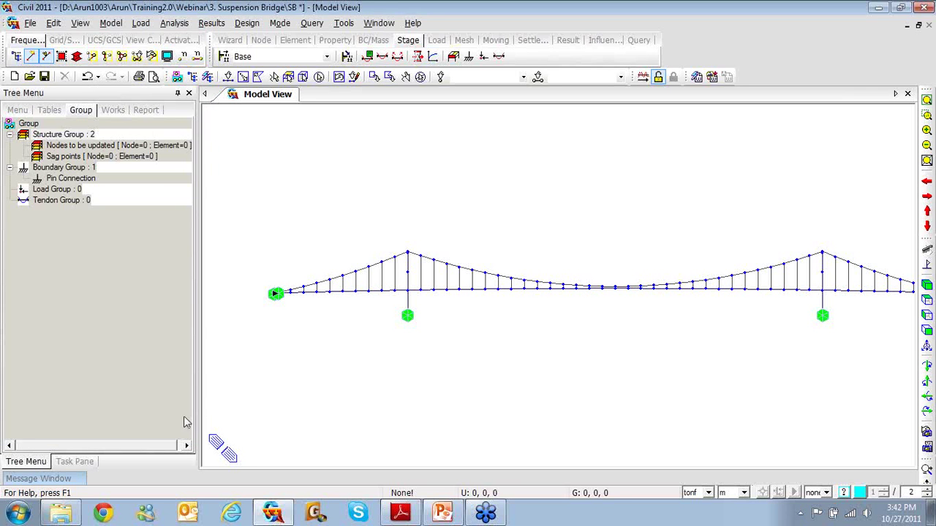
# Step: Assign the main cable nodes 2to10, 12to42, 44to52, 104to112, 114to144 and those from 146 onward to the Nodes to be updated group
pyautogui.click(110, 145)
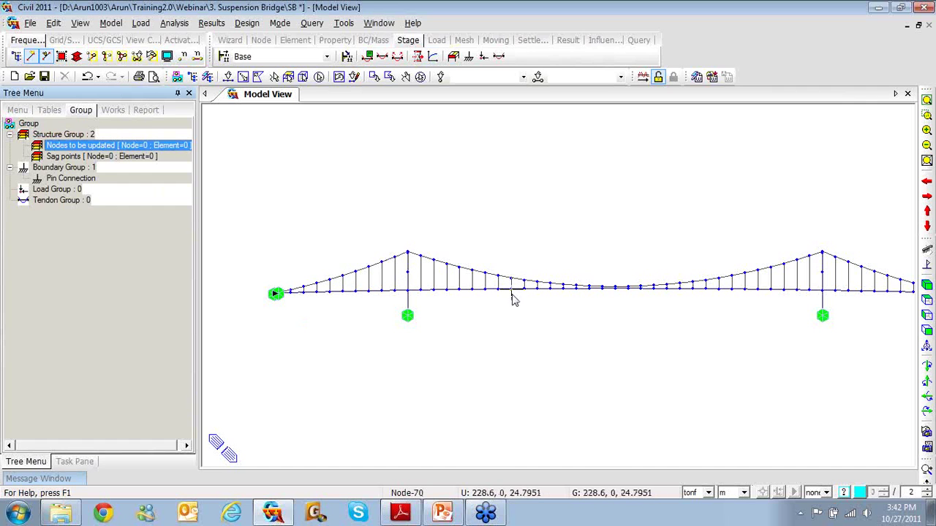
pyautogui.moveTo(512, 298)
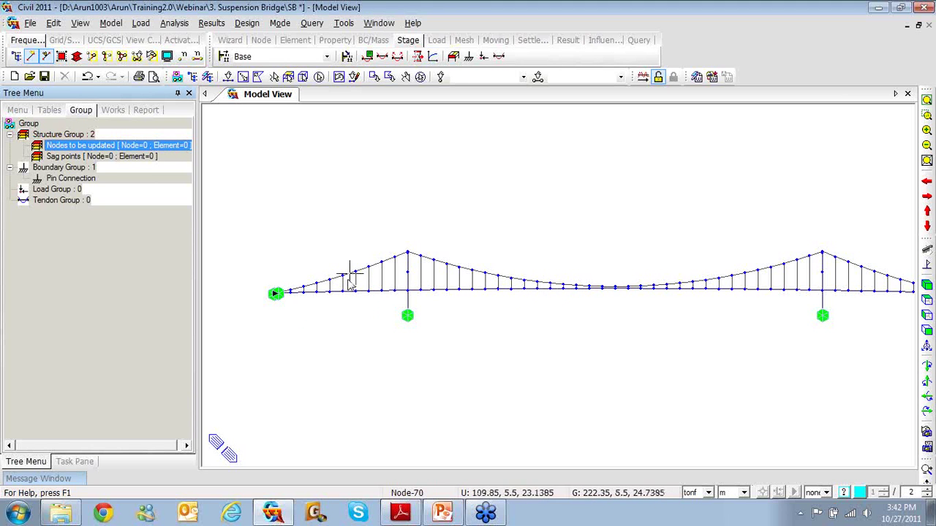
pyautogui.click(467, 79)
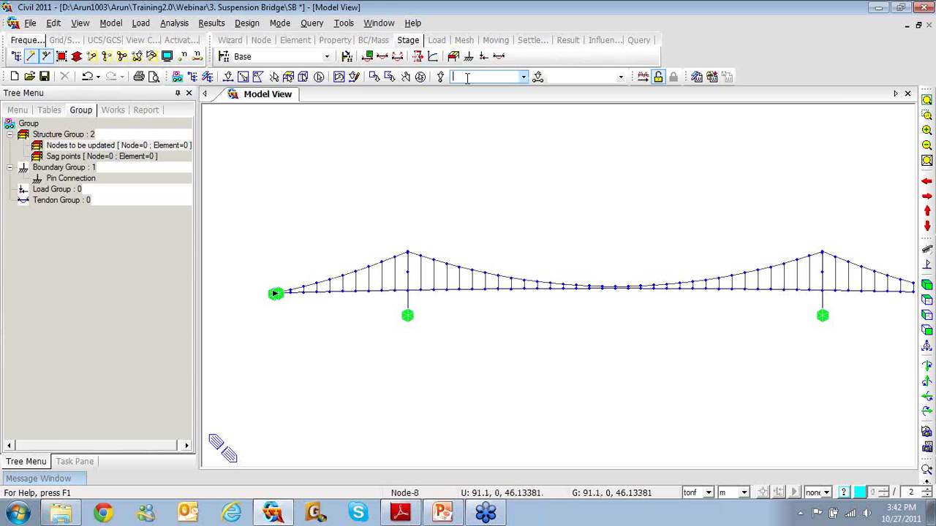
pyautogui.write('2')
pyautogui.write('to10')
pyautogui.write(' 12to42')
pyautogui.write(' 44to52')
pyautogui.write(' 104')
pyautogui.write('to')
pyautogui.write('112 1')
pyautogui.write('14to')
pyautogui.write('144')
pyautogui.write(' 146')
pyautogui.write('to')
pyautogui.press('Home')
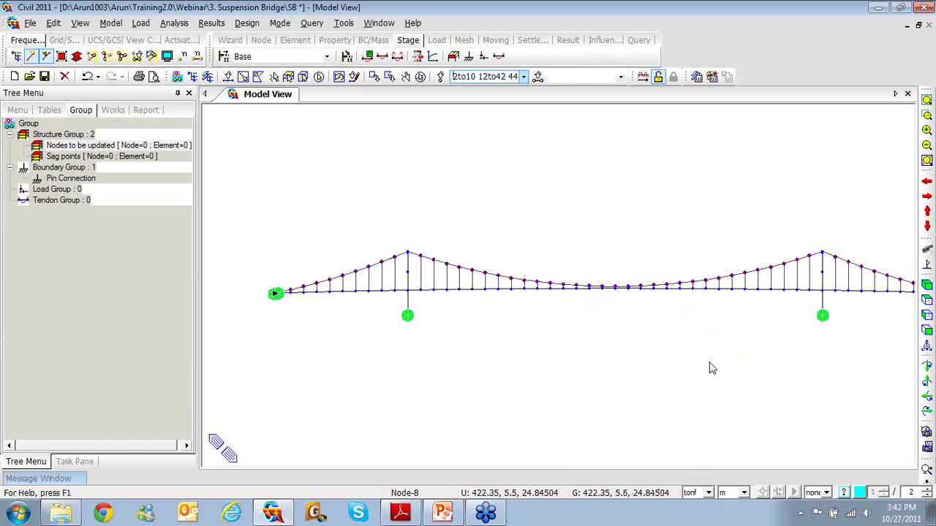
pyautogui.click(171, 147)
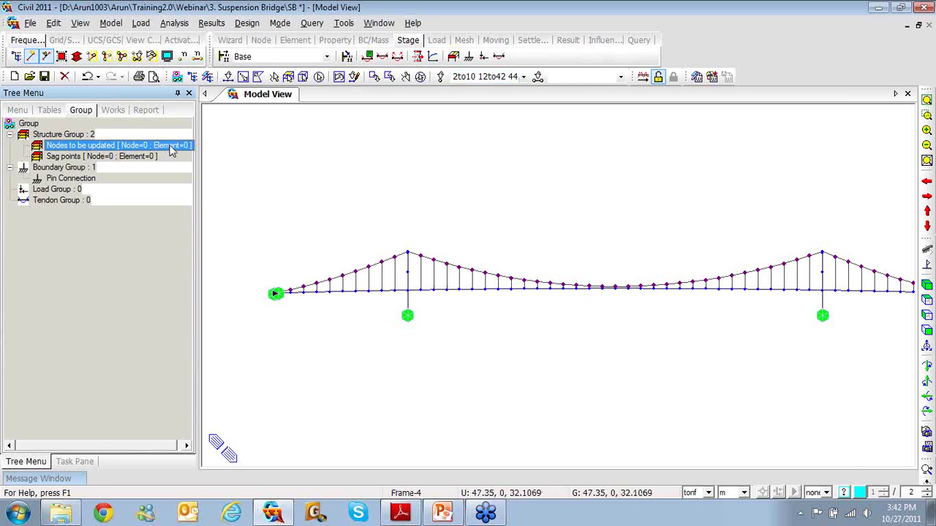
pyautogui.moveTo(171, 149); pyautogui.dragTo(326, 183)
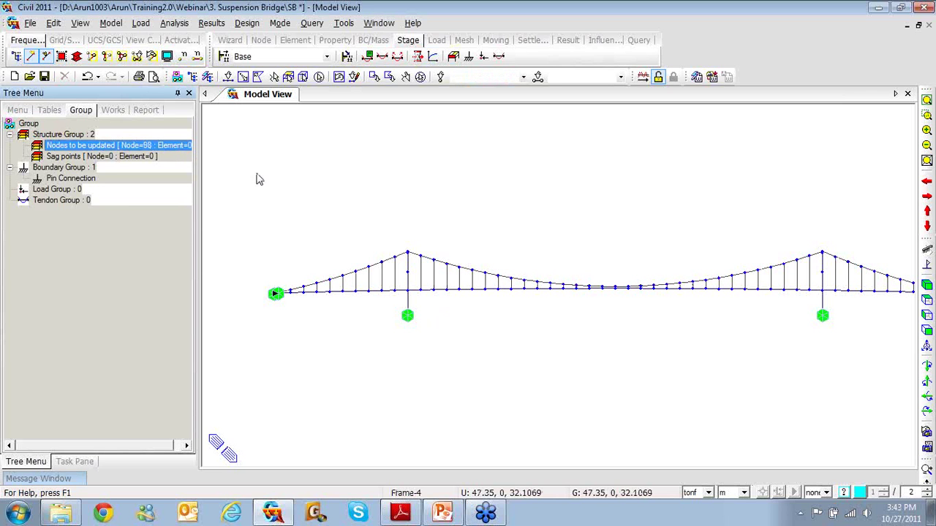
# Step: Select the midspan cable nodes 27 and 129 and assign them to the Sag points group
pyautogui.click(143, 158)
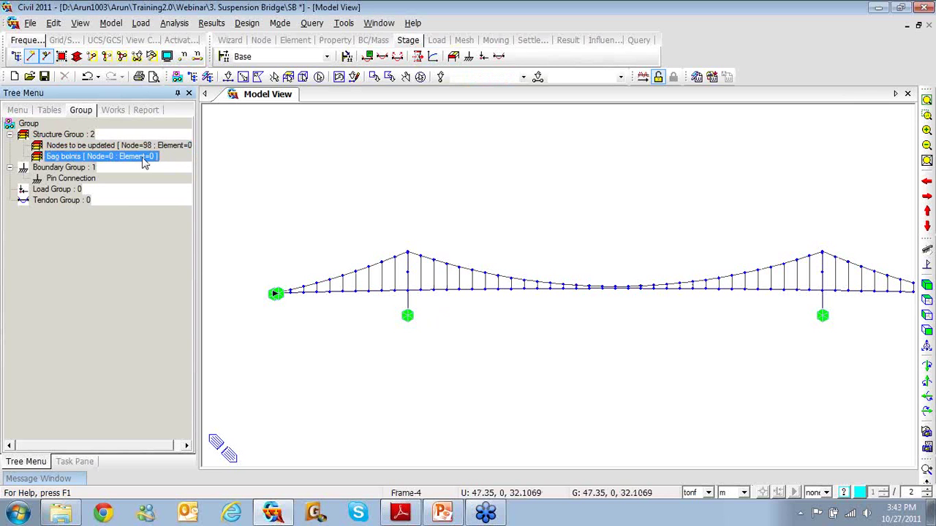
pyautogui.click(501, 77)
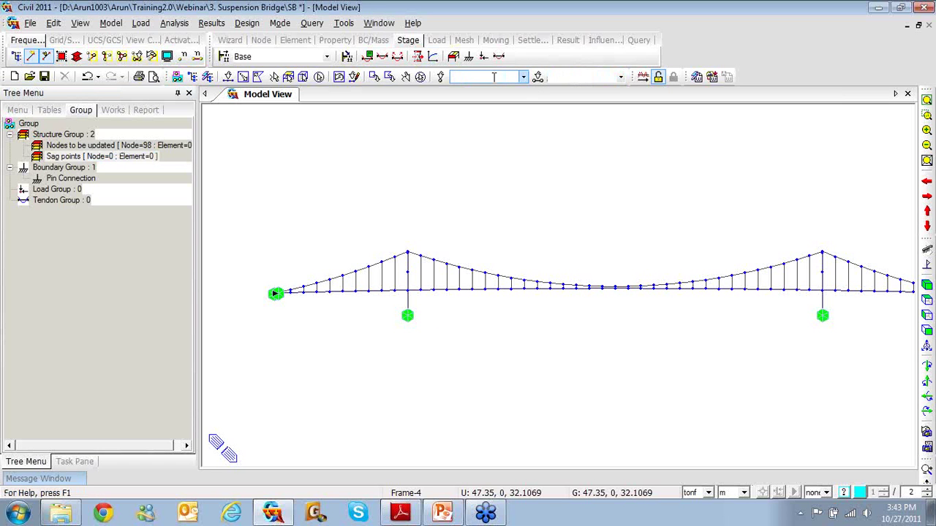
pyautogui.write('27 129')
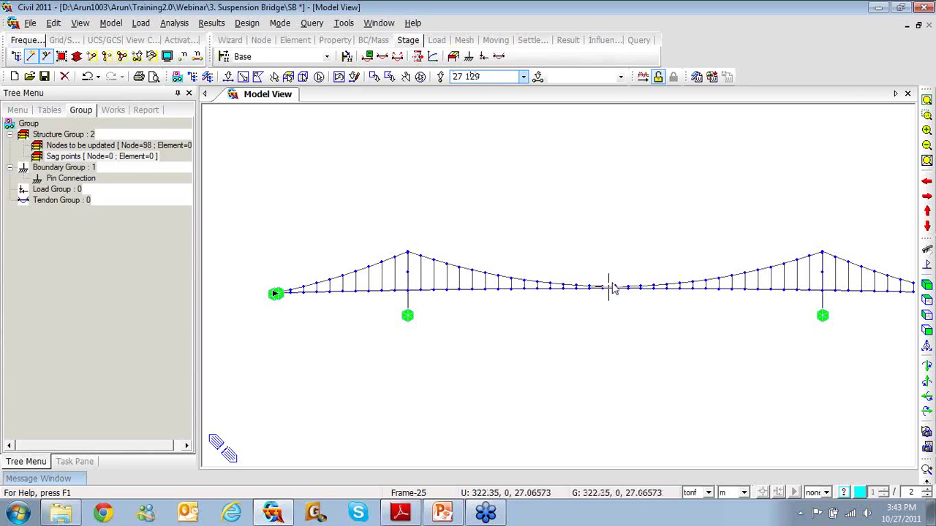
pyautogui.click(119, 156)
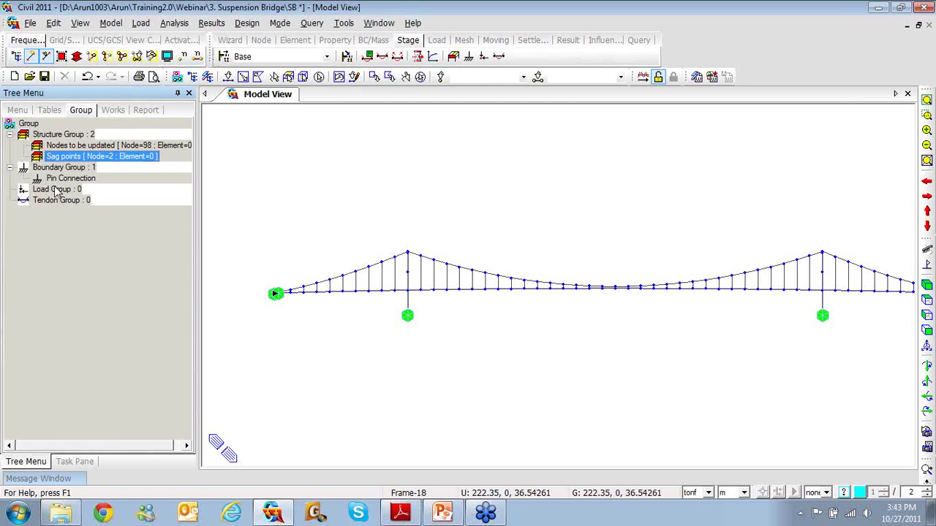
# Step: Check the existing Self Weight entry in the static load cases
pyautogui.click(140, 23)
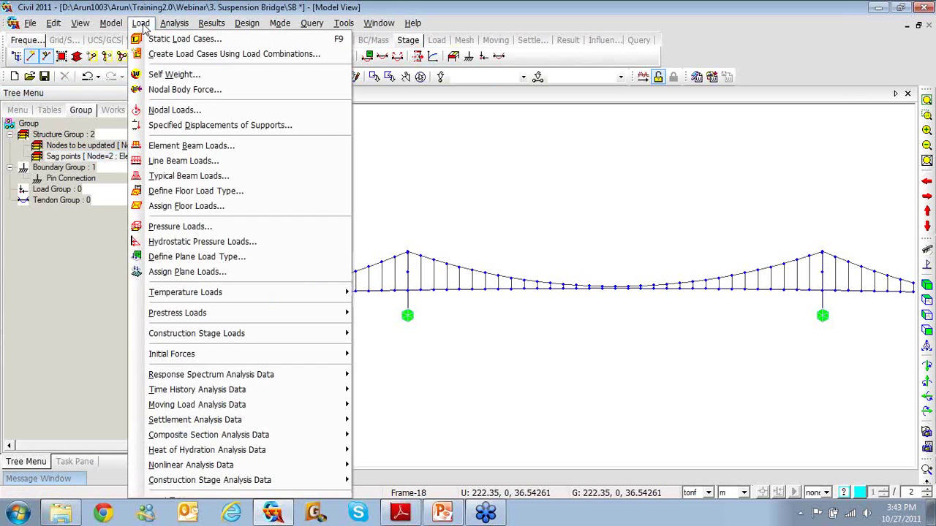
pyautogui.click(153, 38)
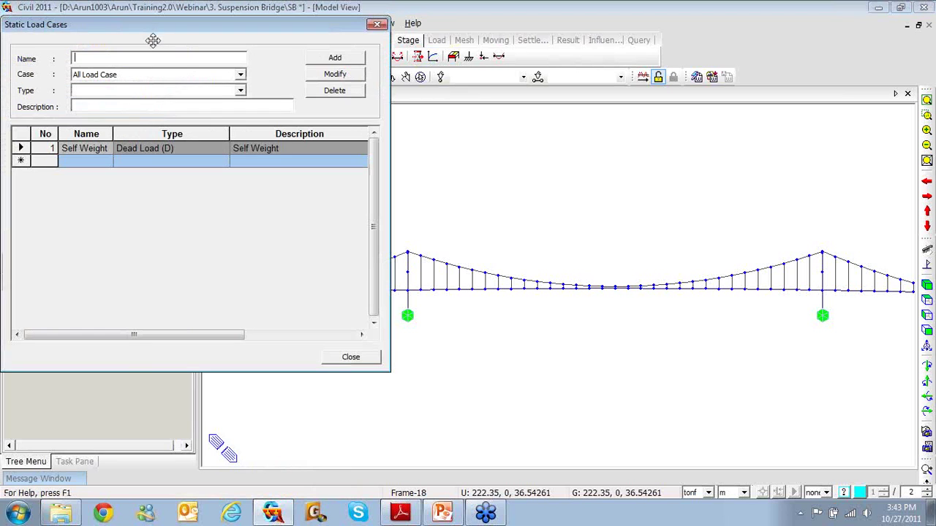
pyautogui.click(103, 152)
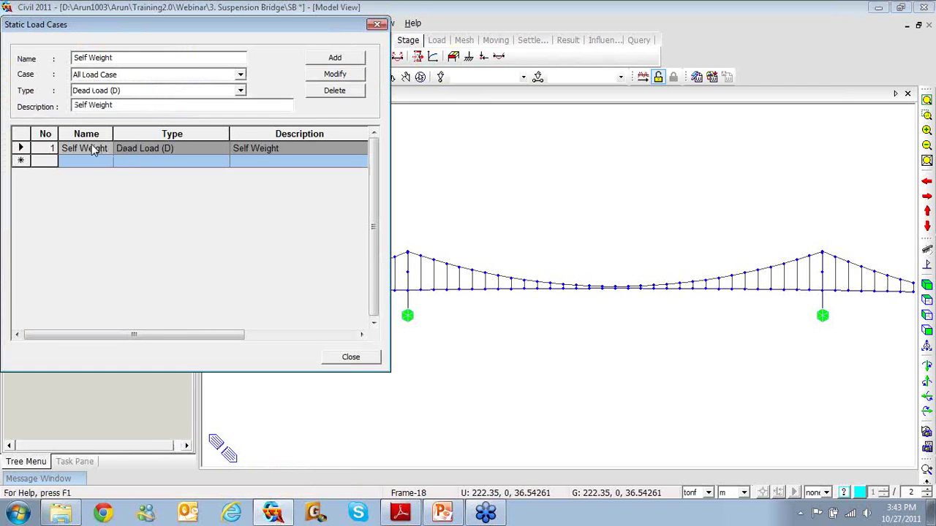
pyautogui.click(376, 25)
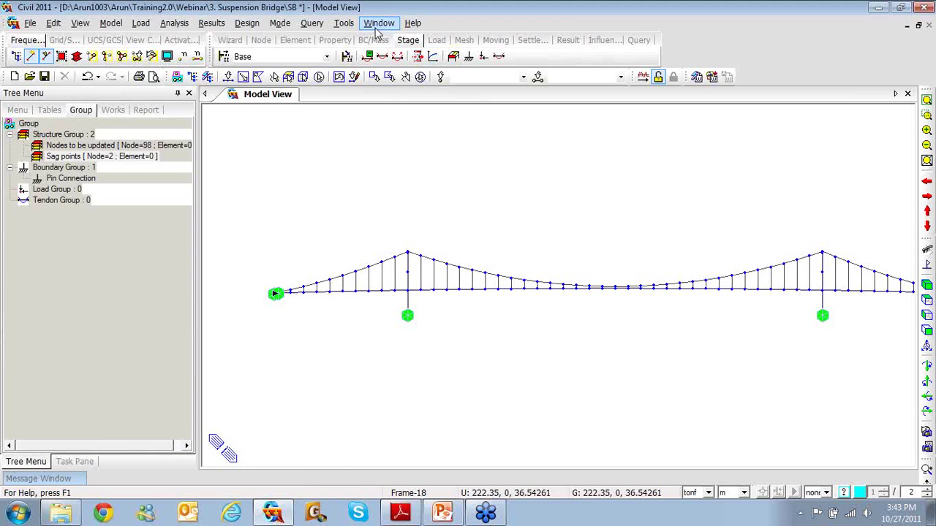
# Step: Create a load group named Self weight from the self weight load settings
pyautogui.click(141, 22)
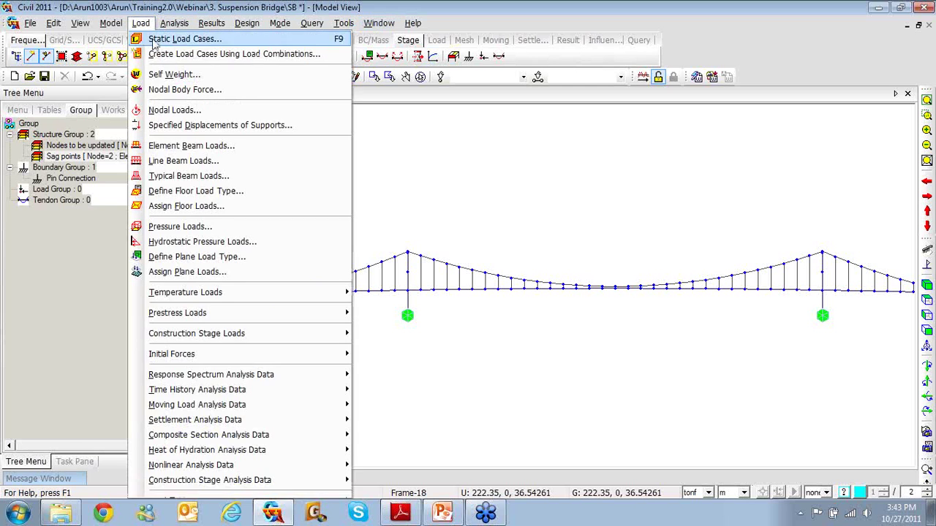
pyautogui.click(167, 77)
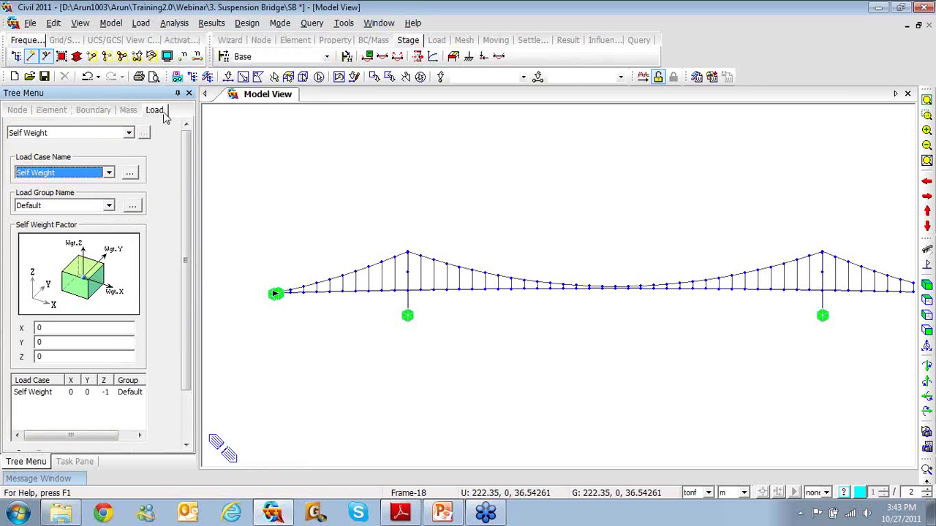
pyautogui.click(133, 207)
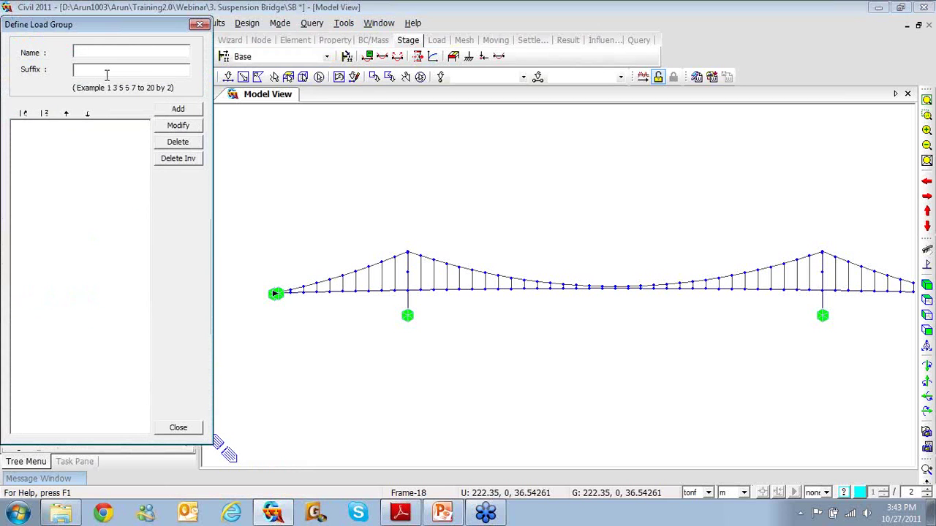
pyautogui.write('Self weight')
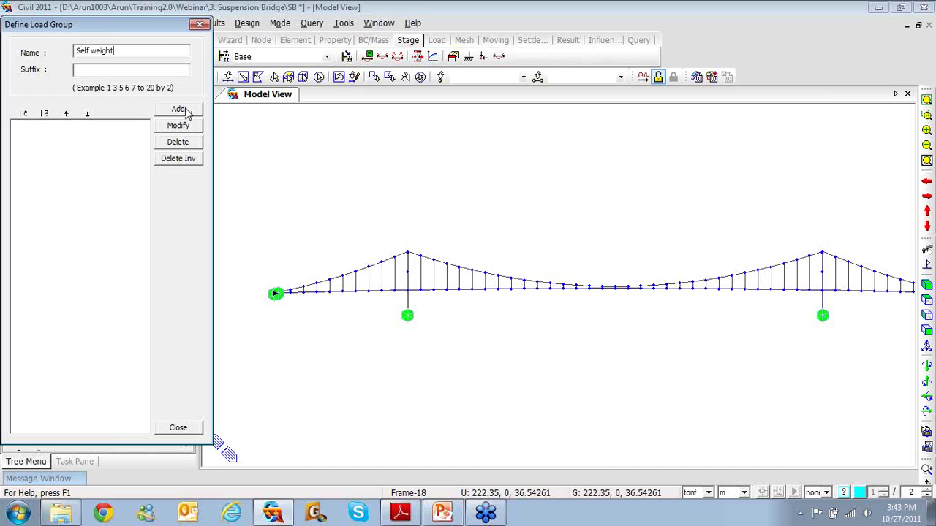
pyautogui.click(178, 108)
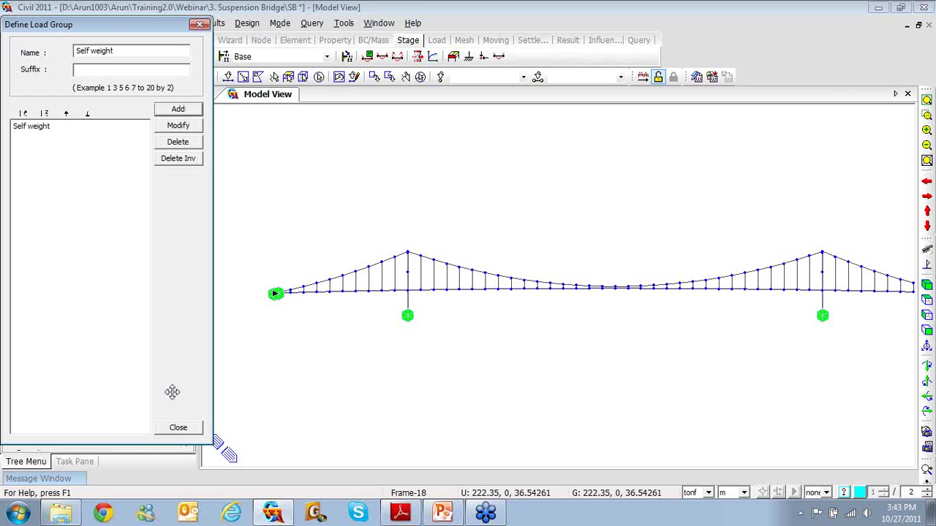
pyautogui.click(178, 428)
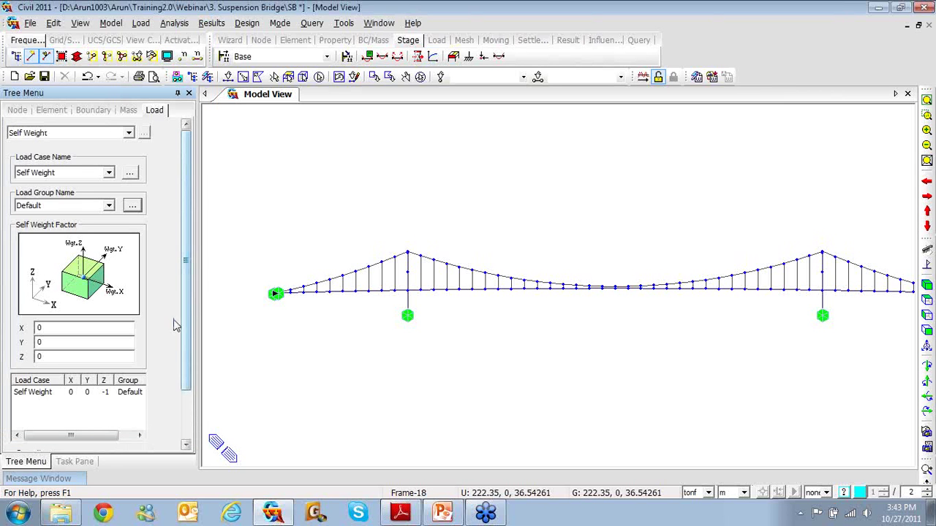
# Step: Modify the existing Self Weight load entry so it belongs to the Self weight load group
pyautogui.click(140, 395)
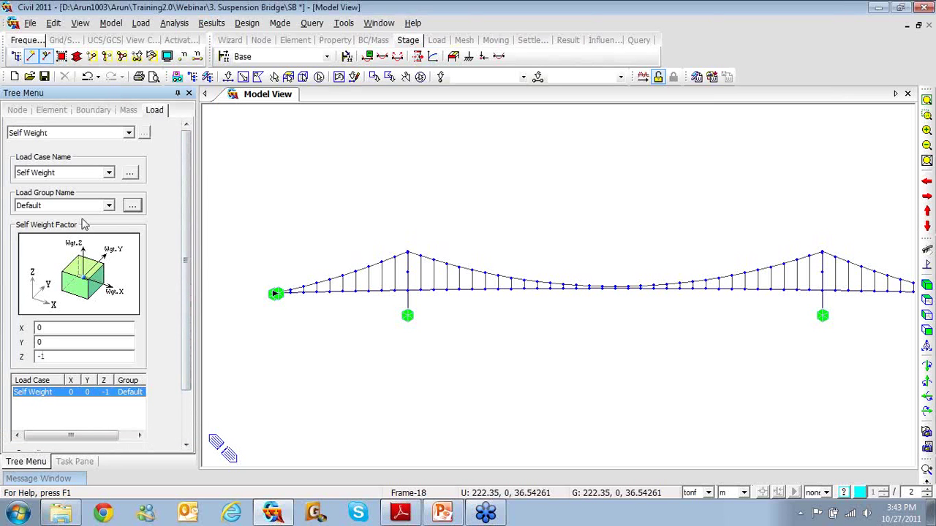
pyautogui.click(79, 208)
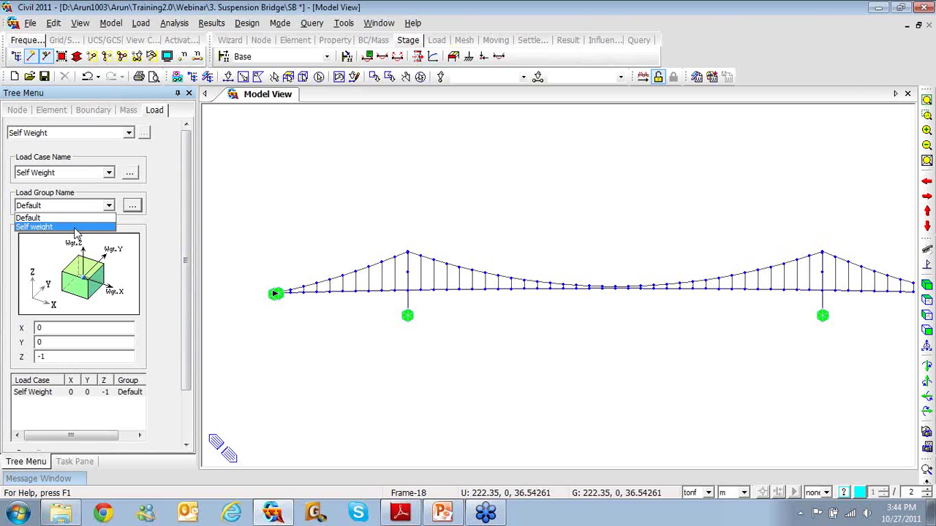
pyautogui.click(76, 229)
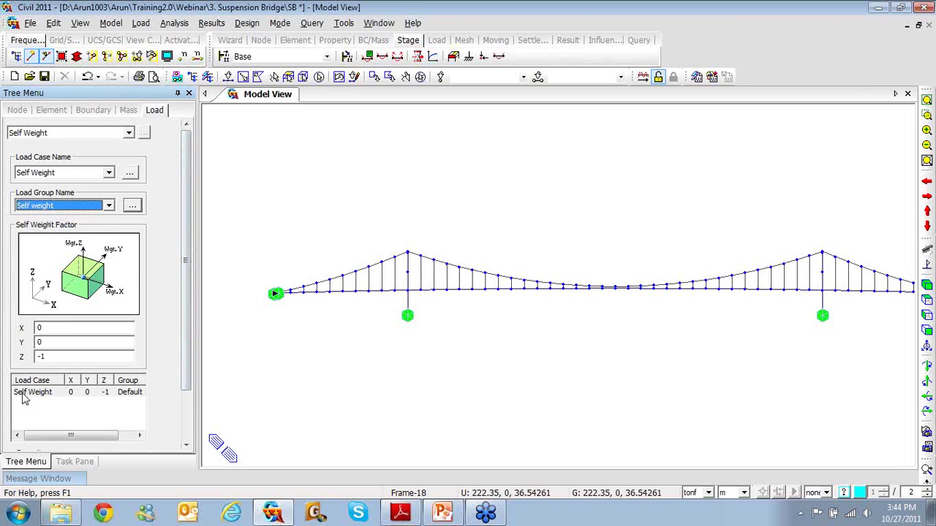
pyautogui.click(122, 395)
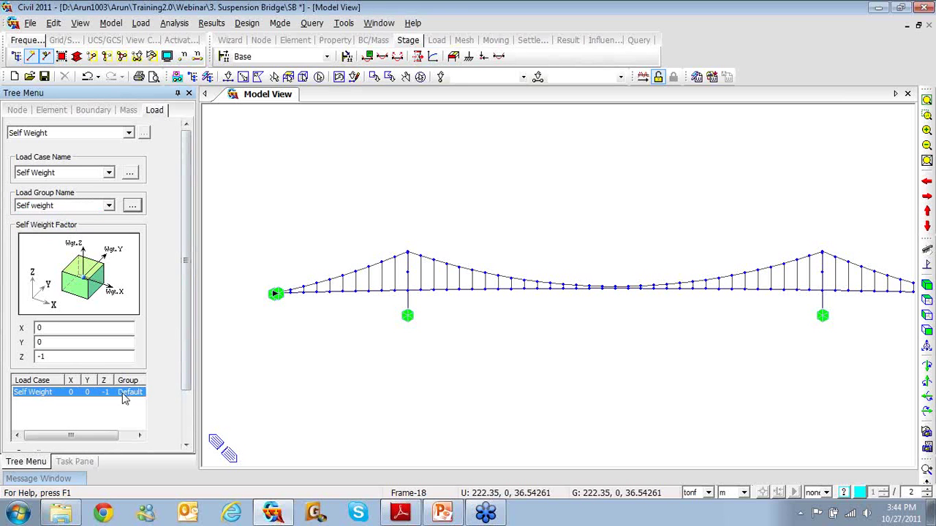
pyautogui.moveTo(185, 388); pyautogui.dragTo(185, 436)
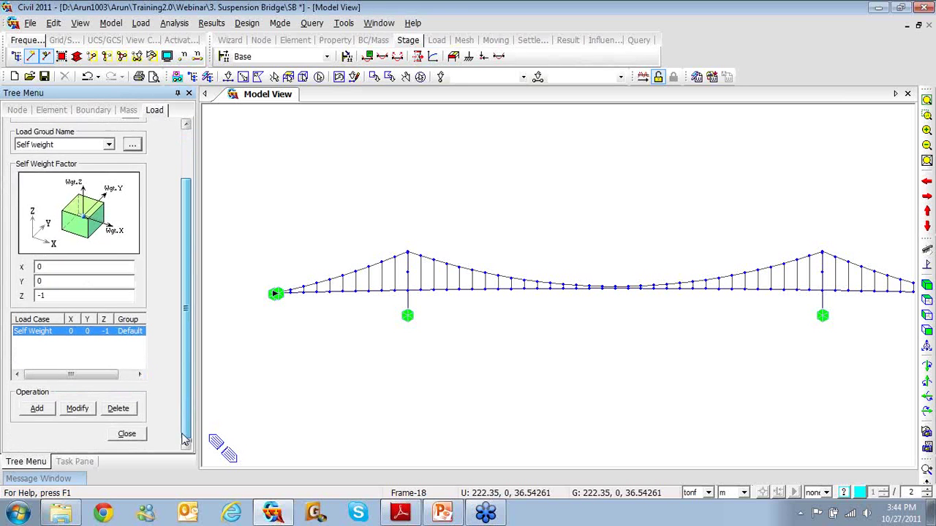
pyautogui.click(78, 408)
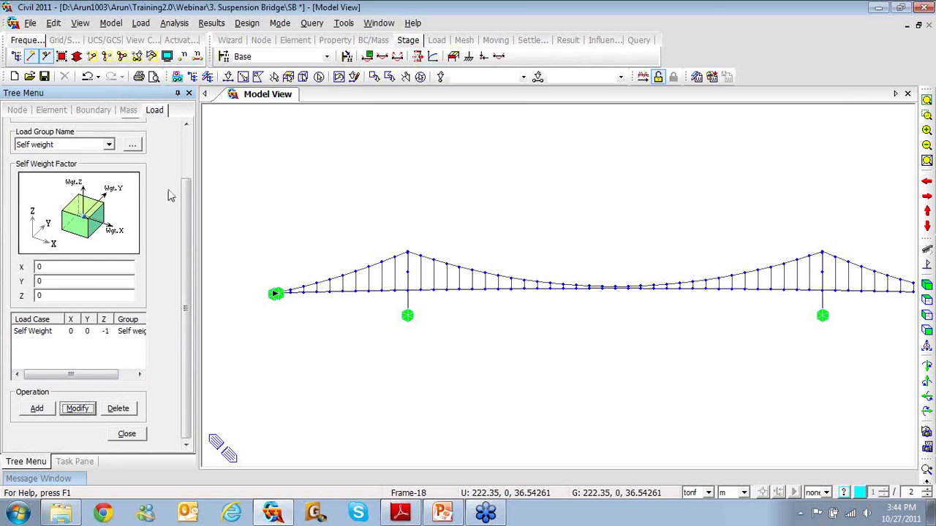
# Step: Set up a nodal load in the Self Weight load case and Self weight load group with FZ of -26.469 tonf
pyautogui.rightClick(272, 159)
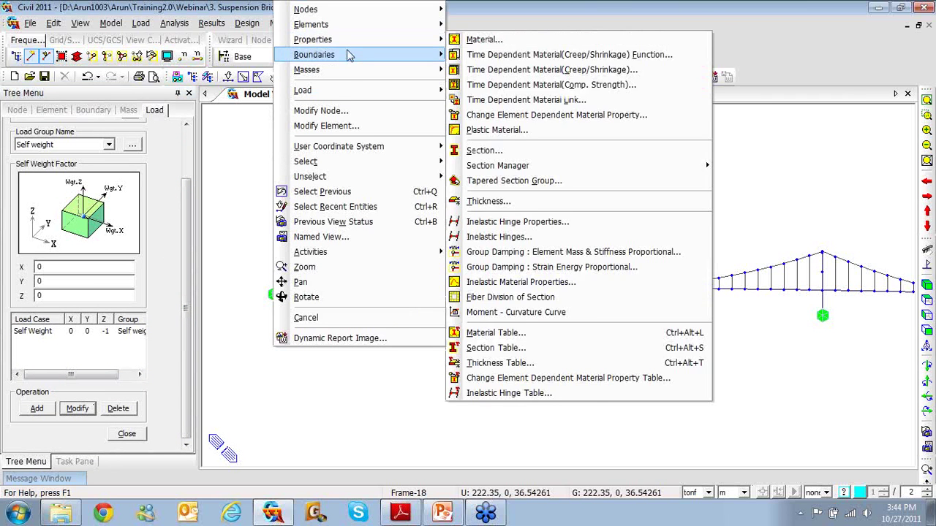
pyautogui.moveTo(343, 91)
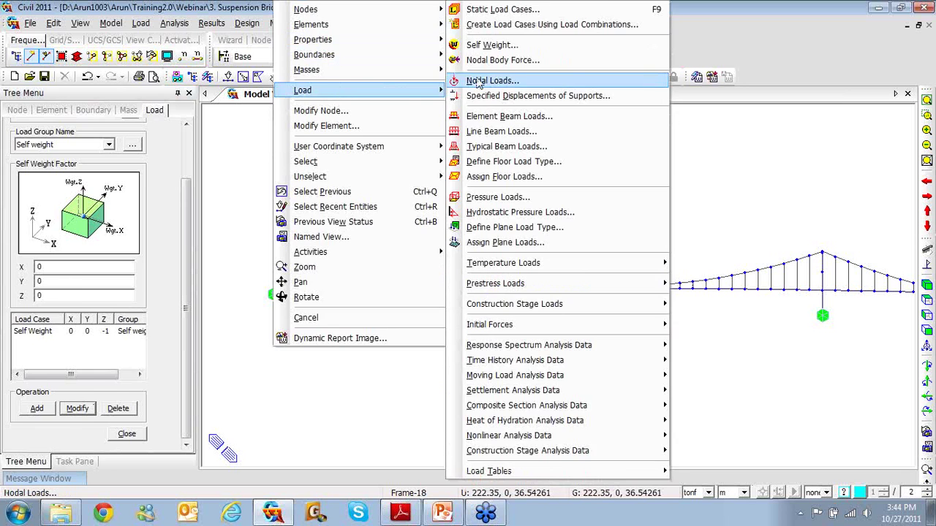
pyautogui.click(468, 80)
pyautogui.click(108, 182)
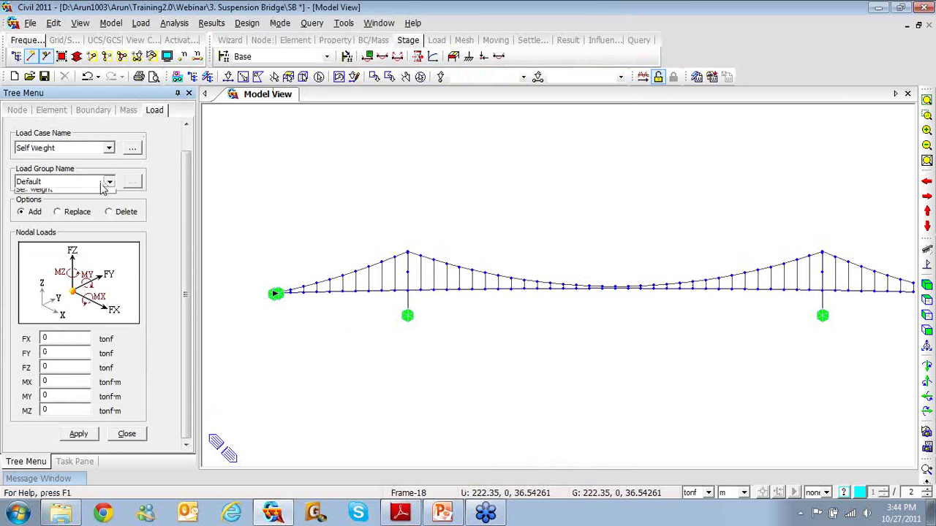
pyautogui.click(96, 201)
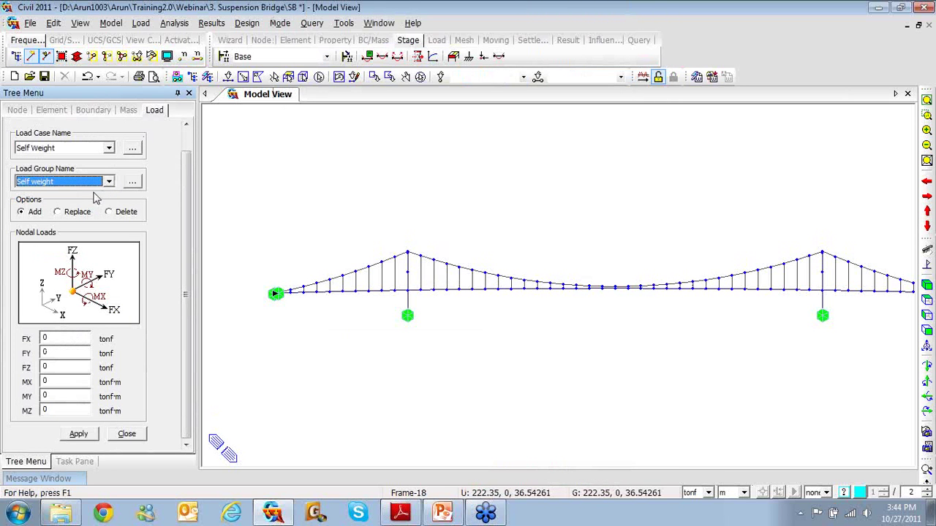
pyautogui.doubleClick(61, 368)
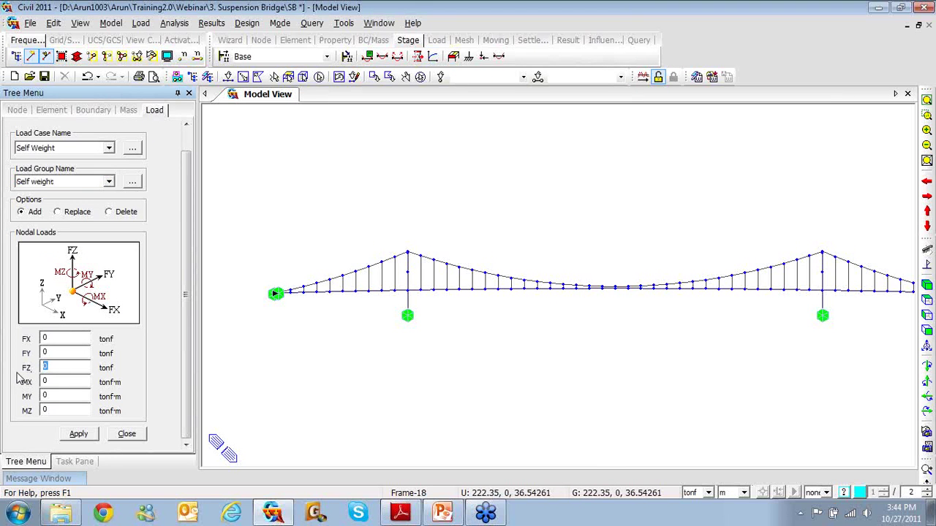
pyautogui.write('-26.469')
# Step: Check the deck system's advanced unit weight point loads in the Suspension Bridge Wizard, leaving the wizard unchanged
pyautogui.click(111, 23)
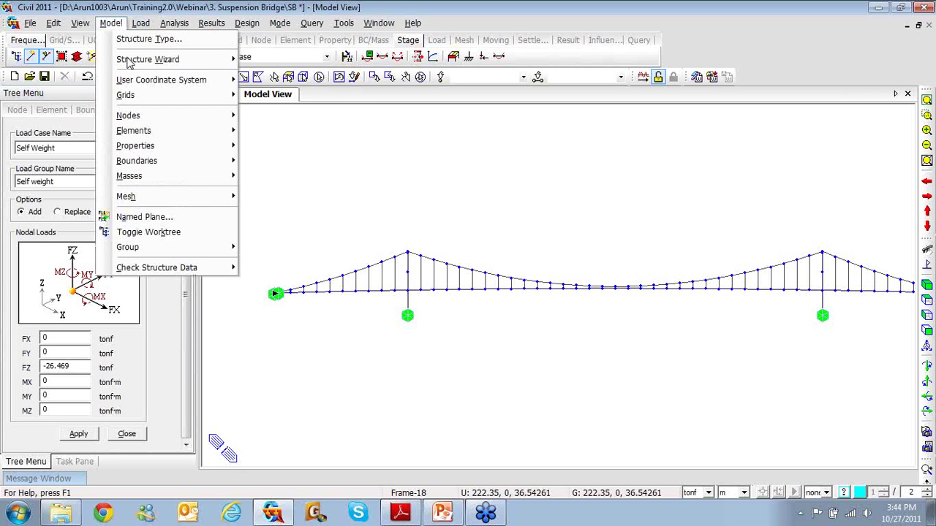
pyautogui.moveTo(147, 62)
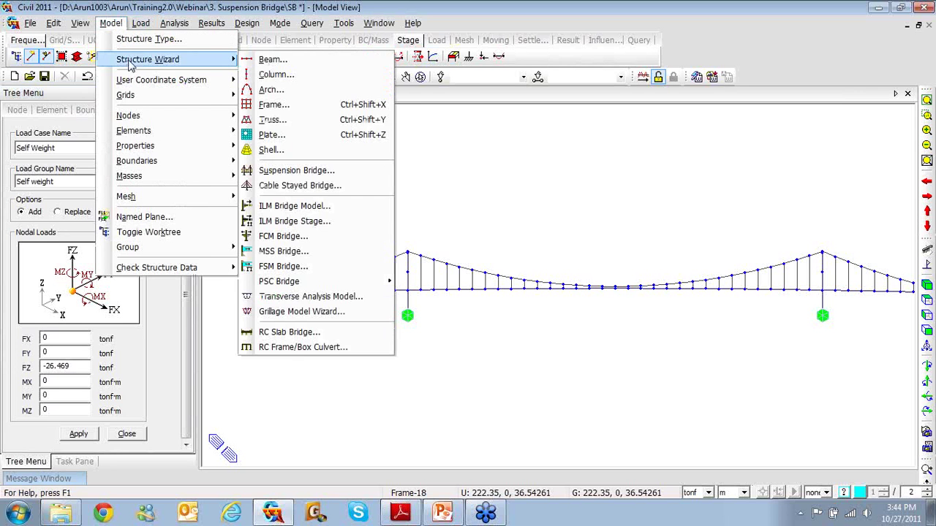
pyautogui.click(293, 171)
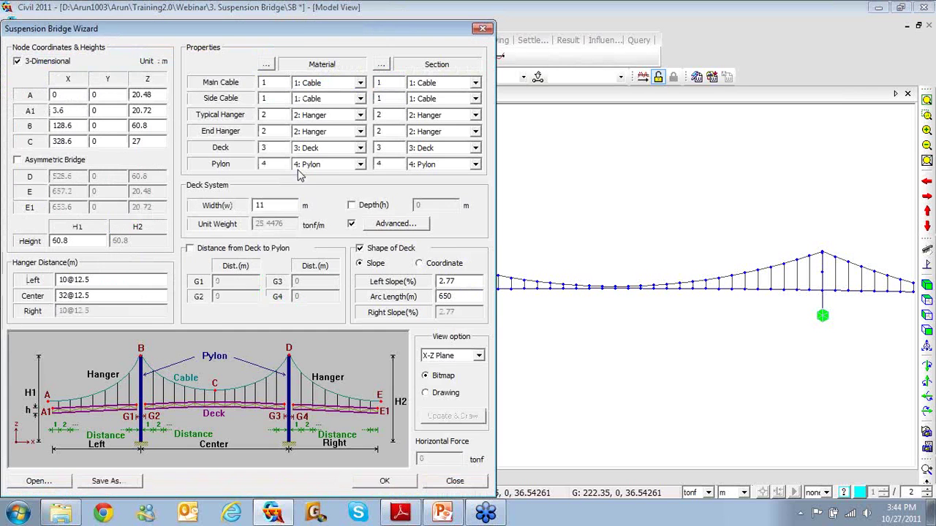
pyautogui.click(391, 223)
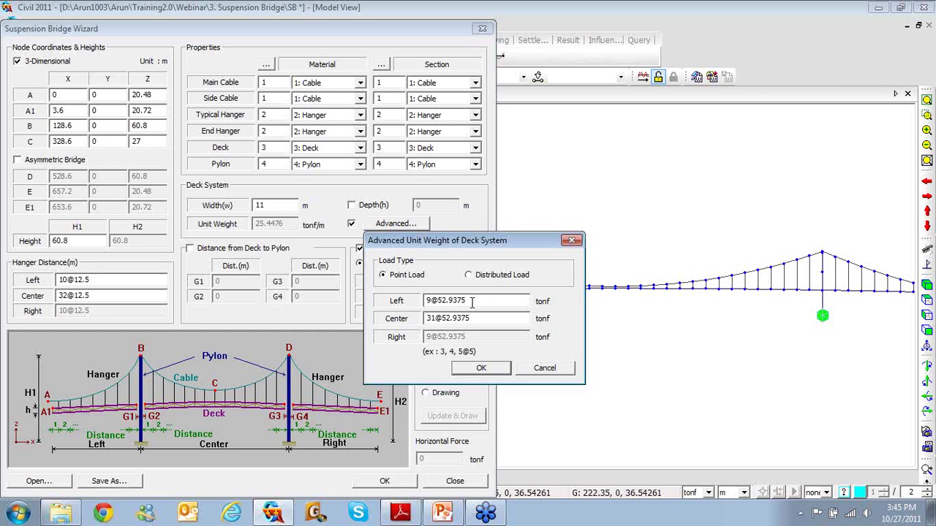
pyautogui.moveTo(471, 302); pyautogui.dragTo(427, 306)
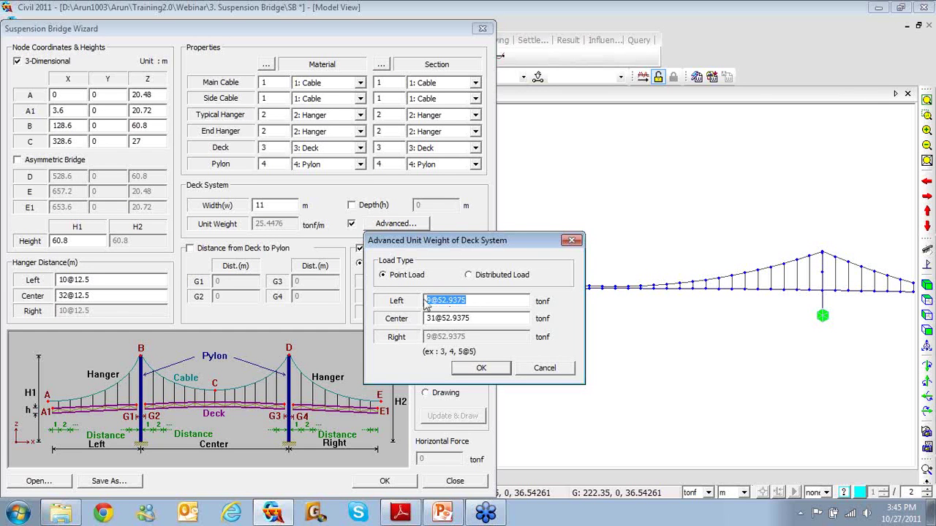
pyautogui.click(571, 240)
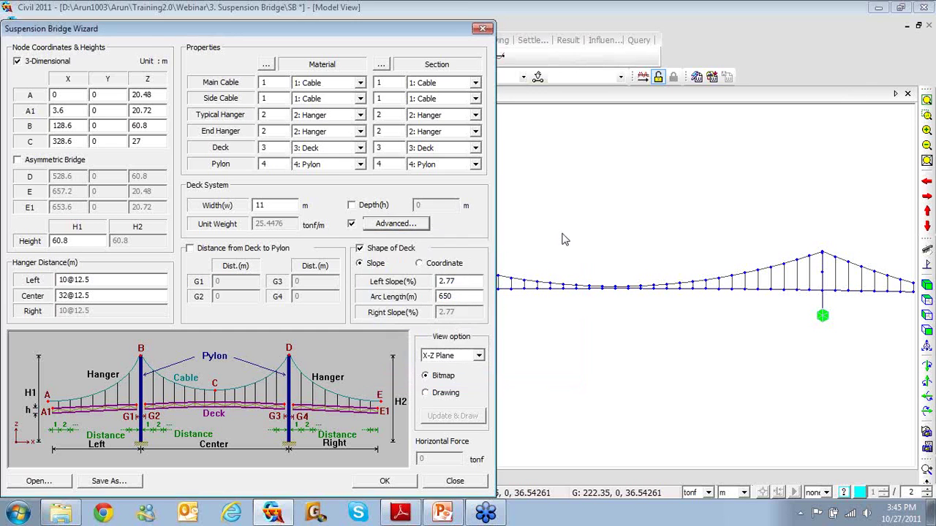
pyautogui.click(482, 29)
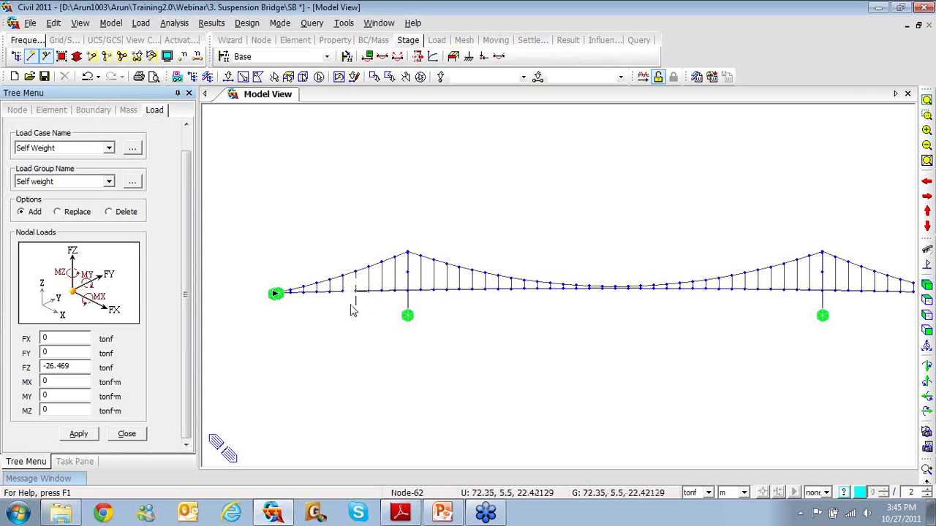
# Step: Select the deck nodes 54to102 and 156to204 by their numbers
pyautogui.moveTo(353, 308); pyautogui.dragTo(364, 334, button='middle')
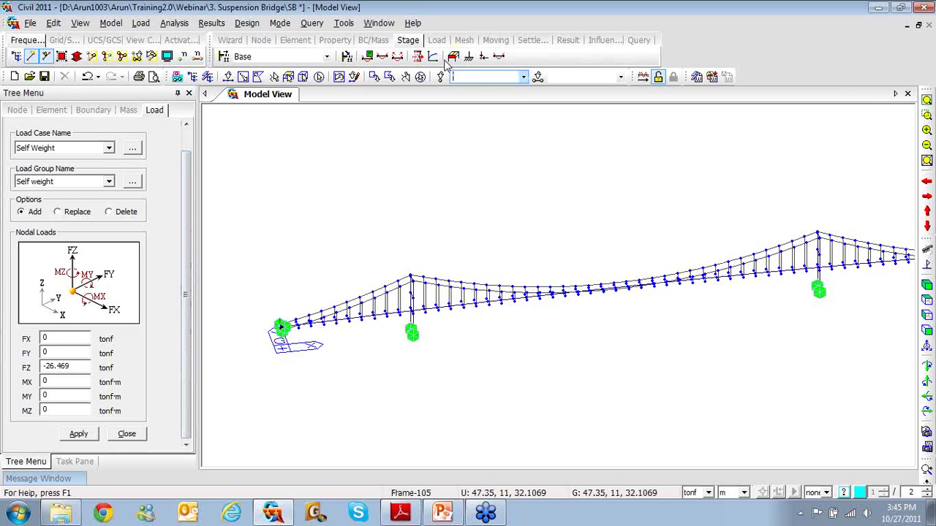
pyautogui.write('5')
pyautogui.write('4')
pyautogui.write('to102')
pyautogui.write('-')
pyautogui.write(' 15')
pyautogui.write('6')
pyautogui.write('to204')
pyautogui.press('Return')
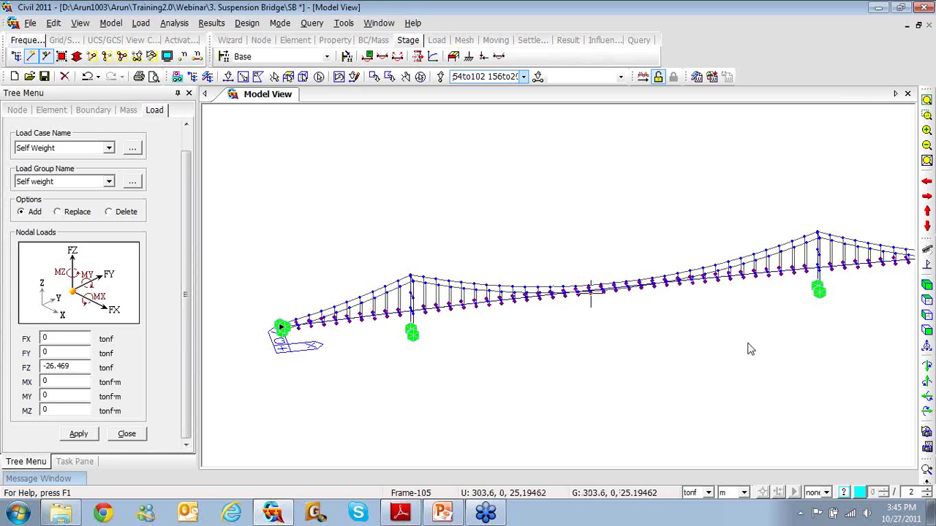
# Step: Apply the prepared vertical nodal load to the selected deck nodes and close the nodal load settings
pyautogui.moveTo(756, 319)
pyautogui.mouseDown(button='middle')
pyautogui.moveTo(668, 330)
pyautogui.moveTo(677, 336)
pyautogui.mouseUp(button='middle')
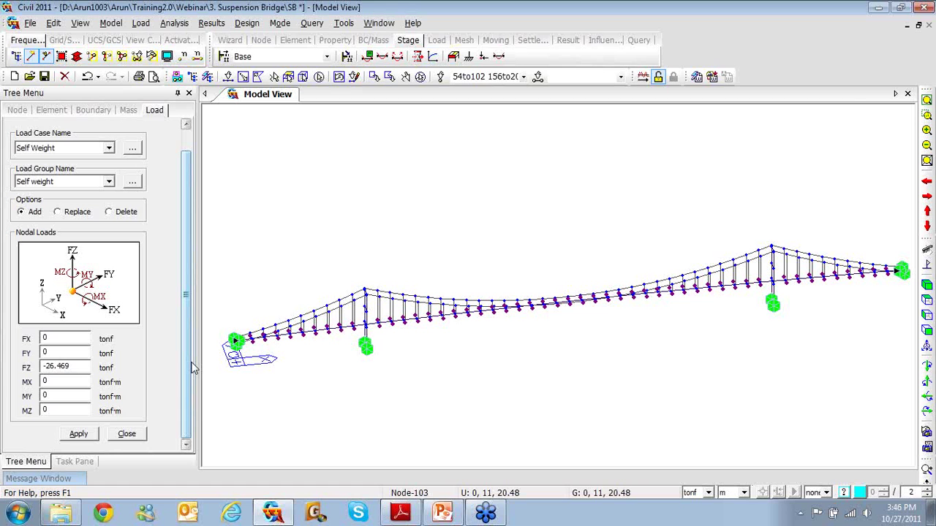
pyautogui.click(81, 434)
pyautogui.click(80, 434)
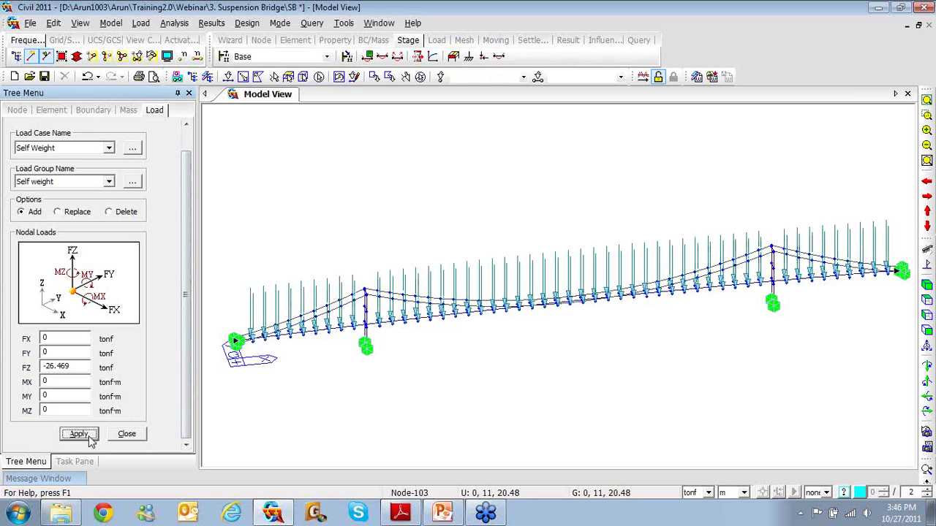
pyautogui.click(126, 433)
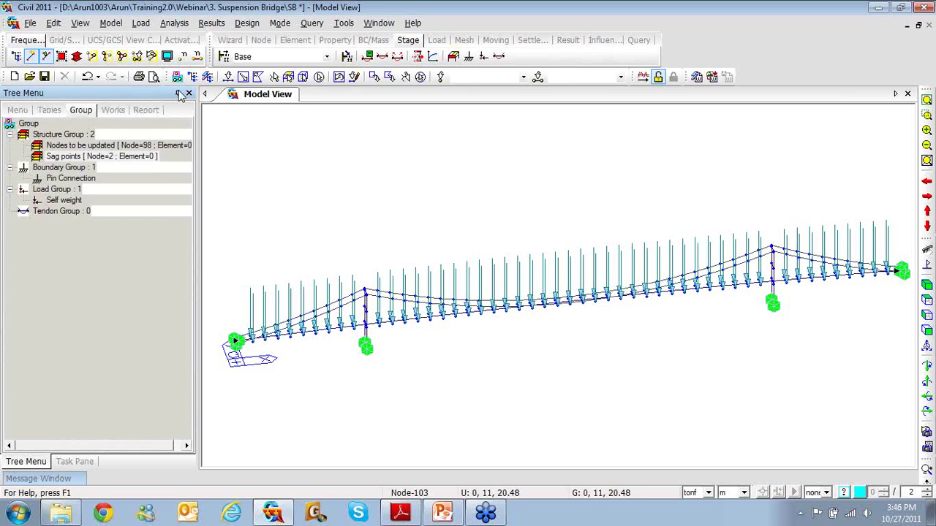
# Step: Open the Suspension Bridge Analysis Control and set the number of iterations to 10
pyautogui.click(179, 24)
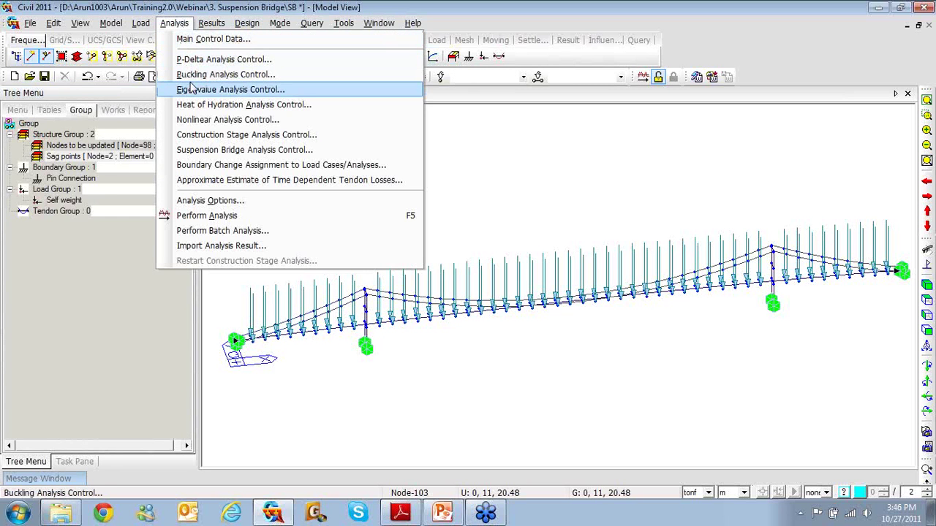
pyautogui.click(51, 302)
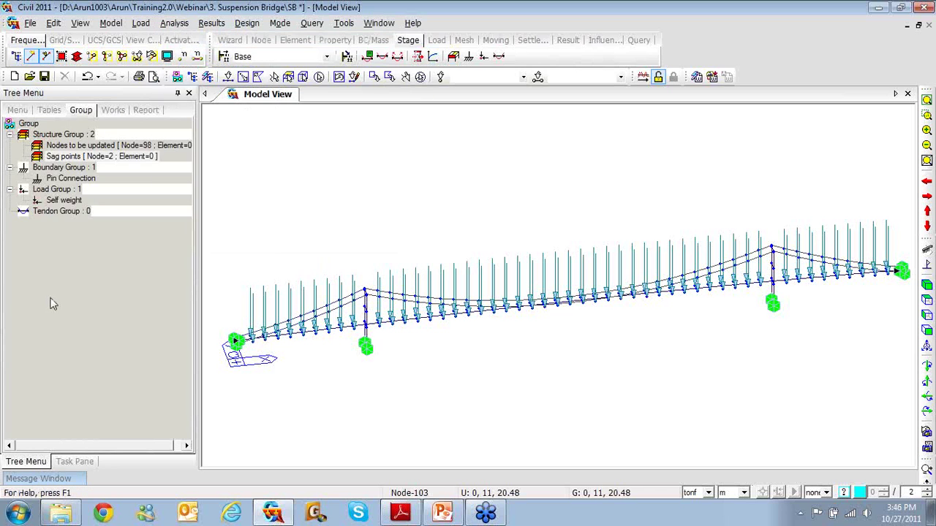
pyautogui.click(117, 111)
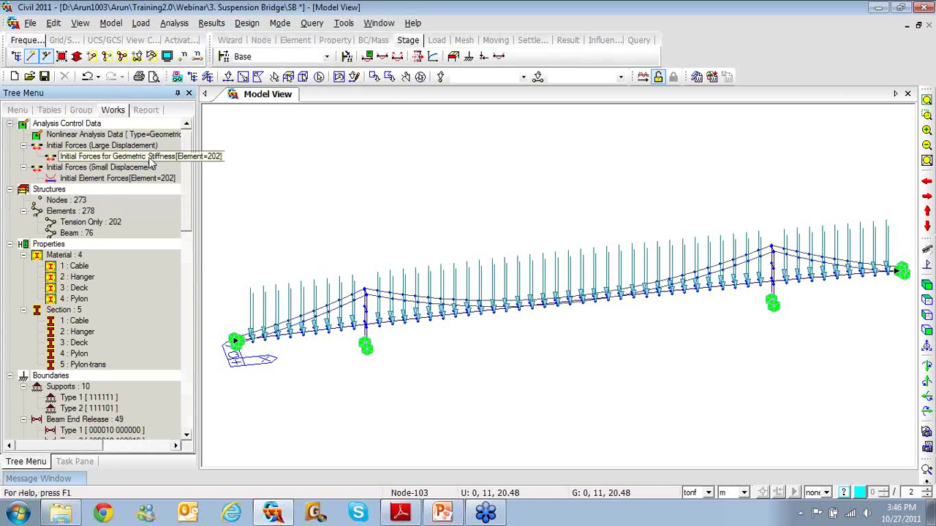
pyautogui.click(173, 25)
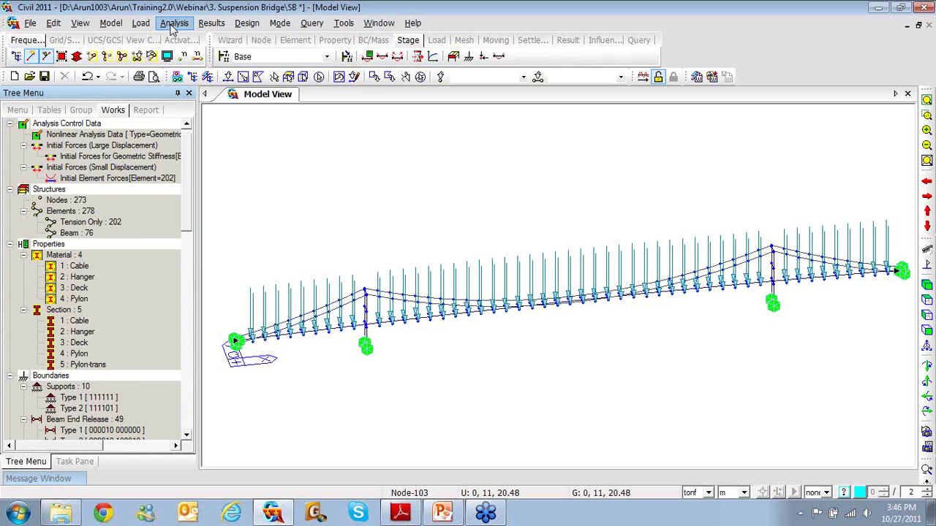
pyautogui.click(201, 150)
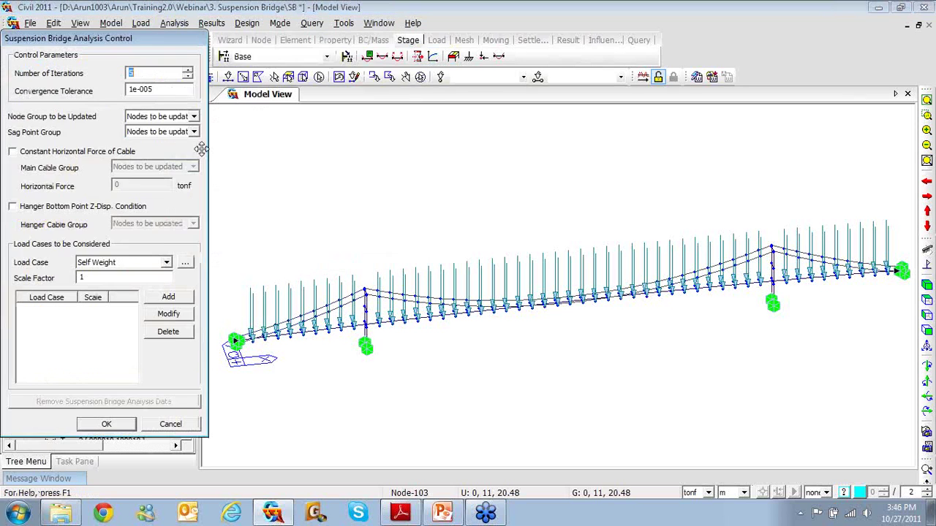
pyautogui.moveTo(153, 36); pyautogui.dragTo(468, 54)
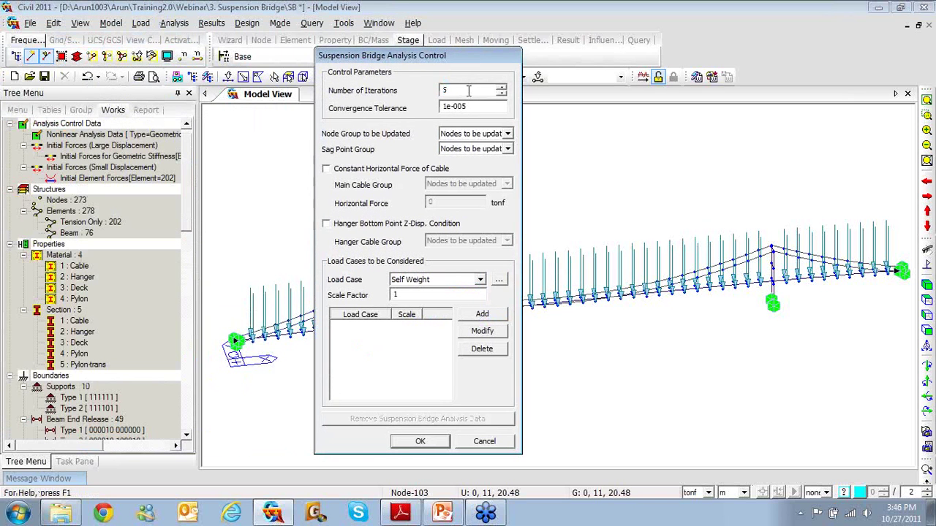
pyautogui.doubleClick(468, 91)
pyautogui.write('10')
# Step: Assign Nodes to be updated as the node group and Sag points as the sag group, and add the Self Weight case with scale factor 1
pyautogui.click(507, 134)
pyautogui.click(496, 149)
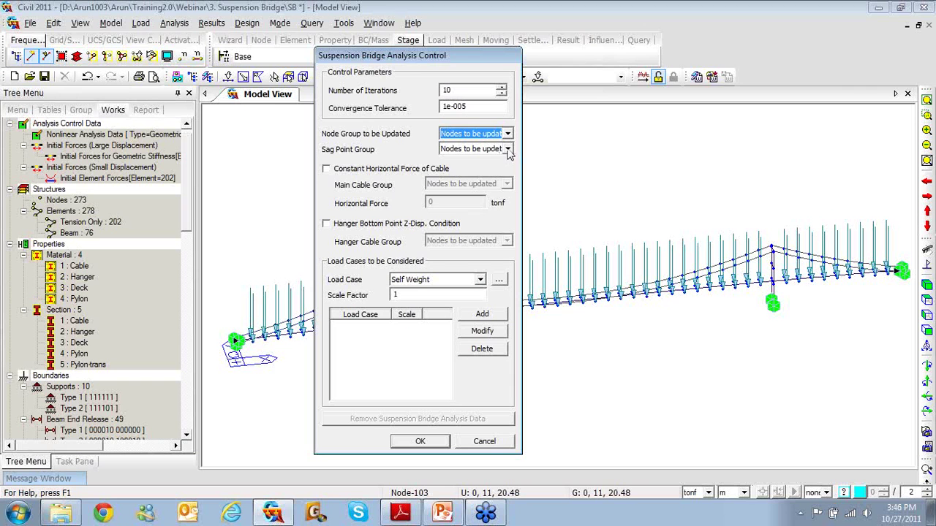
pyautogui.click(507, 149)
pyautogui.click(495, 174)
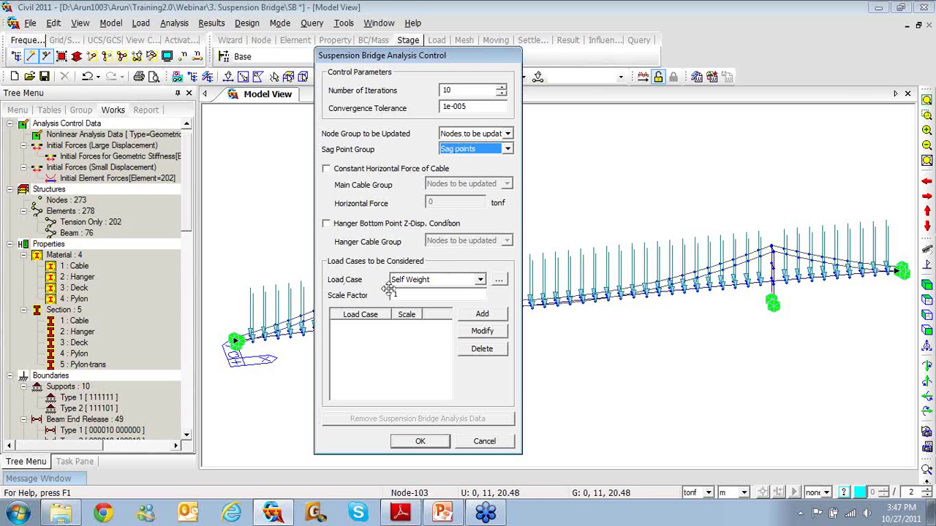
pyautogui.click(483, 315)
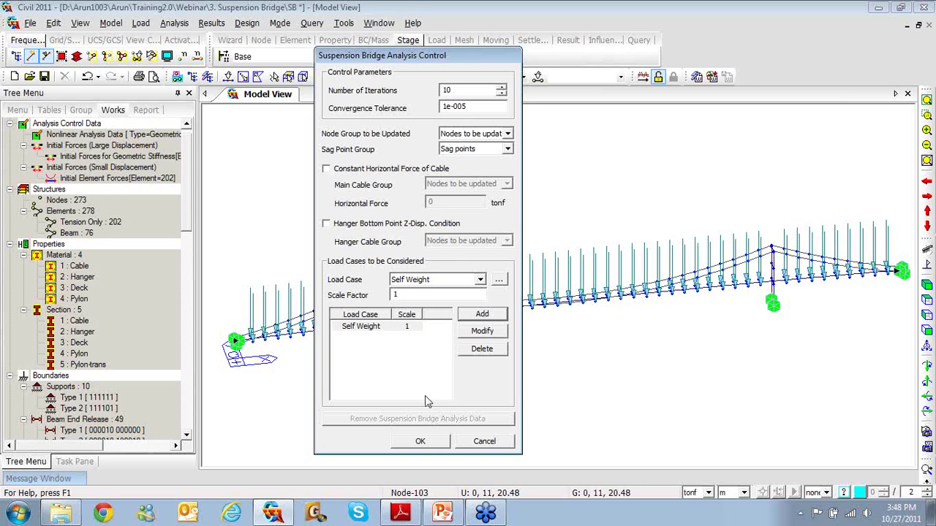
pyautogui.click(425, 443)
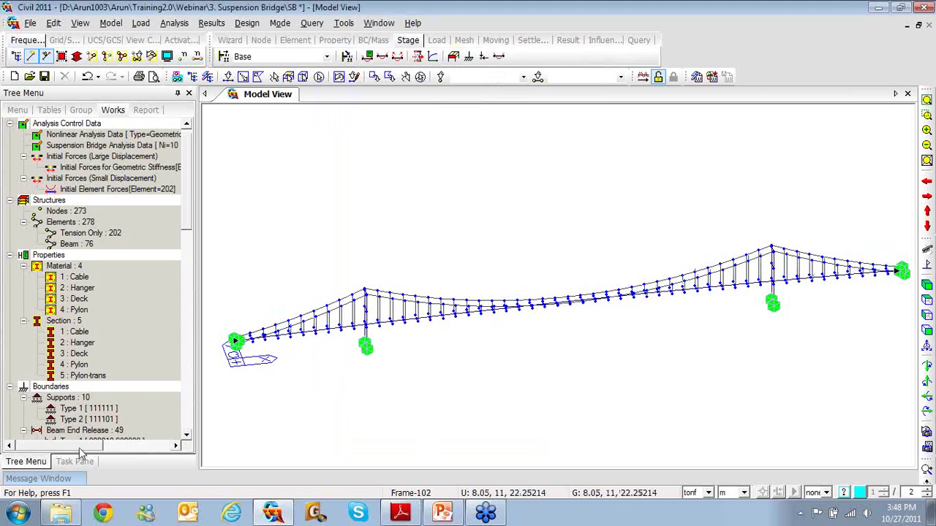
# Step: Review the works tree, collapsing the supports, beam end releases, rigid links and static load case entries
pyautogui.click(66, 480)
pyautogui.scroll(-5, 167, 264)
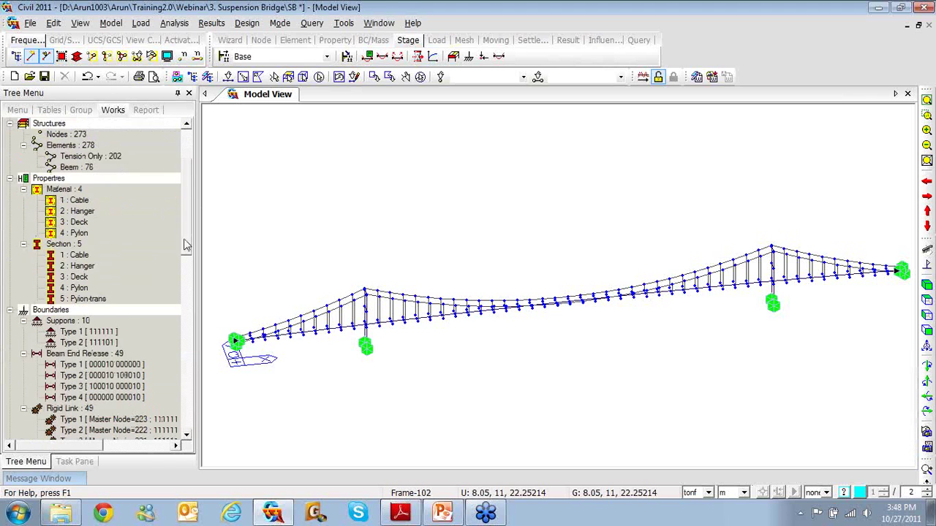
pyautogui.click(24, 331)
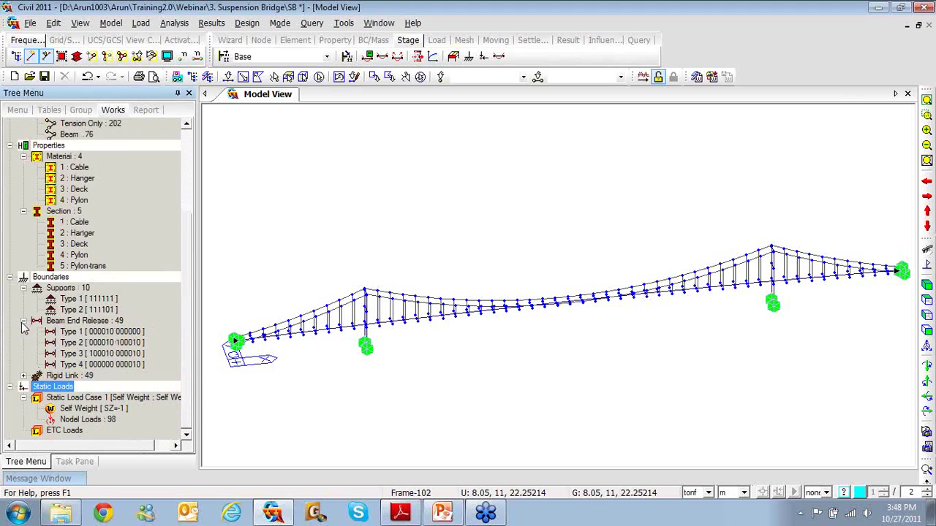
pyautogui.click(24, 320)
pyautogui.click(24, 331)
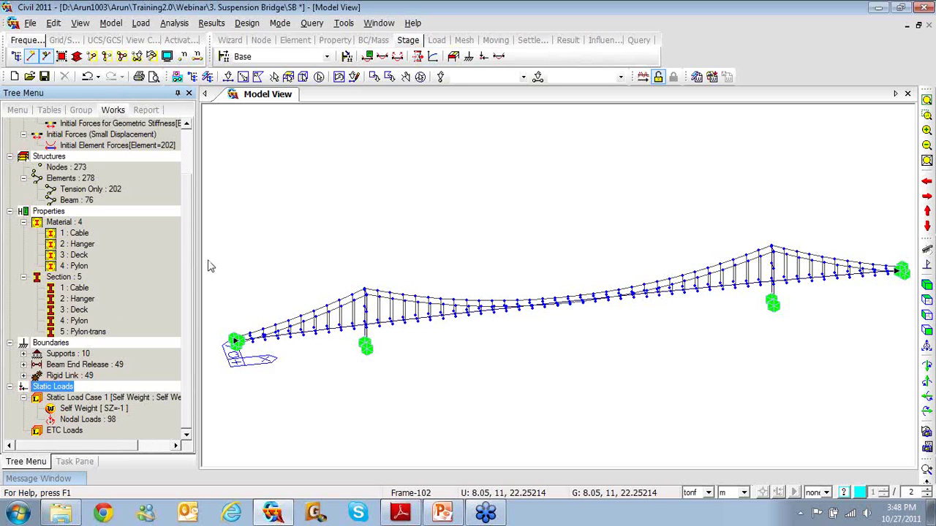
pyautogui.click(24, 397)
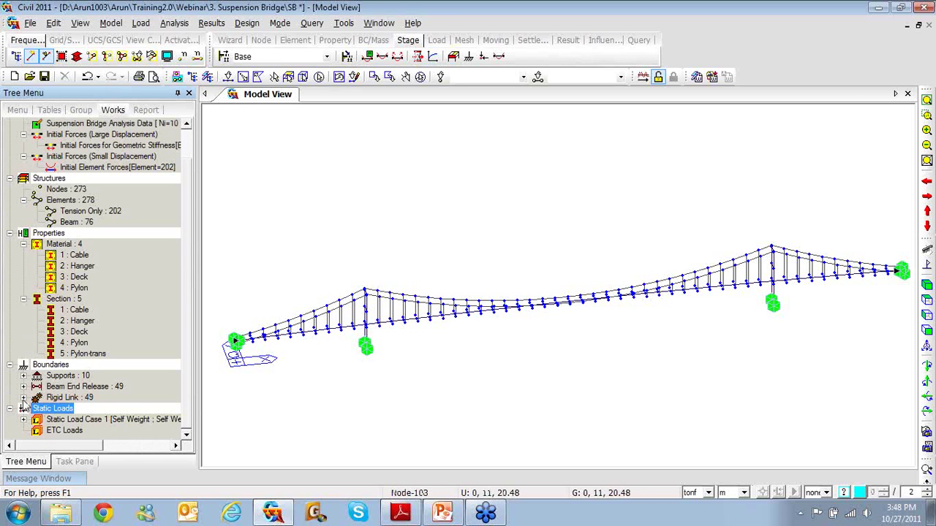
# Step: Keep the message window docked open and run the suspension bridge analysis
pyautogui.click(645, 78)
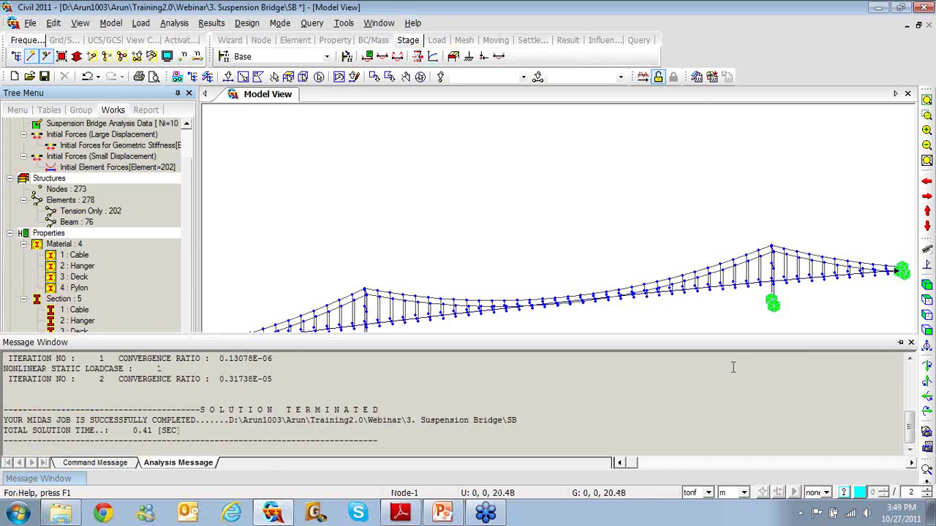
pyautogui.click(900, 343)
pyautogui.click(900, 343)
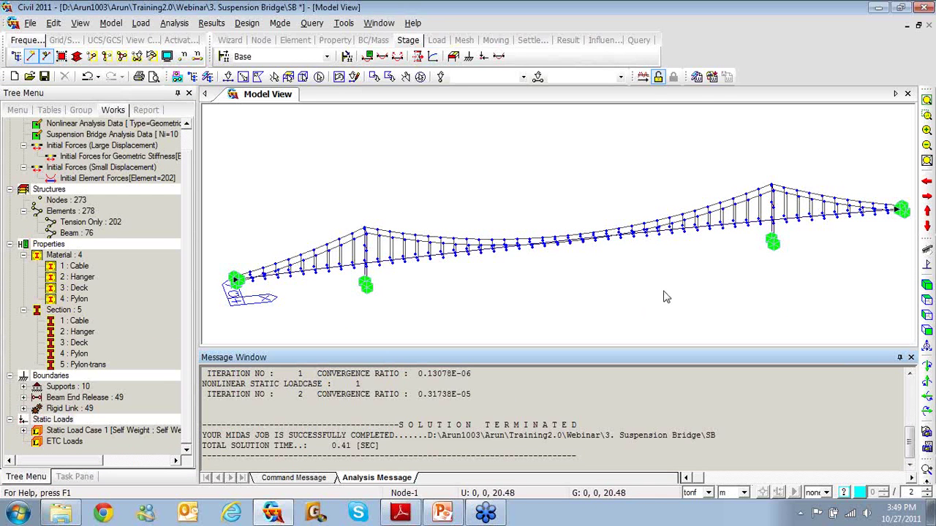
pyautogui.click(643, 78)
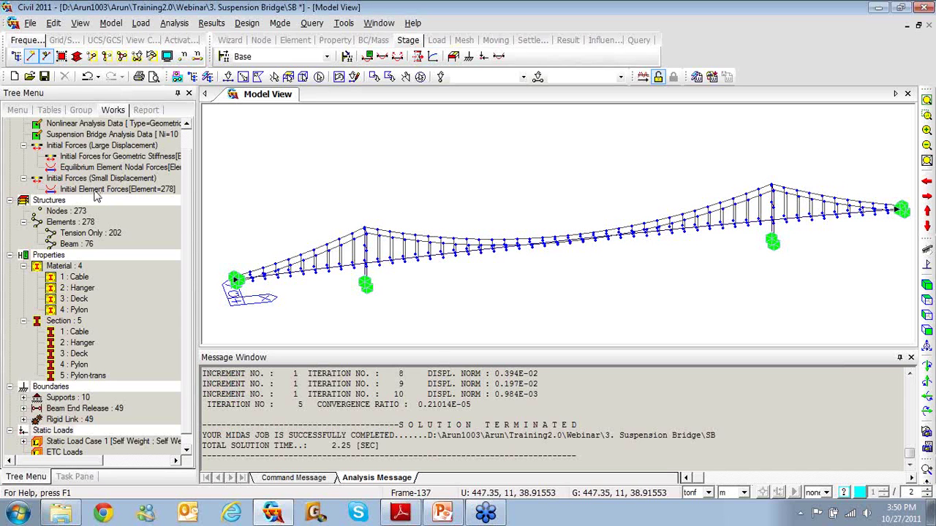
pyautogui.moveTo(187, 219); pyautogui.dragTo(187, 203)
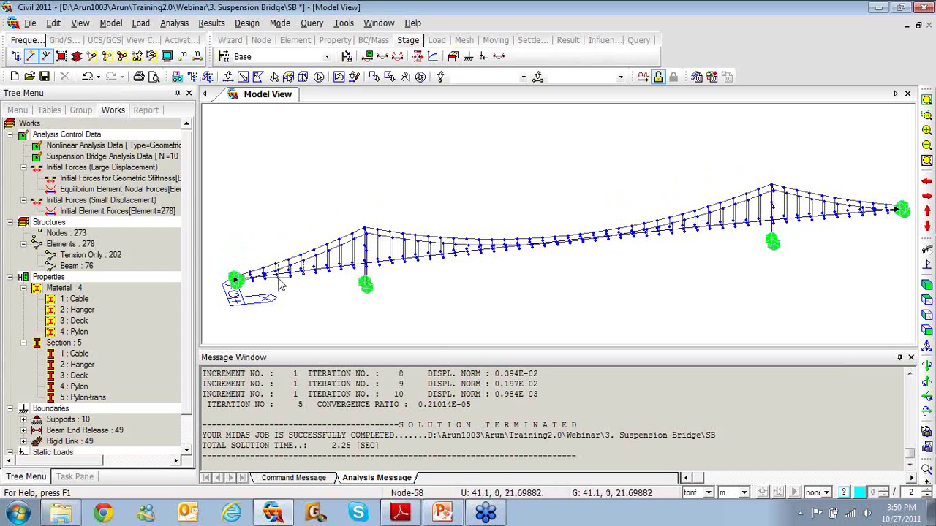
# Step: Remove the nonlinear analysis control data and the suspension bridge analysis data from the model
pyautogui.doubleClick(142, 147)
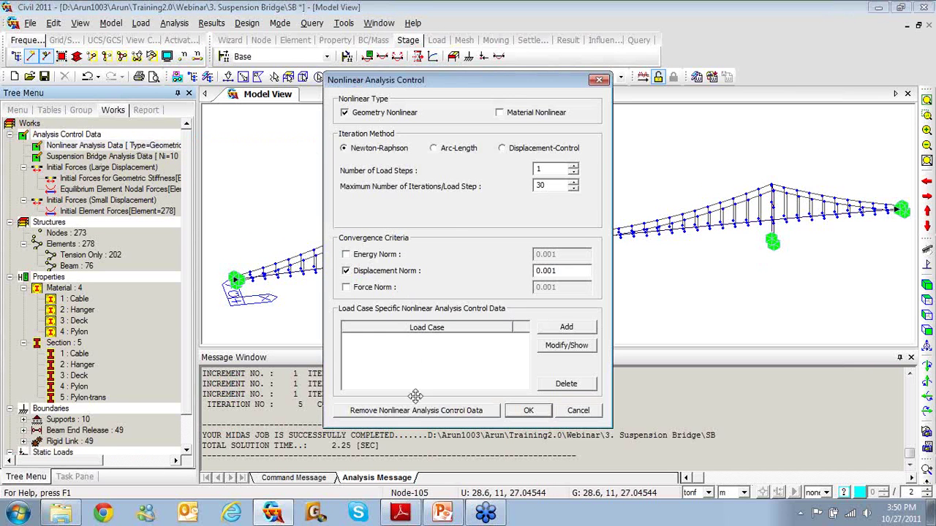
pyautogui.click(423, 411)
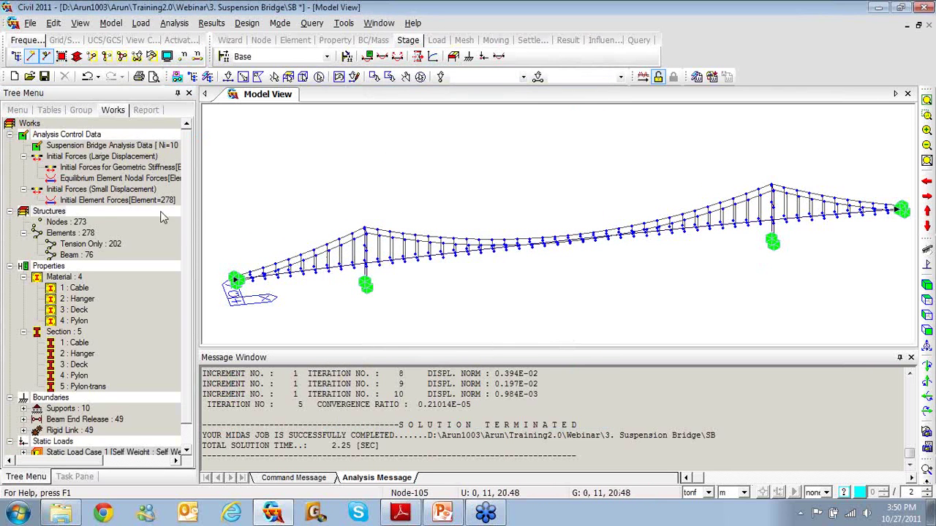
pyautogui.click(126, 149)
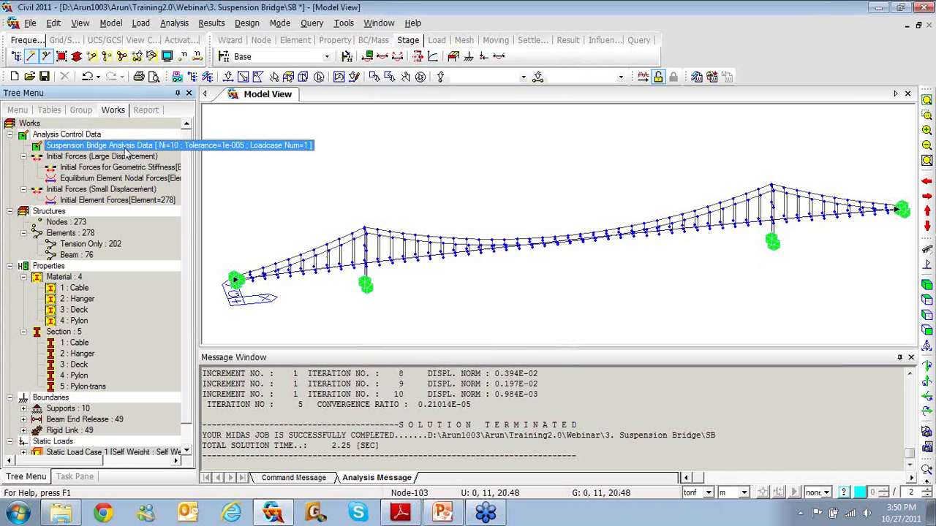
pyautogui.doubleClick(125, 149)
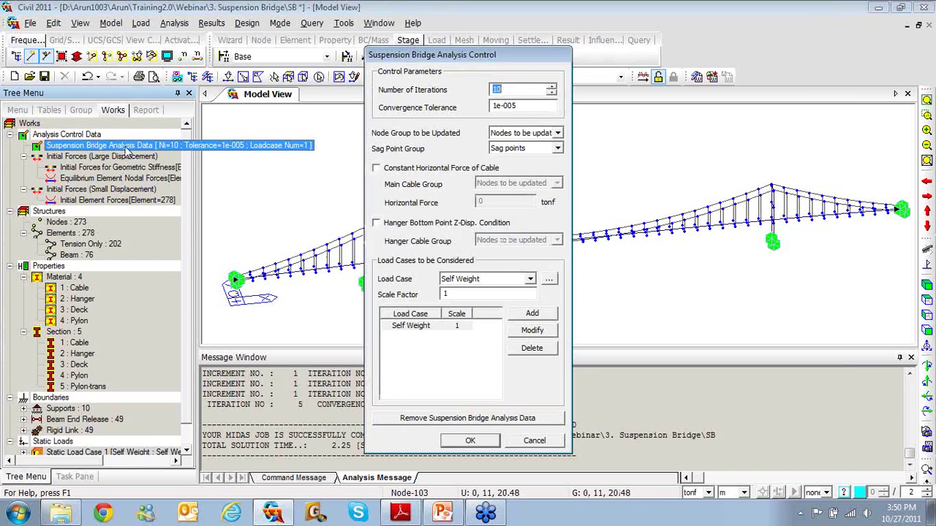
pyautogui.click(402, 419)
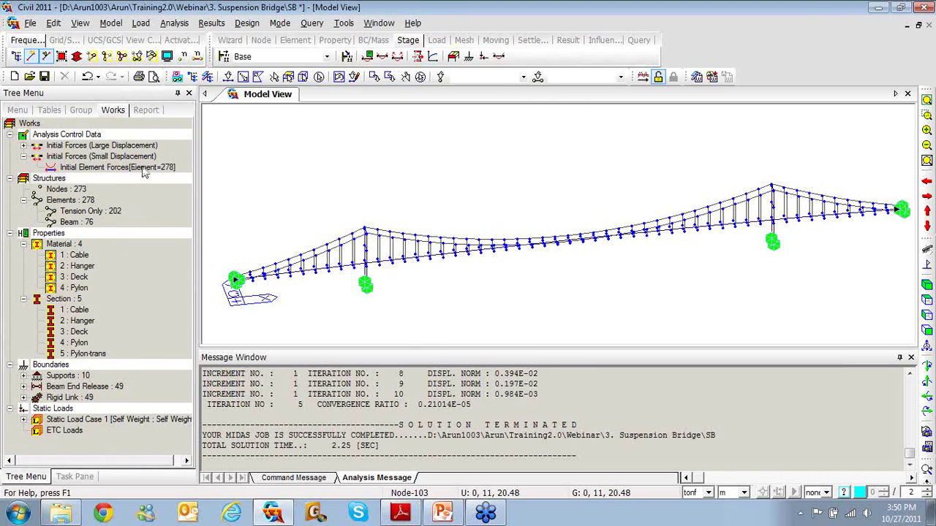
# Step: Review the large displacement and small displacement initial force entries in the works tree
pyautogui.click(23, 156)
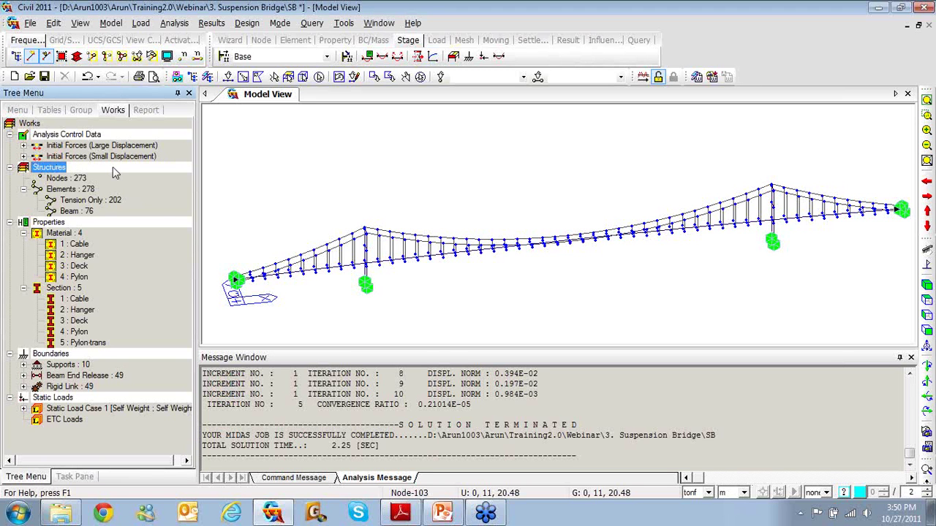
pyautogui.click(24, 156)
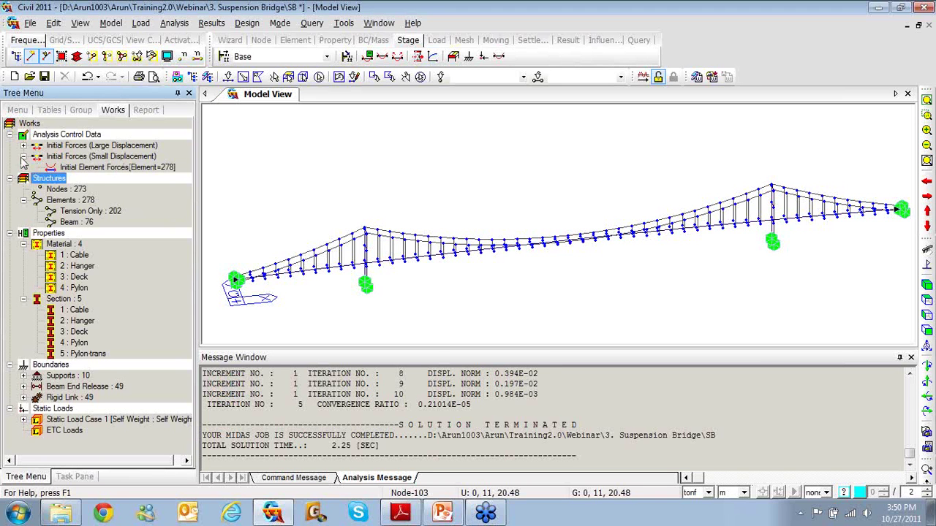
pyautogui.click(23, 146)
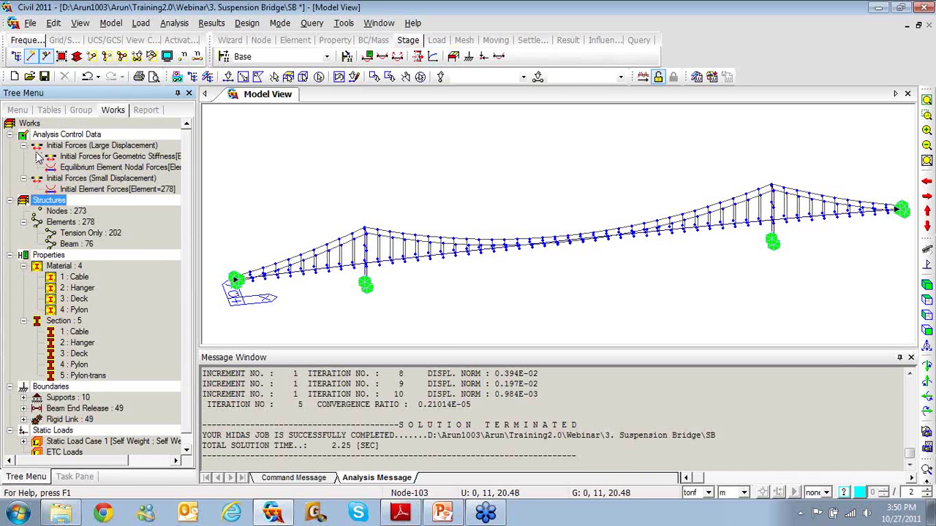
pyautogui.click(23, 145)
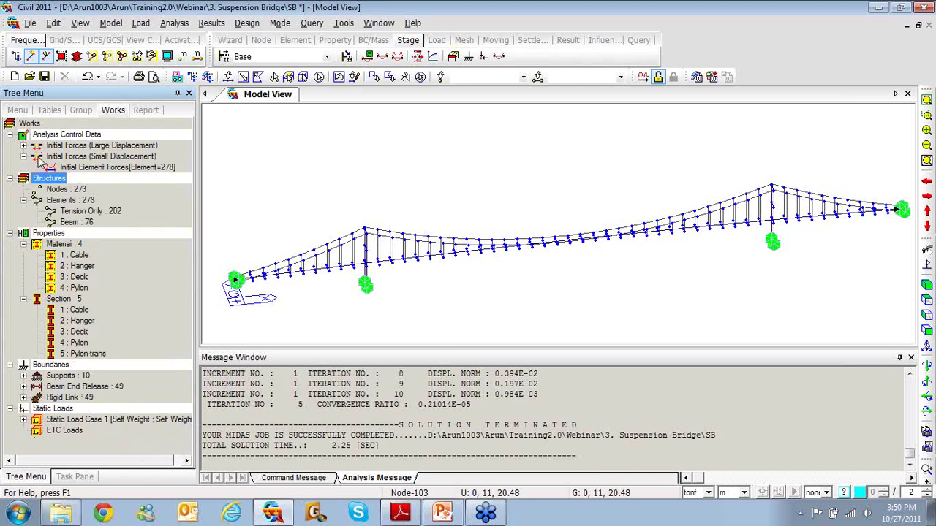
# Step: Examine the small displacement initial element forces of the truss and beam elements in their table, and close the table
pyautogui.rightClick(107, 170)
pyautogui.click(130, 180)
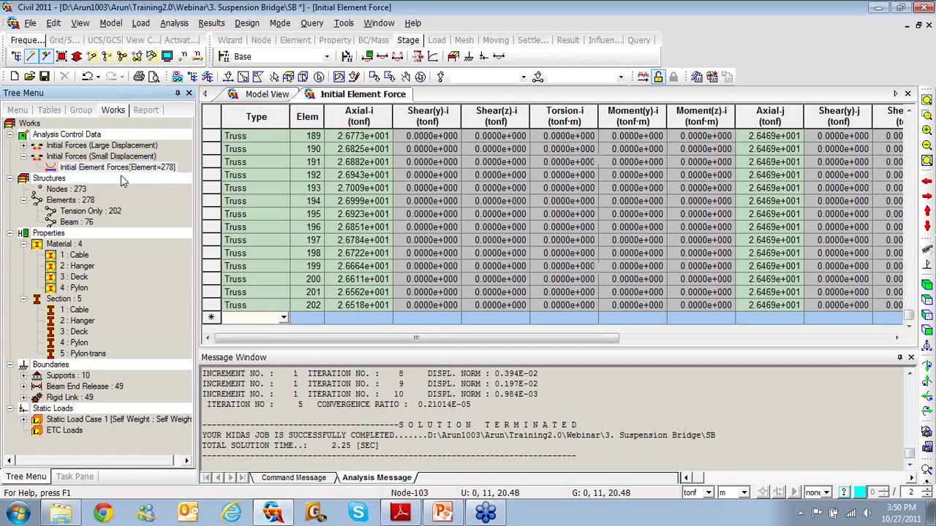
pyautogui.click(344, 217)
pyautogui.scroll(19, 346, 219)
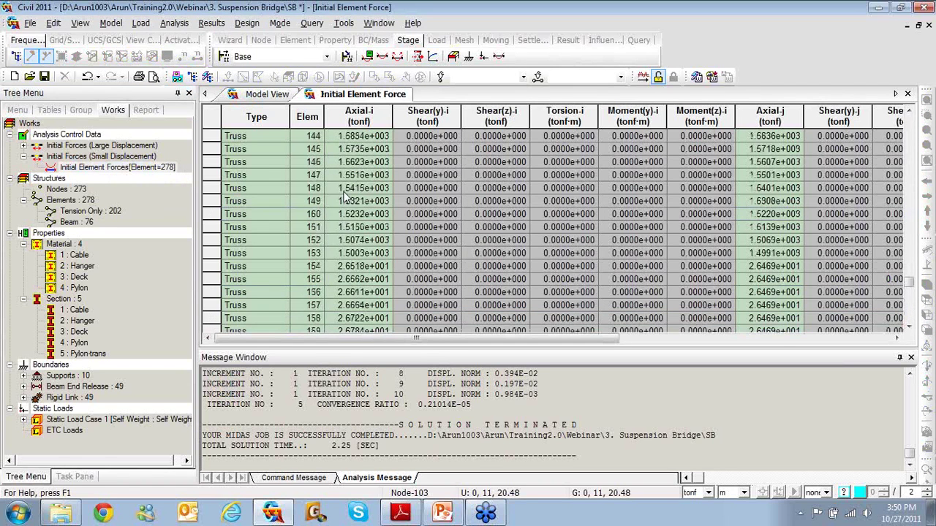
pyautogui.scroll(19, 346, 196)
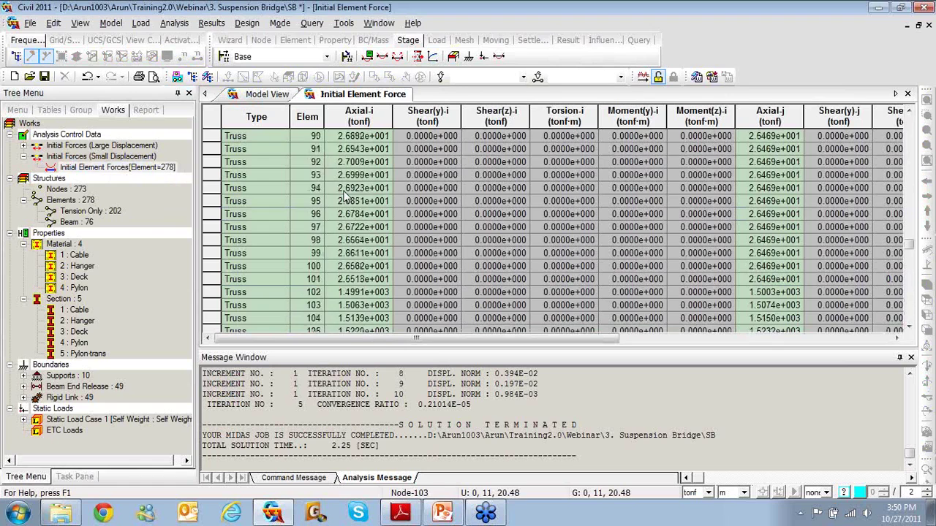
pyautogui.scroll(20, 346, 196)
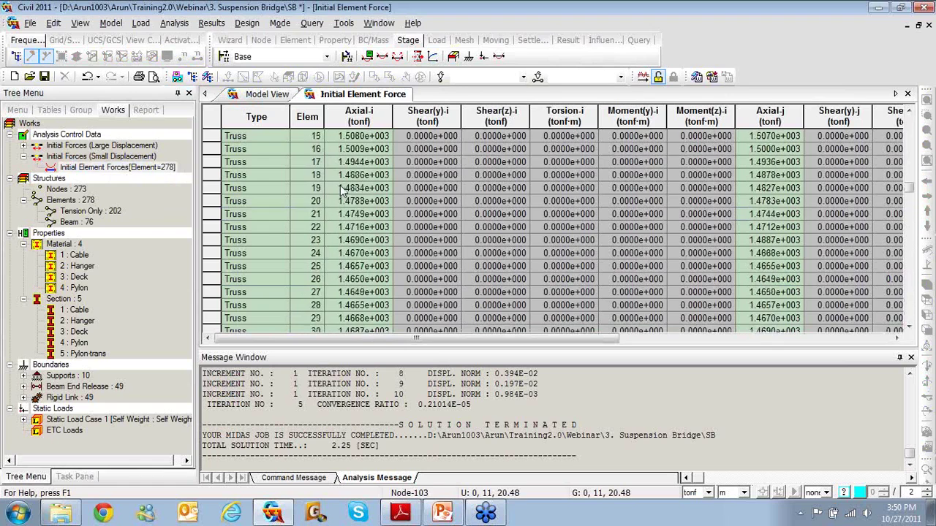
pyautogui.scroll(20, 341, 192)
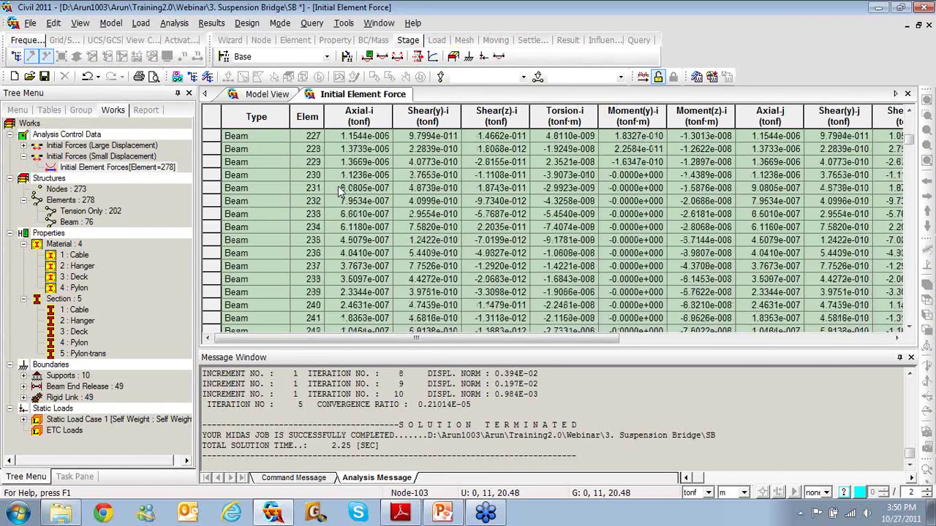
pyautogui.scroll(2, 341, 191)
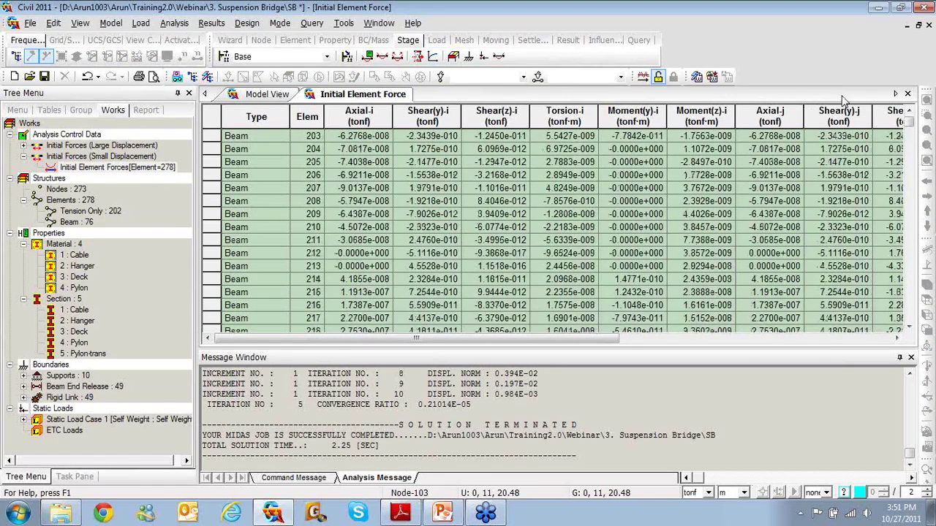
pyautogui.click(908, 94)
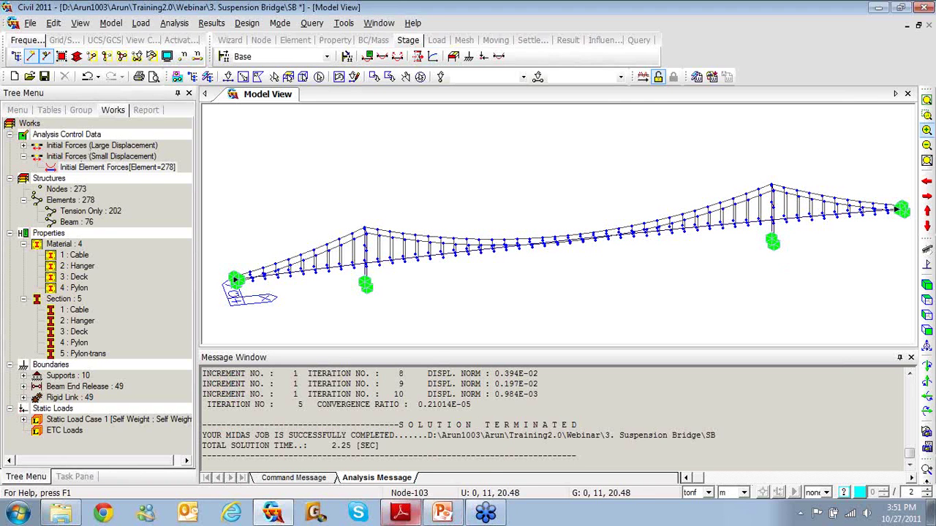
# Step: Switch to Adobe Reader to view the 2-dimensional basic shape figure of the suspension bridge, and return to Civil 2011
pyautogui.click(400, 512)
pyautogui.moveTo(781, 7); pyautogui.dragTo(337, 1)
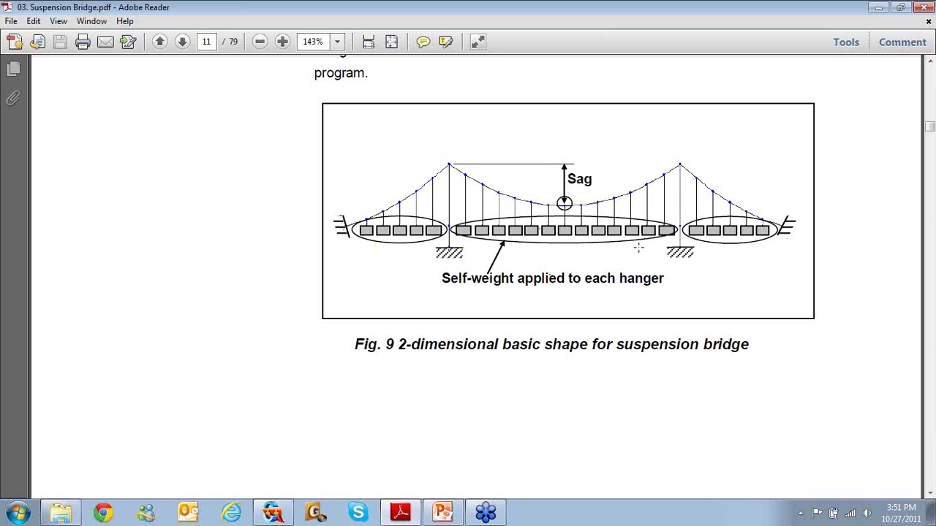
pyautogui.click(878, 7)
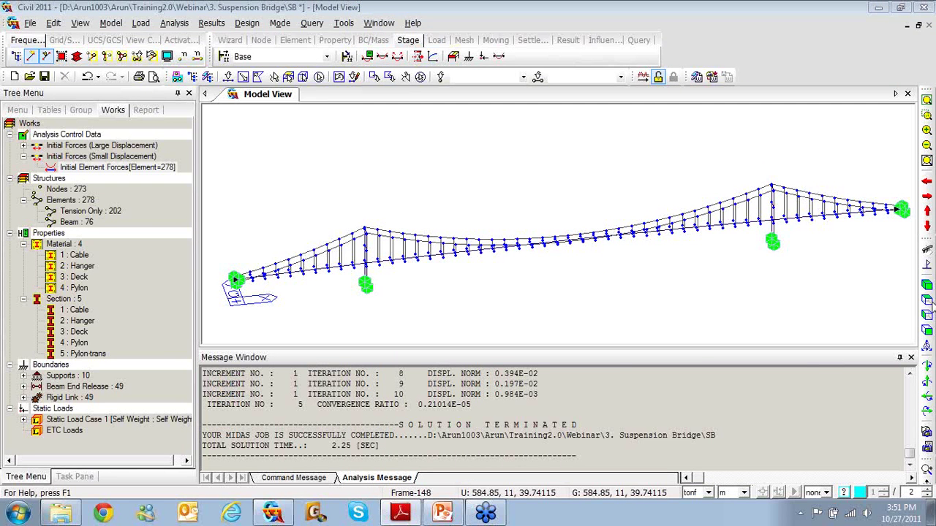
pyautogui.click(900, 357)
pyautogui.click(900, 358)
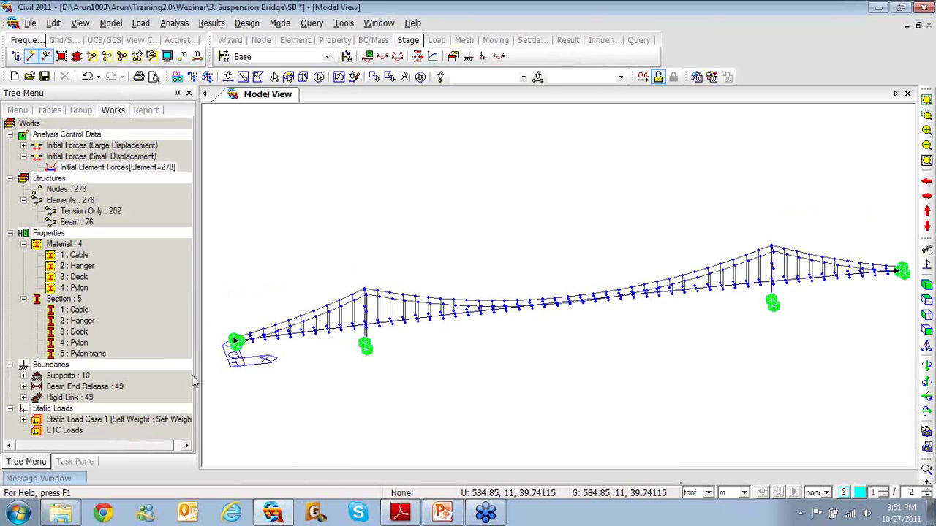
pyautogui.click(24, 386)
pyautogui.click(82, 399)
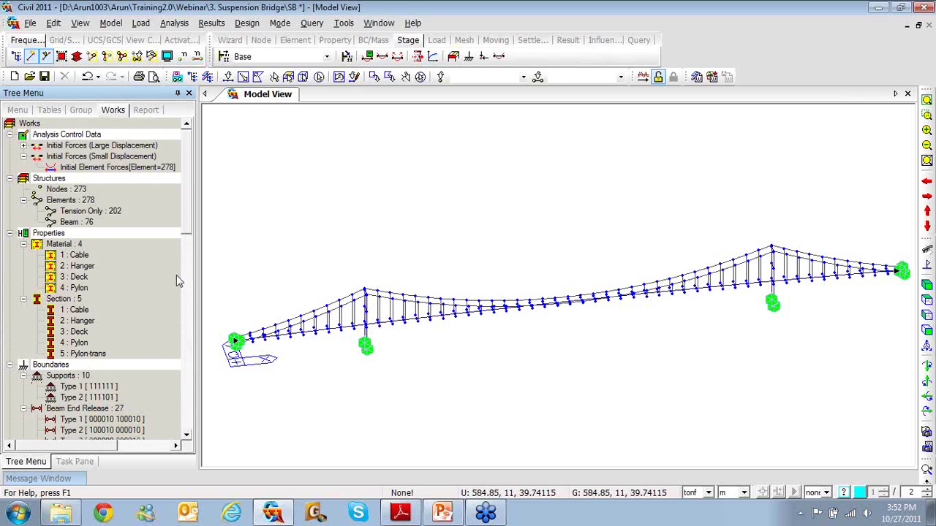
pyautogui.moveTo(187, 226); pyautogui.dragTo(188, 274)
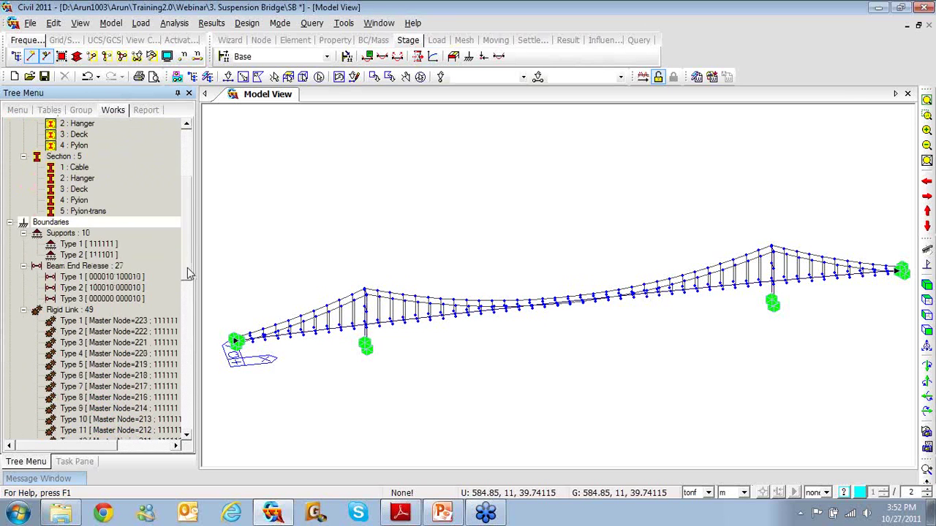
pyautogui.click(110, 300)
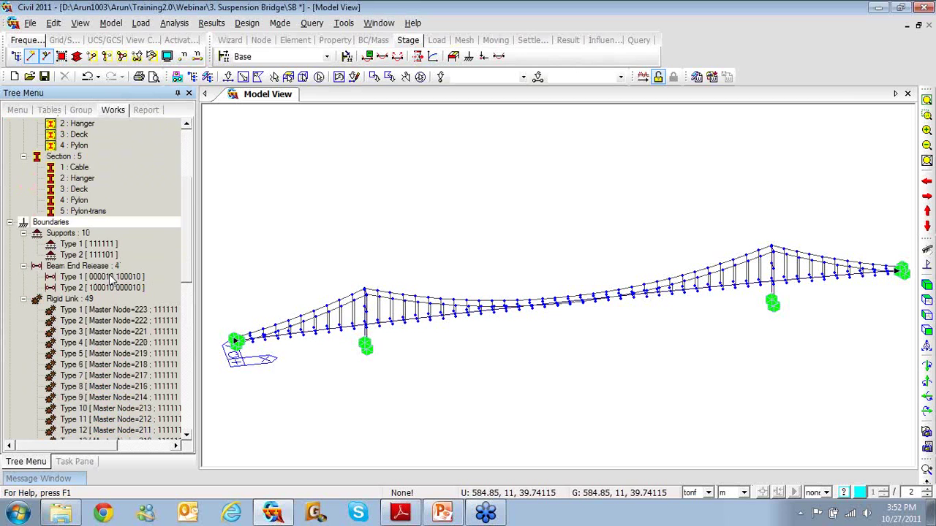
pyautogui.click(109, 278)
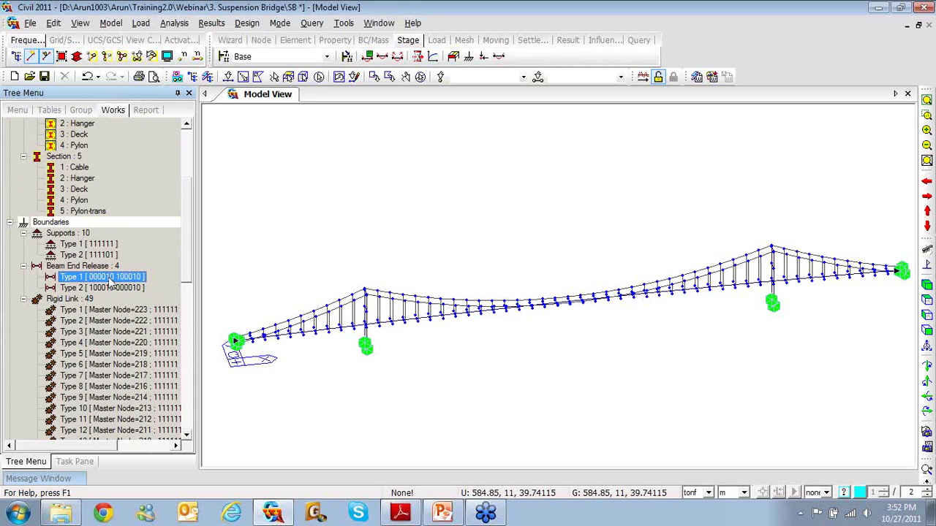
pyautogui.rightClick(109, 282)
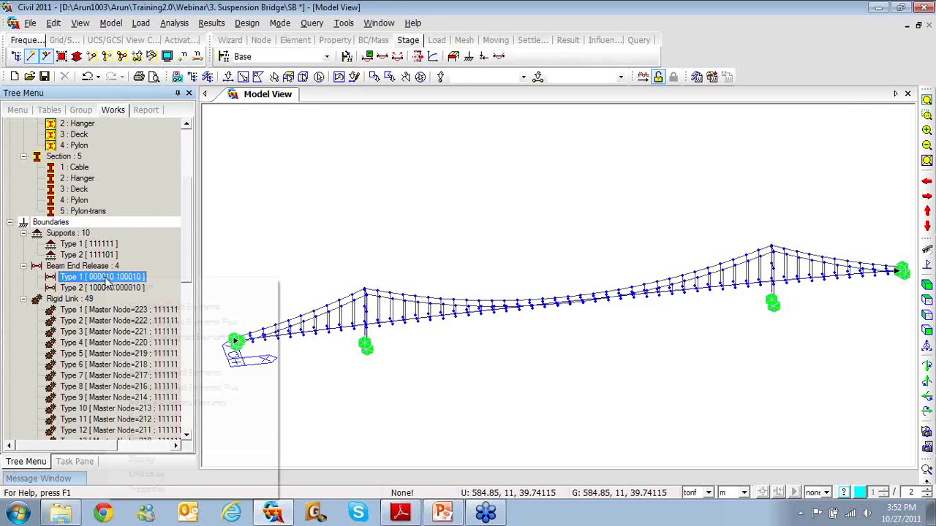
pyautogui.click(154, 488)
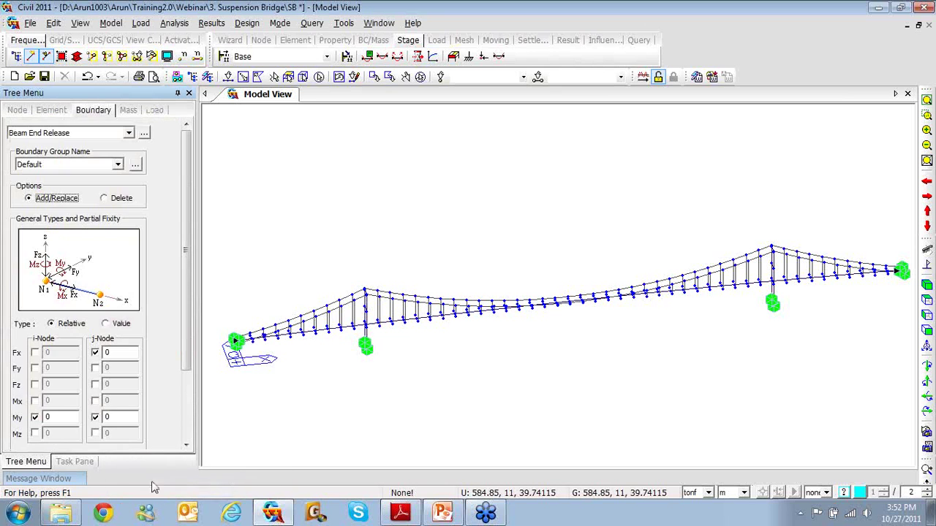
pyautogui.scroll(-3, 73, 370)
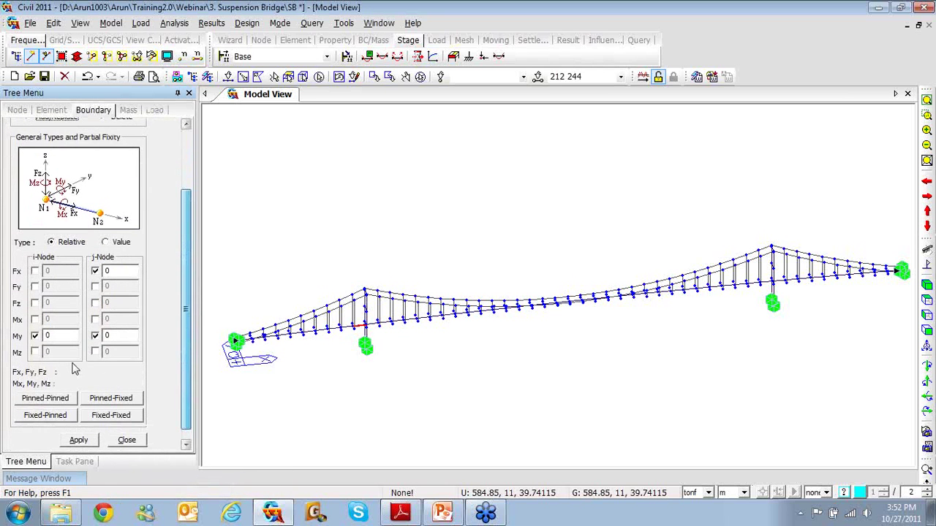
pyautogui.click(34, 335)
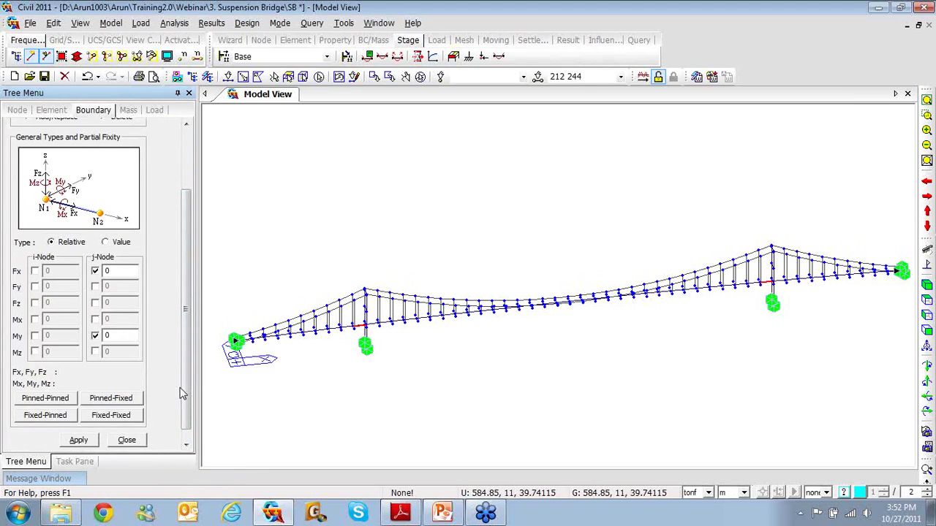
pyautogui.moveTo(182, 393); pyautogui.dragTo(167, 415)
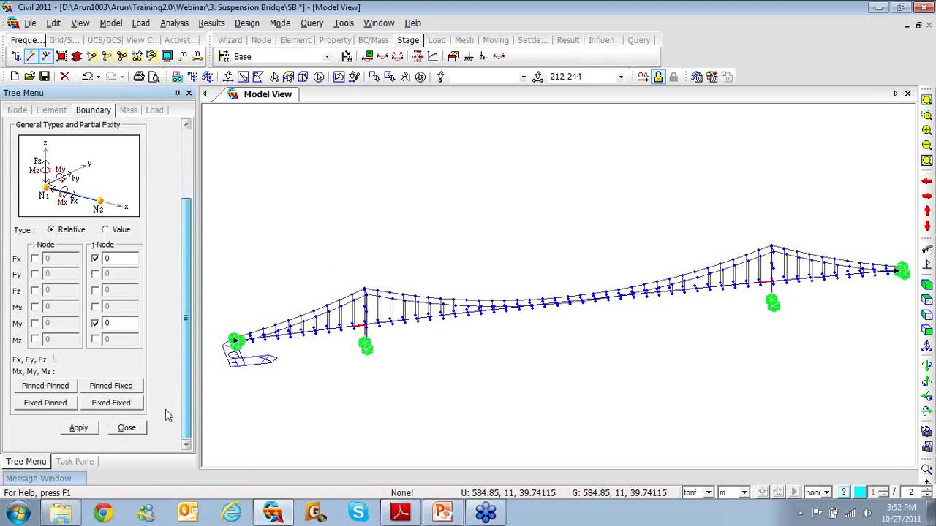
pyautogui.click(78, 428)
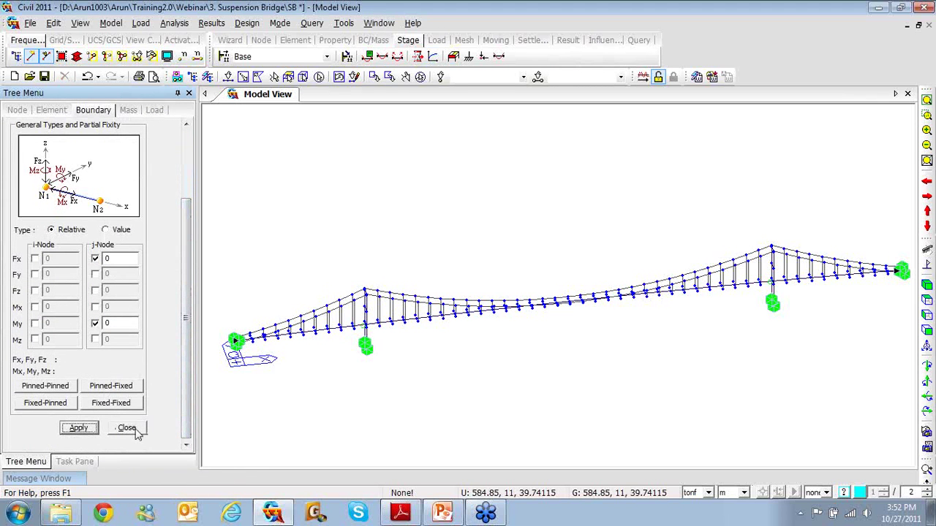
pyautogui.click(925, 331)
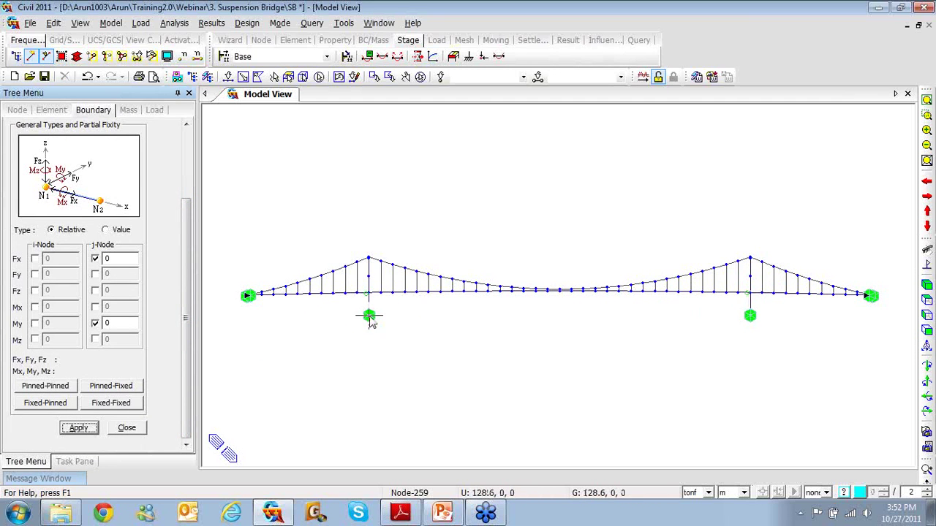
pyautogui.scroll(4, 402, 316)
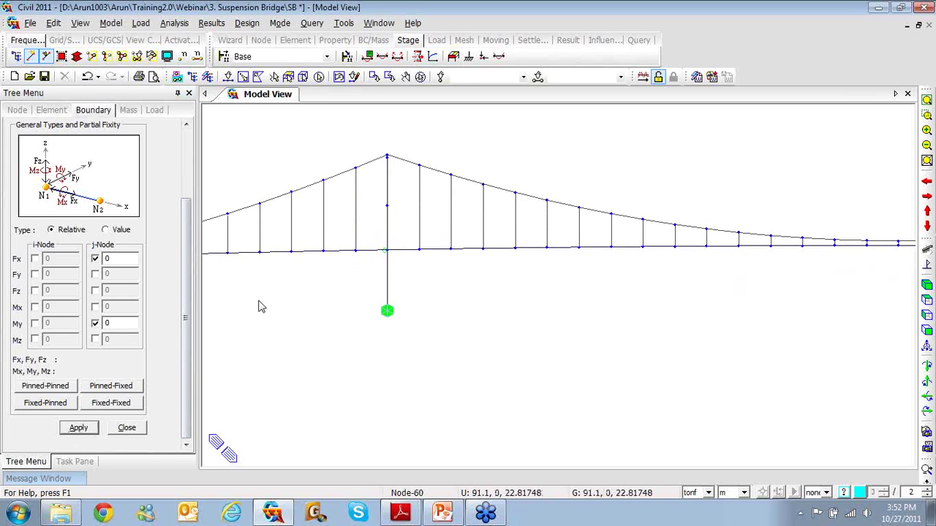
pyautogui.click(127, 427)
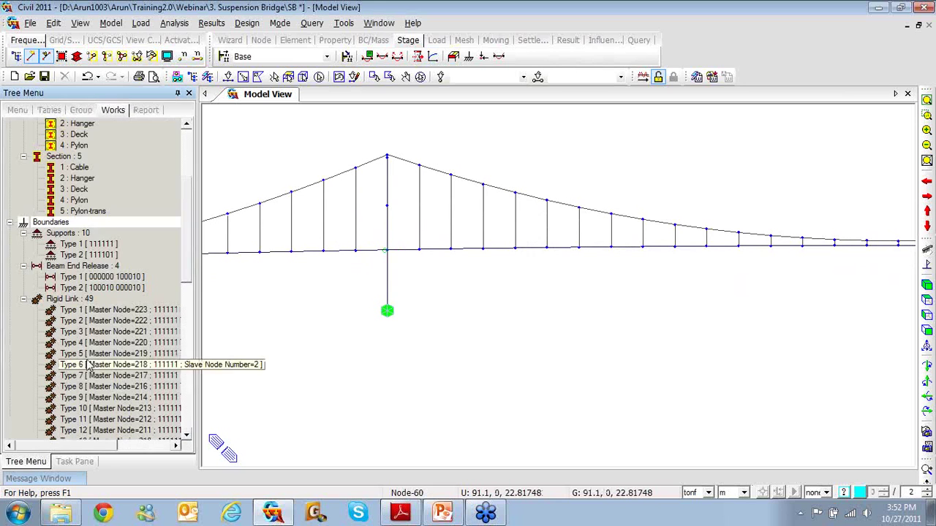
pyautogui.click(76, 288)
pyautogui.rightClick(75, 290)
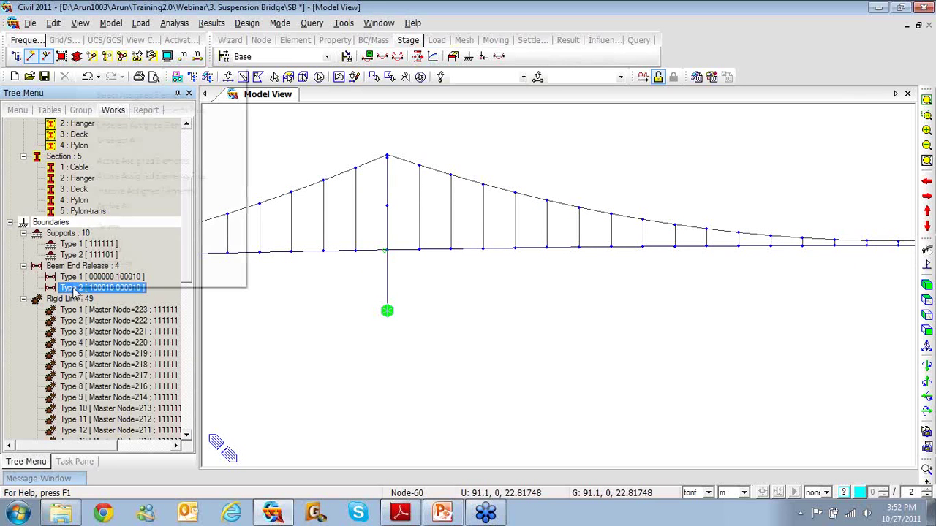
pyautogui.click(105, 278)
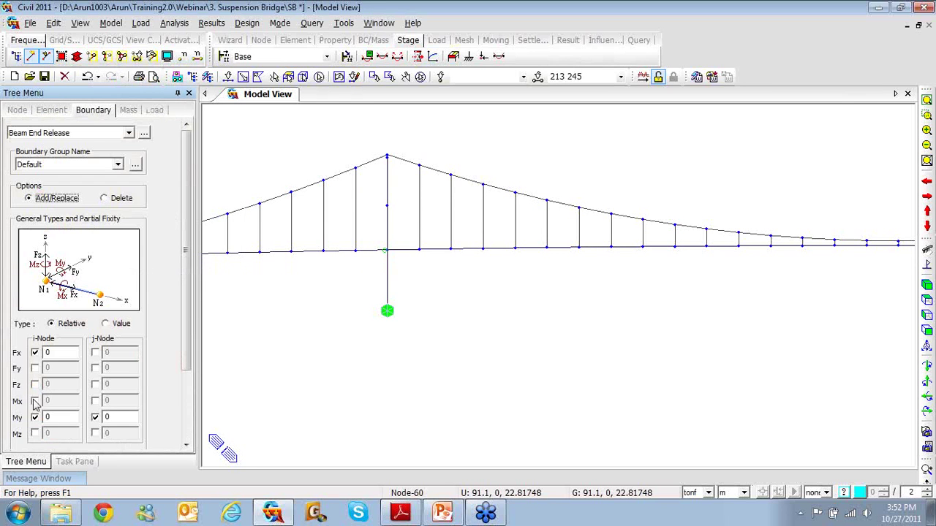
pyautogui.click(95, 417)
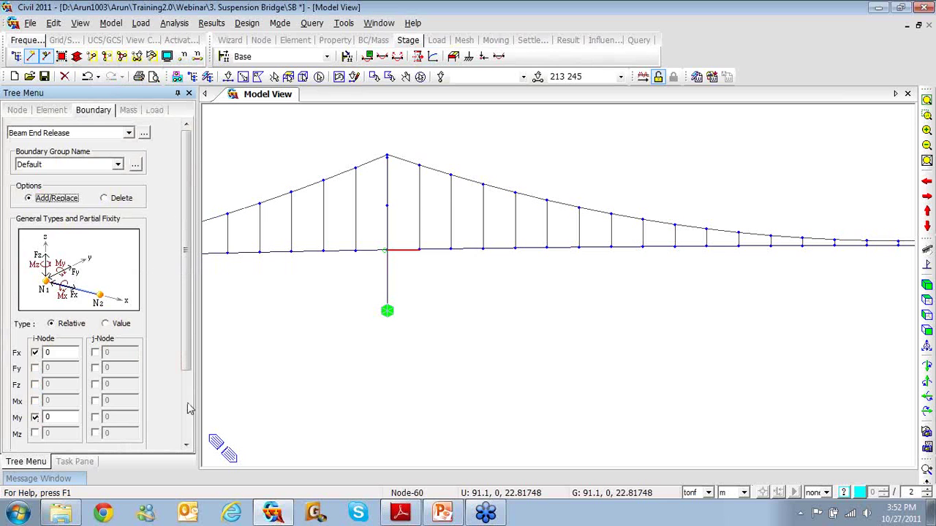
pyautogui.scroll(-3, 192, 388)
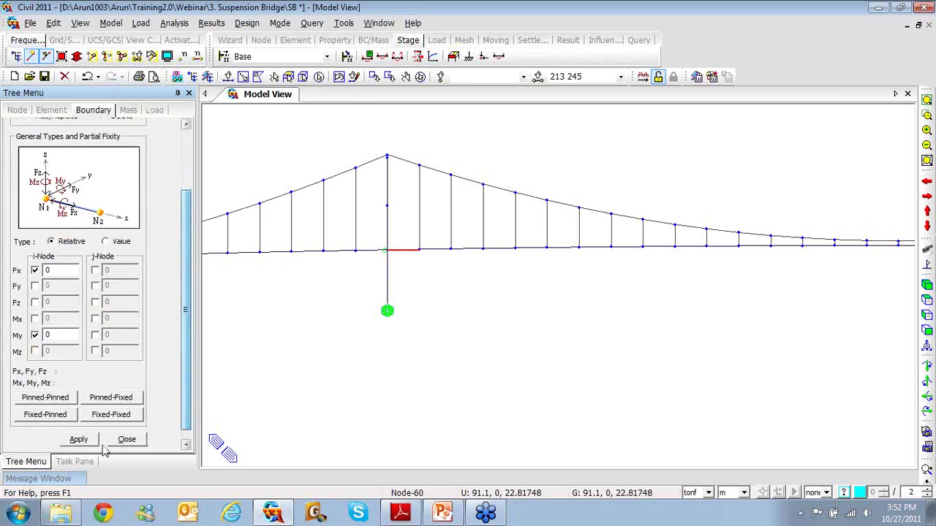
pyautogui.click(79, 440)
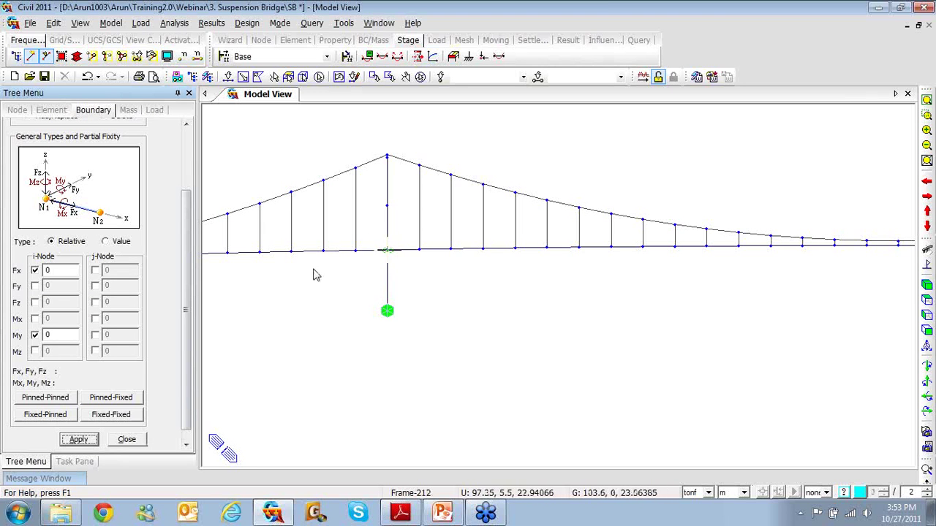
pyautogui.click(139, 441)
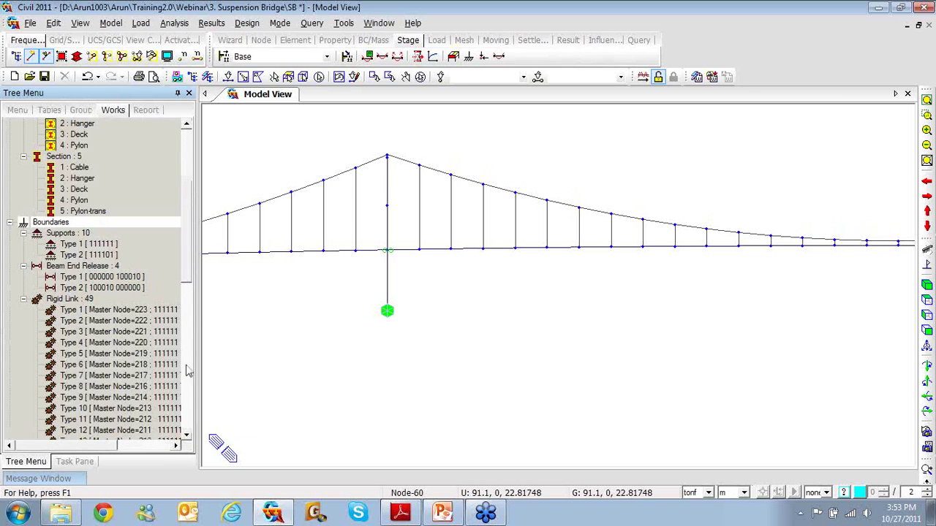
# Step: Collapse the rigid link, beam end release and supports entries in the works tree
pyautogui.click(23, 299)
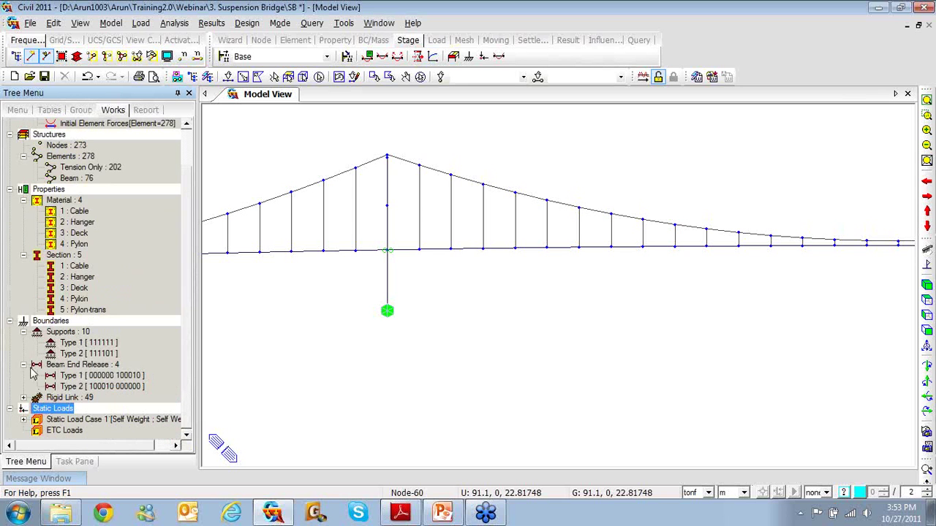
pyautogui.click(23, 365)
pyautogui.click(23, 354)
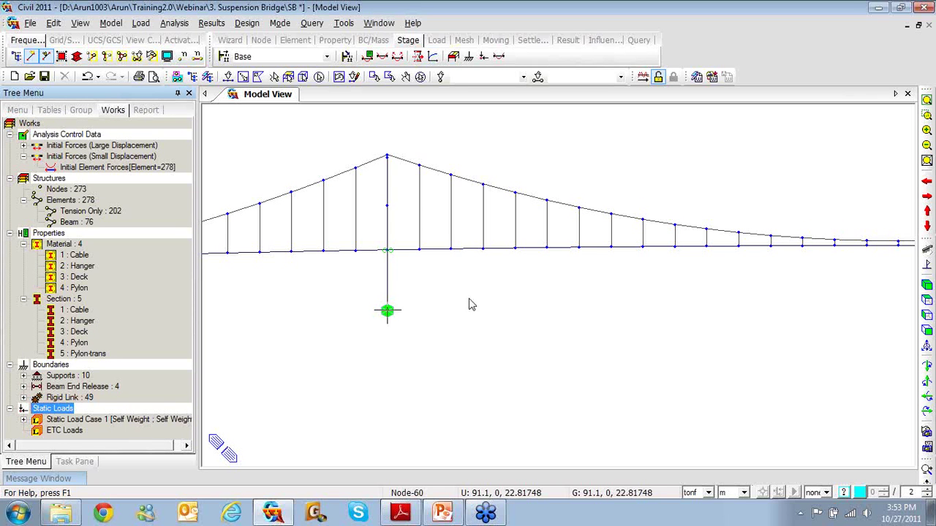
# Step: Start a General elastic link and set its SDz stiffness to 1e11 tonf/m
pyautogui.moveTo(840, 294); pyautogui.dragTo(494, 310, button='middle')
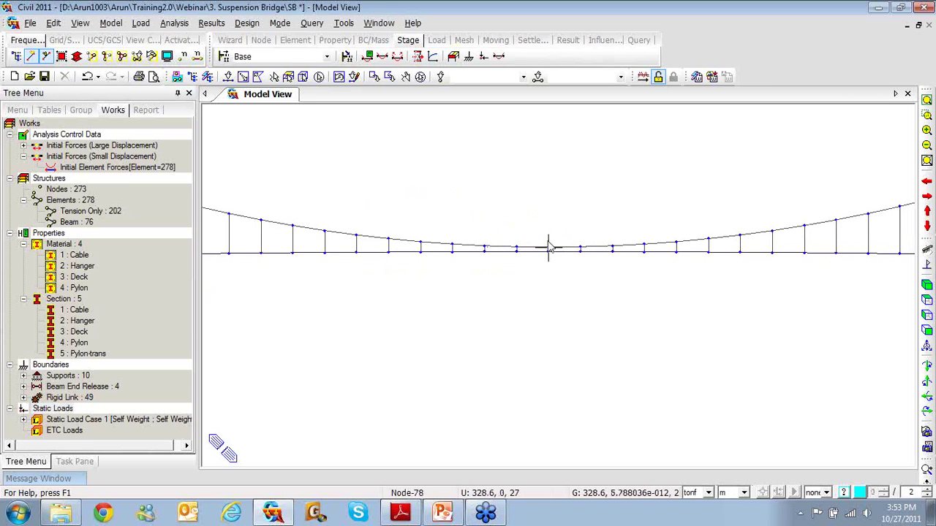
pyautogui.rightClick(329, 153)
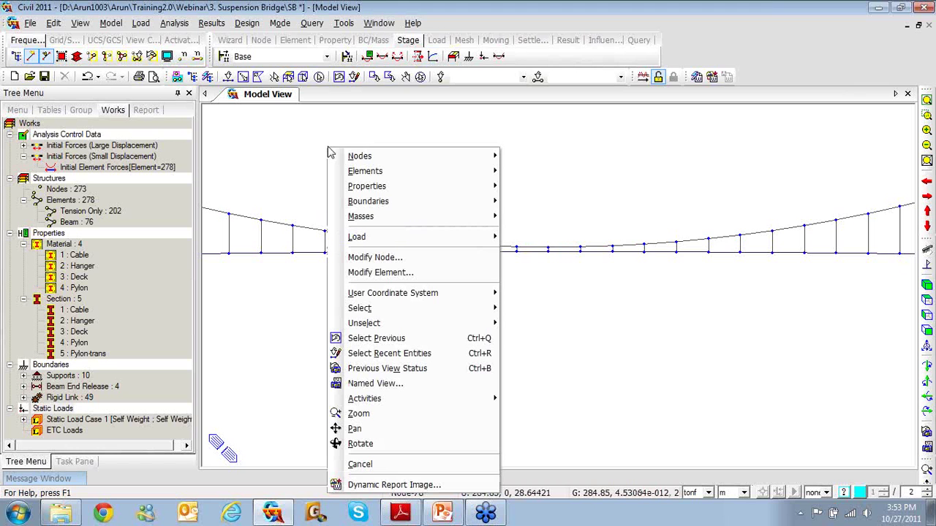
pyautogui.moveTo(362, 174)
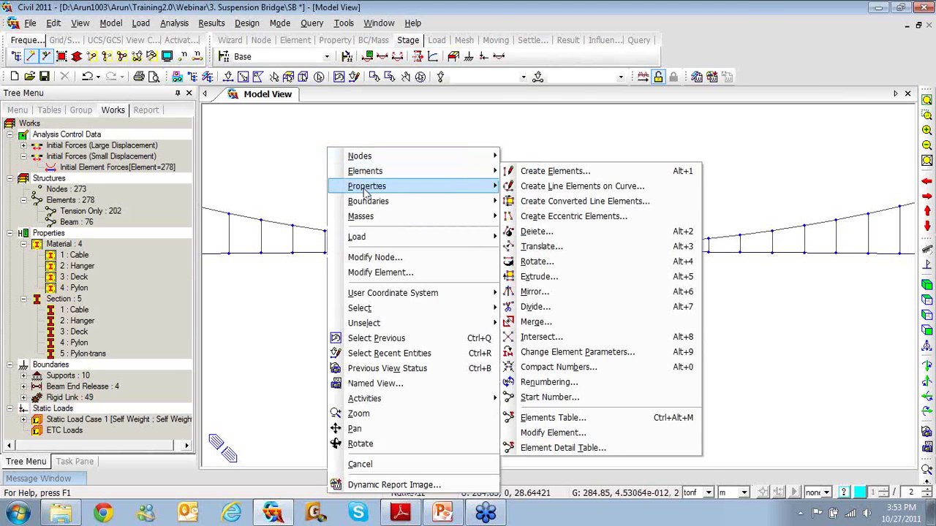
pyautogui.moveTo(366, 201)
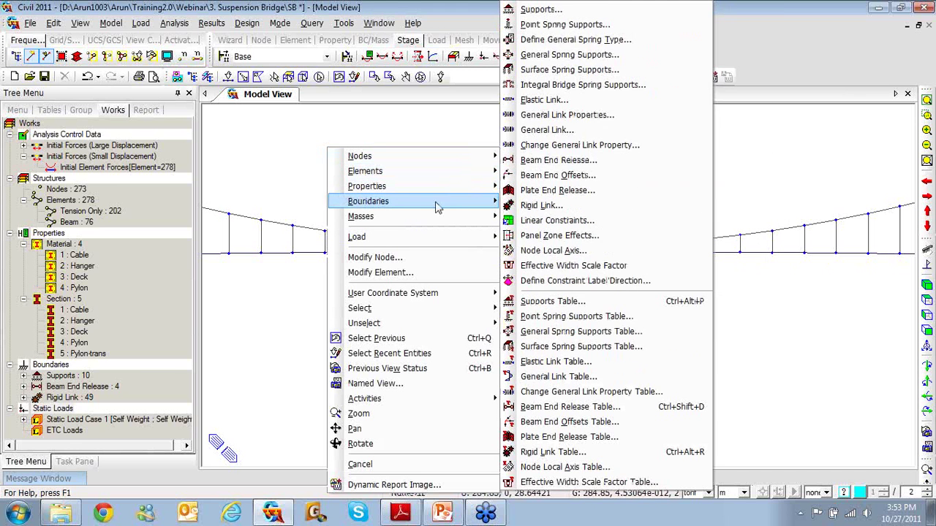
pyautogui.click(542, 101)
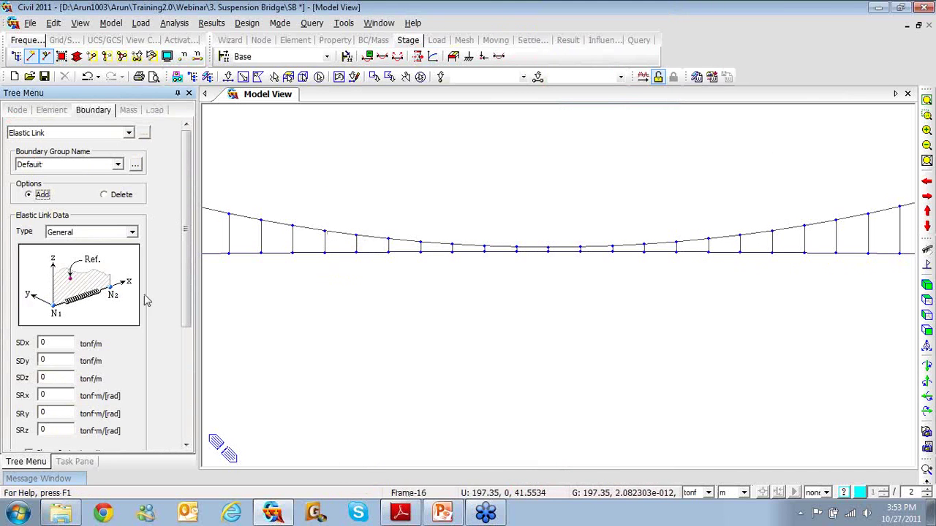
pyautogui.doubleClick(58, 379)
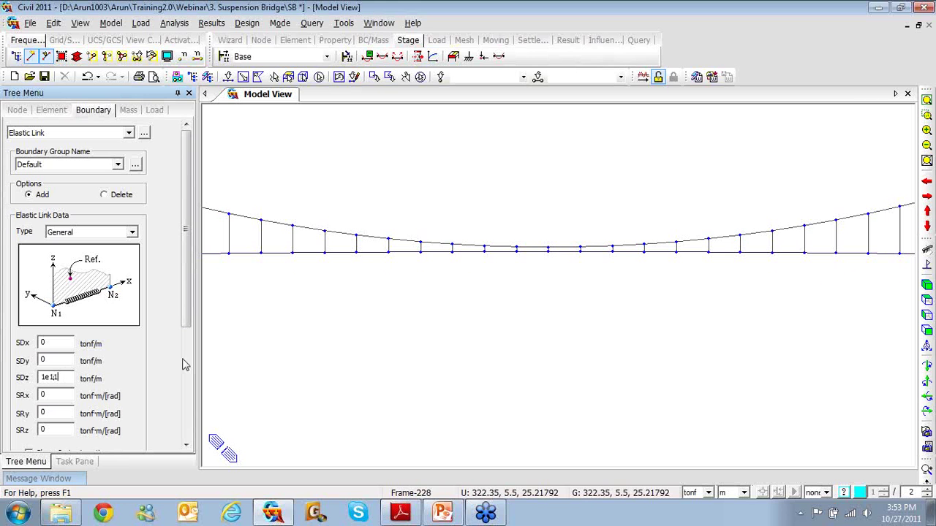
# Step: Enable copying of the elastic link along the y axis at a distance of 11 m
pyautogui.keyDown('ctrl'); pyautogui.moveTo(484, 340); pyautogui.dragTo(536, 346, button='middle'); pyautogui.keyUp('ctrl')
pyautogui.keyDown('ctrl'); pyautogui.moveTo(613, 299); pyautogui.dragTo(606, 326, button='middle'); pyautogui.keyUp('ctrl')
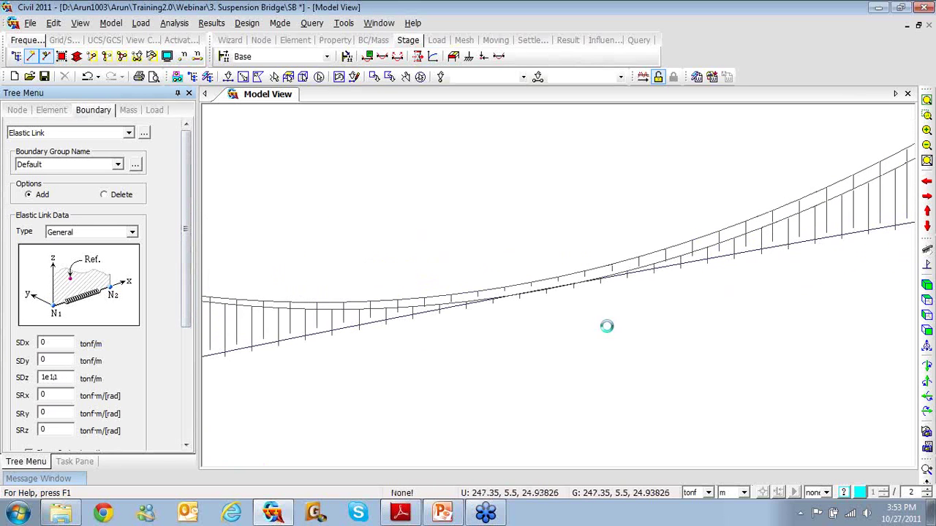
pyautogui.moveTo(188, 320); pyautogui.dragTo(188, 436)
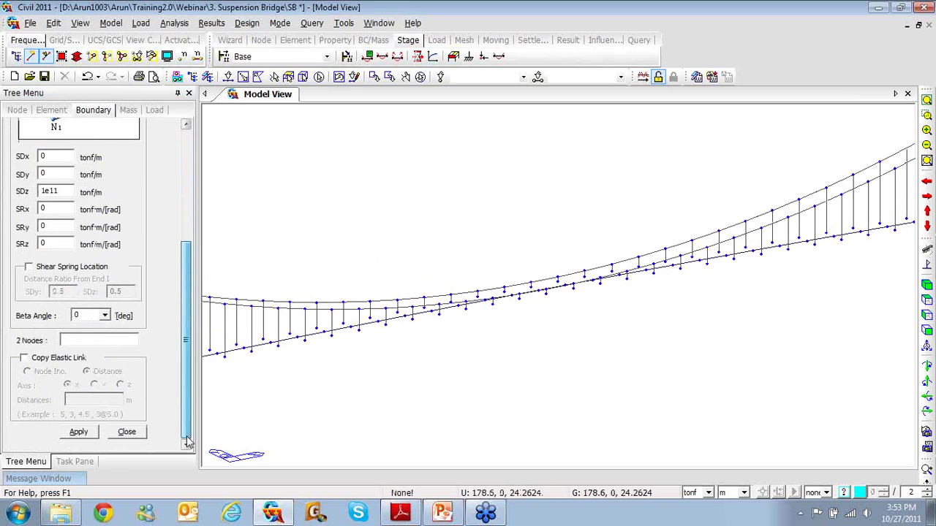
pyautogui.click(24, 358)
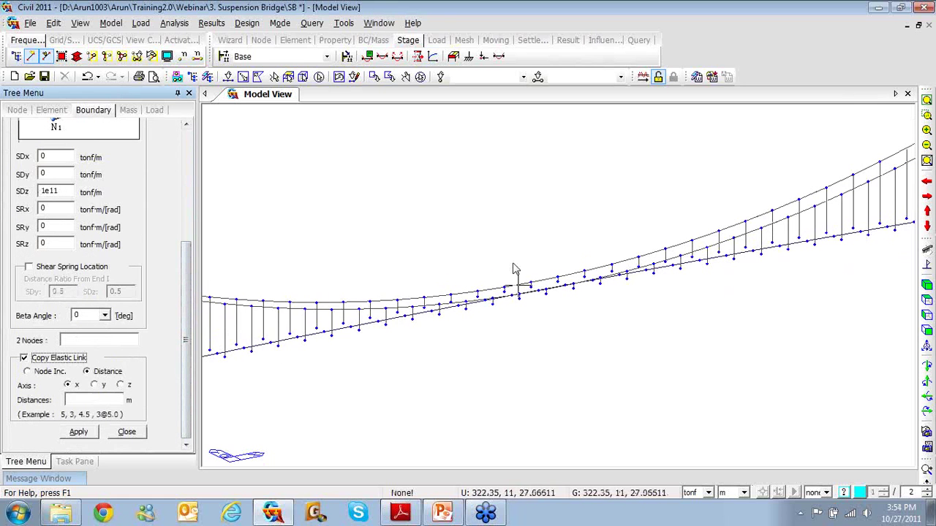
pyautogui.click(96, 385)
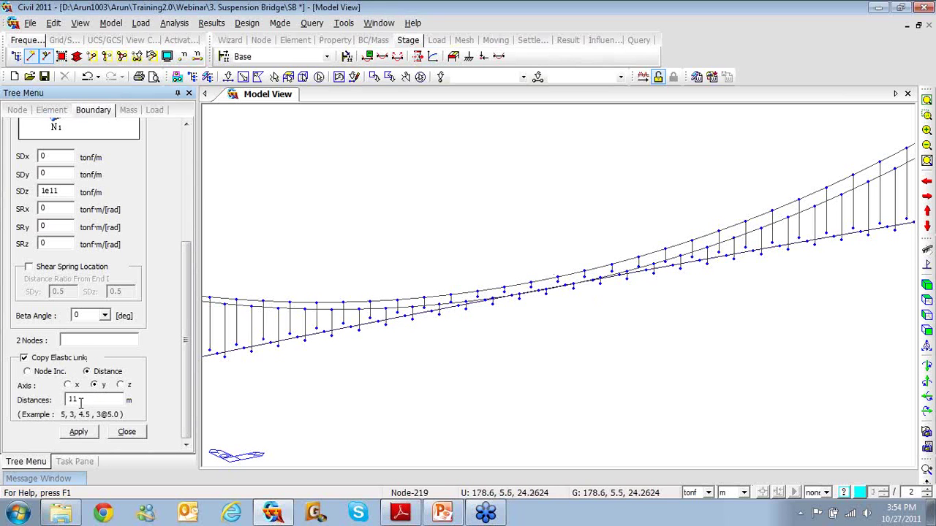
# Step: Create the elastic link between two nodes at the bridge's mid-span, including its copy, and close the elastic link settings
pyautogui.click(80, 340)
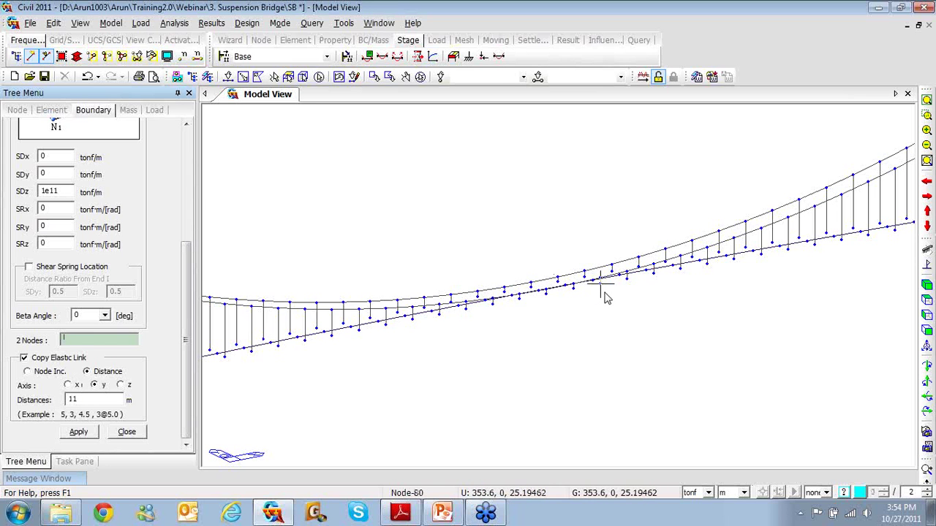
pyautogui.moveTo(604, 295)
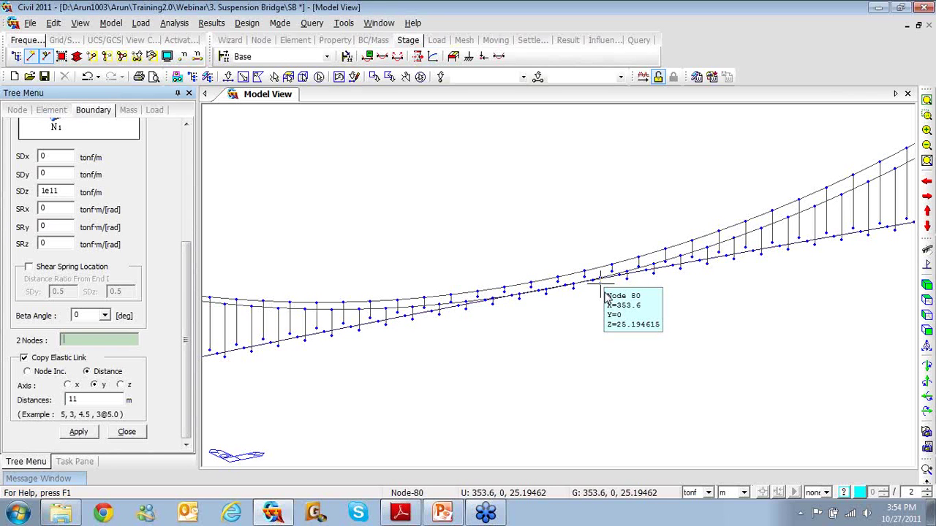
pyautogui.click(549, 293)
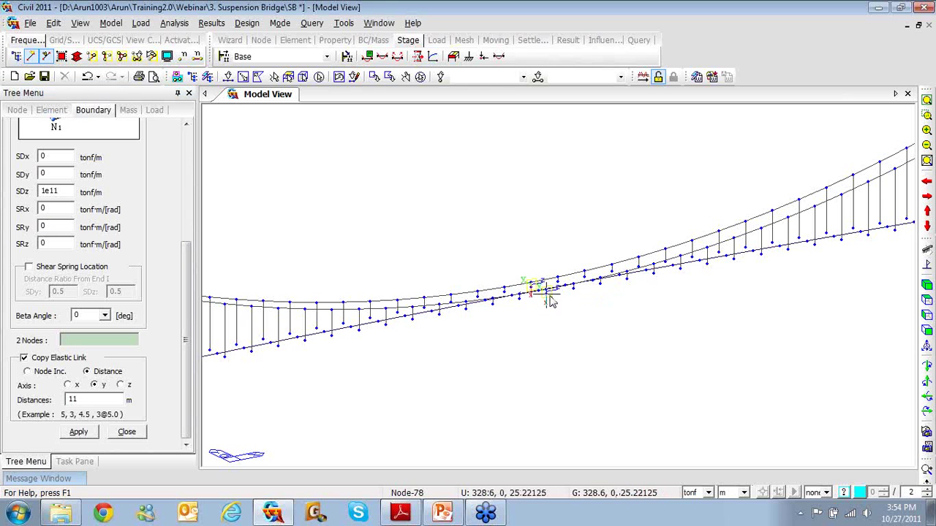
pyautogui.moveTo(551, 305); pyautogui.dragTo(548, 327, button='middle')
pyautogui.scroll(6, 547, 329)
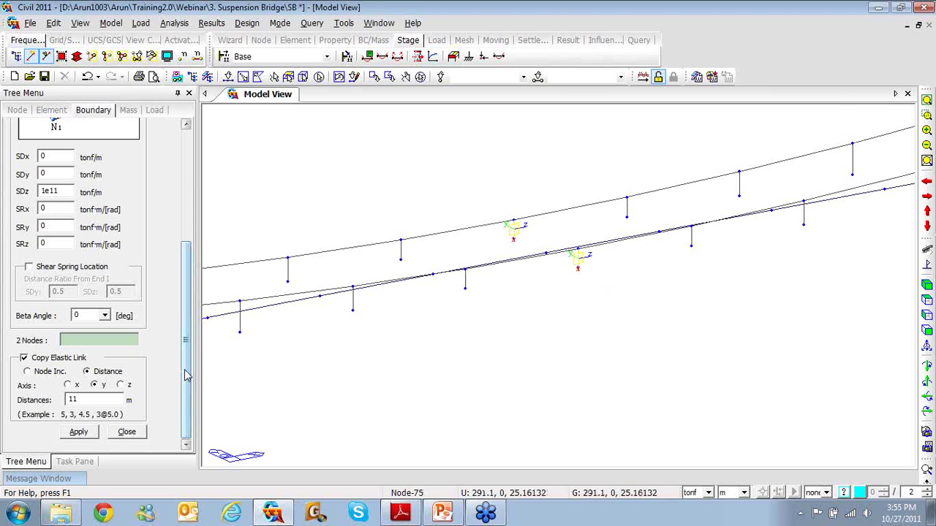
pyautogui.click(128, 432)
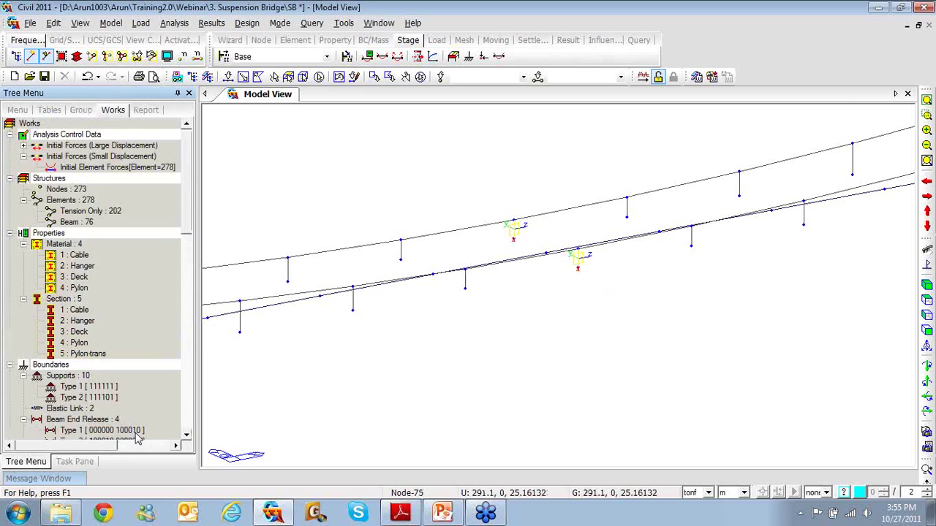
# Step: View the whole bridge from the front and add static load case LC1 of type User Defined Load (USER)
pyautogui.click(926, 335)
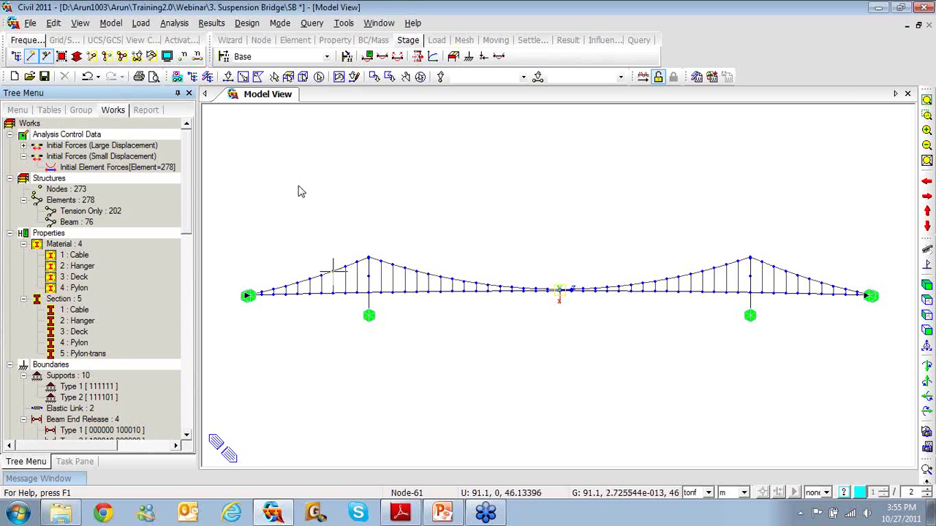
pyautogui.moveTo(333, 271)
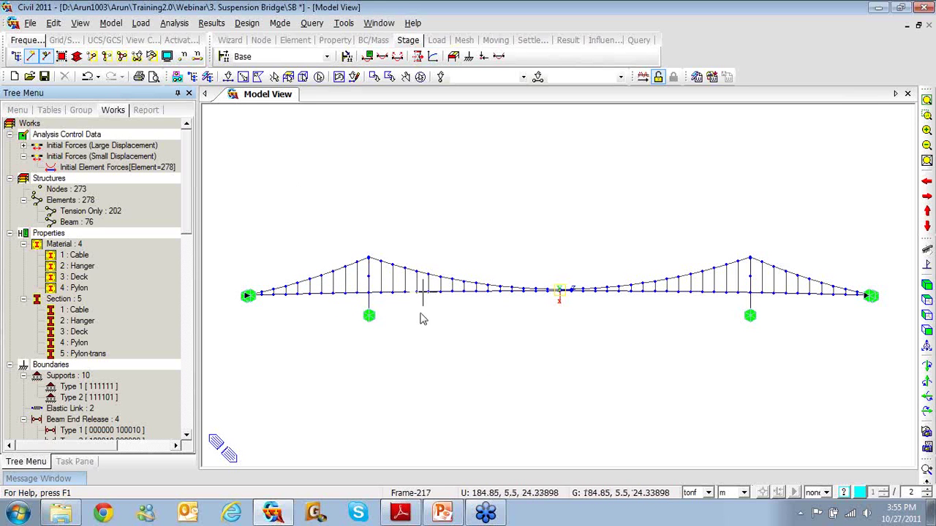
pyautogui.moveTo(421, 318)
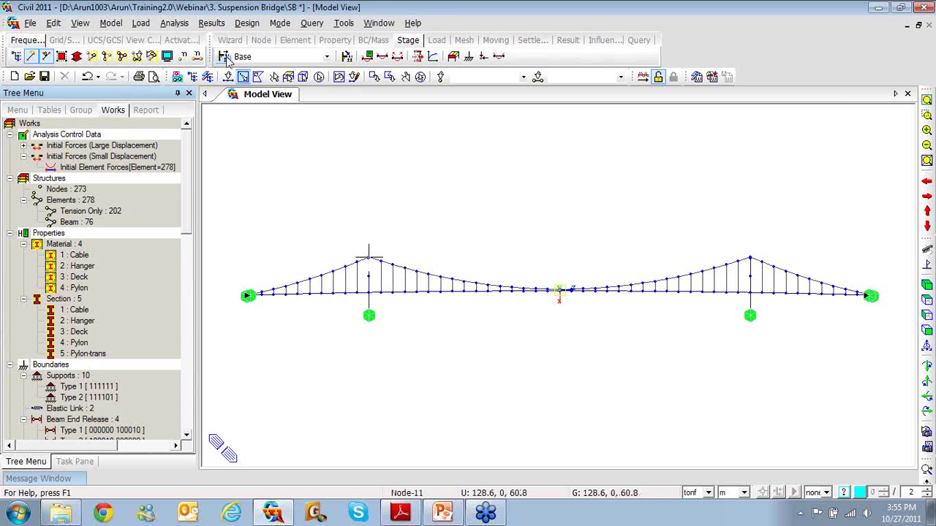
pyautogui.click(140, 22)
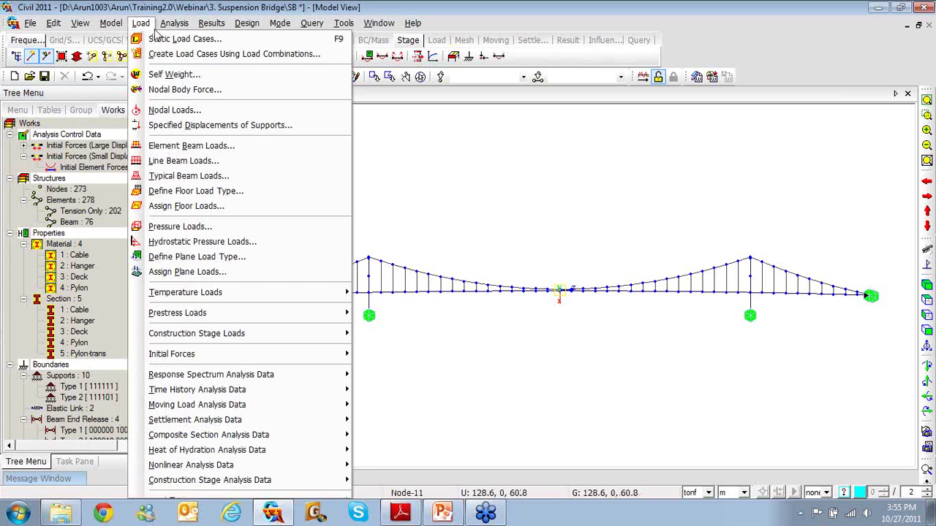
pyautogui.click(167, 38)
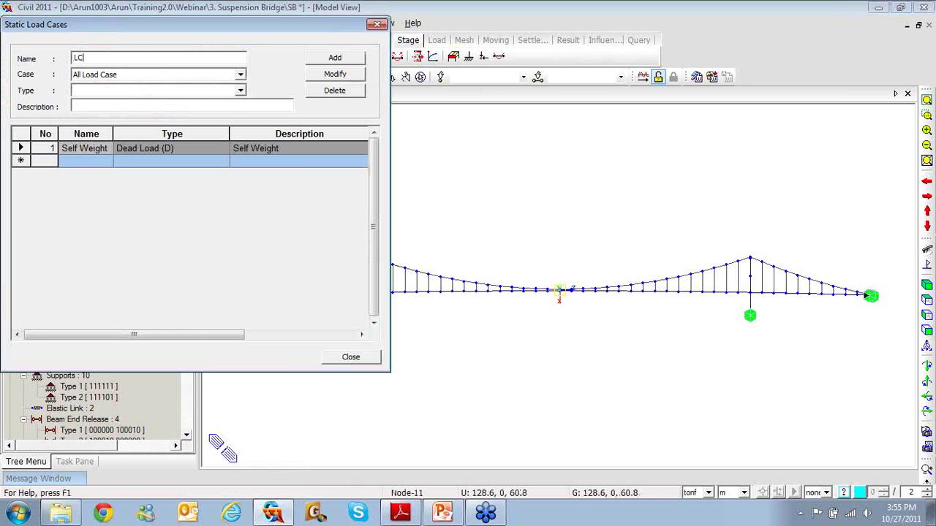
pyautogui.click(234, 91)
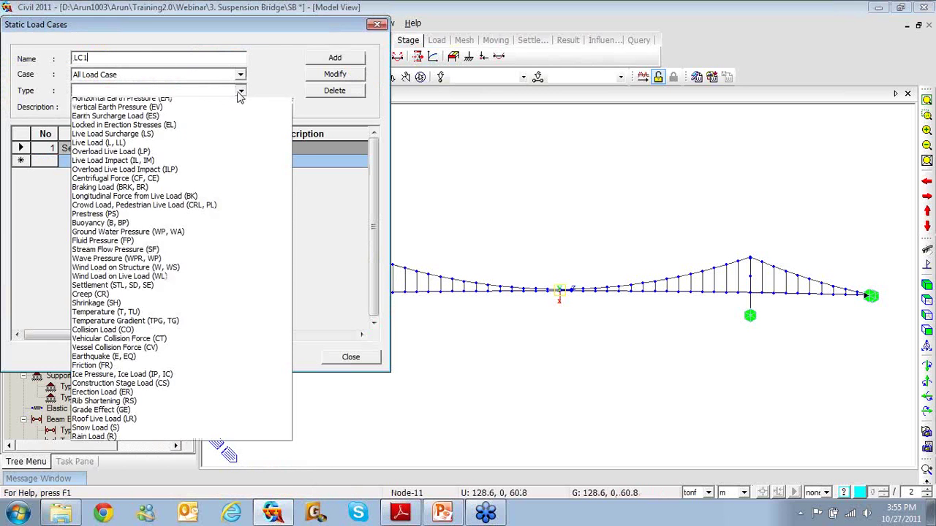
pyautogui.click(227, 104)
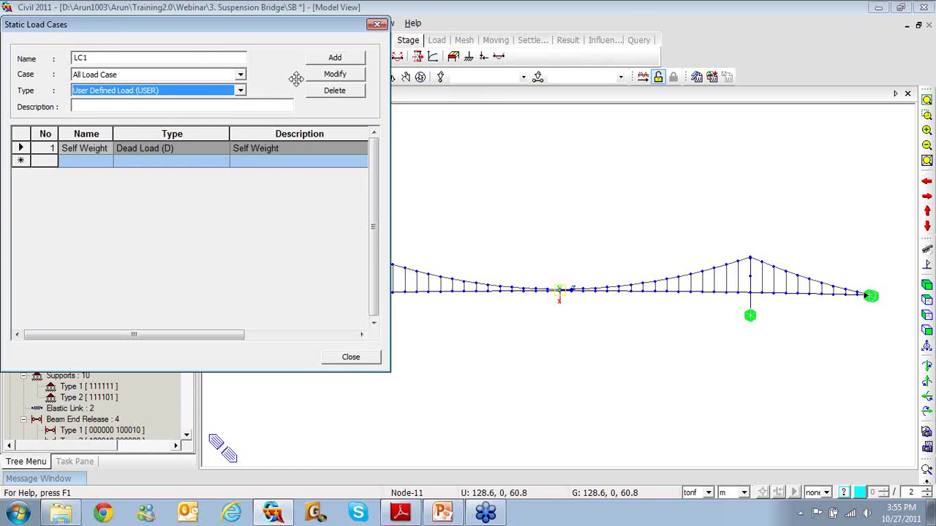
pyautogui.click(331, 58)
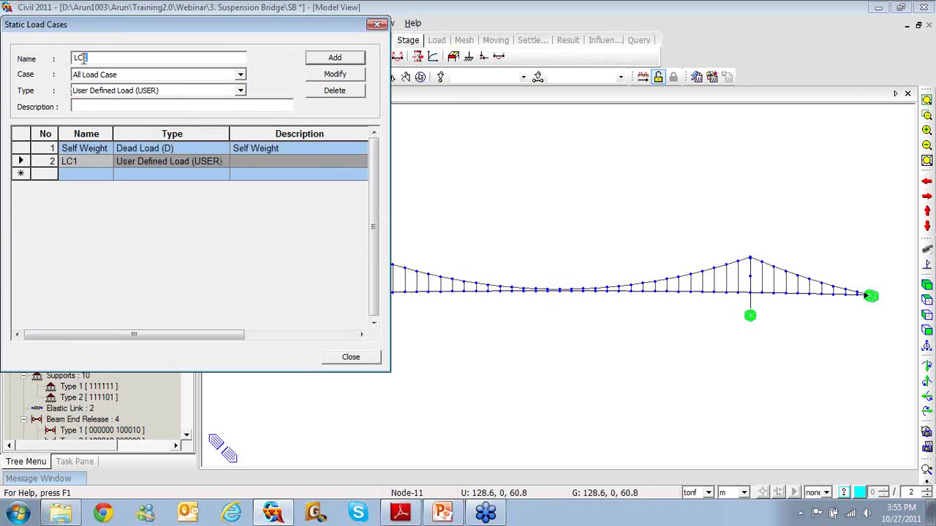
# Step: Add static load case LC2 and one further load case of type User Defined Load (USER), and close the load case list
pyautogui.click(322, 58)
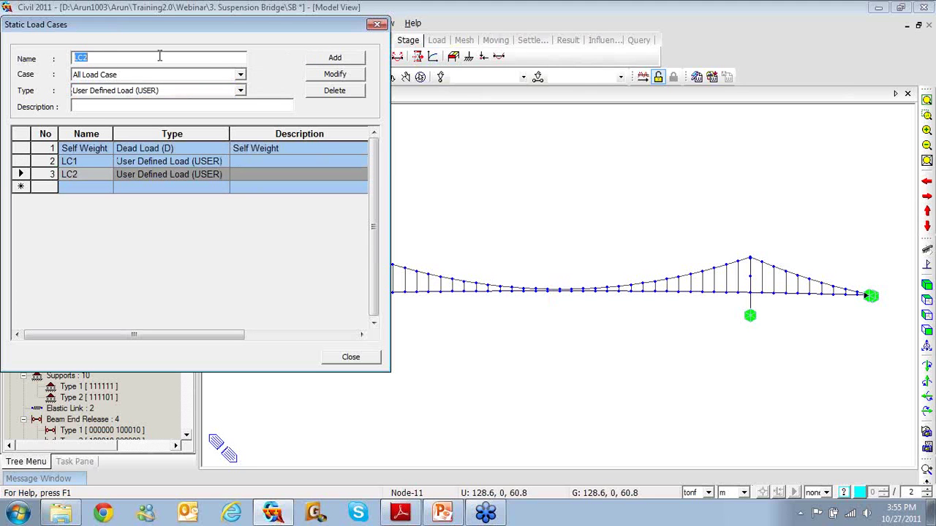
pyautogui.click(142, 57)
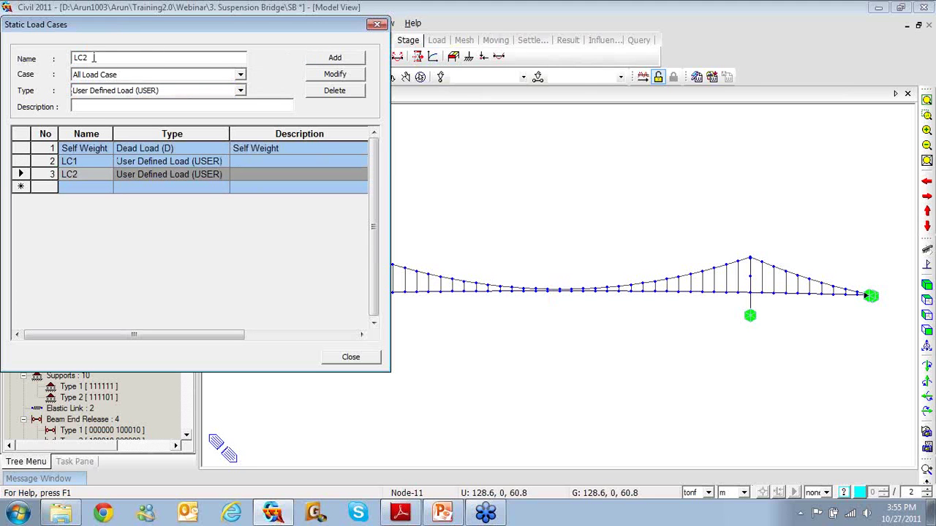
pyautogui.click(324, 61)
pyautogui.click(377, 24)
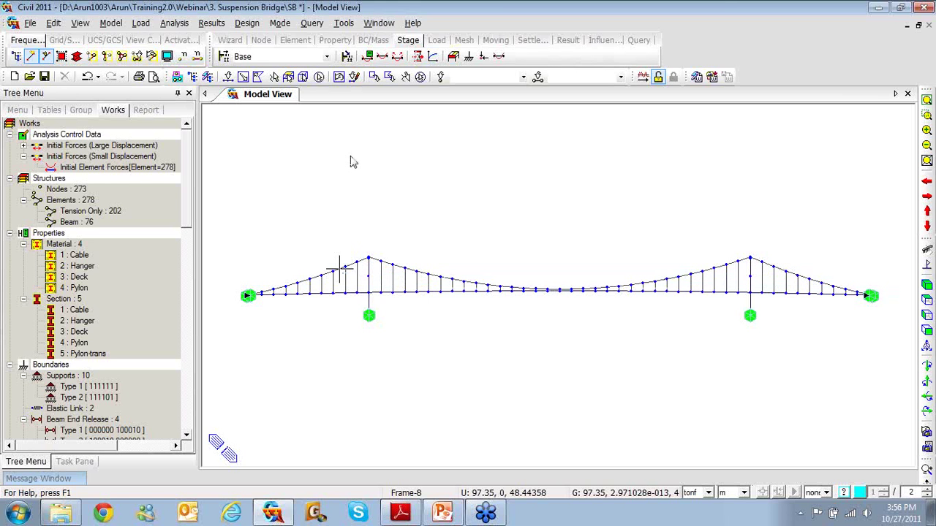
# Step: Add a nodal load with FZ of -46 tonf to node 231 under load case LC1
pyautogui.rightClick(328, 158)
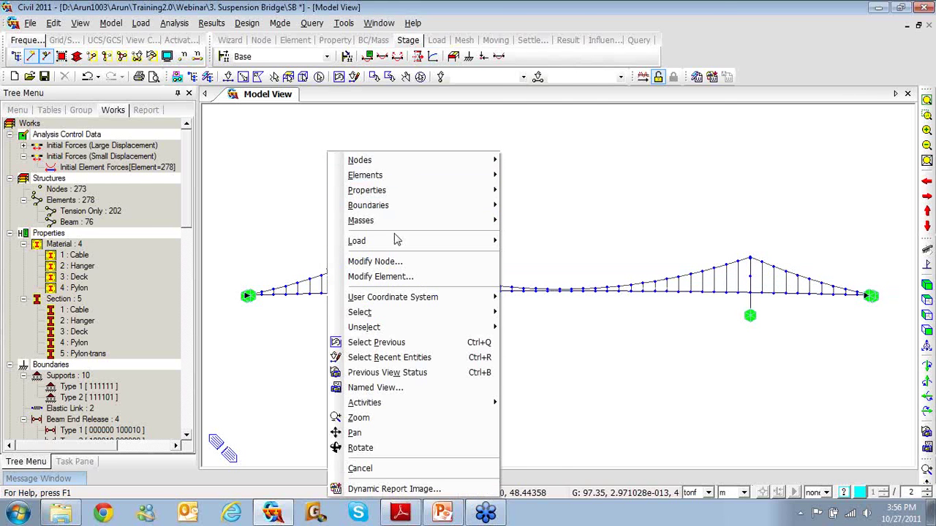
pyautogui.moveTo(398, 240)
pyautogui.click(547, 80)
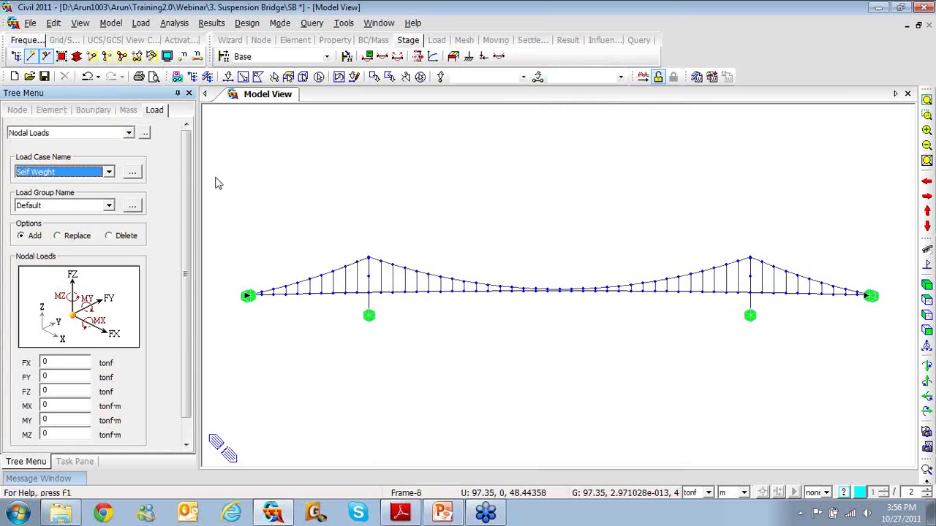
pyautogui.click(106, 173)
pyautogui.click(99, 185)
pyautogui.scroll(-1, 185, 249)
pyautogui.click(60, 366)
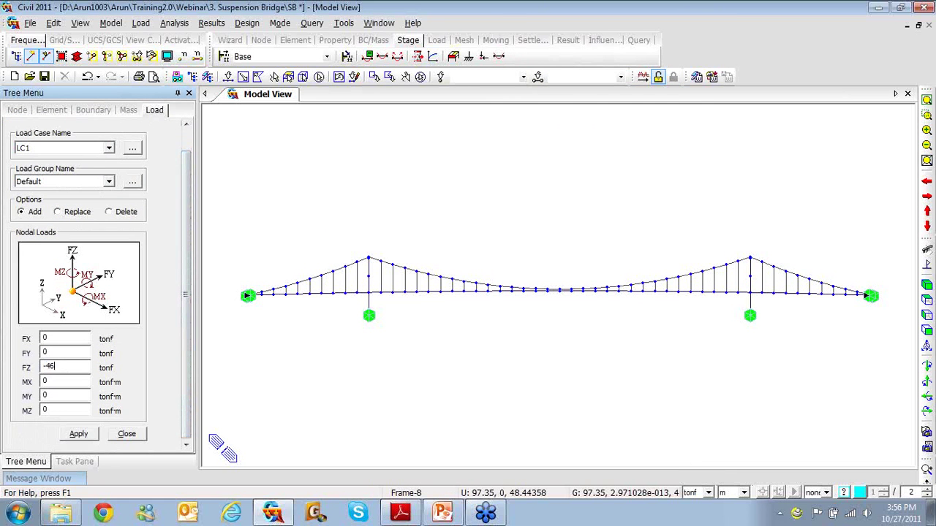
pyautogui.click(479, 77)
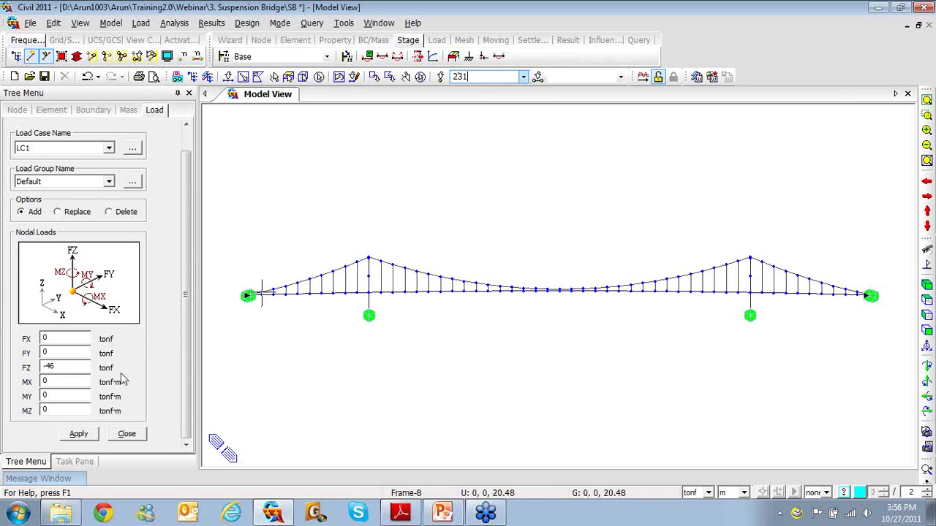
pyautogui.click(78, 434)
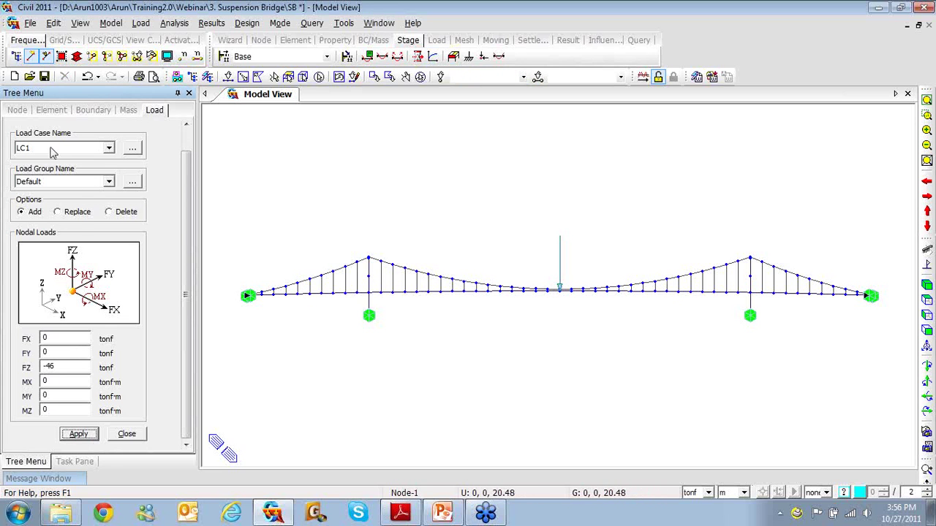
# Step: Assign the same -46 tonf vertical nodal load to node 223 under load case LC2
pyautogui.click(108, 148)
pyautogui.click(73, 186)
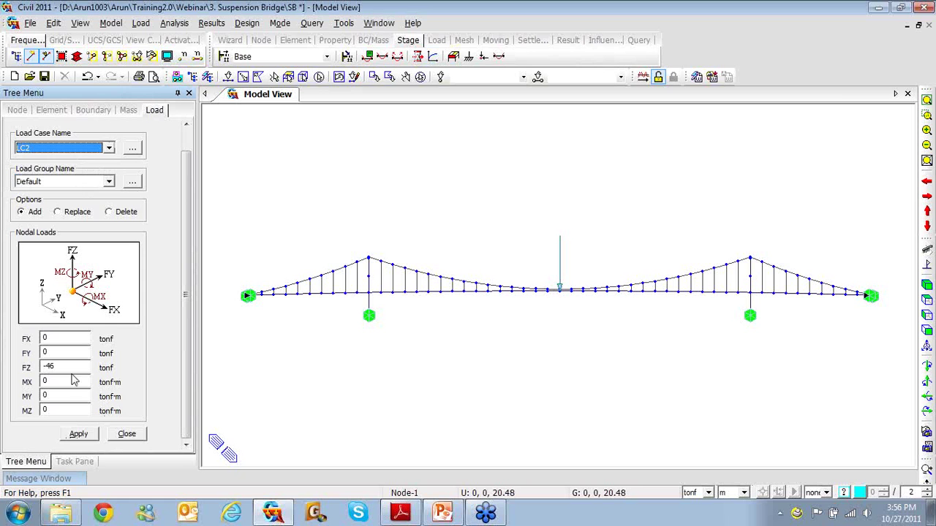
pyautogui.click(470, 79)
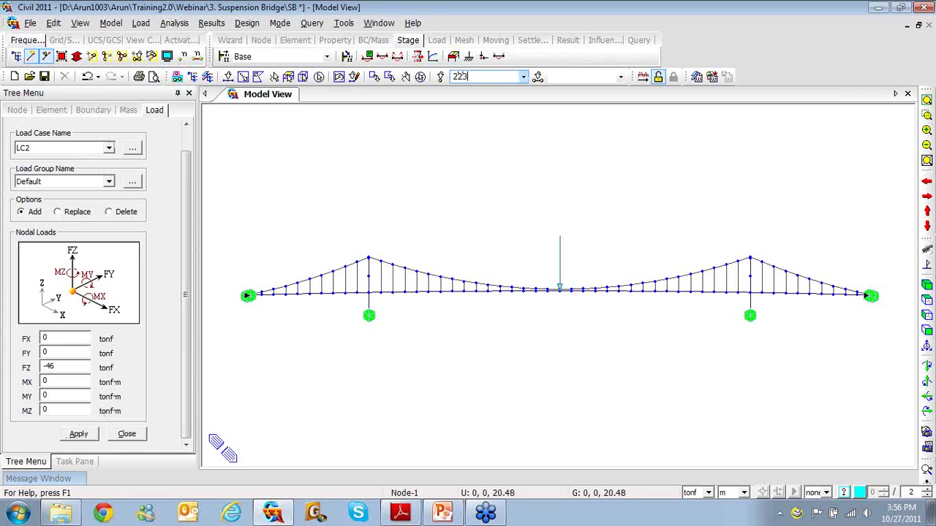
pyautogui.click(79, 434)
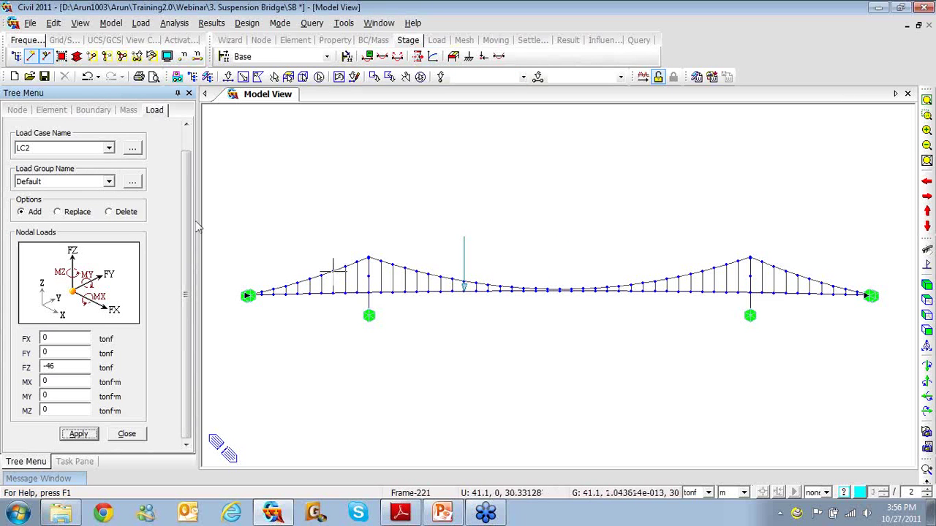
# Step: Apply the -46 tonf FZ nodal load to node 210 under load case LC3 and close the nodal load settings
pyautogui.click(108, 147)
pyautogui.click(91, 187)
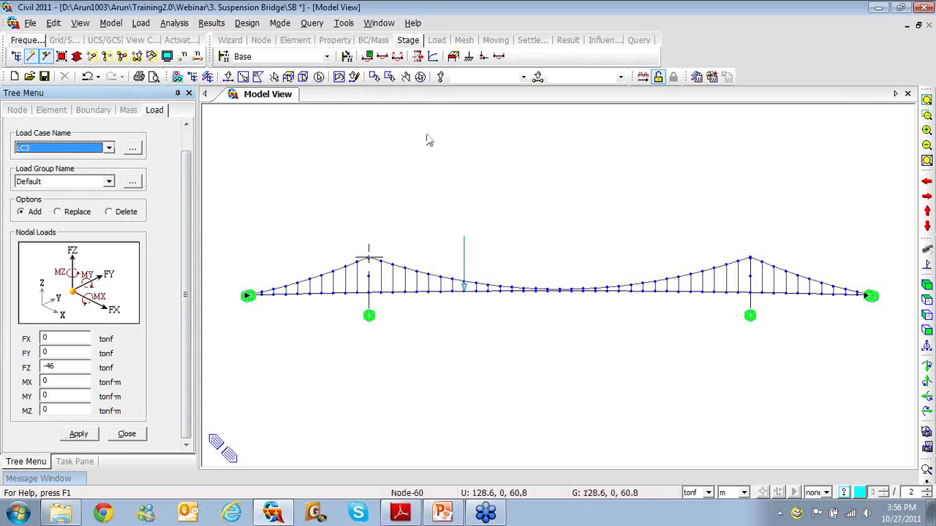
pyautogui.click(462, 77)
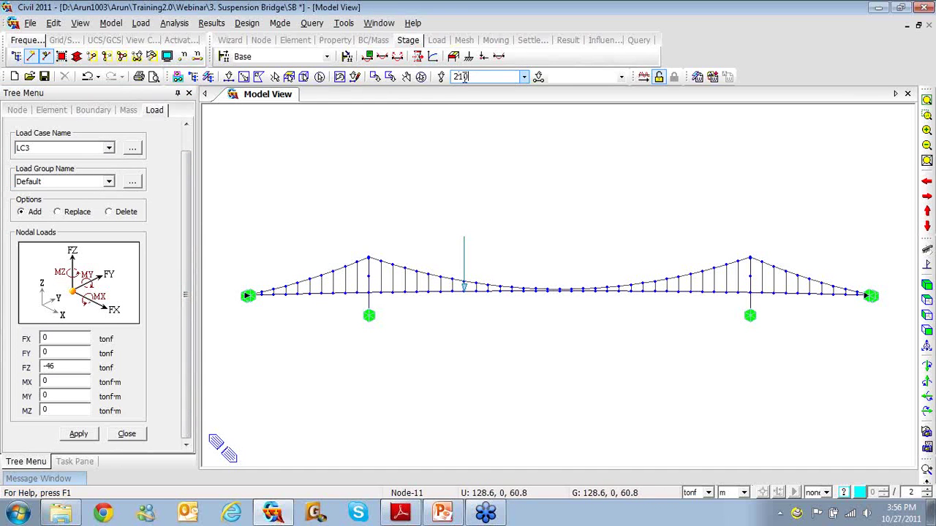
pyautogui.write('210')
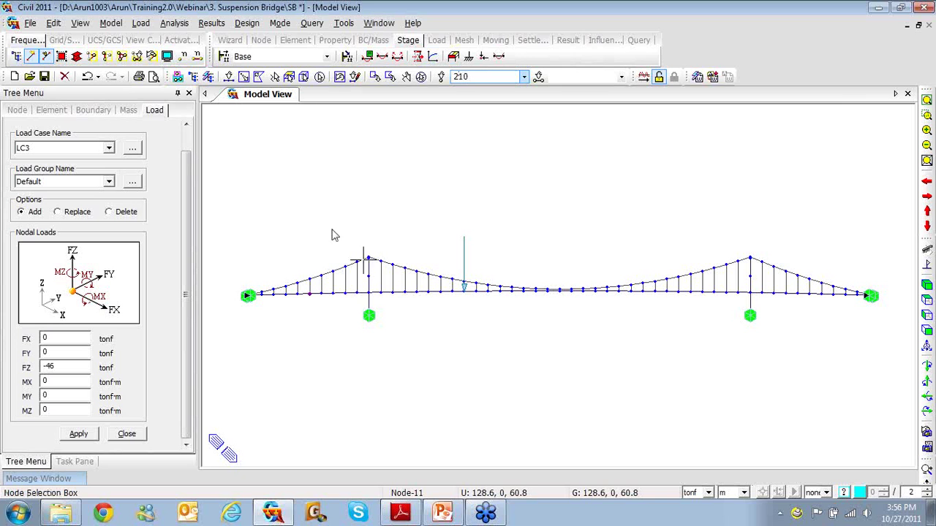
pyautogui.click(86, 437)
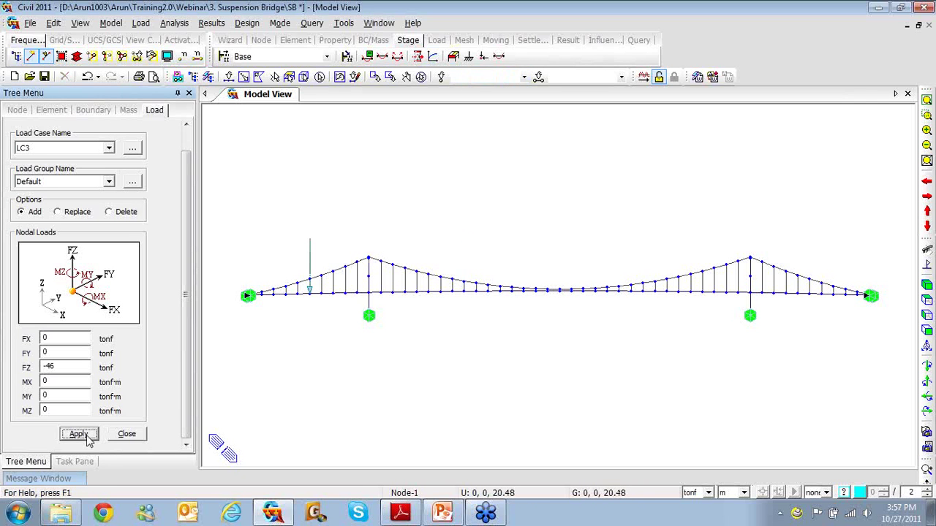
pyautogui.click(128, 435)
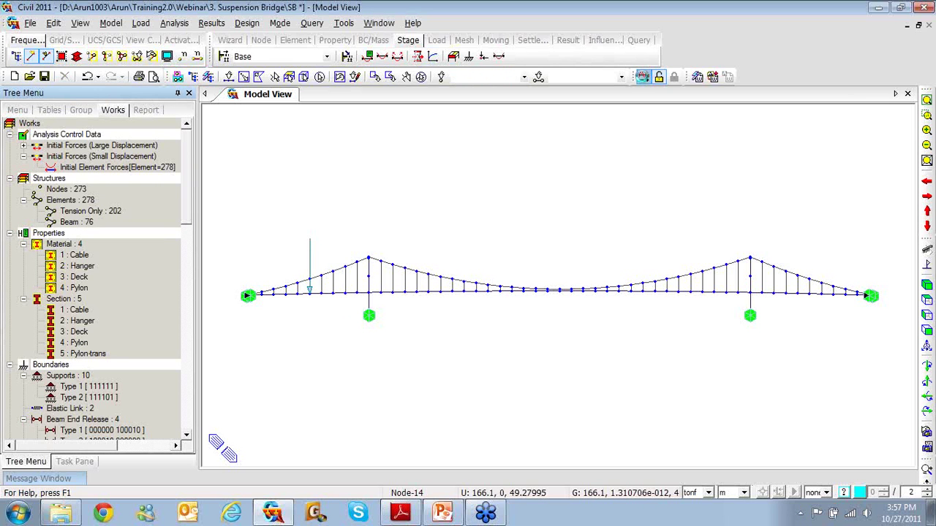
# Step: Save the bridge model and run the analysis
pyautogui.hotkey('ctrl', 's')
pyautogui.moveTo(73, 478)
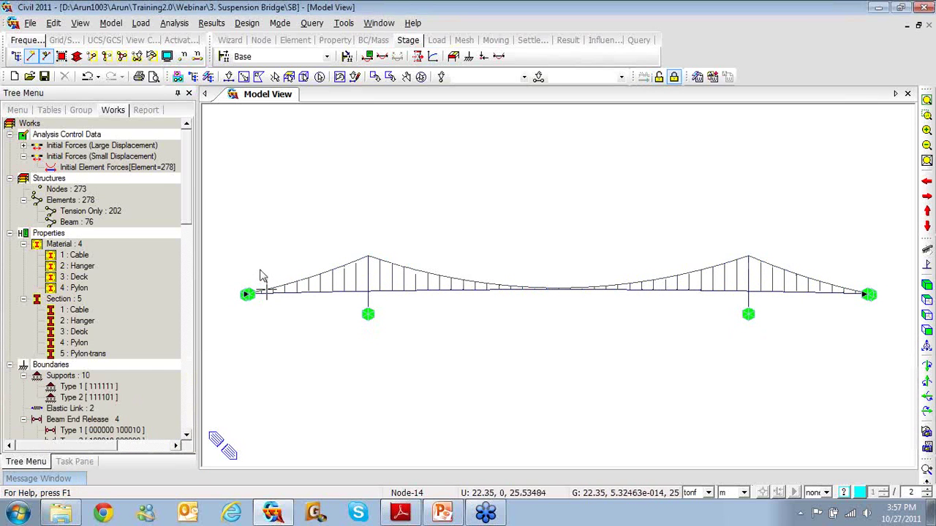
pyautogui.moveTo(265, 276)
# Step: Display the DXYZ deformed shape for the Self Weight load case with the undeformed shape and legend shown
pyautogui.rightClick(356, 152)
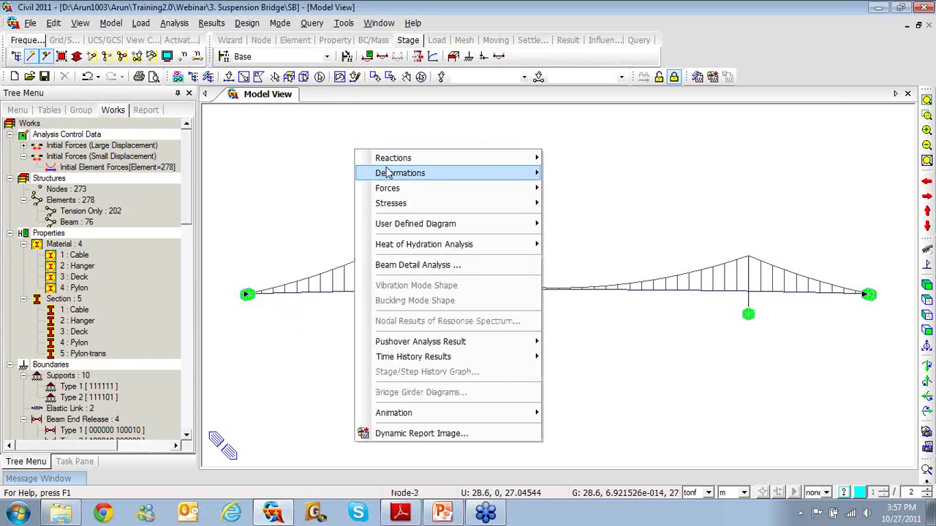
pyautogui.moveTo(444, 178)
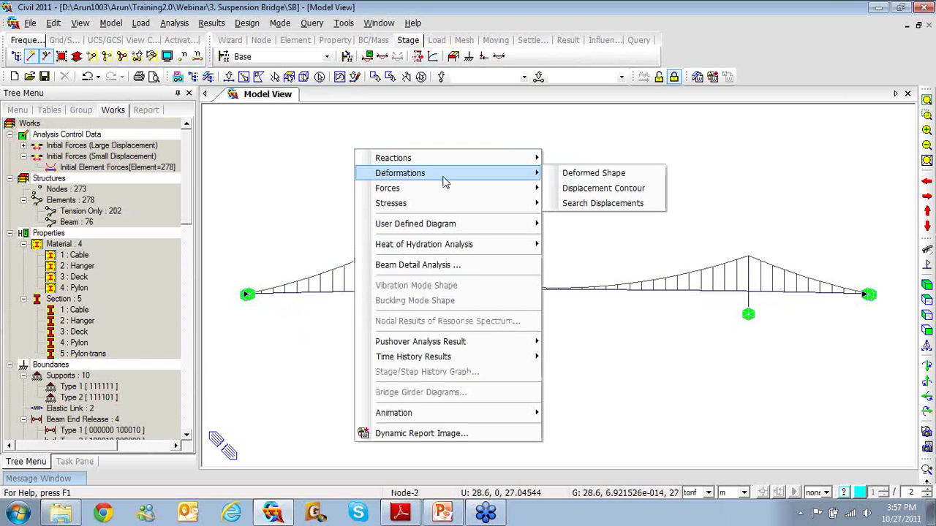
pyautogui.click(610, 176)
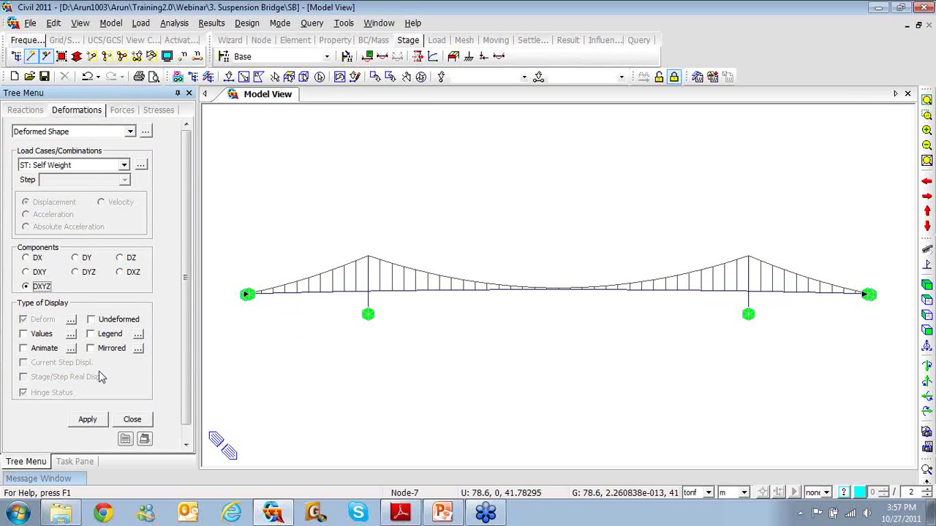
pyautogui.click(90, 320)
pyautogui.click(91, 335)
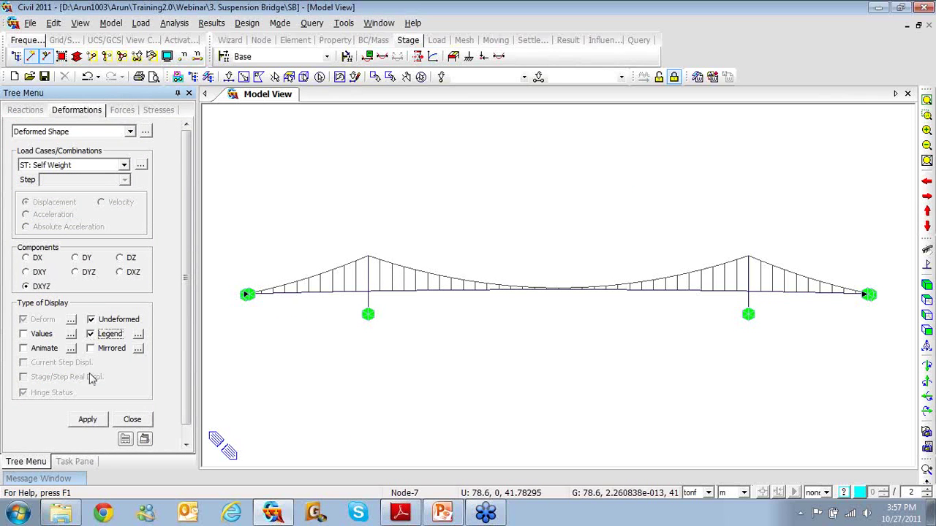
pyautogui.click(88, 419)
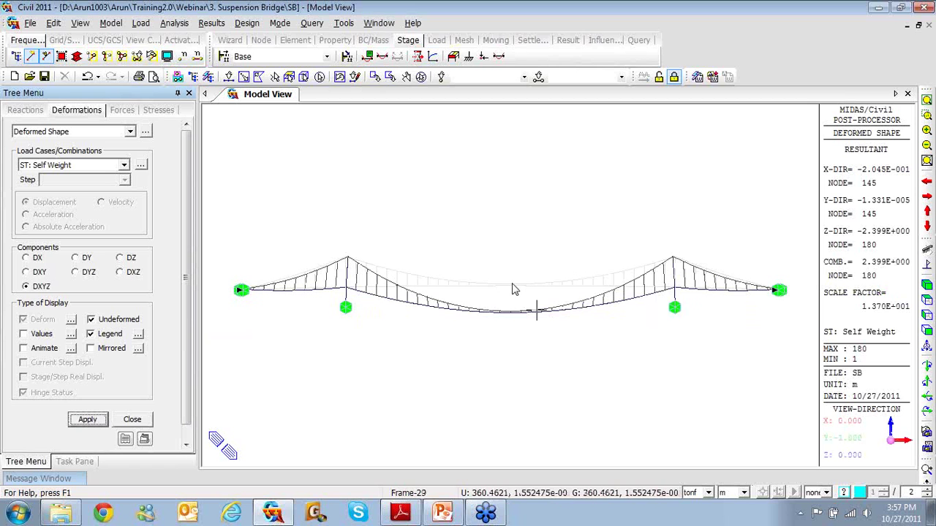
# Step: Set the deformation scale factor to 0.2 for the Self Weight deformed shape of the bridge
pyautogui.moveTo(507, 291)
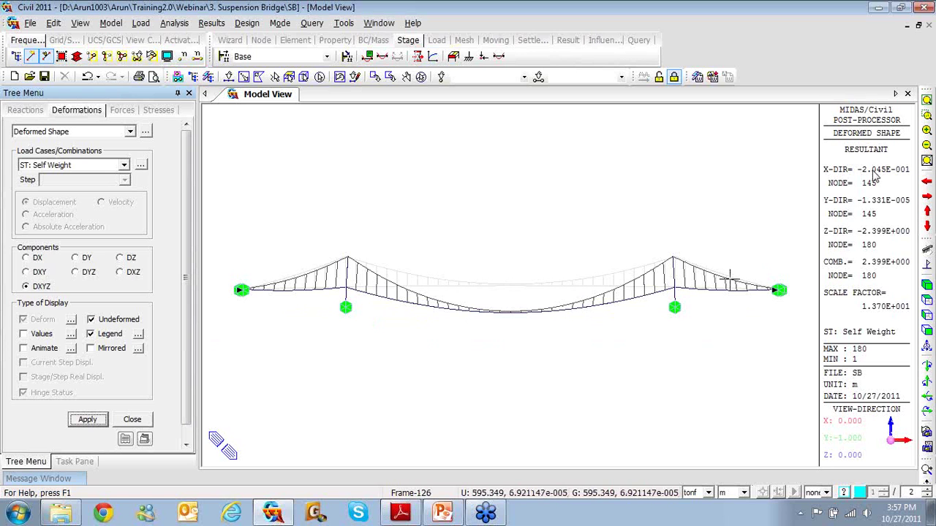
pyautogui.click(71, 320)
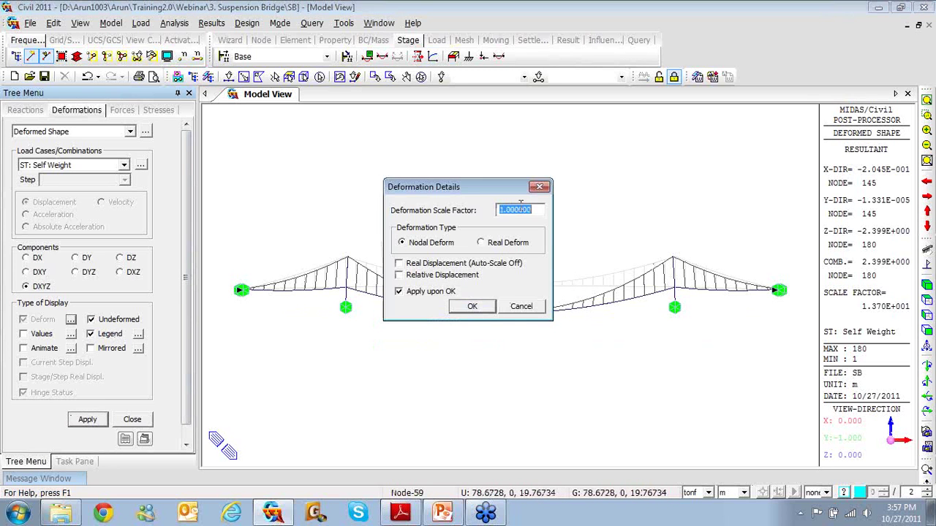
pyautogui.write('0.2')
pyautogui.click(471, 307)
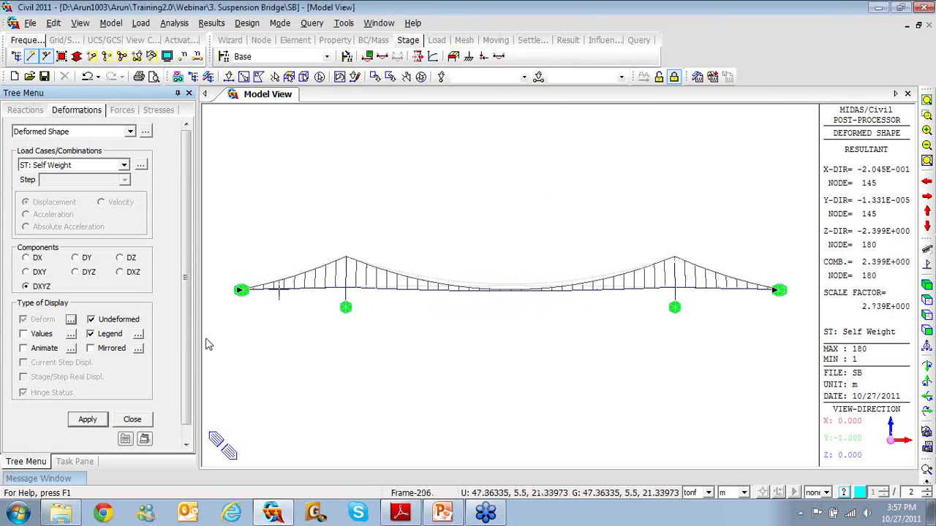
pyautogui.moveTo(279, 292)
# Step: Display the bridge's deformed shape for load cases LC1, LC2 and LC3 in turn
pyautogui.click(122, 166)
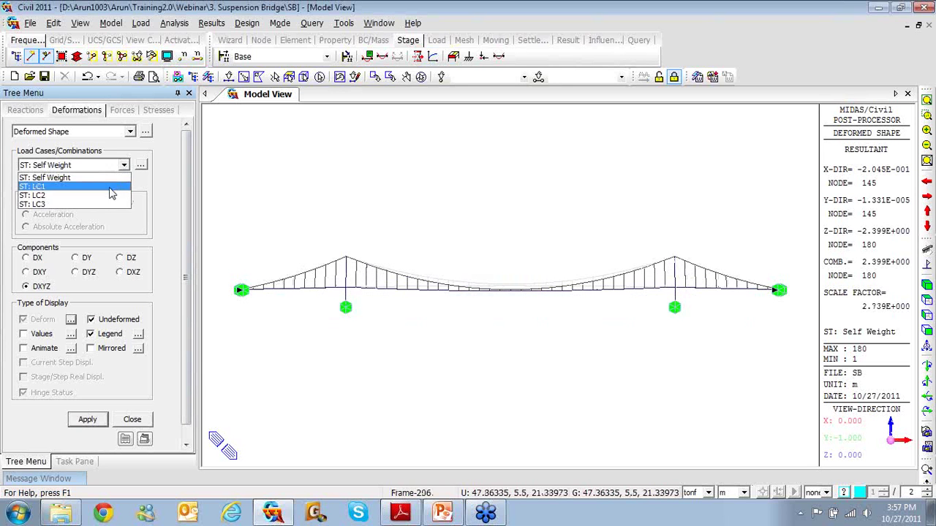
pyautogui.click(110, 190)
pyautogui.click(99, 421)
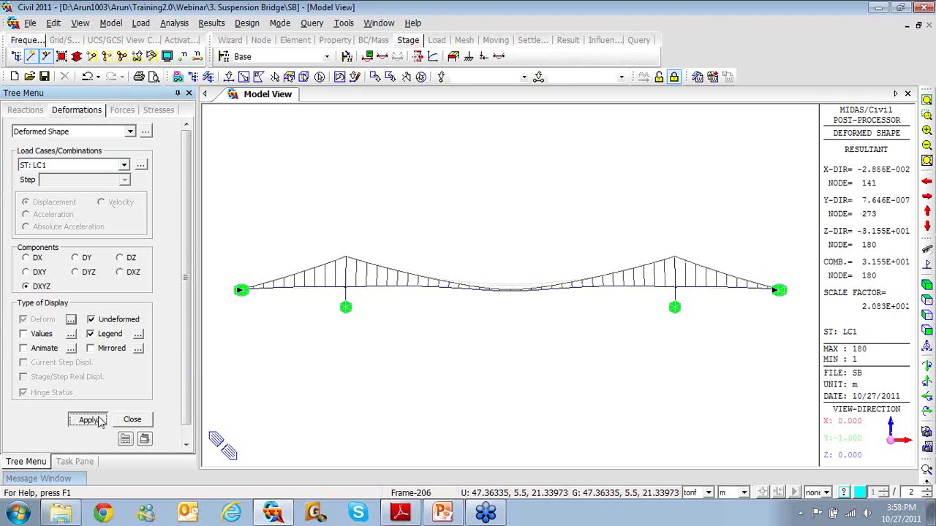
pyautogui.click(123, 165)
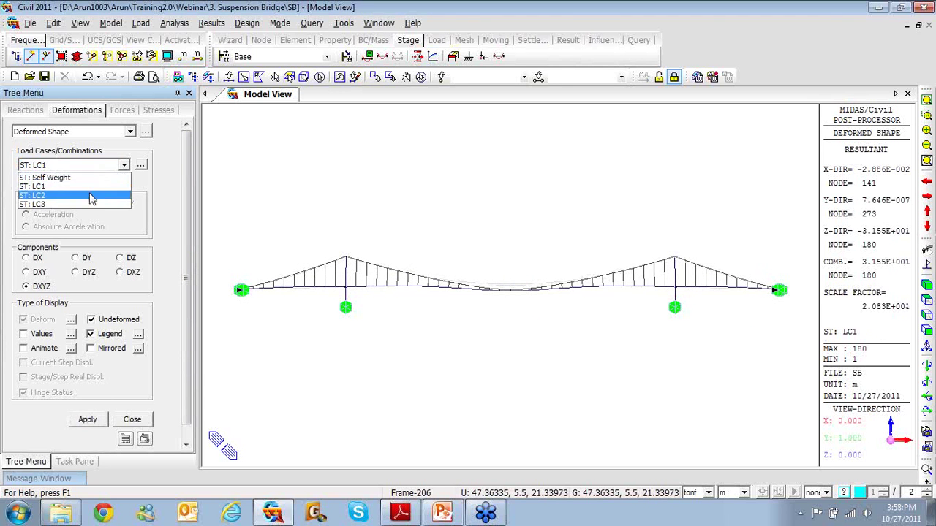
pyautogui.click(93, 196)
pyautogui.click(88, 420)
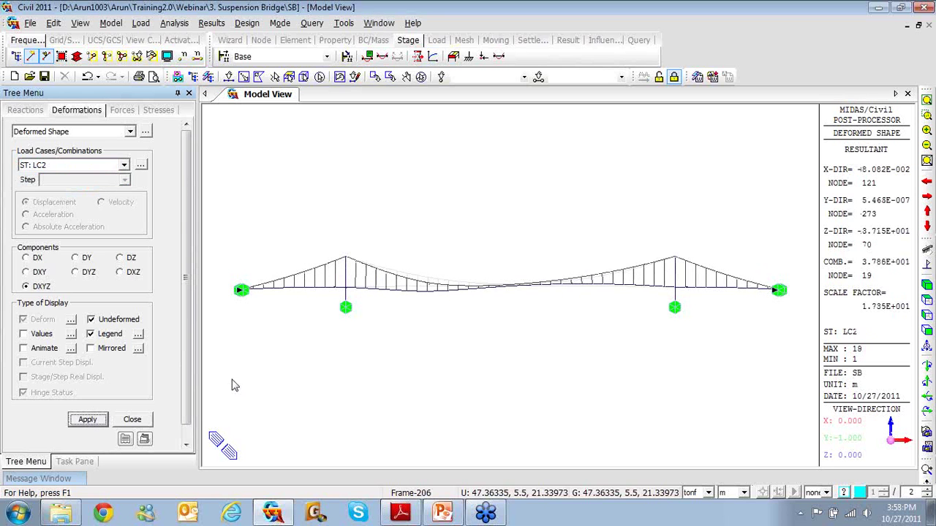
pyautogui.click(123, 165)
pyautogui.click(93, 207)
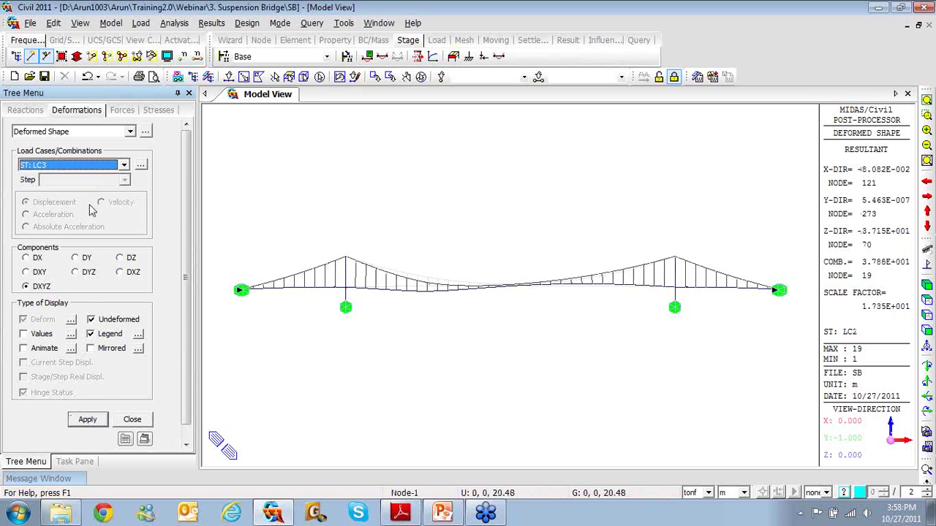
pyautogui.click(89, 420)
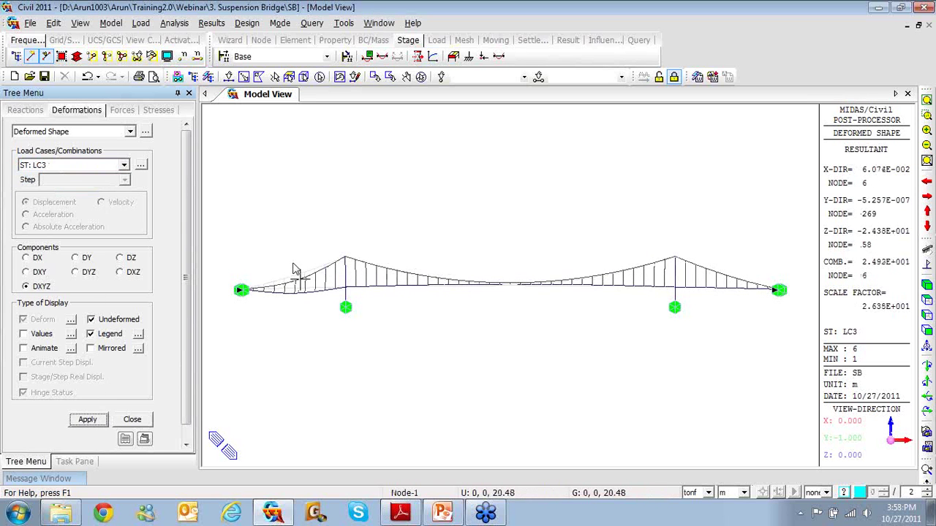
# Step: Turn on the display of nodal loads together with their load values in the model view
pyautogui.click(167, 57)
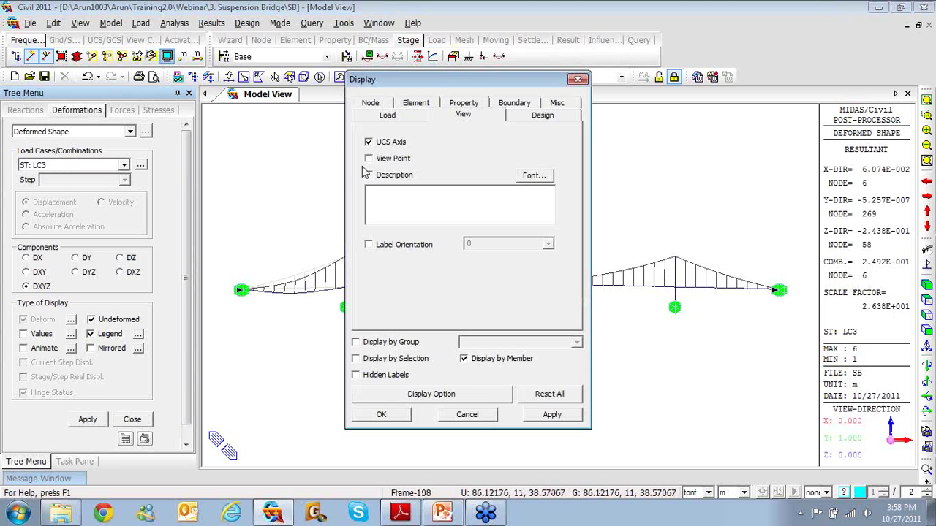
pyautogui.click(374, 105)
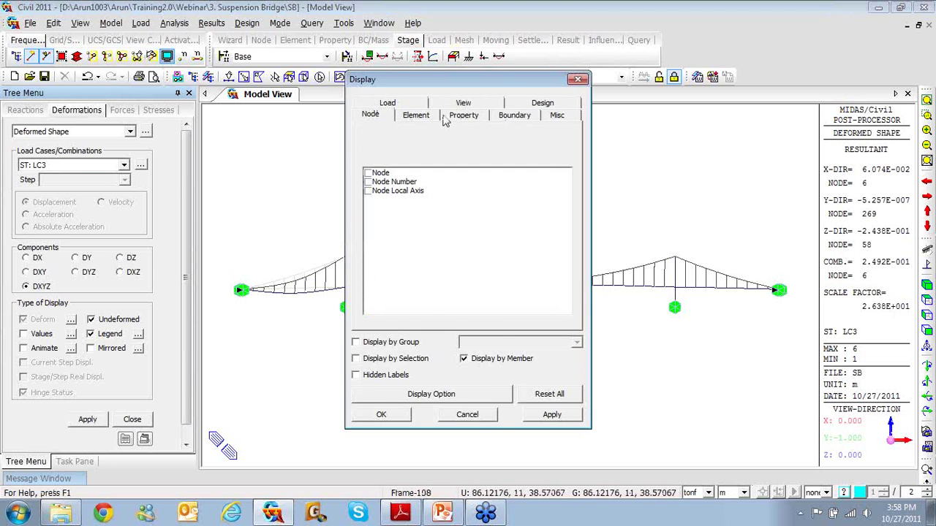
pyautogui.click(380, 104)
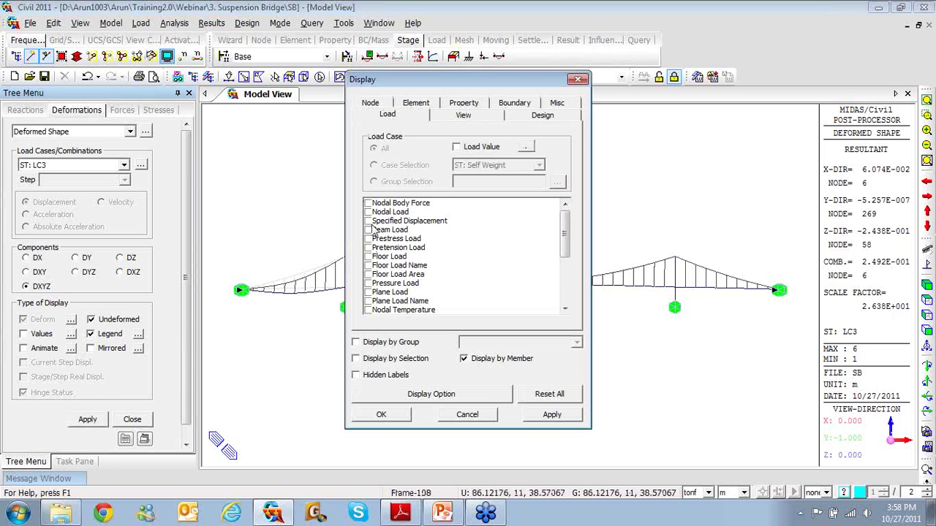
pyautogui.moveTo(564, 232); pyautogui.dragTo(567, 232)
pyautogui.click(368, 212)
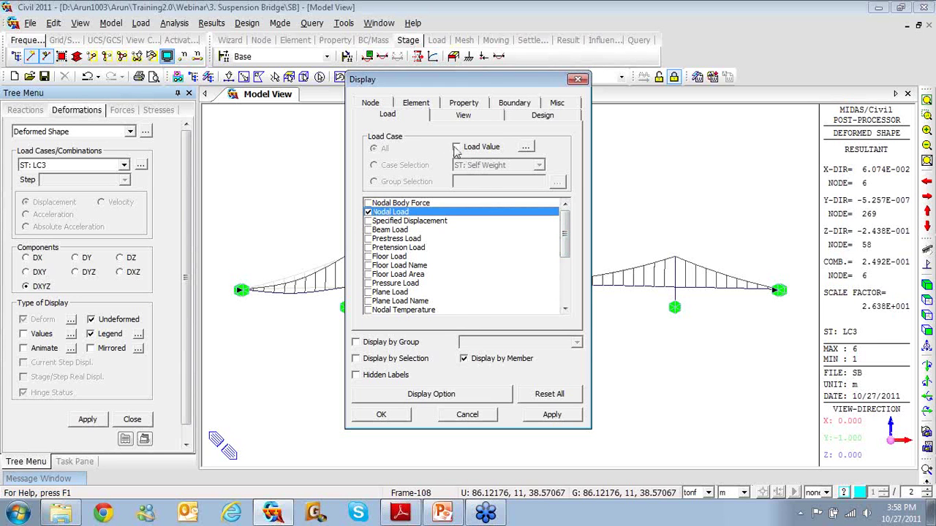
pyautogui.click(381, 414)
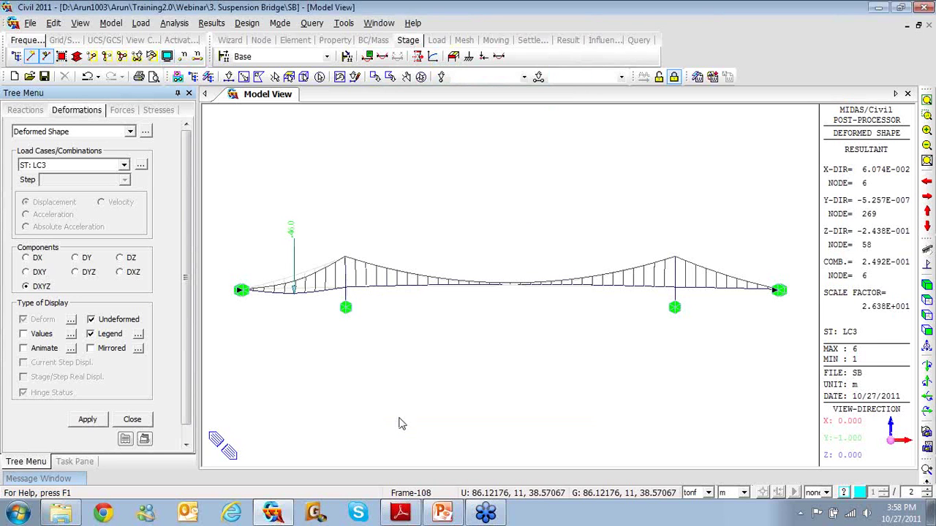
# Step: Display the deformed shape with its nodal load for load case LC1 and for LC2
pyautogui.click(110, 167)
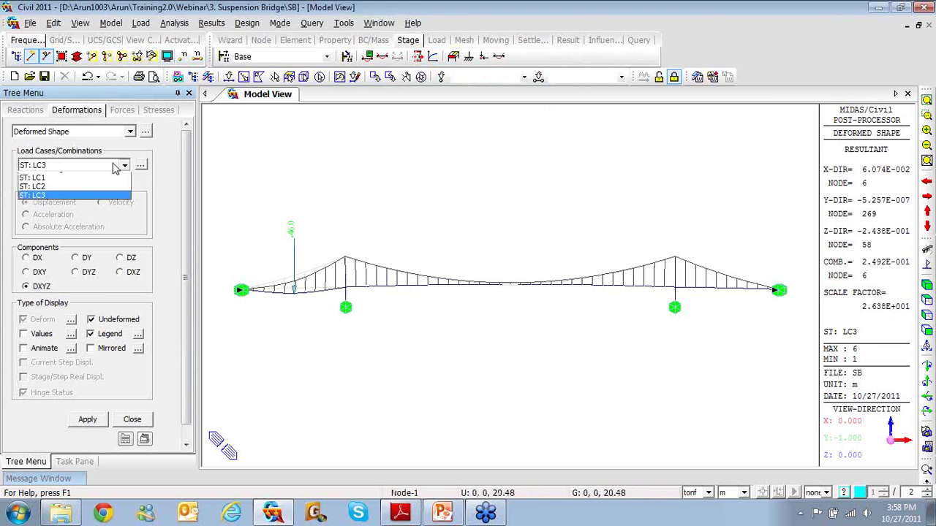
pyautogui.click(114, 186)
pyautogui.click(92, 420)
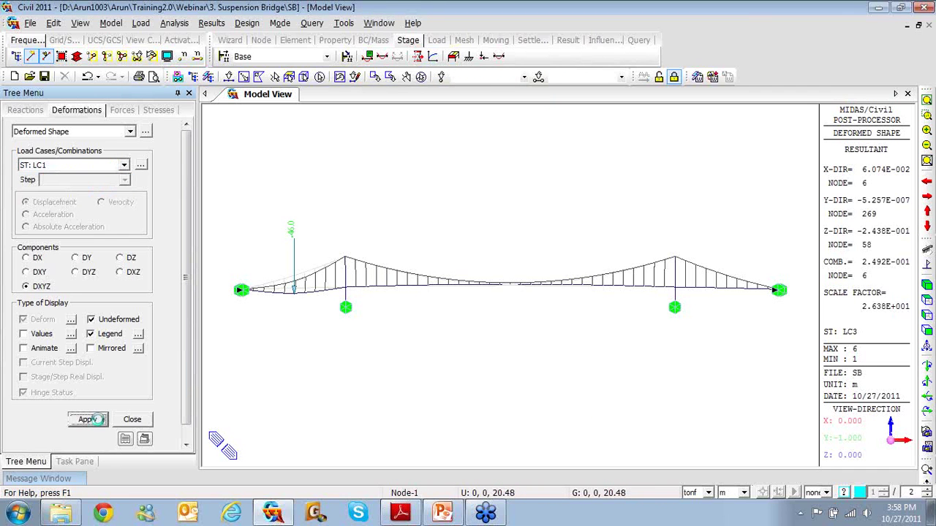
pyautogui.click(124, 165)
pyautogui.click(102, 198)
pyautogui.click(86, 417)
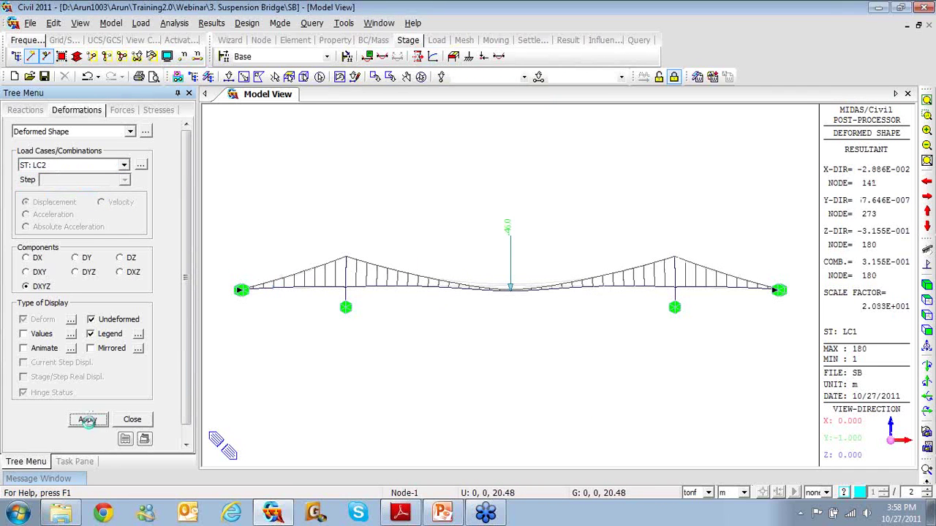
# Step: View the displacement results table of nodes 1to273 for load case LC1 and close it
pyautogui.click(145, 133)
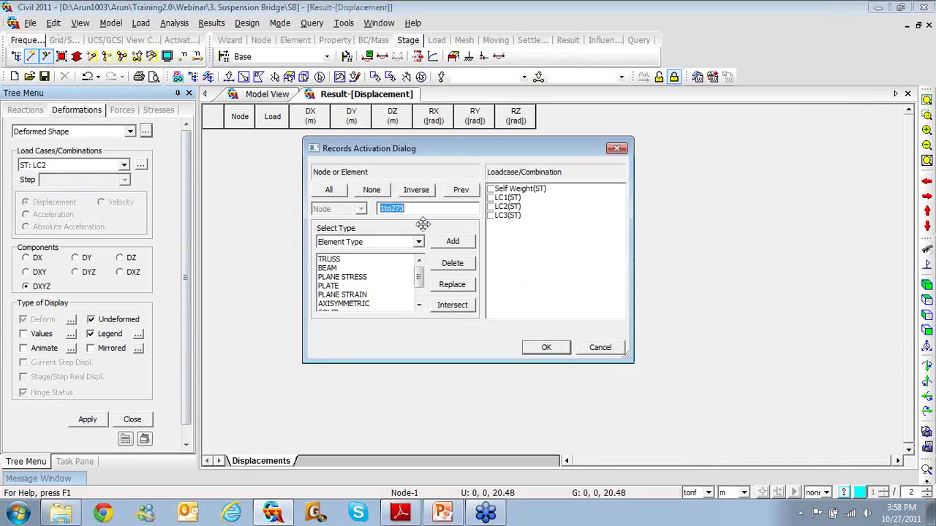
pyautogui.click(491, 198)
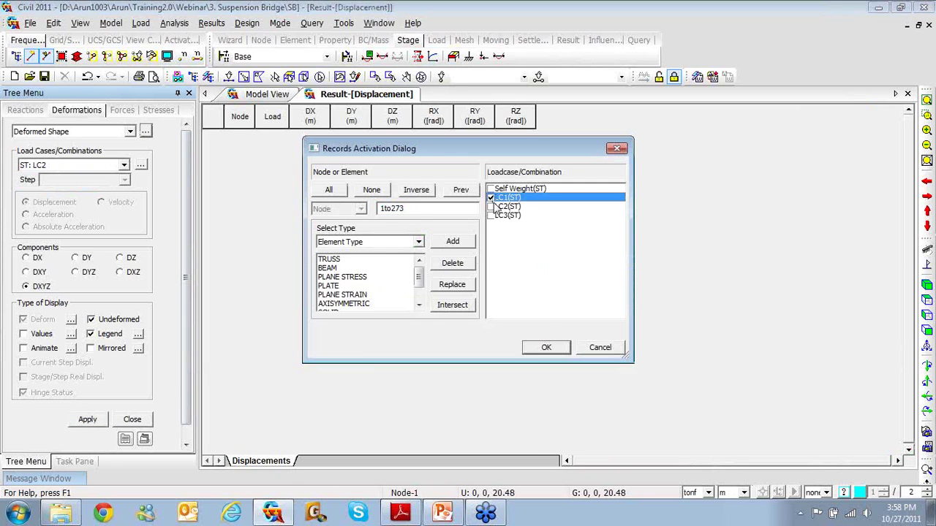
pyautogui.click(546, 347)
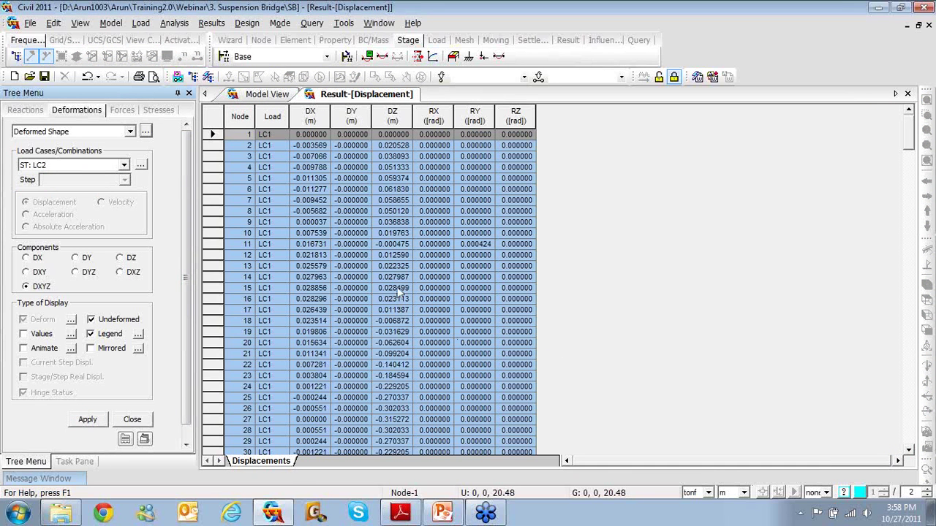
pyautogui.click(907, 94)
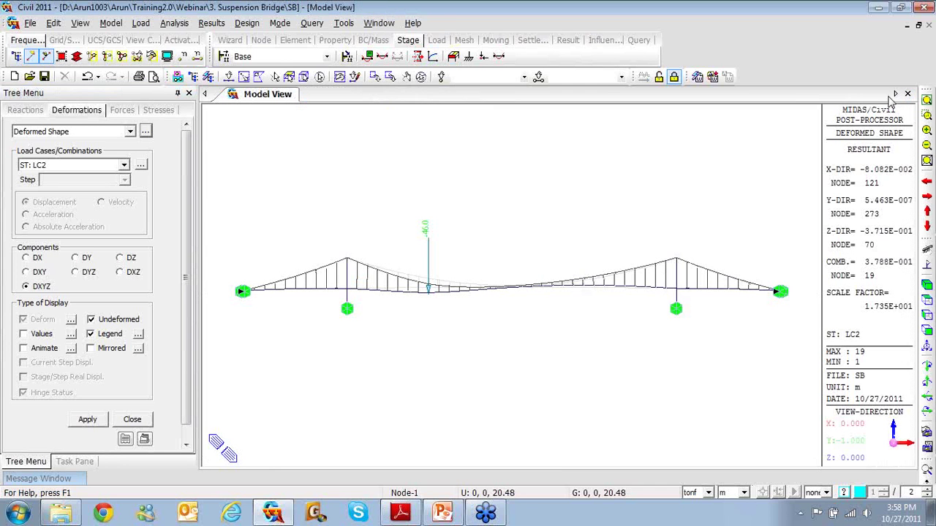
# Step: Display the truss force contour on the deformed bridge for load case LC1
pyautogui.click(123, 110)
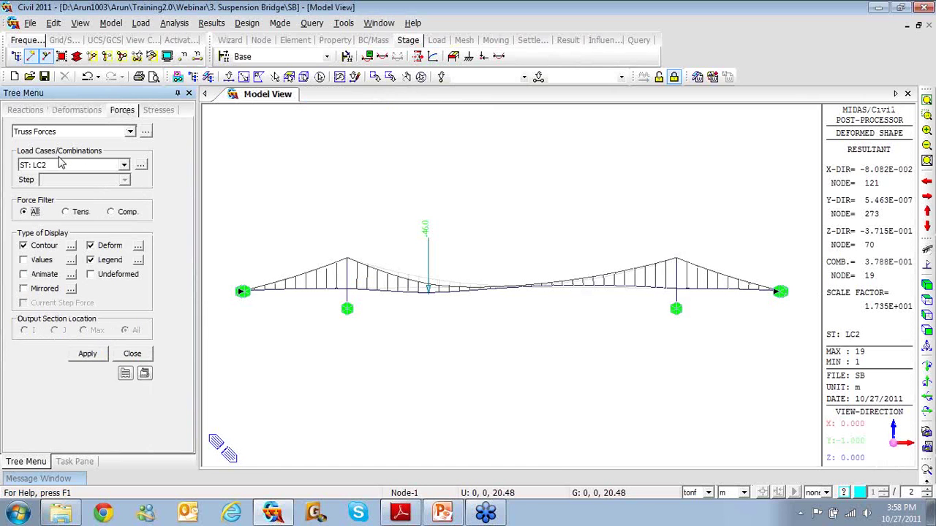
pyautogui.click(114, 166)
pyautogui.click(103, 191)
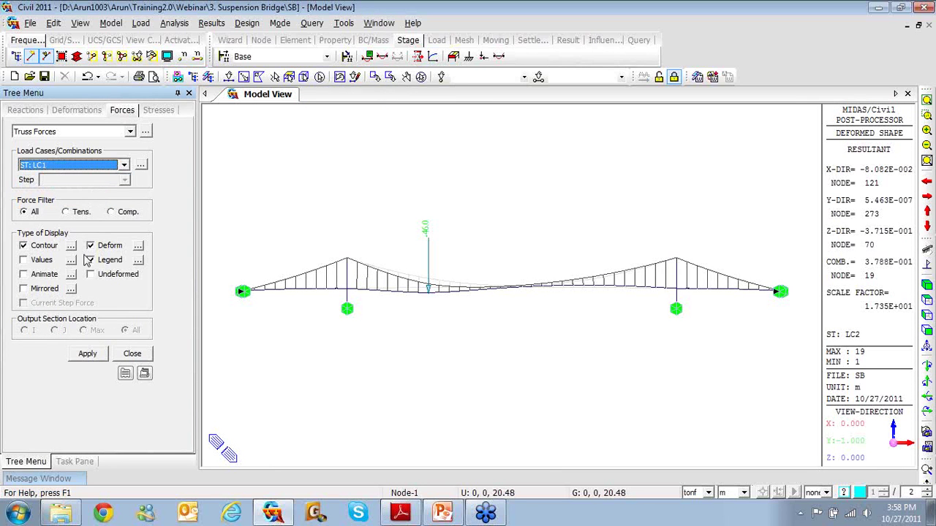
pyautogui.click(87, 354)
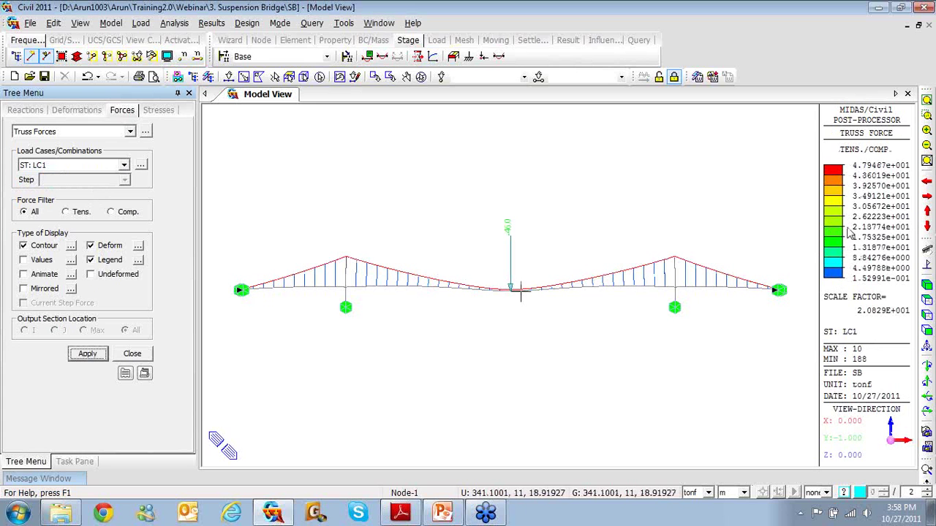
# Step: Tabulate the truss forces of elements 1to202 for load case LC1 and return to the model view
pyautogui.click(145, 131)
pyautogui.click(491, 198)
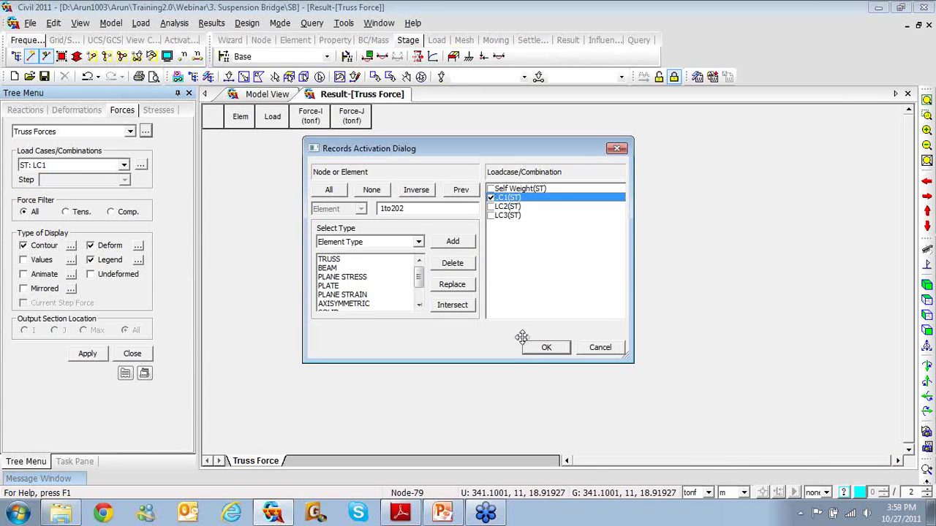
pyautogui.click(541, 349)
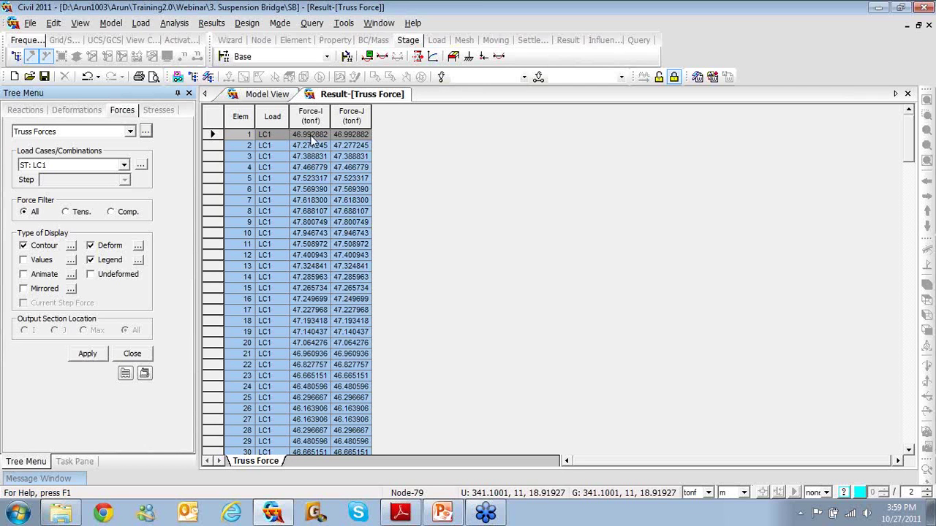
pyautogui.click(234, 94)
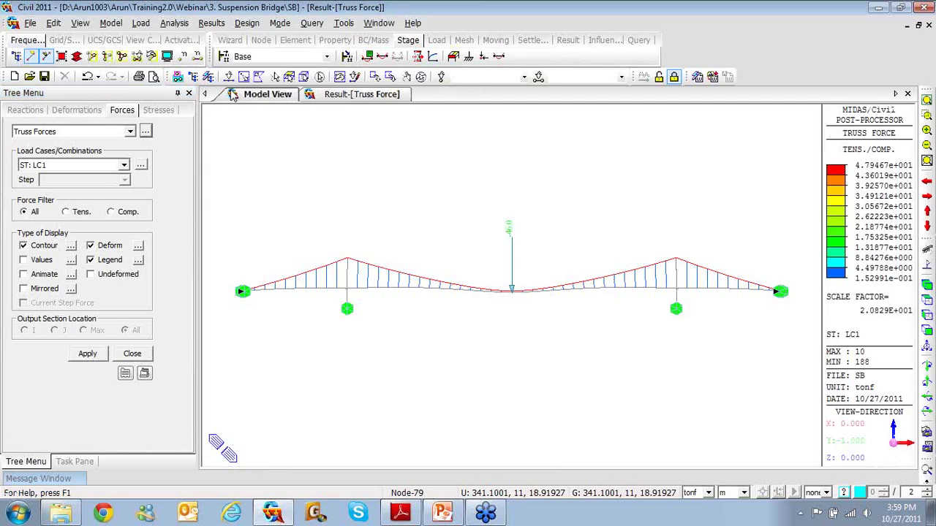
# Step: Try to add the initial force of load case LC1 to the element forces in the small displacement initial force control data
pyautogui.click(140, 23)
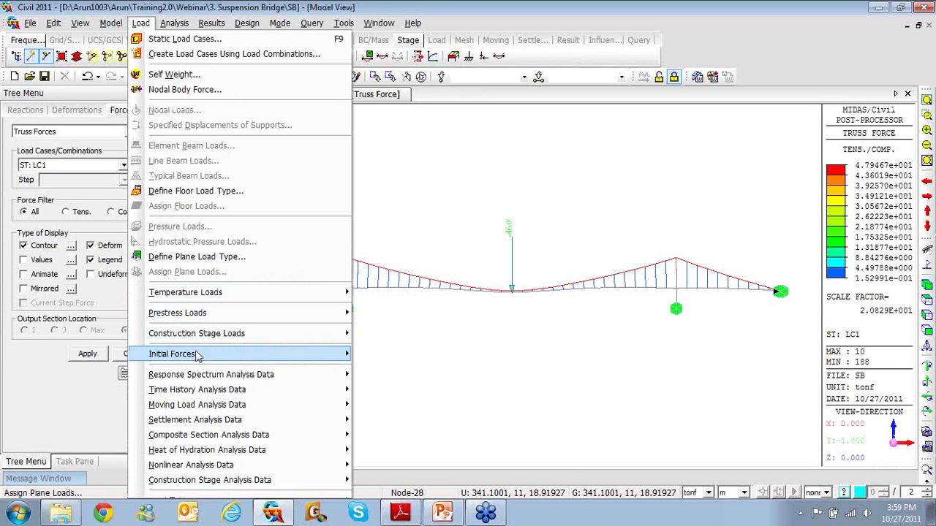
pyautogui.moveTo(201, 356)
pyautogui.moveTo(383, 370)
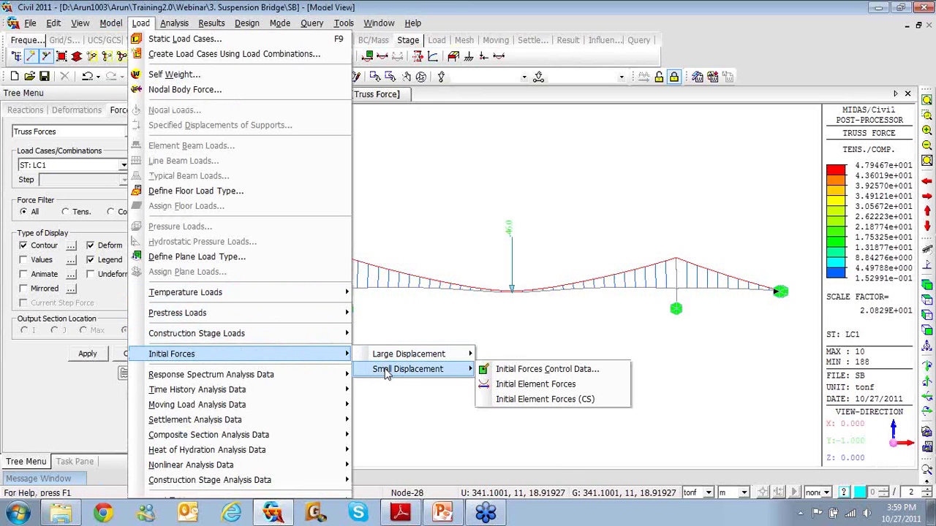
pyautogui.click(509, 373)
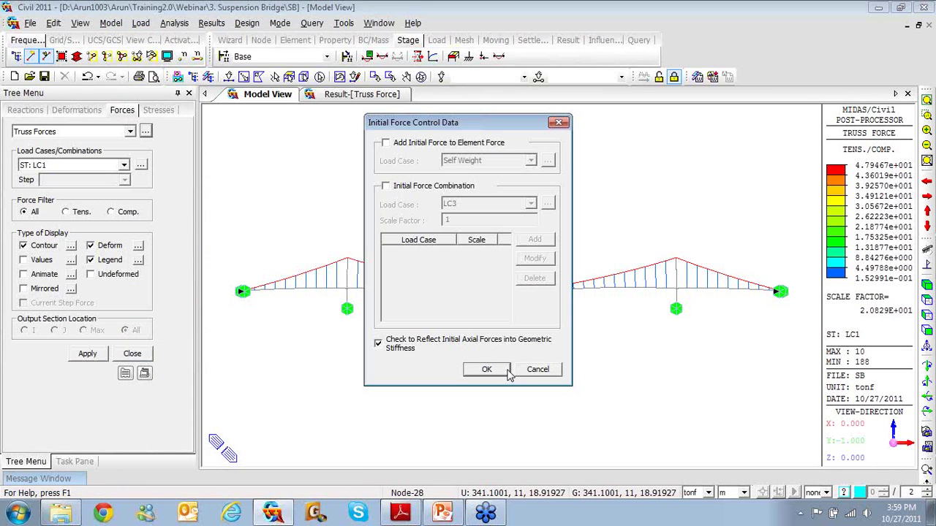
pyautogui.click(398, 146)
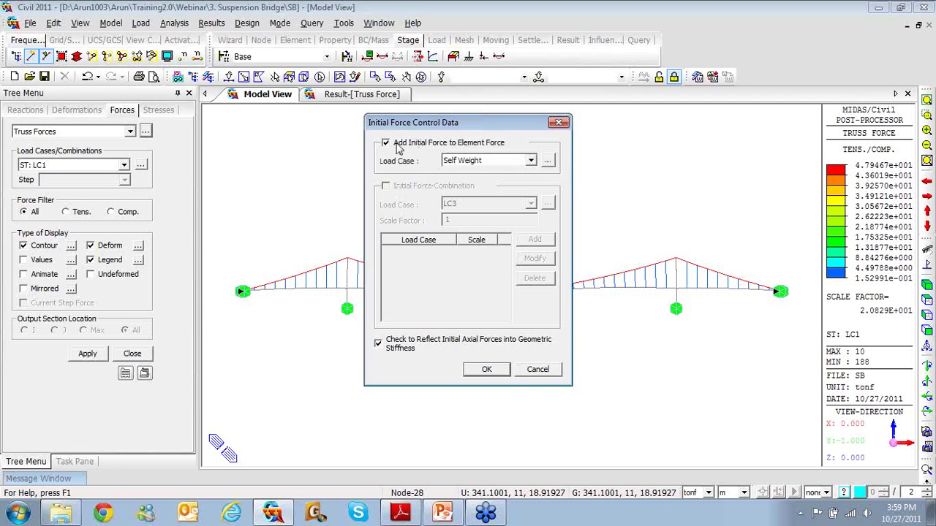
pyautogui.click(531, 161)
pyautogui.click(492, 181)
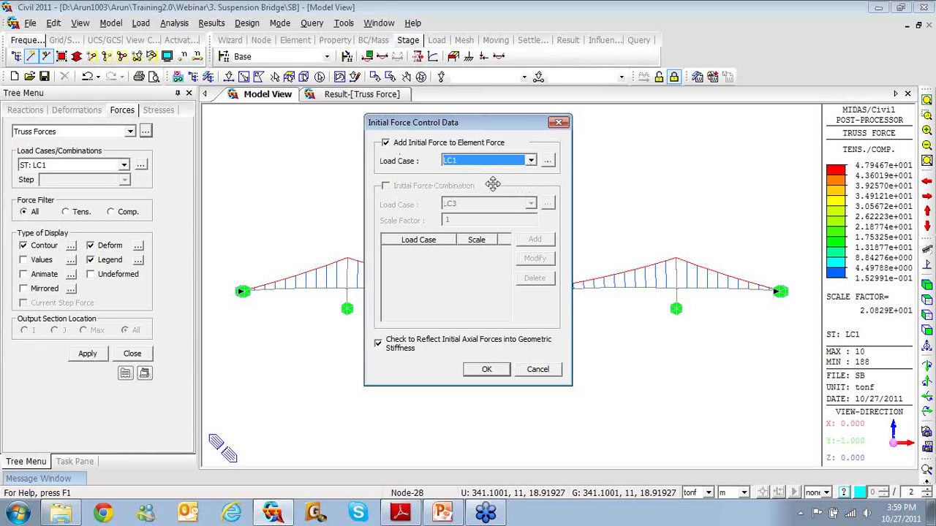
pyautogui.click(485, 372)
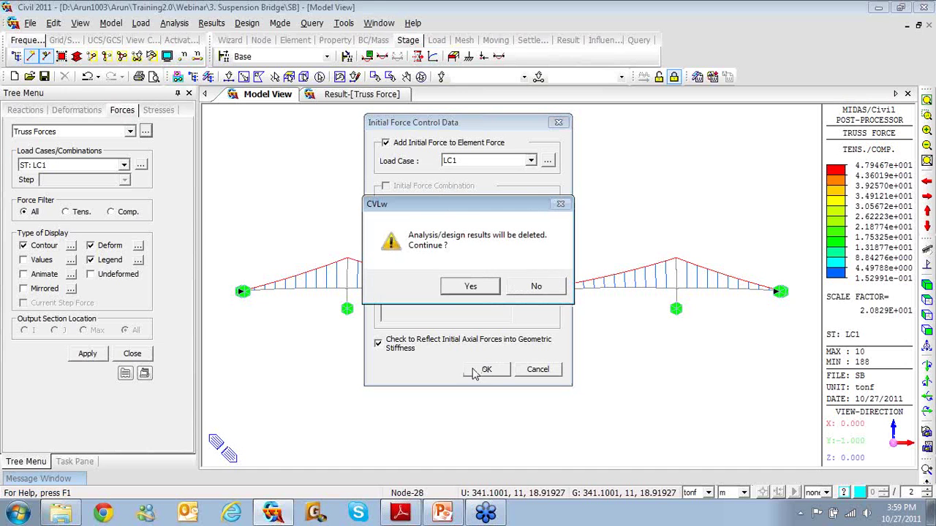
pyautogui.click(528, 285)
pyautogui.click(560, 122)
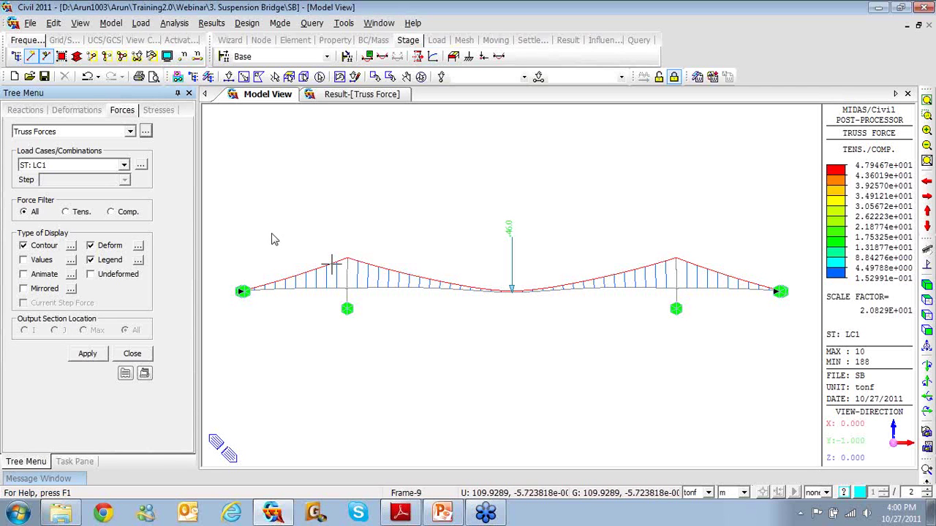
# Step: Save a copy of the suspension bridge model under the file name SB-CS
pyautogui.moveTo(273, 239)
pyautogui.click(30, 23)
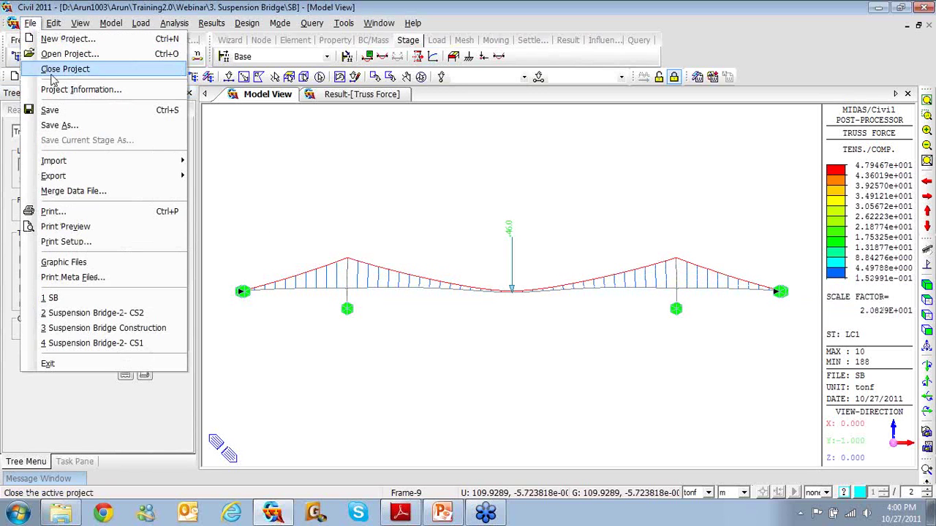
pyautogui.click(60, 125)
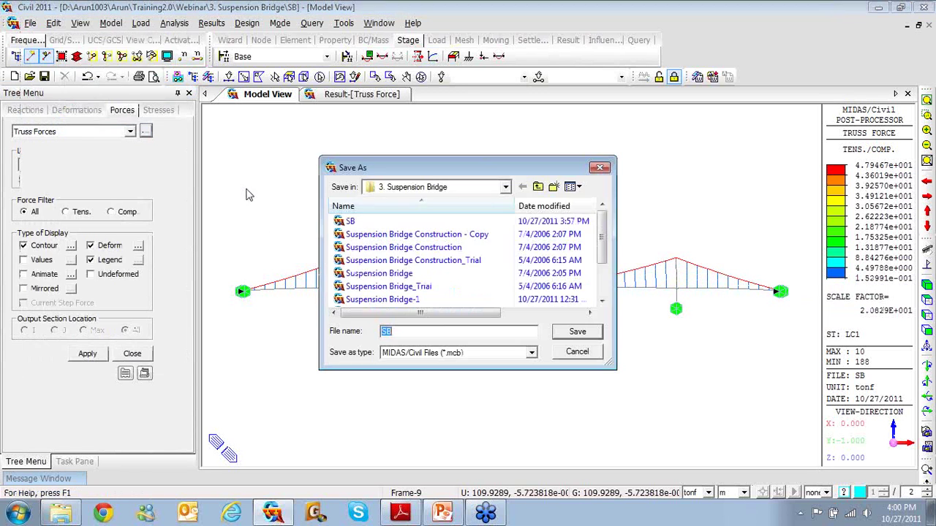
pyautogui.click(431, 332)
pyautogui.write('-')
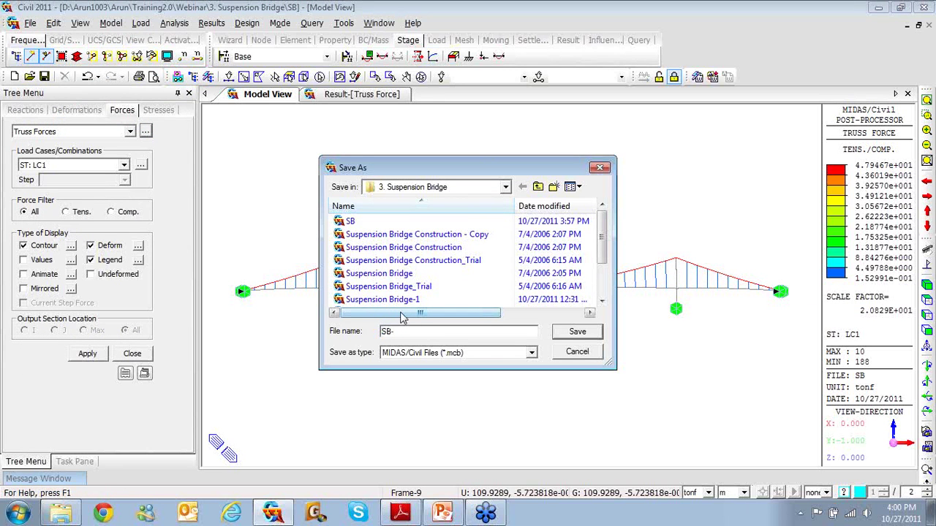
pyautogui.write('cs')
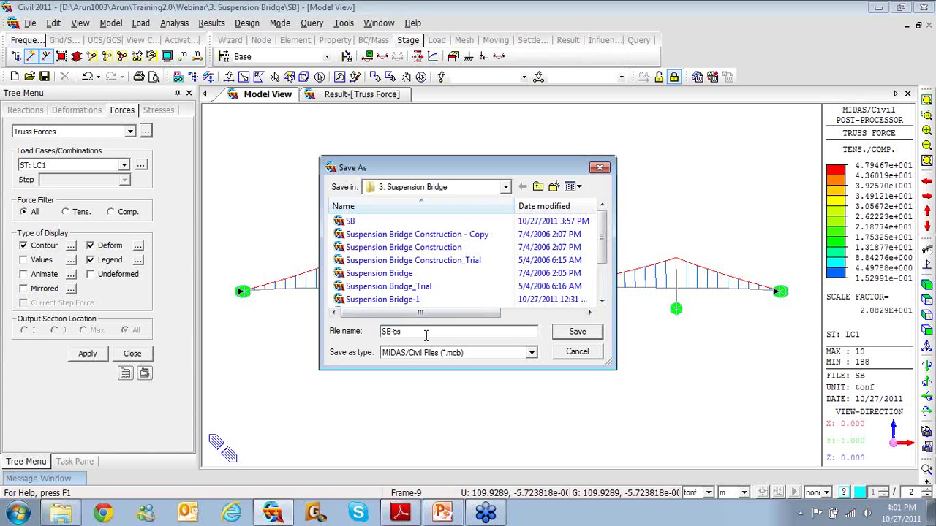
pyautogui.moveTo(425, 334); pyautogui.dragTo(397, 333)
pyautogui.write('CS')
pyautogui.click(577, 333)
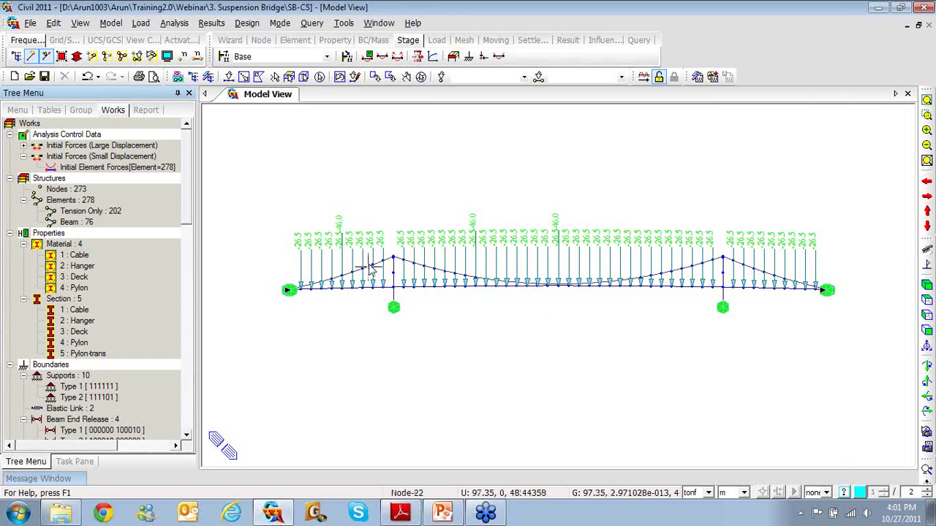
# Step: Turn off the display of nodal loads in the model view
pyautogui.click(166, 56)
pyautogui.click(367, 212)
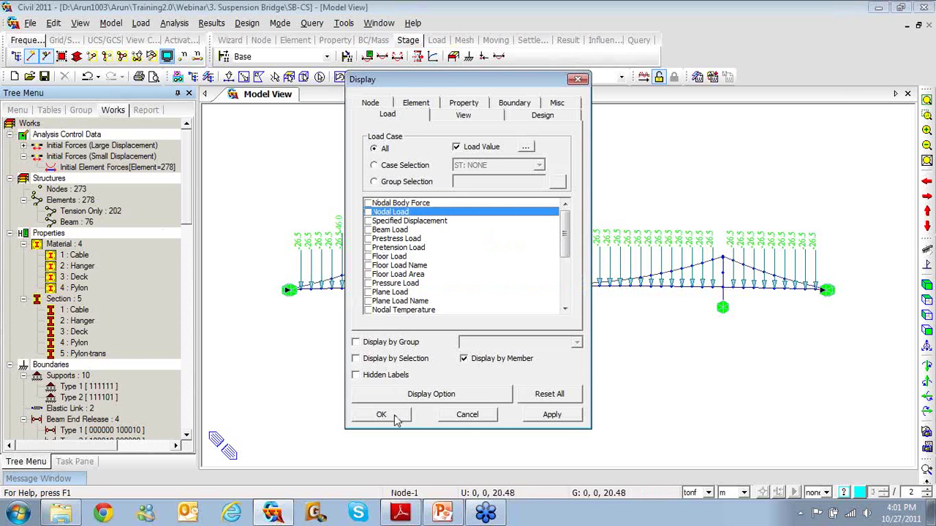
pyautogui.click(394, 414)
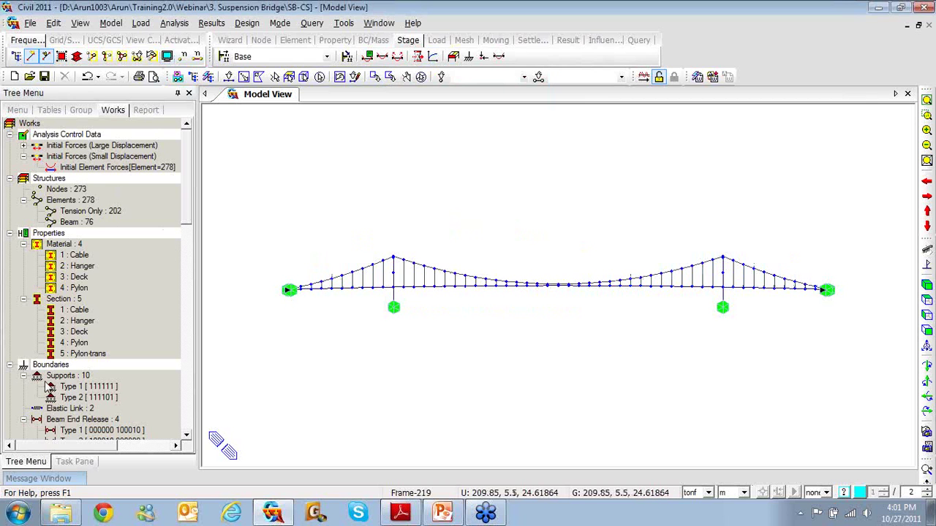
# Step: Examine the large and small displacement initial force entries in the works tree and the existing structure groups
pyautogui.click(24, 375)
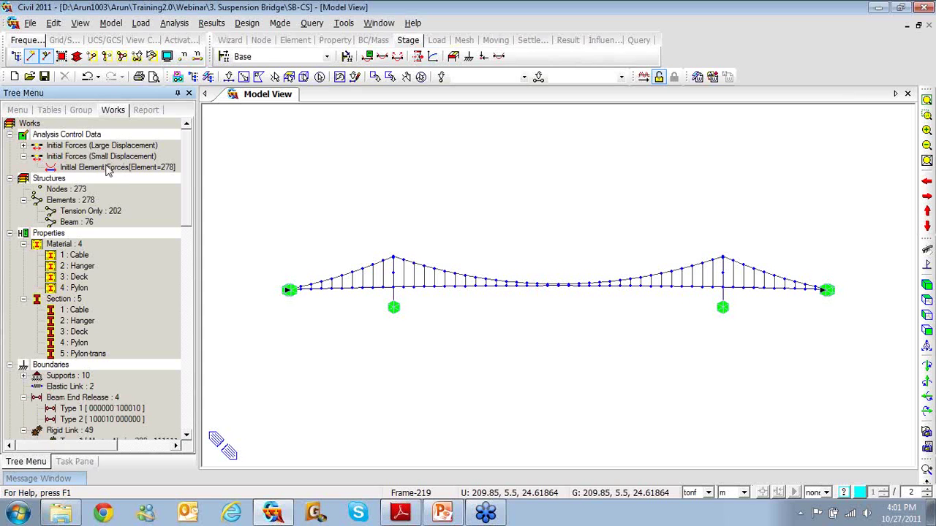
pyautogui.click(24, 156)
pyautogui.click(23, 145)
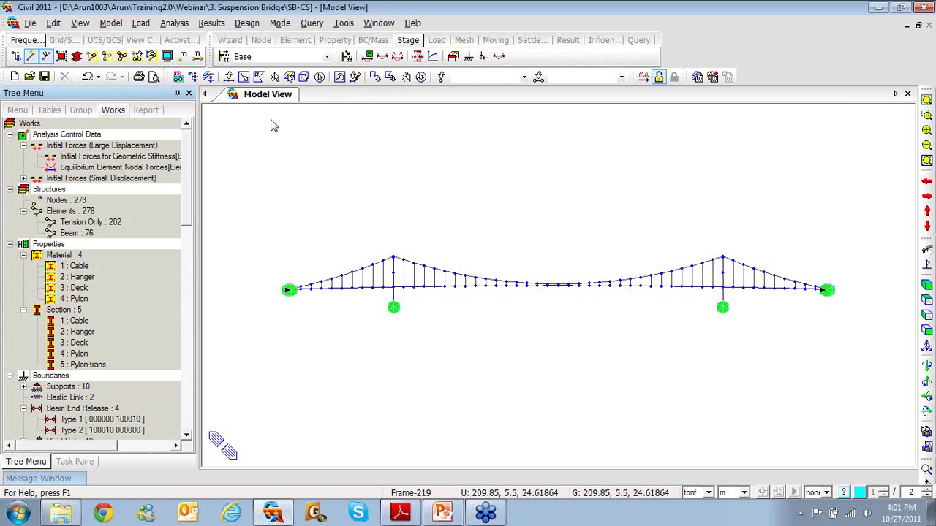
pyautogui.click(81, 110)
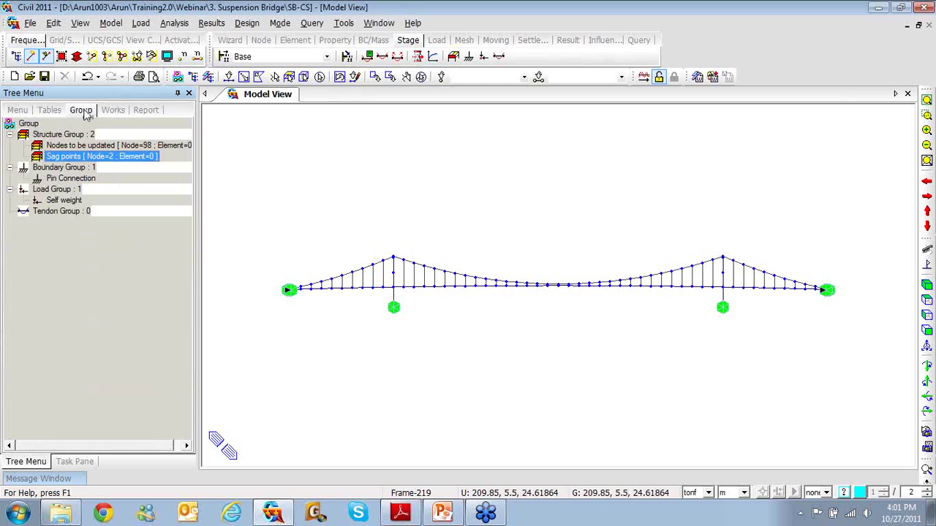
pyautogui.rightClick(76, 139)
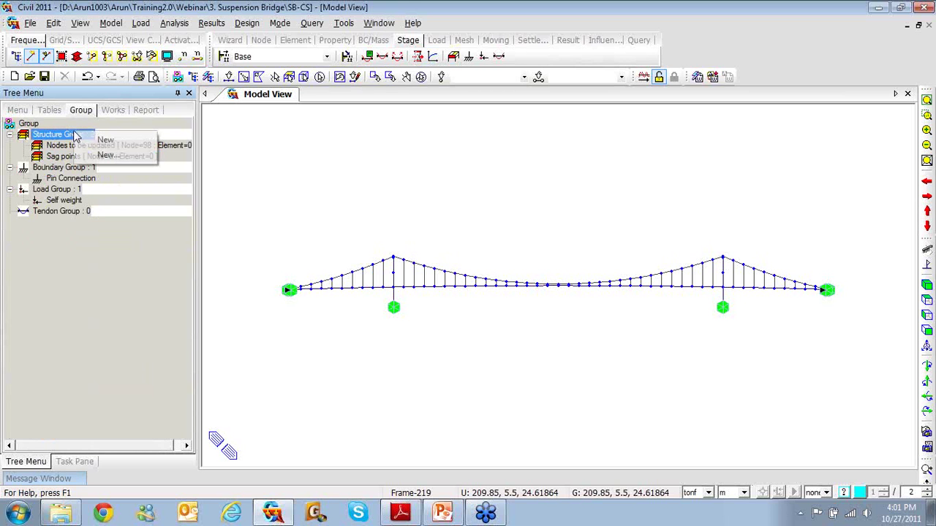
pyautogui.click(73, 244)
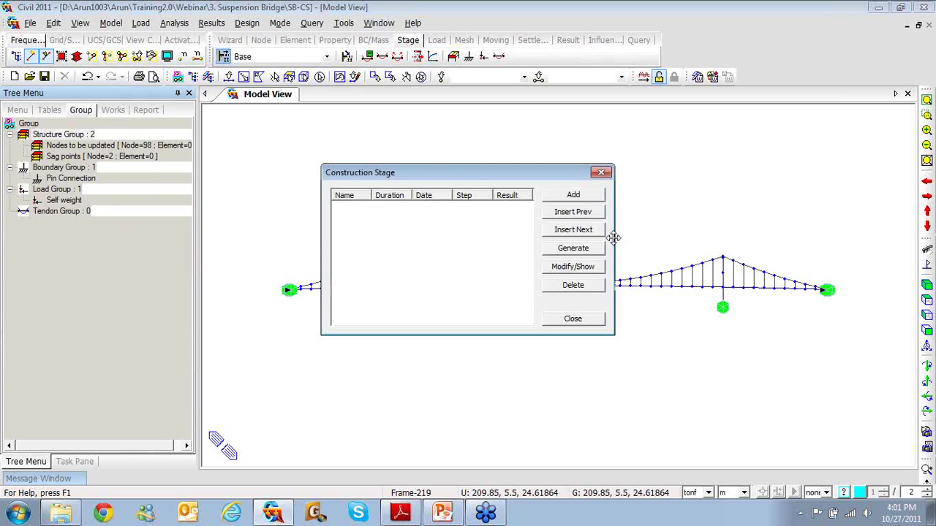
# Step: Generate construction stages named CS with suffixes 0 to 7, with stage results saved
pyautogui.click(588, 253)
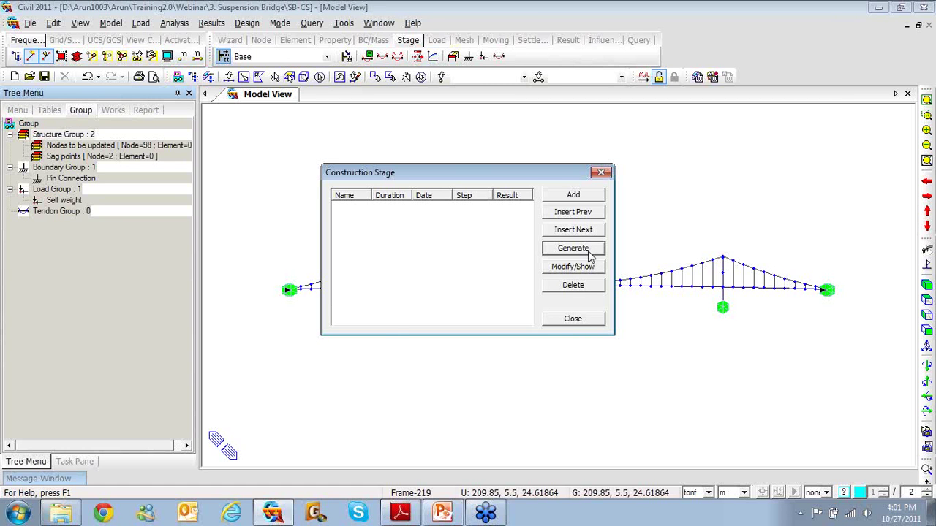
pyautogui.click(589, 253)
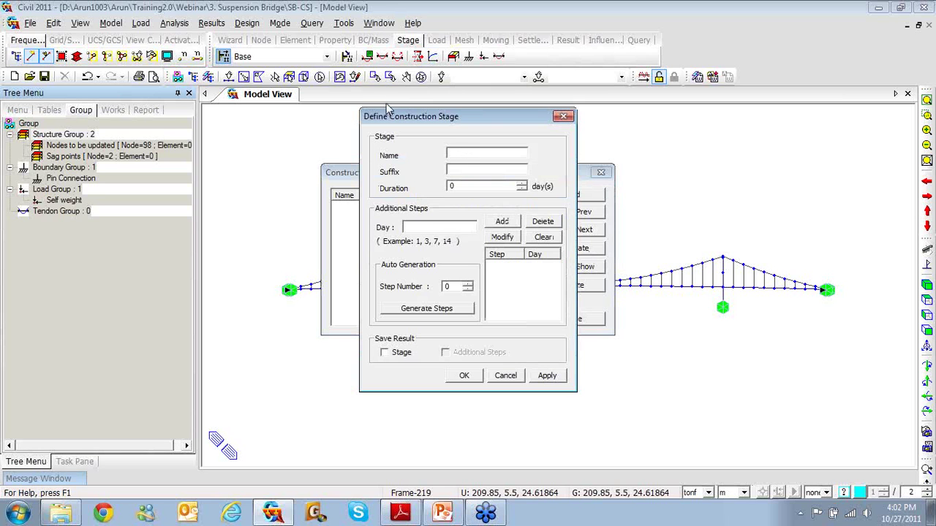
pyautogui.write('CS')
pyautogui.click(465, 176)
pyautogui.write('0')
pyautogui.write(', ')
pyautogui.write('2to')
pyautogui.press('BackSpace')
pyautogui.press('BackSpace')
pyautogui.press('BackSpace')
pyautogui.write('to7')
pyautogui.click(385, 354)
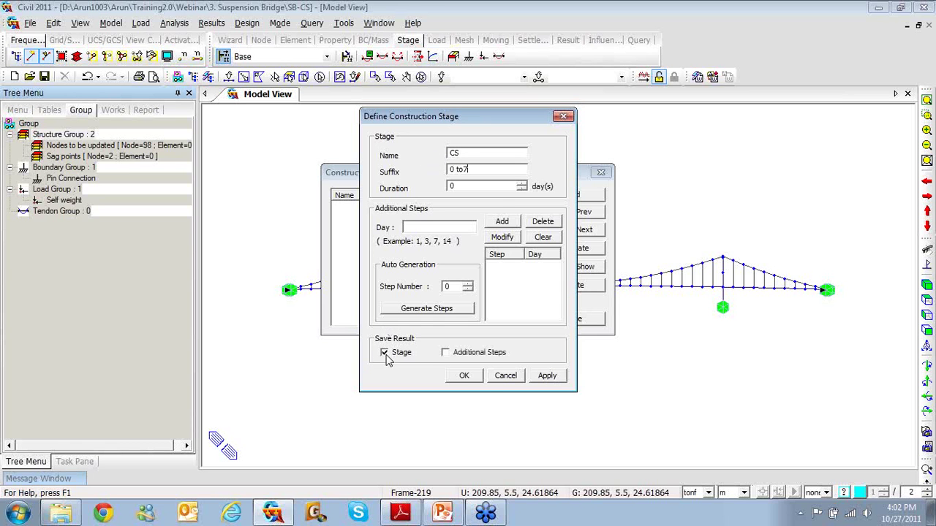
pyautogui.click(465, 376)
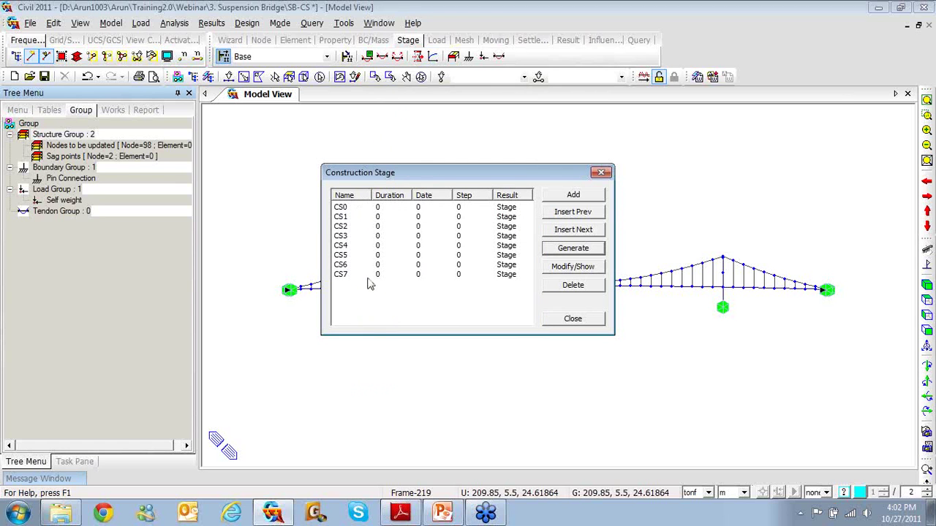
pyautogui.click(571, 323)
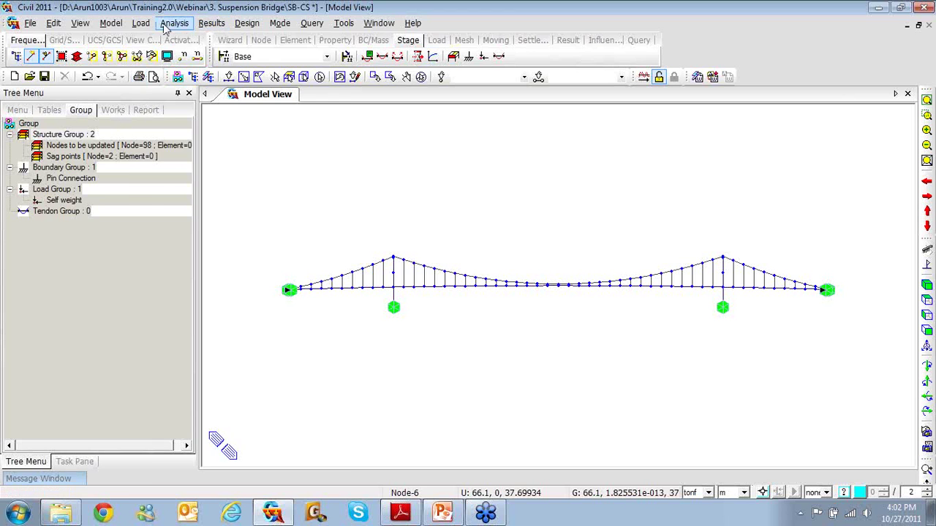
# Step: Delete static load cases LC1, LC2 and LC3
pyautogui.click(141, 23)
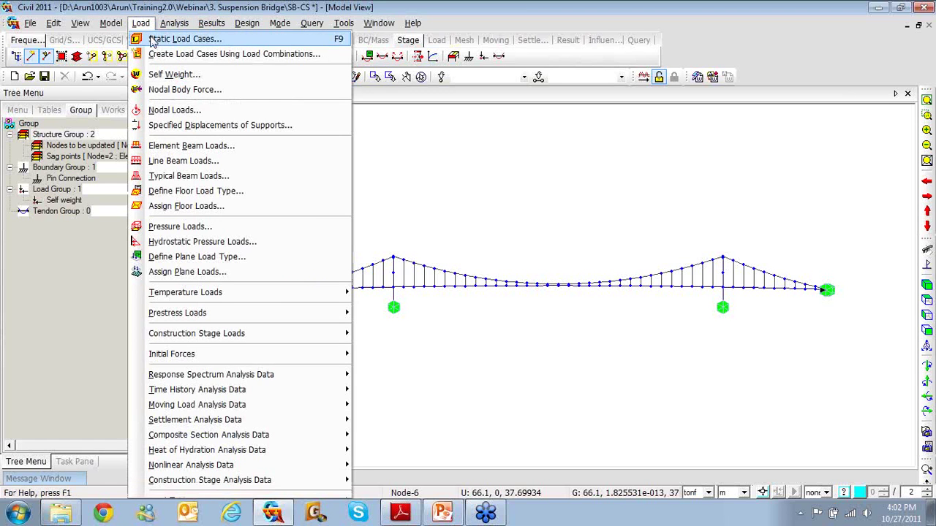
pyautogui.click(157, 38)
pyautogui.moveTo(18, 155); pyautogui.dragTo(18, 178)
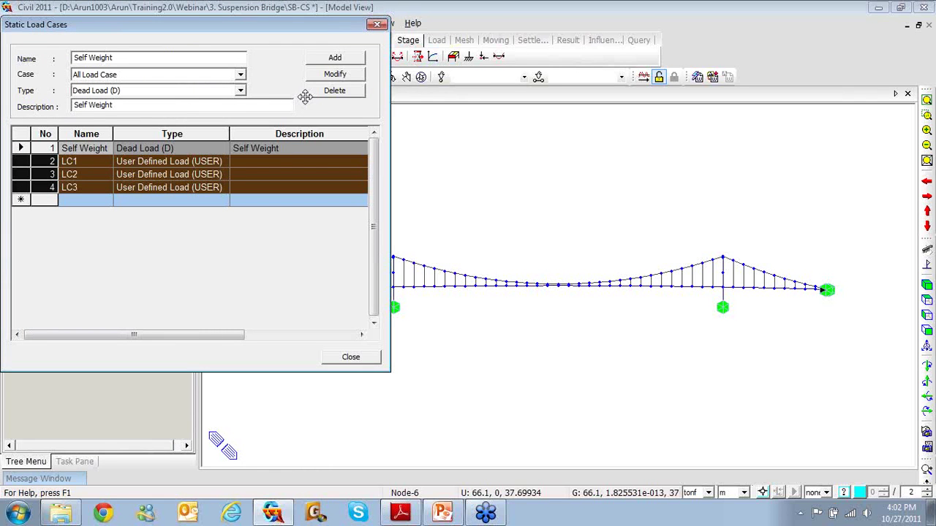
pyautogui.click(334, 90)
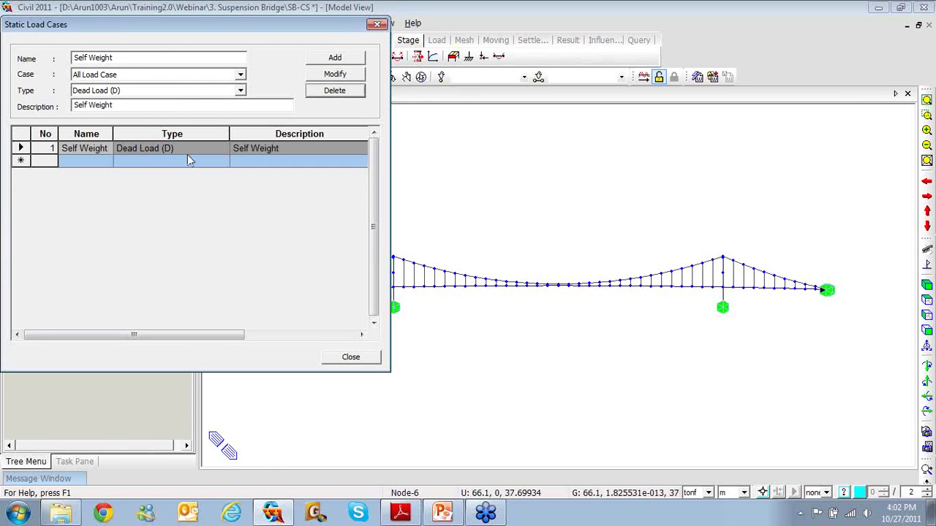
# Step: Change the Self Weight load case type to Construction Stage Load (CS)
pyautogui.click(241, 90)
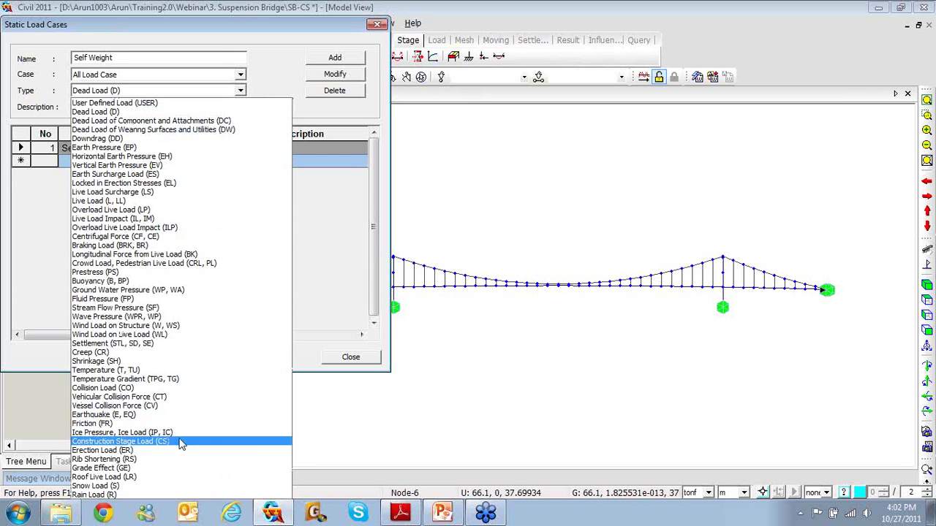
pyautogui.click(176, 441)
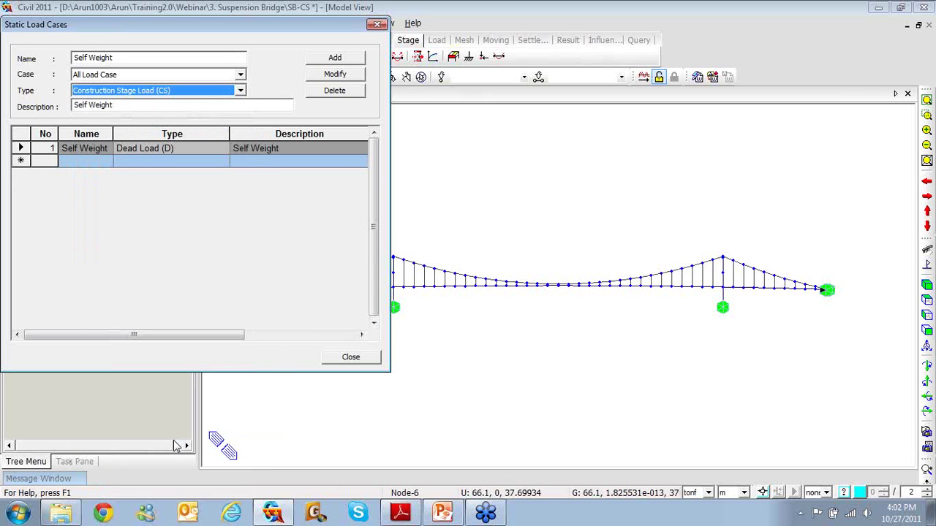
pyautogui.click(336, 75)
pyautogui.click(350, 358)
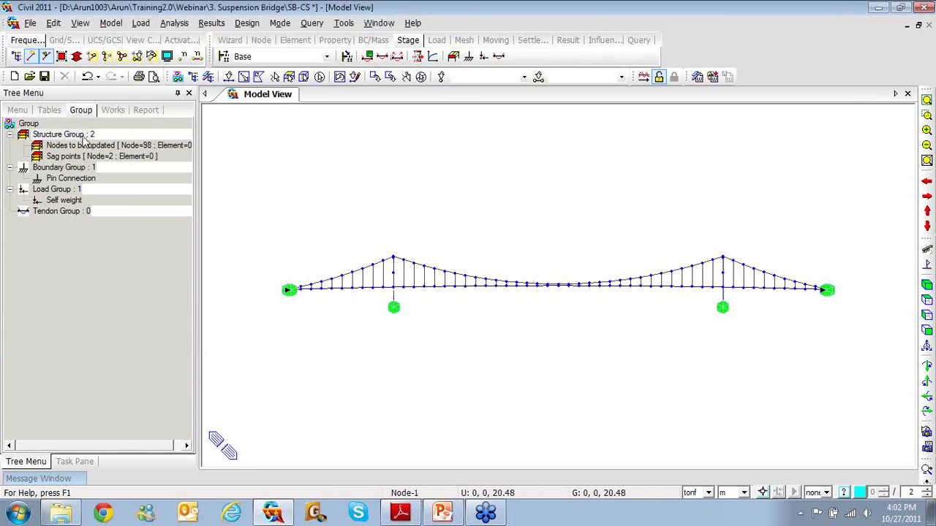
# Step: Define new structure groups named S_G with suffixes 0 and 2 to 7
pyautogui.rightClick(84, 137)
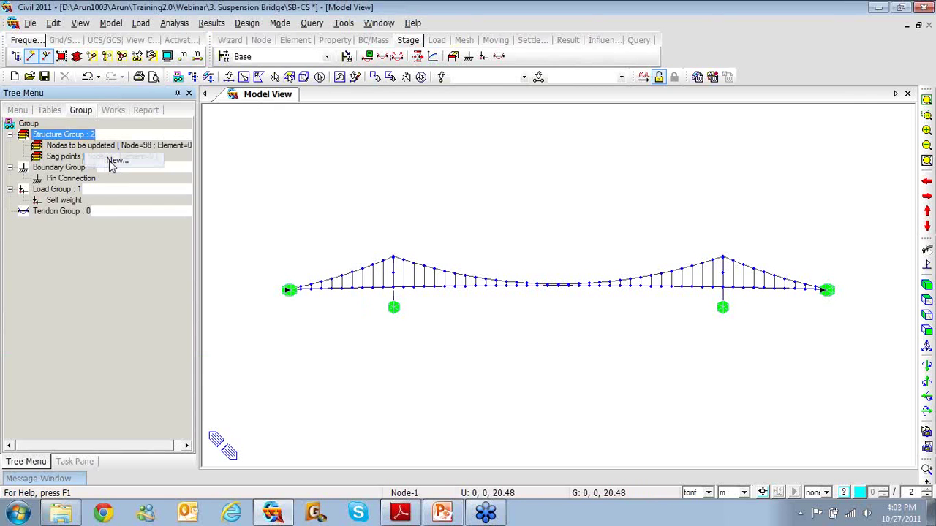
pyautogui.click(109, 160)
pyautogui.click(110, 53)
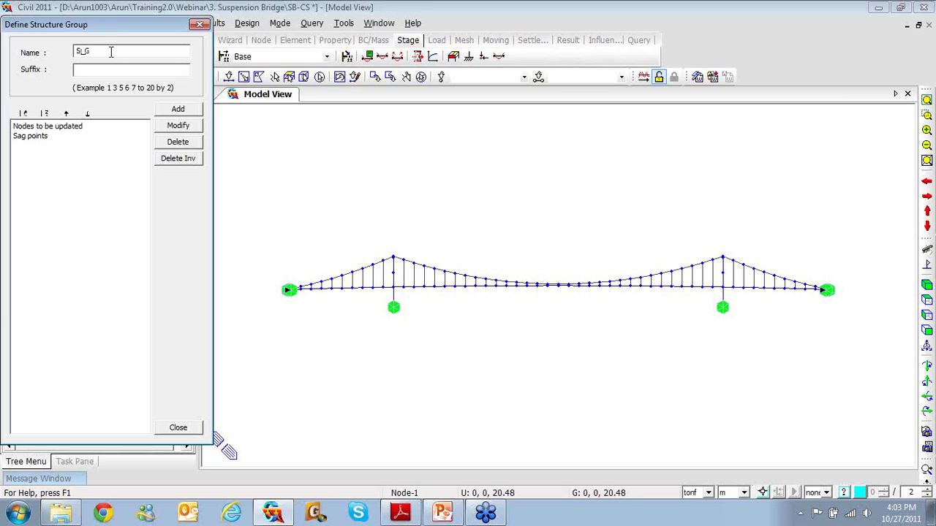
pyautogui.click(106, 70)
pyautogui.write('0, 2to7')
pyautogui.click(178, 109)
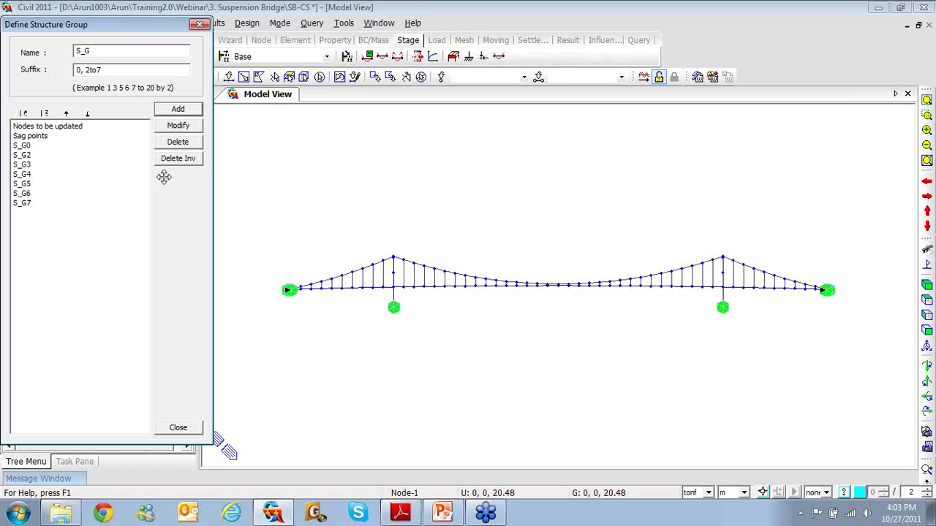
pyautogui.click(178, 430)
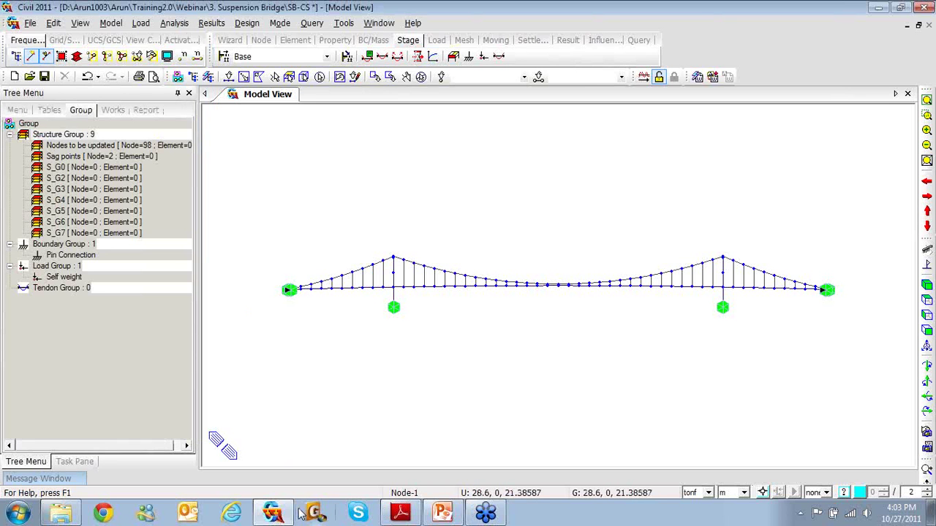
# Step: Switch to the PowerPoint presentation and view the construction stages slide and the backward construction stage activation table in slide show
pyautogui.click(441, 517)
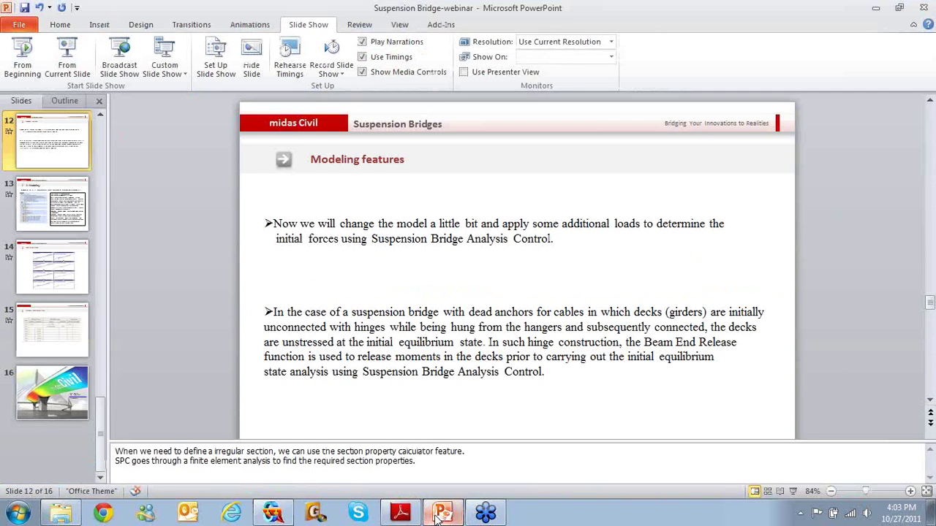
pyautogui.click(60, 287)
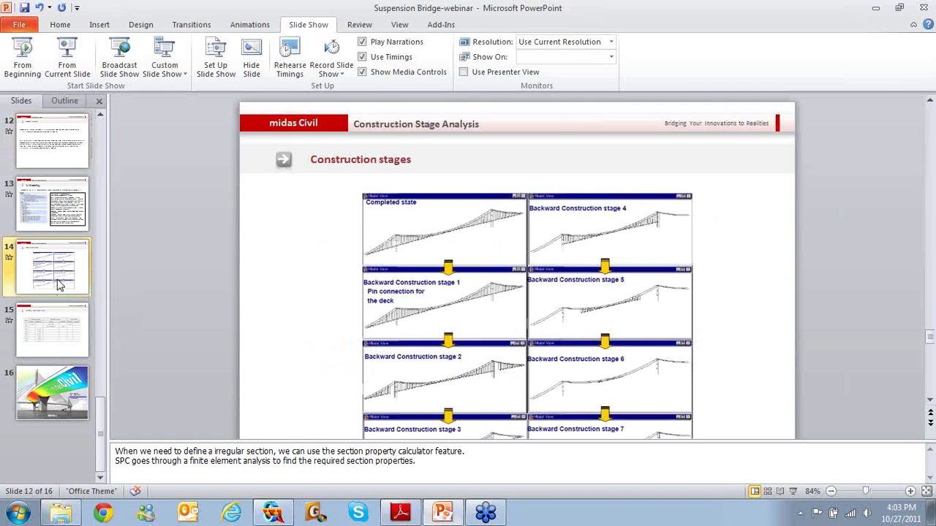
pyautogui.click(69, 64)
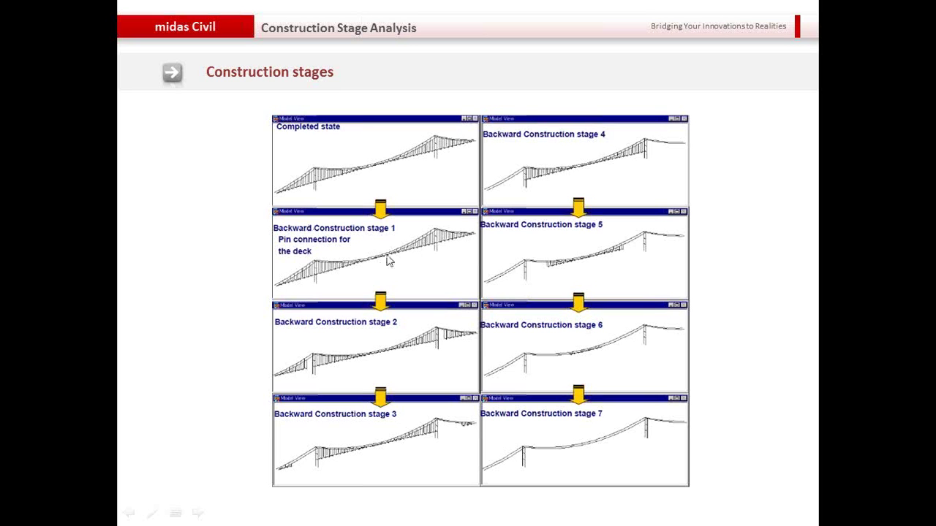
pyautogui.click(379, 427)
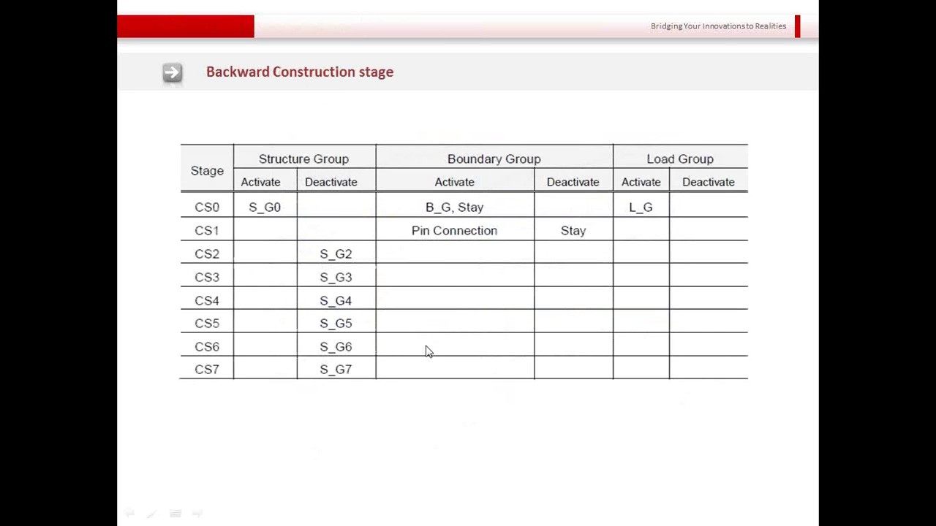
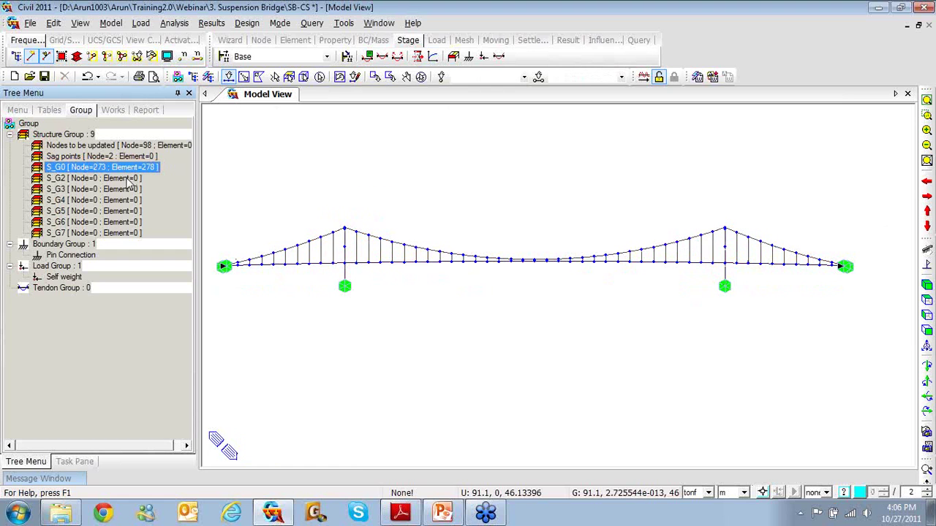
# Step: Assign the hangers and adjoining deck elements on the side-span side of both pylons to structure group S_G2
pyautogui.click(333, 258)
pyautogui.click(332, 258)
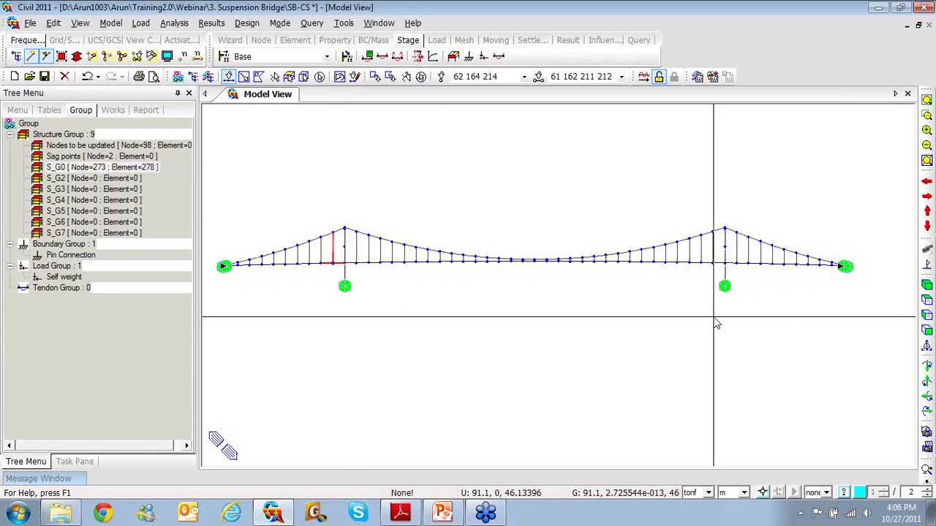
pyautogui.click(736, 256)
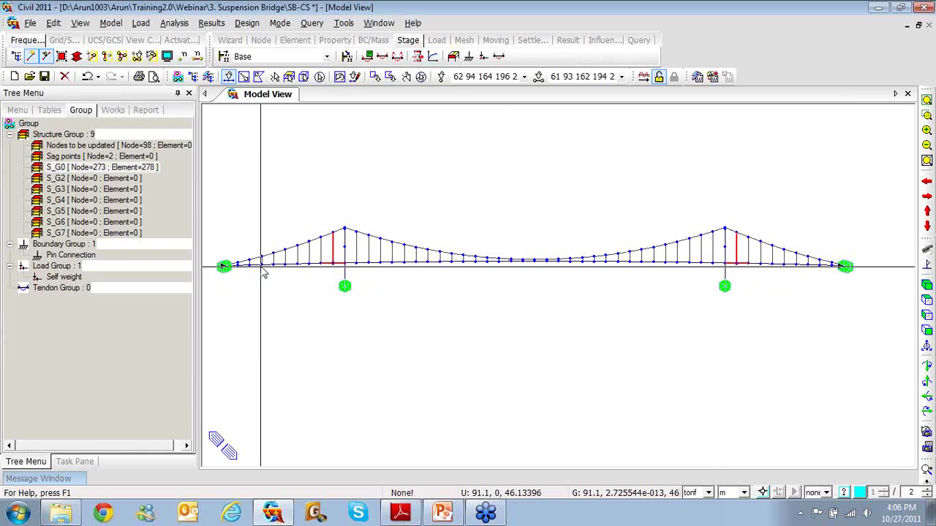
pyautogui.click(105, 182)
pyautogui.moveTo(105, 182); pyautogui.dragTo(270, 168)
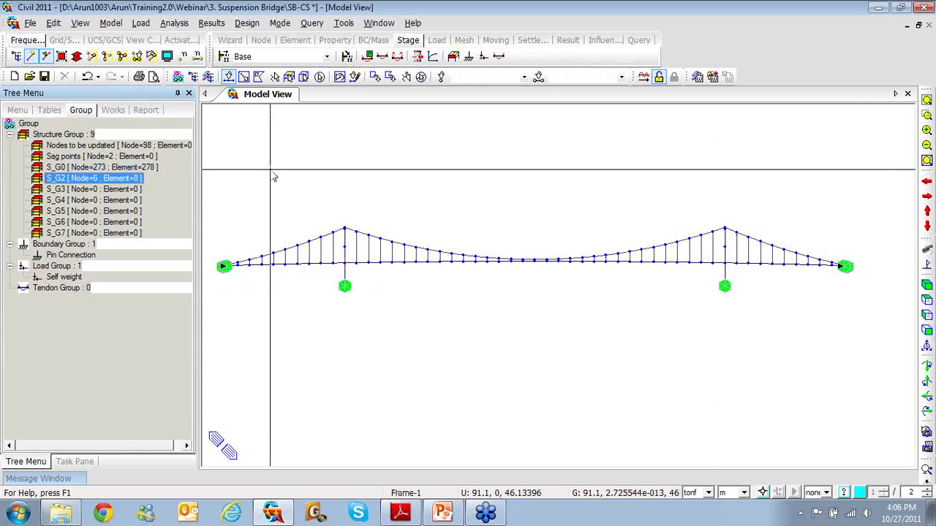
# Step: With S_G2 deactivated, assign the next hangers and deck elements of both side spans to structure group S_G3, and deactivate S_G3 too
pyautogui.rightClick(133, 184)
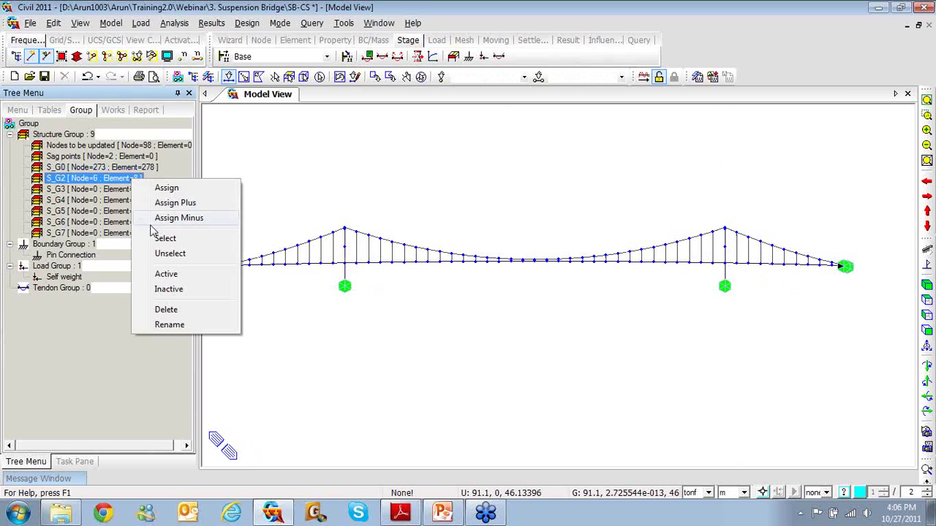
pyautogui.click(168, 290)
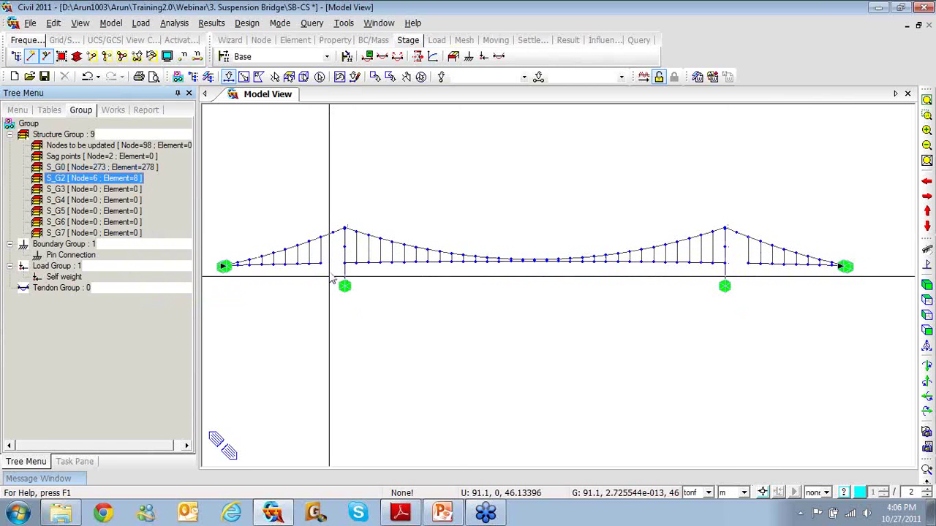
pyautogui.moveTo(327, 267); pyautogui.dragTo(294, 257)
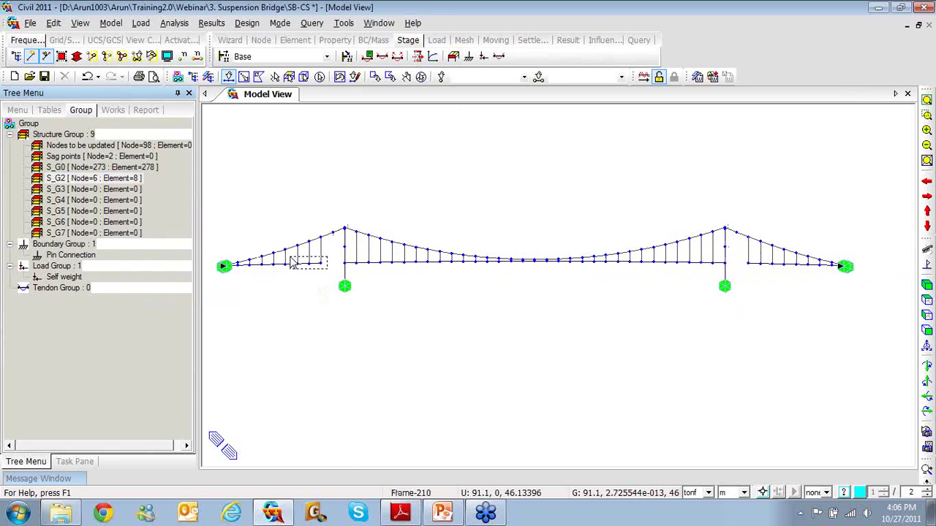
pyautogui.moveTo(291, 263); pyautogui.dragTo(269, 262)
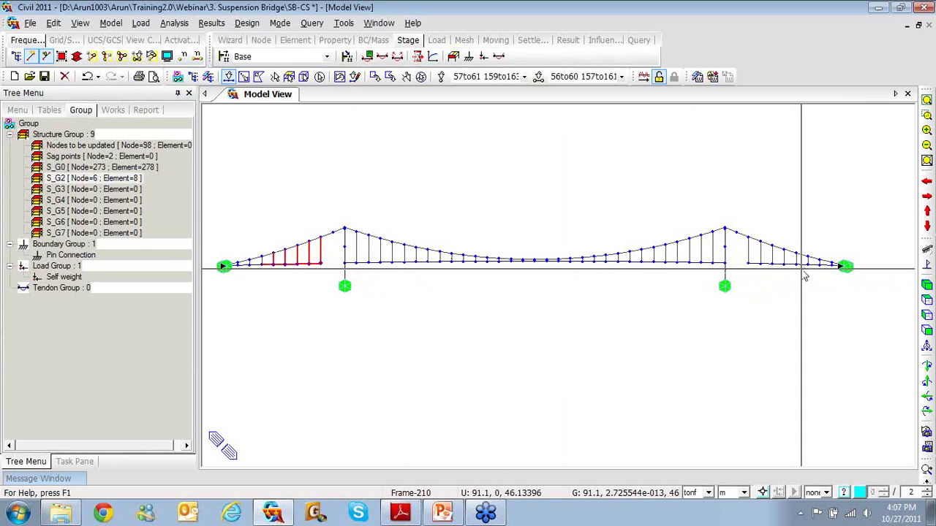
pyautogui.moveTo(803, 272); pyautogui.dragTo(740, 263)
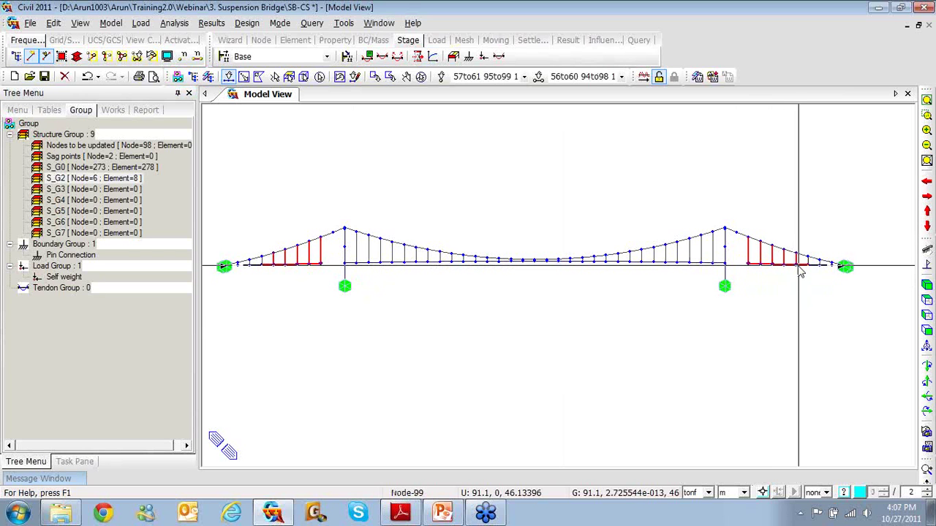
pyautogui.click(137, 189)
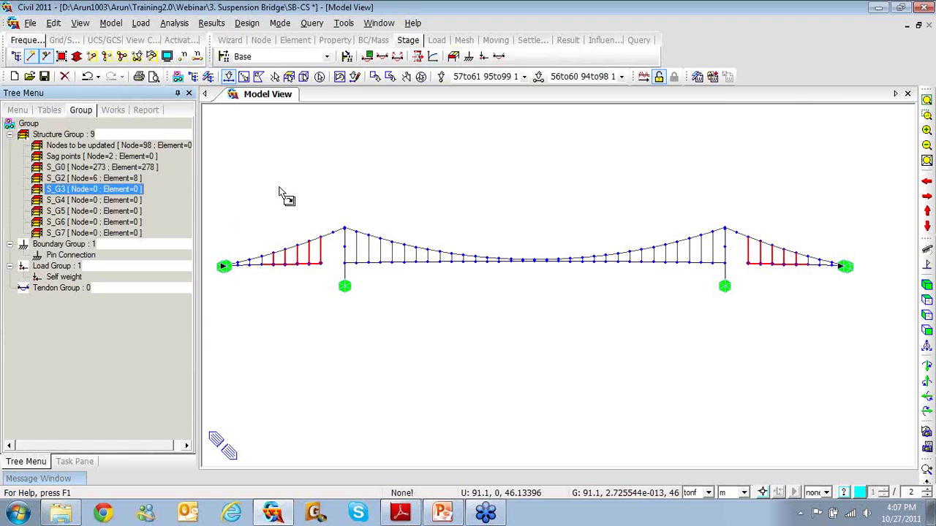
pyautogui.moveTo(280, 191); pyautogui.dragTo(278, 185)
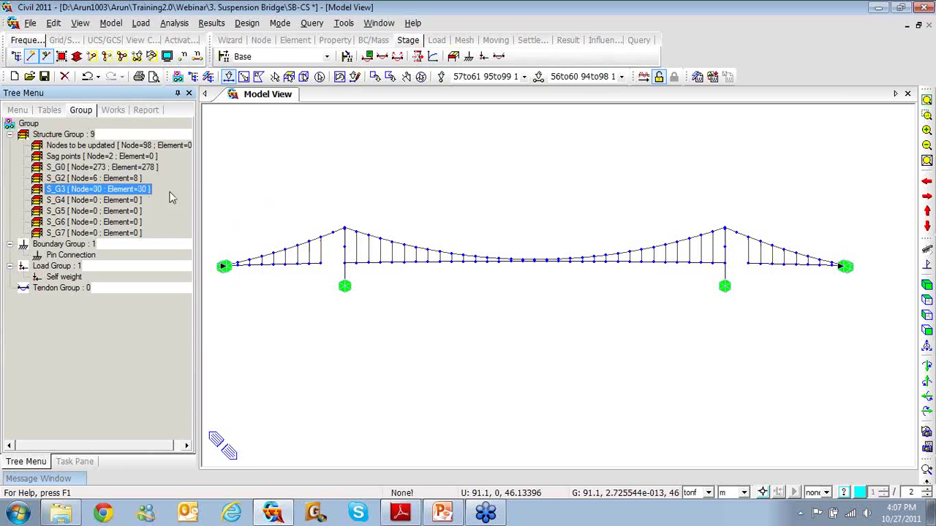
pyautogui.rightClick(139, 191)
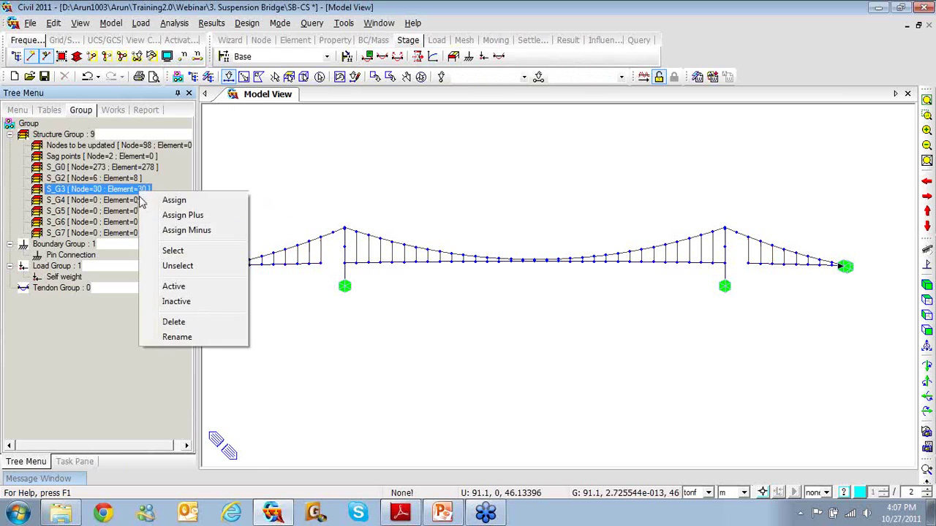
pyautogui.click(173, 302)
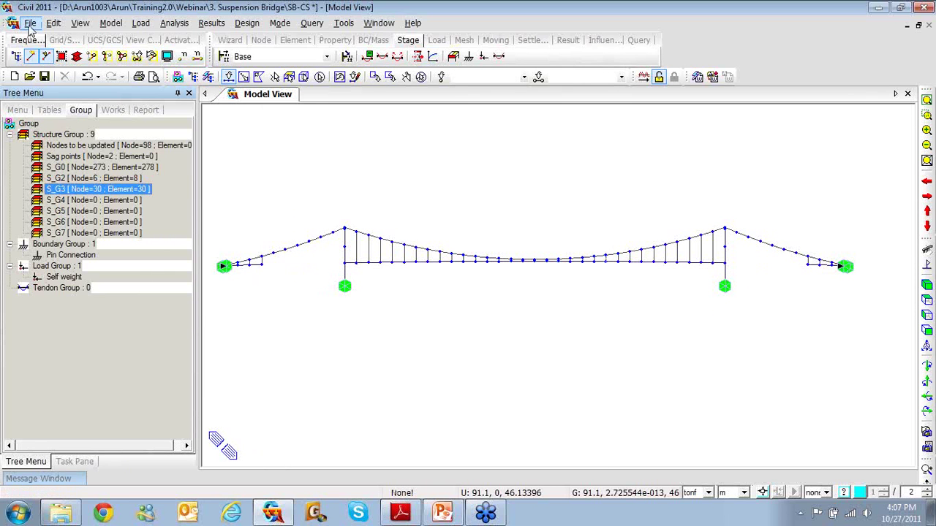
# Step: Open the Suspension Bridge-2- CS model and list its groups
pyautogui.click(29, 76)
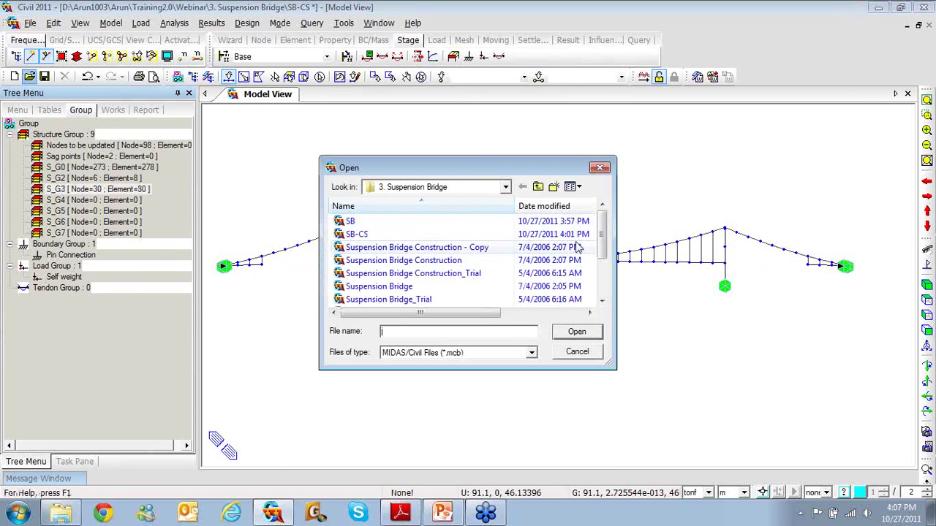
pyautogui.moveTo(602, 245); pyautogui.dragTo(603, 276)
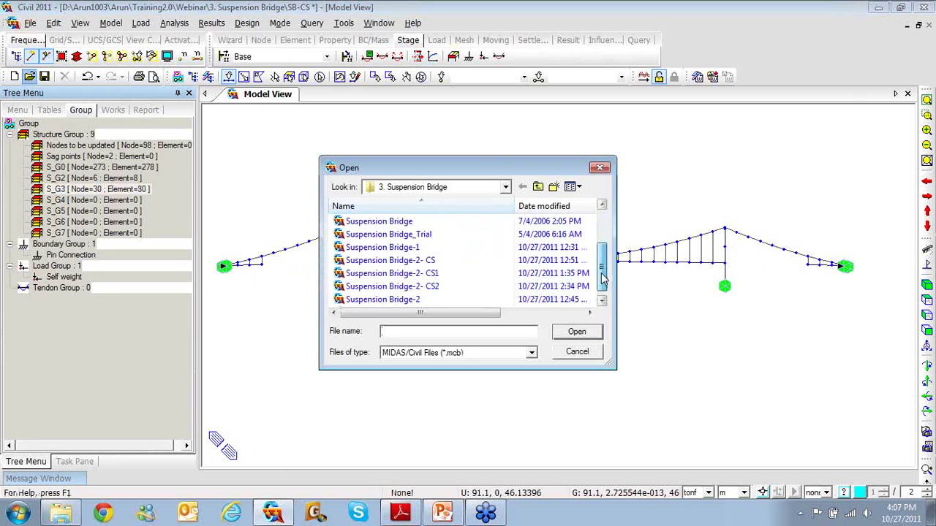
pyautogui.click(422, 264)
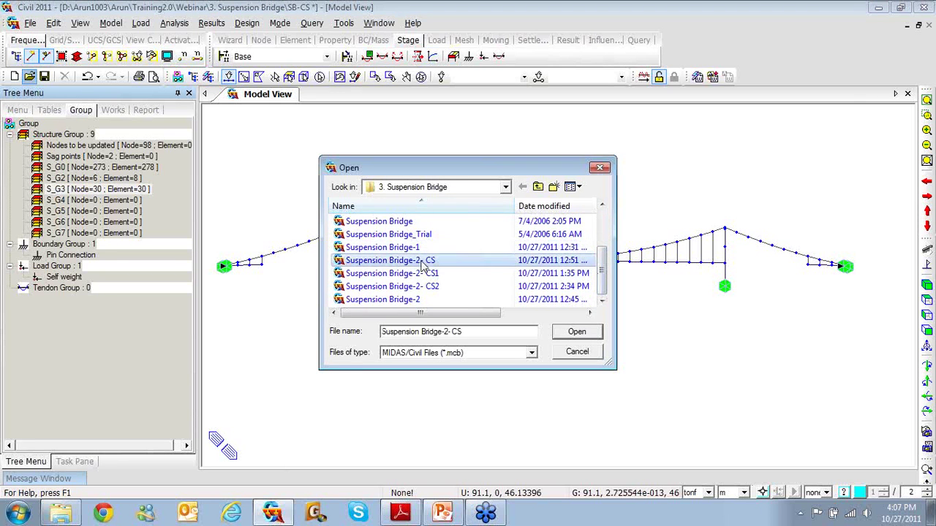
pyautogui.click(585, 333)
pyautogui.click(479, 288)
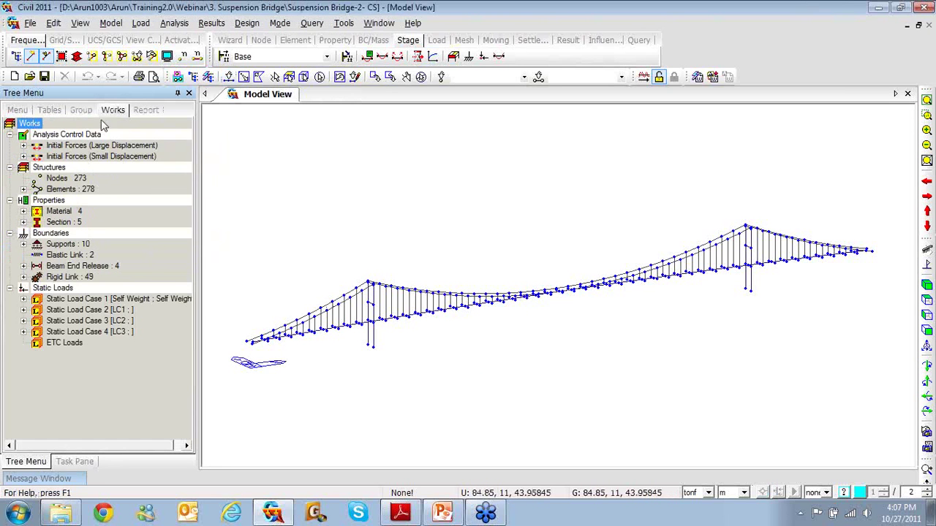
pyautogui.click(83, 111)
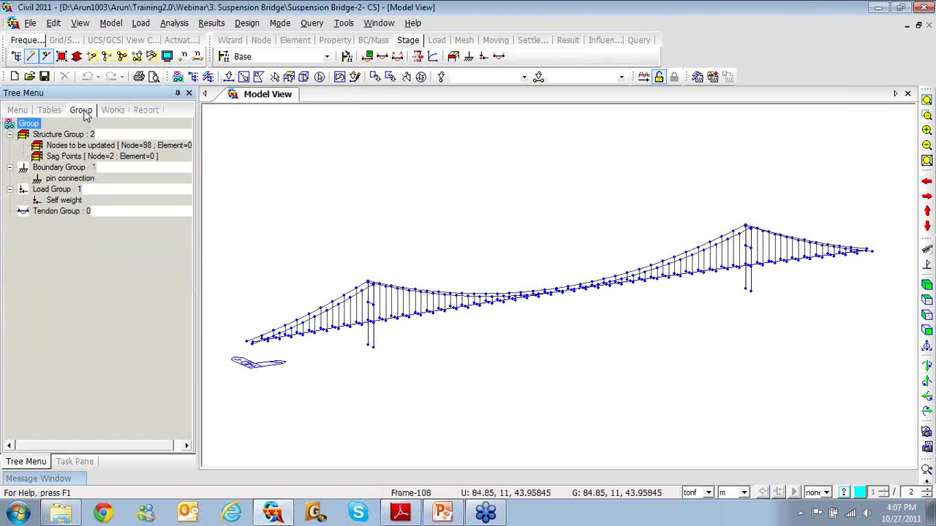
# Step: Open the Suspension Bridge-2- CS1 model with its groups listed, and unlock it to return to the Base stage
pyautogui.click(30, 76)
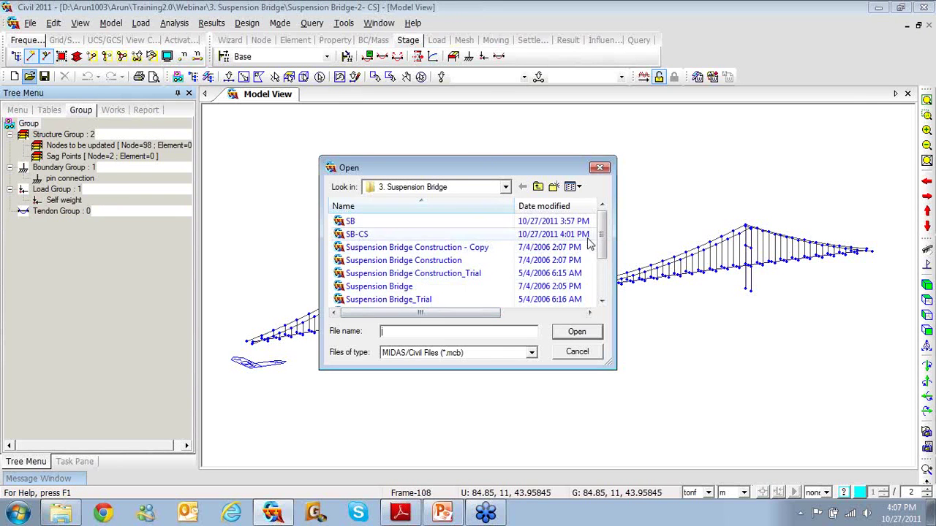
pyautogui.moveTo(604, 245); pyautogui.dragTo(602, 272)
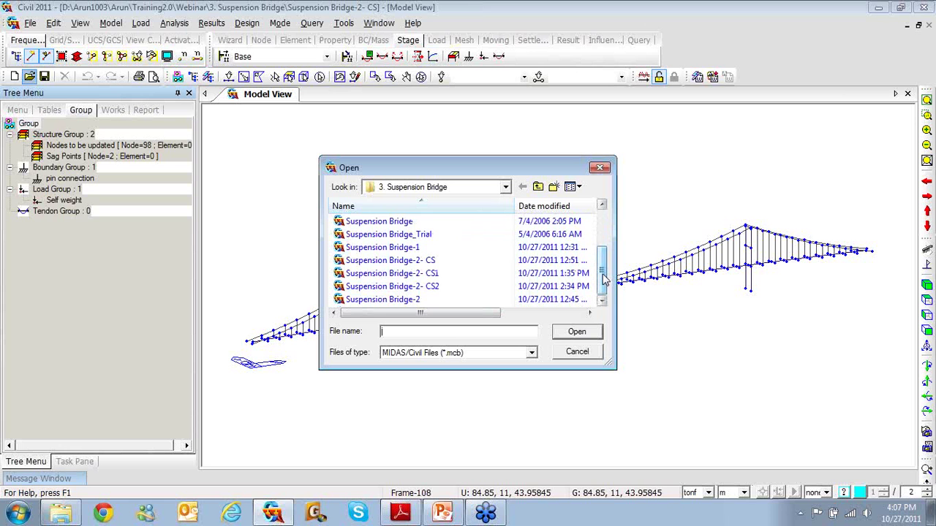
pyautogui.click(430, 275)
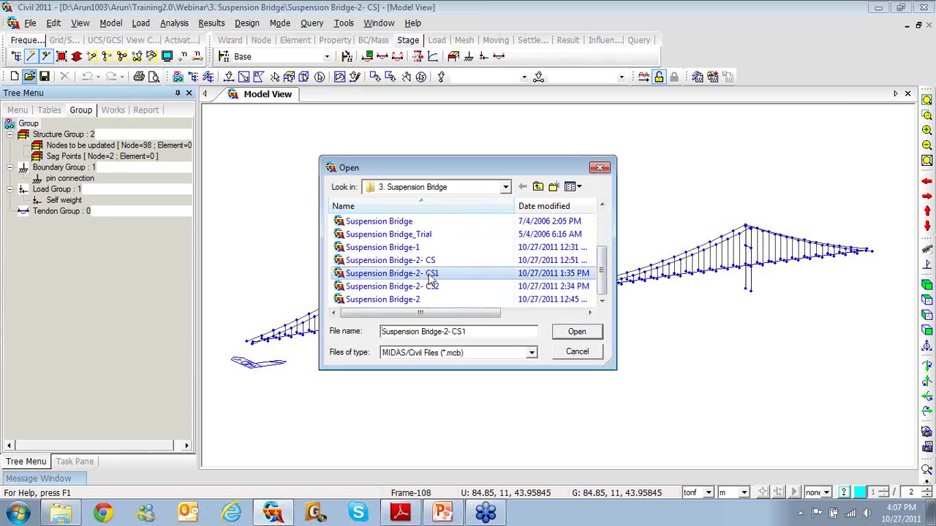
pyautogui.click(581, 331)
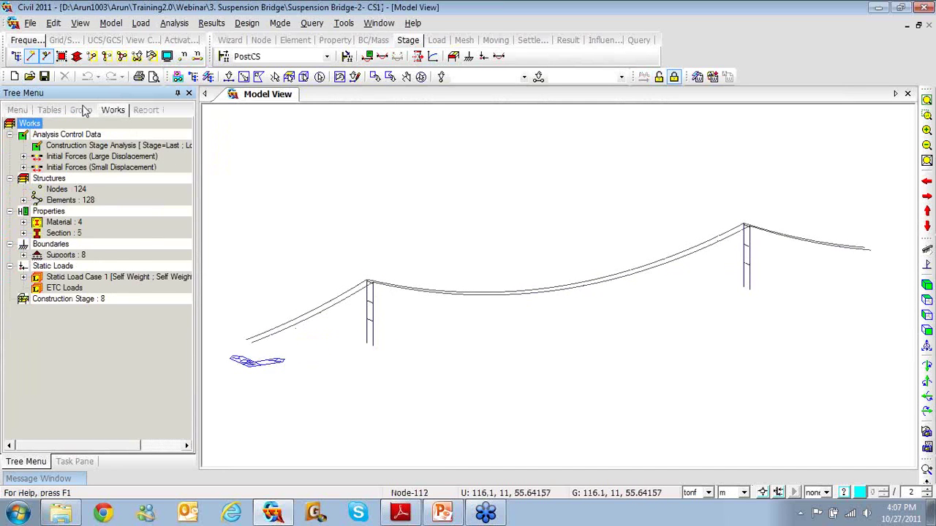
pyautogui.click(81, 110)
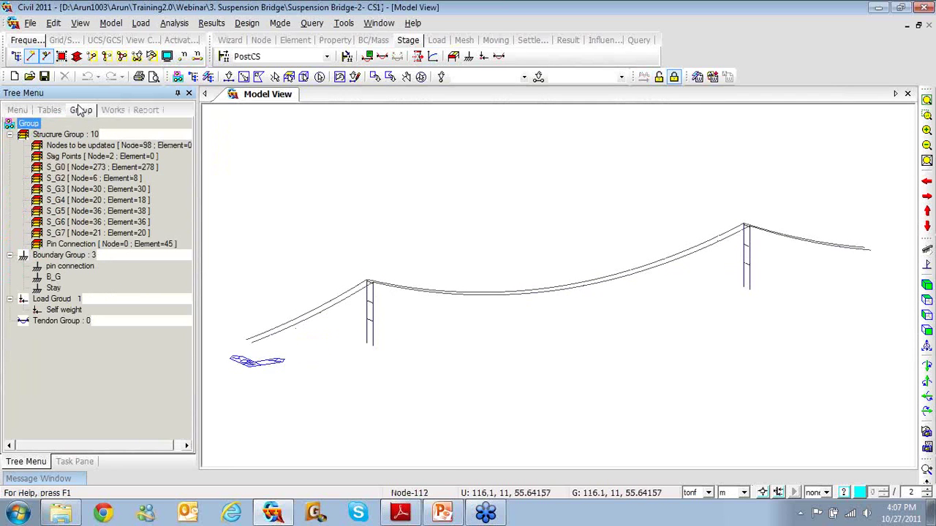
pyautogui.click(659, 77)
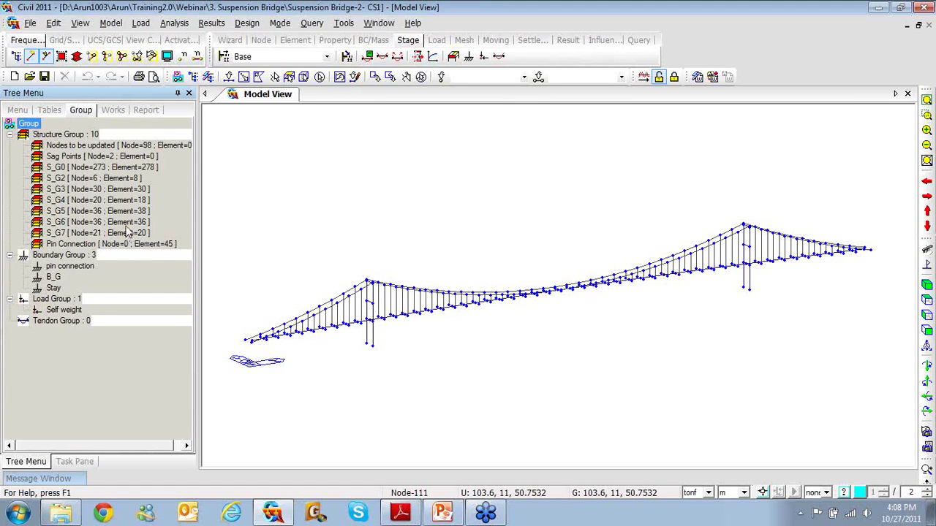
# Step: In the front view, highlight the members of structure groups S_G3 to S_G7 and Pin Connection, and check the pin connection boundary group
pyautogui.click(104, 192)
pyautogui.click(102, 202)
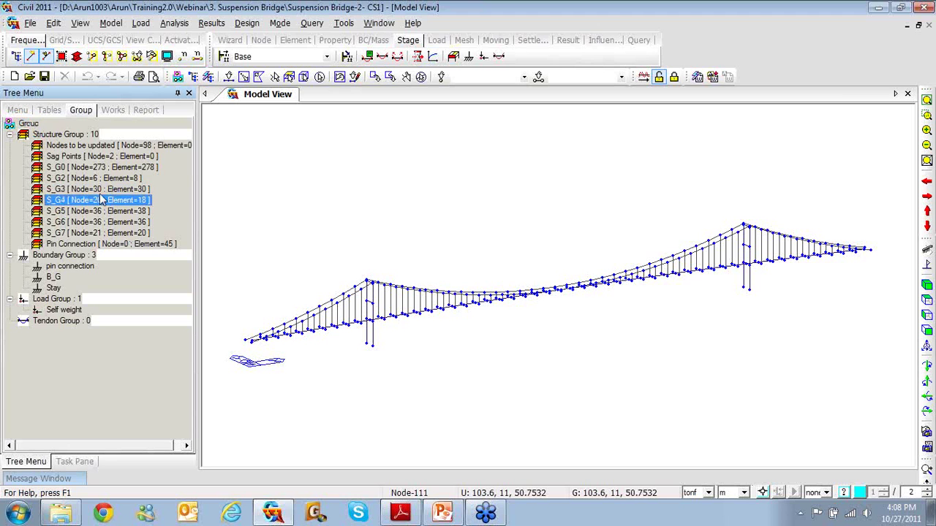
pyautogui.click(102, 190)
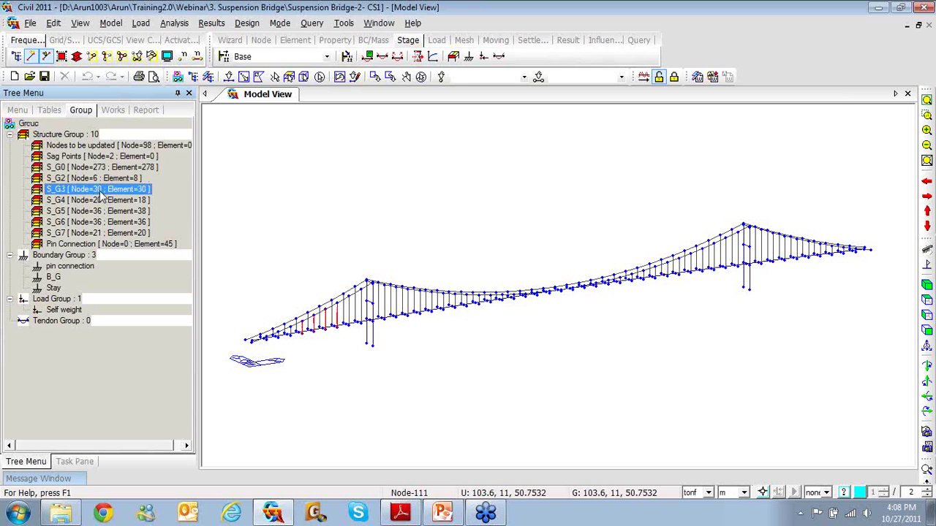
pyautogui.click(928, 331)
pyautogui.click(138, 203)
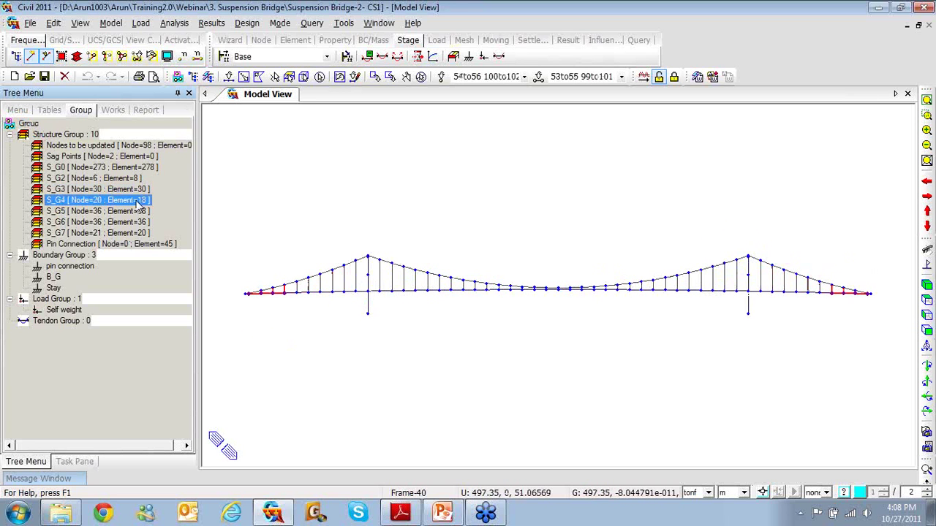
pyautogui.click(130, 213)
pyautogui.click(128, 224)
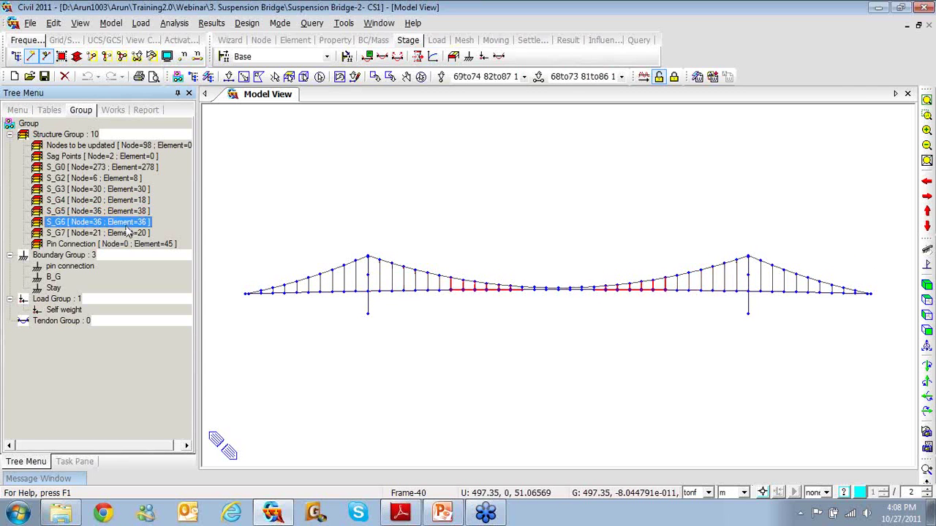
pyautogui.click(125, 234)
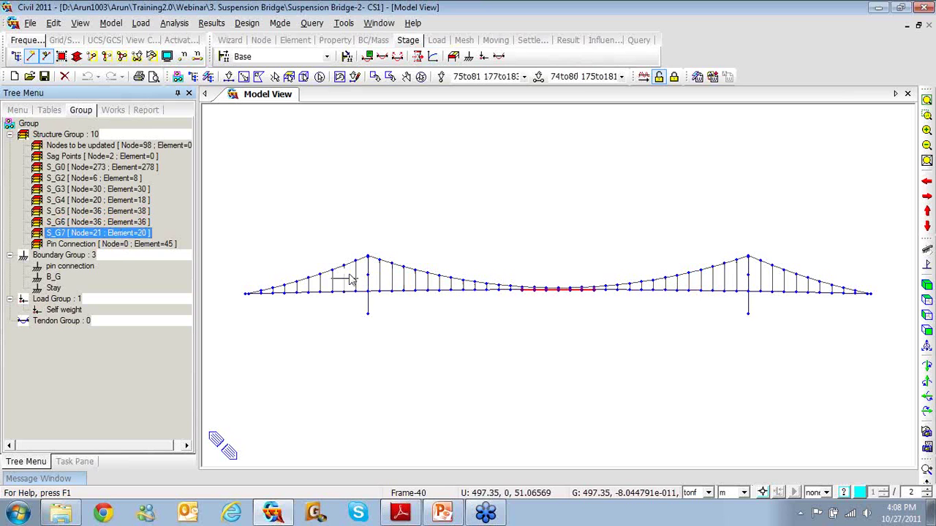
pyautogui.click(145, 247)
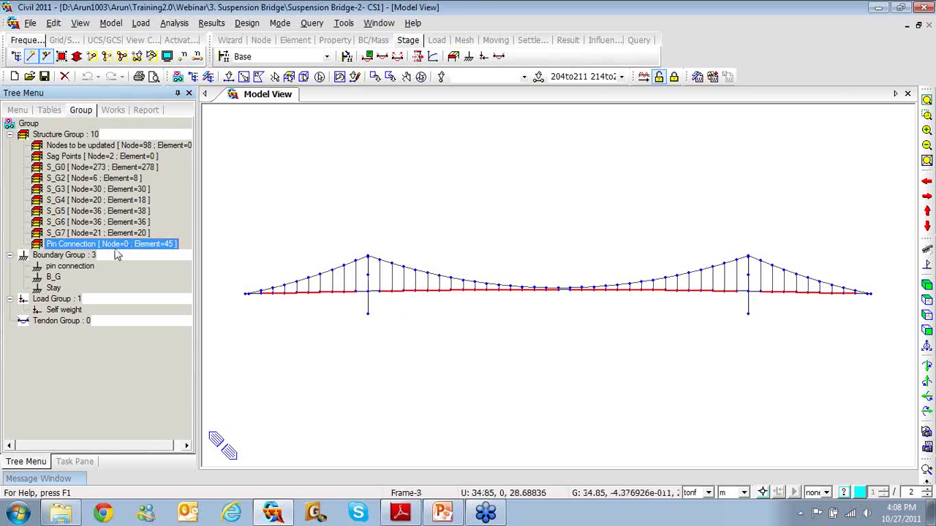
pyautogui.click(70, 267)
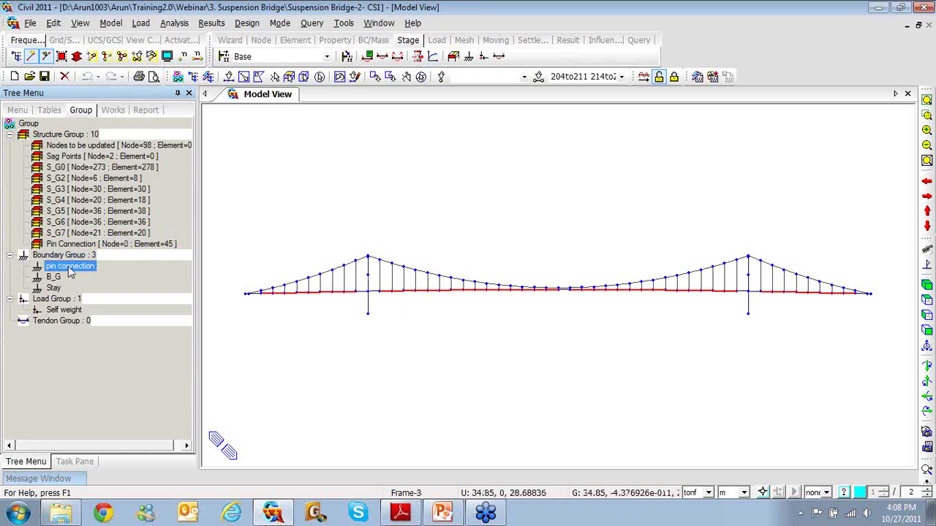
# Step: Display the beam end release symbols on the deck and highlight the elements with Type 1 and Type 4 releases
pyautogui.click(106, 109)
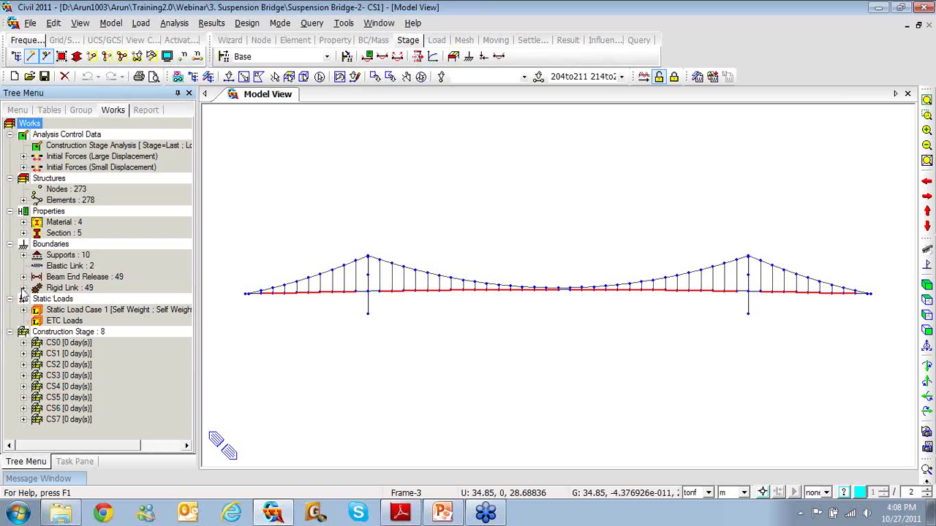
pyautogui.click(22, 277)
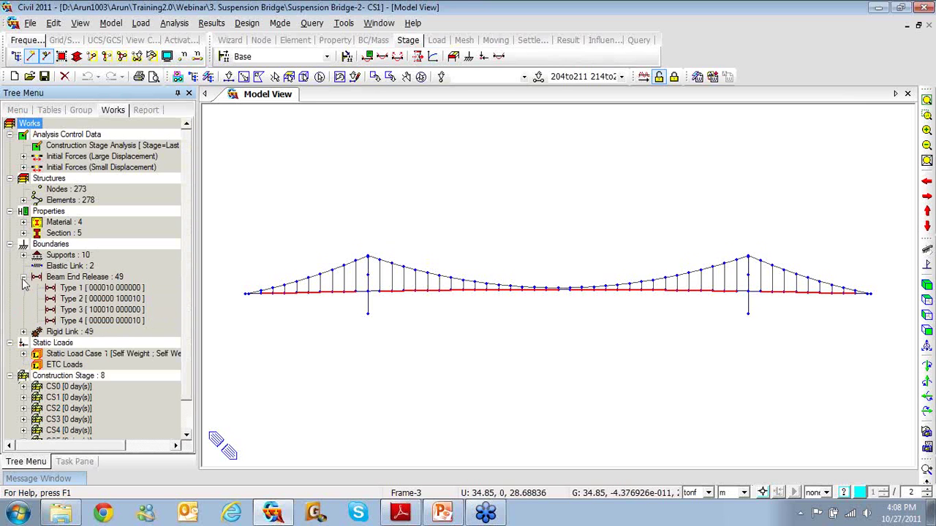
pyautogui.click(74, 289)
pyautogui.rightClick(75, 290)
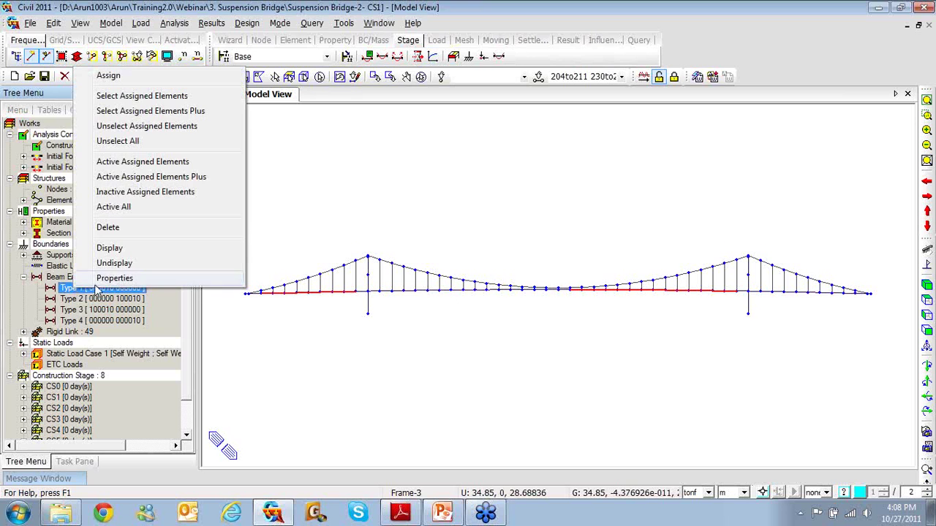
pyautogui.click(106, 248)
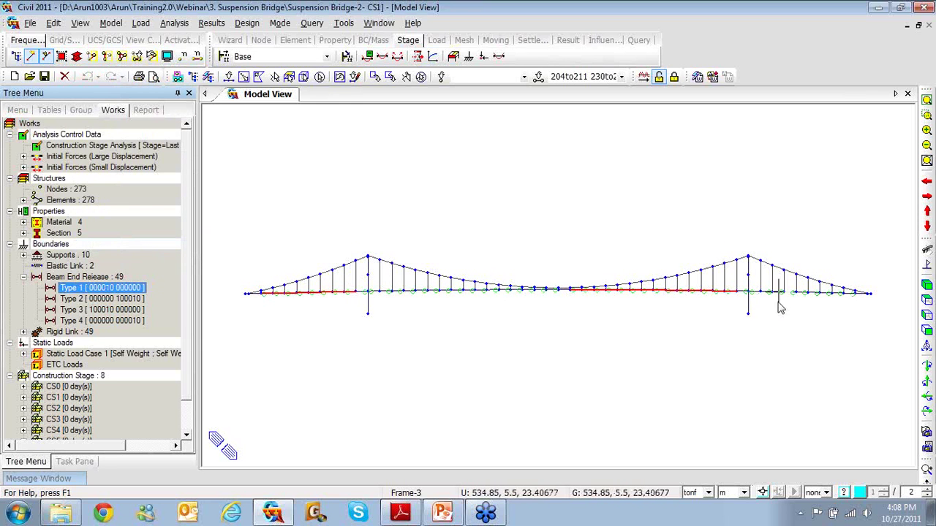
pyautogui.click(97, 320)
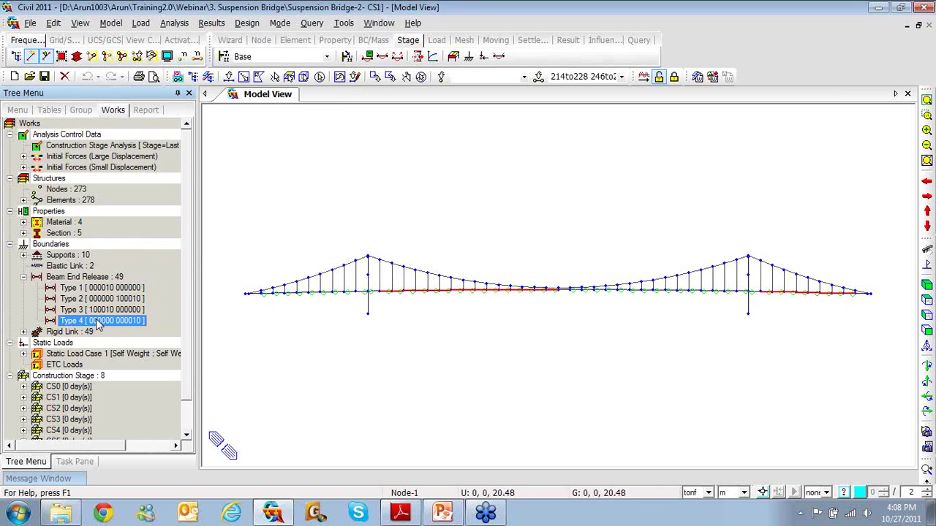
# Step: Return to the group list and select the pin connection boundary group, leaving its name as it is
pyautogui.click(87, 111)
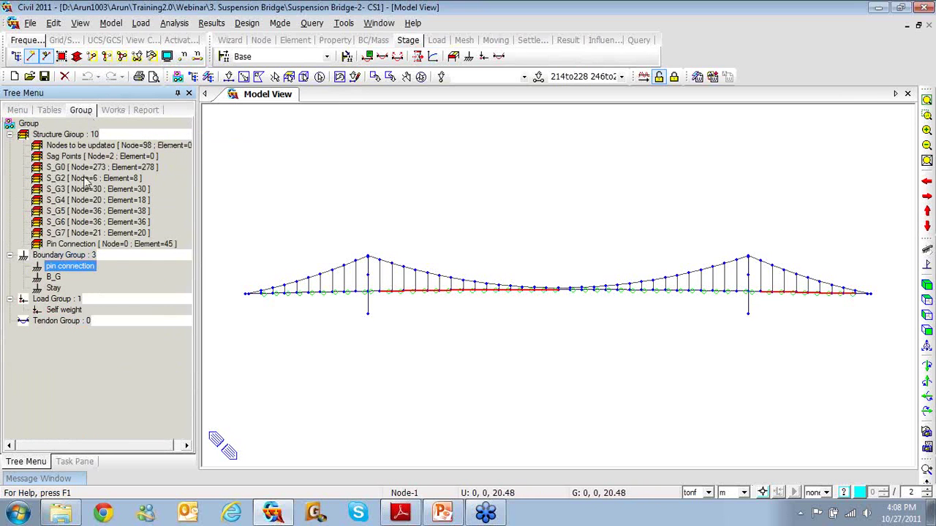
pyautogui.click(86, 266)
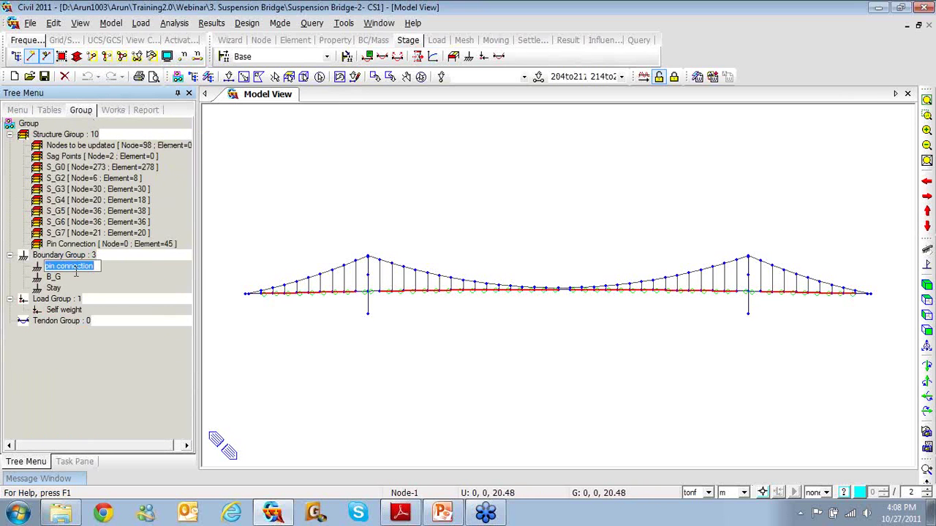
pyautogui.press('Escape')
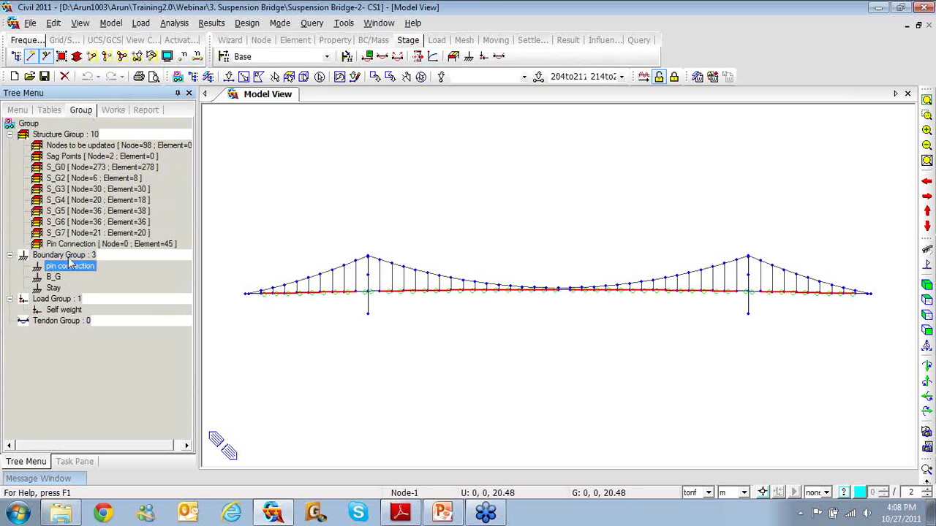
# Step: Check the defined boundary groups, pick the Stay entry, and leave the definition without changes
pyautogui.rightClick(64, 256)
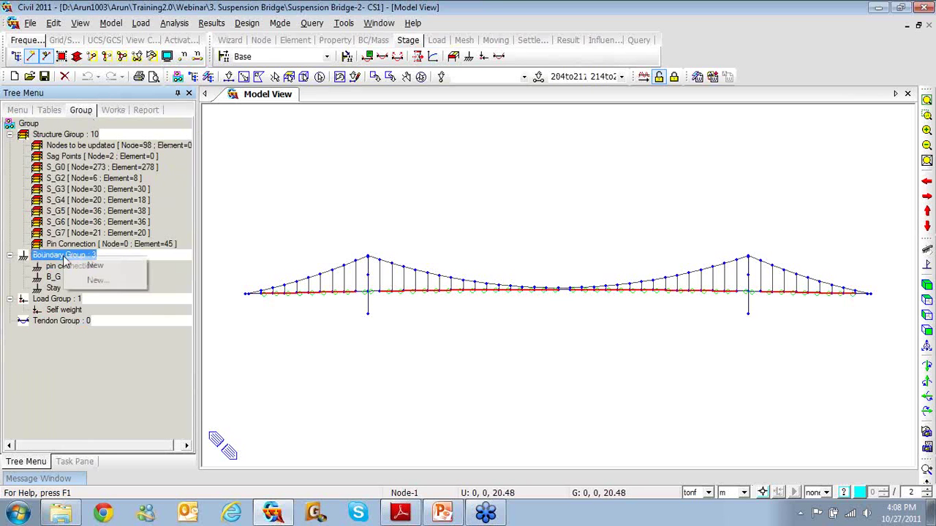
pyautogui.click(95, 281)
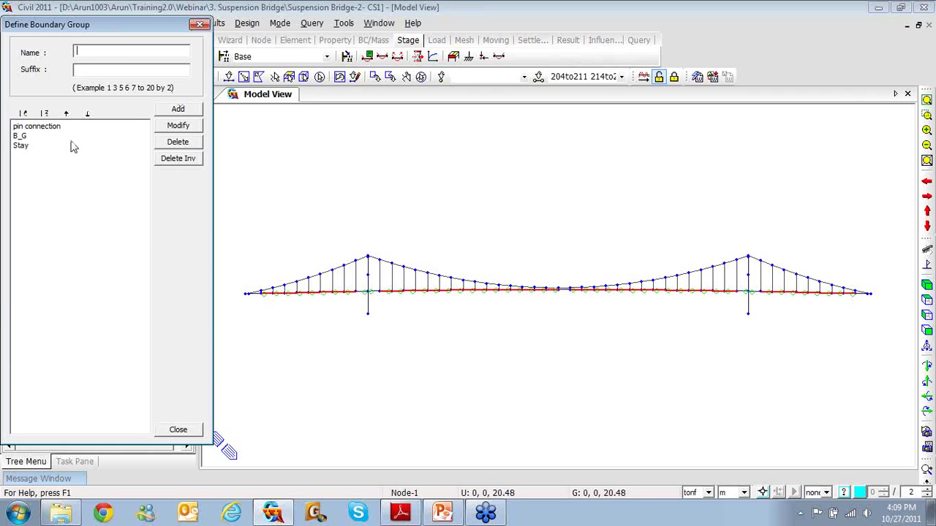
pyautogui.click(22, 146)
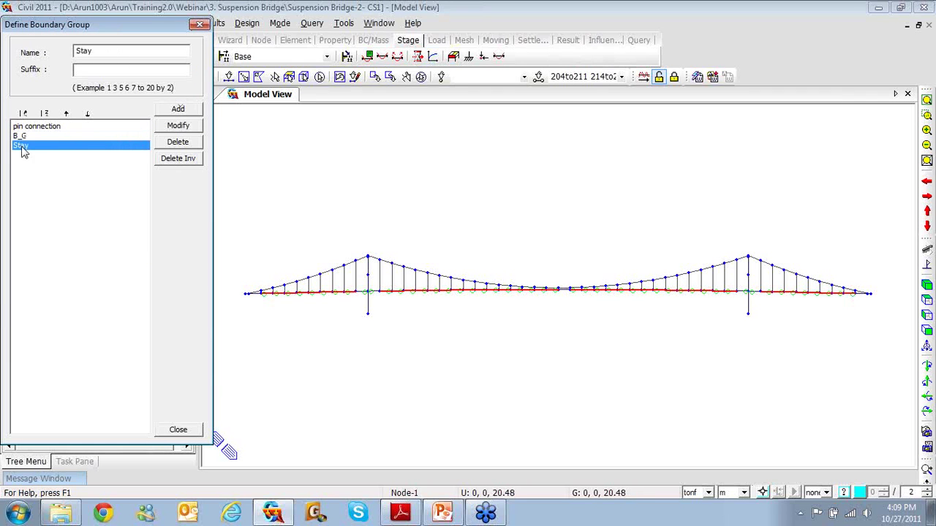
pyautogui.click(200, 25)
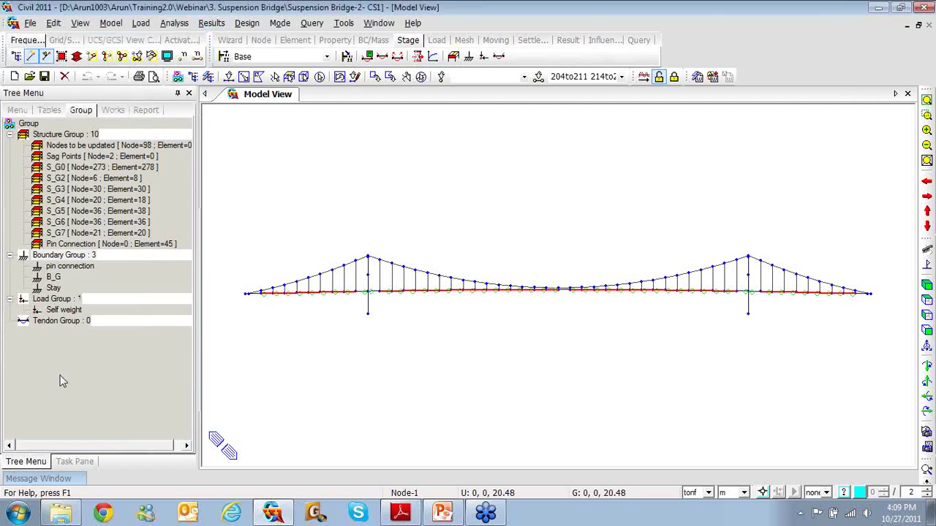
# Step: Clear the current selection, highlight the members of structure group S_G7 in the fitted view, and deselect them again
pyautogui.click(421, 76)
pyautogui.click(53, 278)
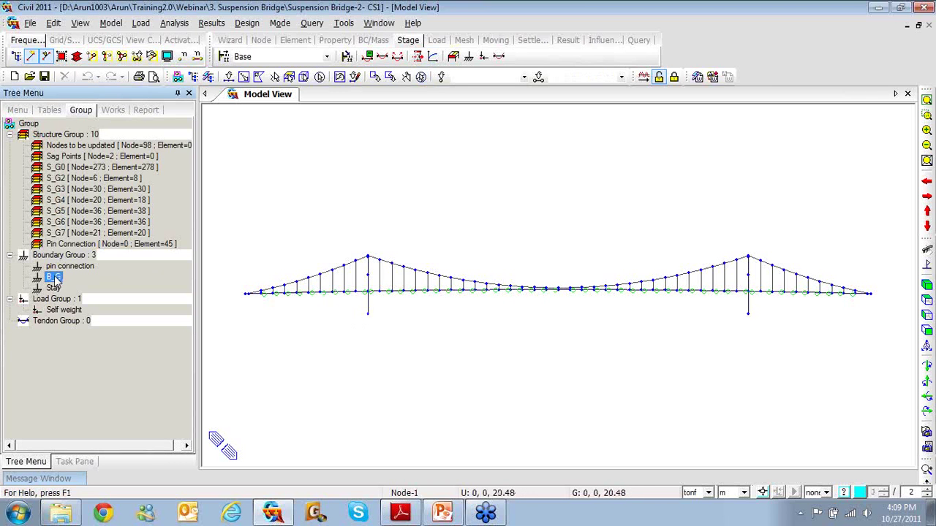
pyautogui.click(422, 80)
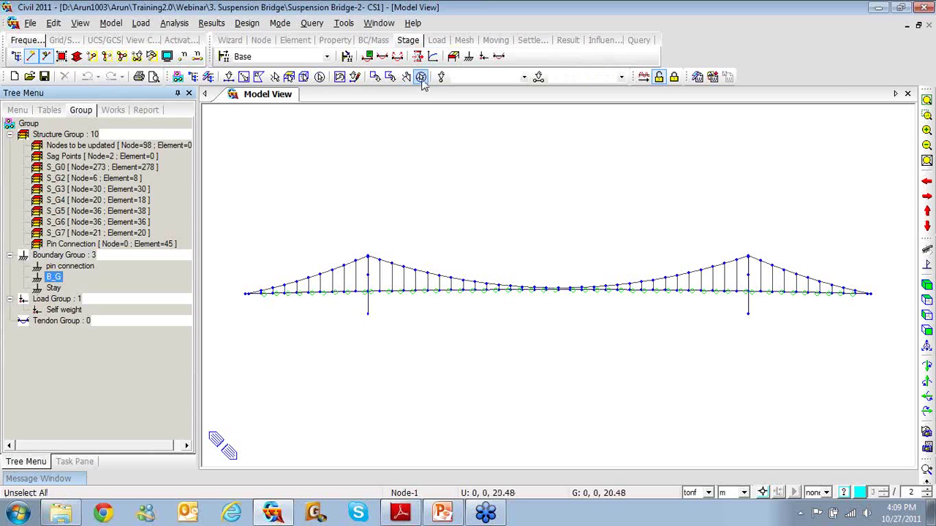
pyautogui.press('Up')
pyautogui.press('Up')
pyautogui.press('Up')
pyautogui.press('Up')
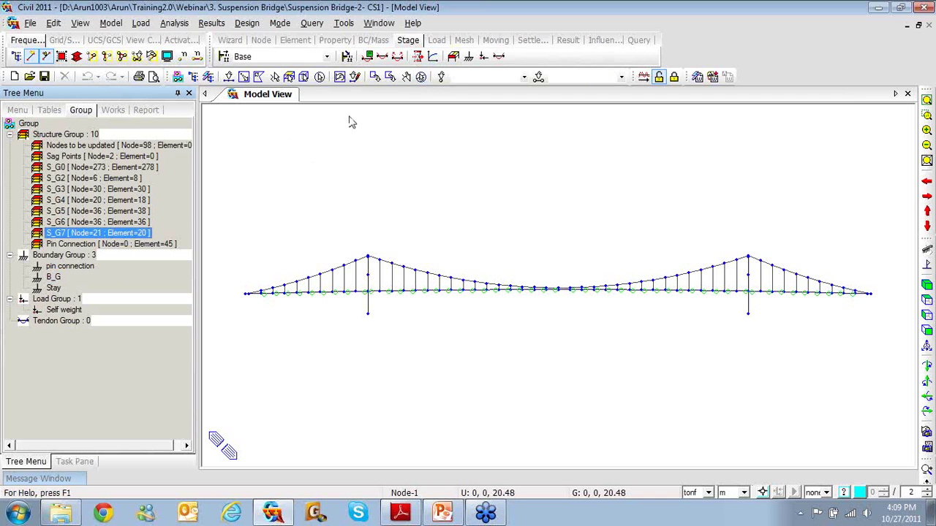
pyautogui.click(926, 102)
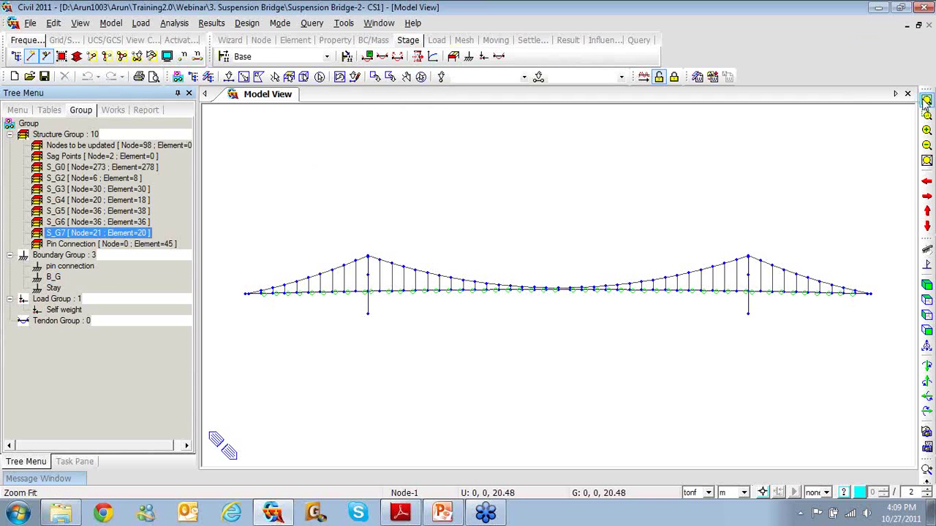
pyautogui.doubleClick(83, 234)
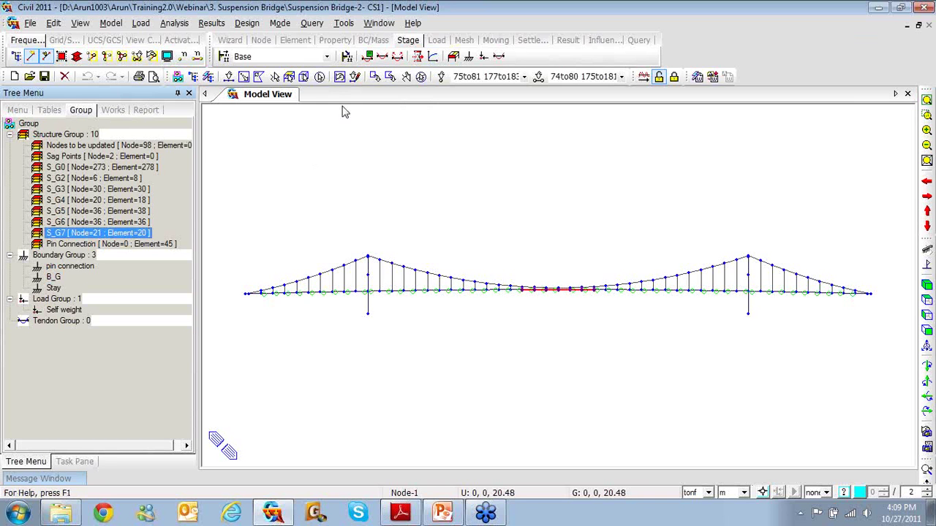
pyautogui.click(421, 77)
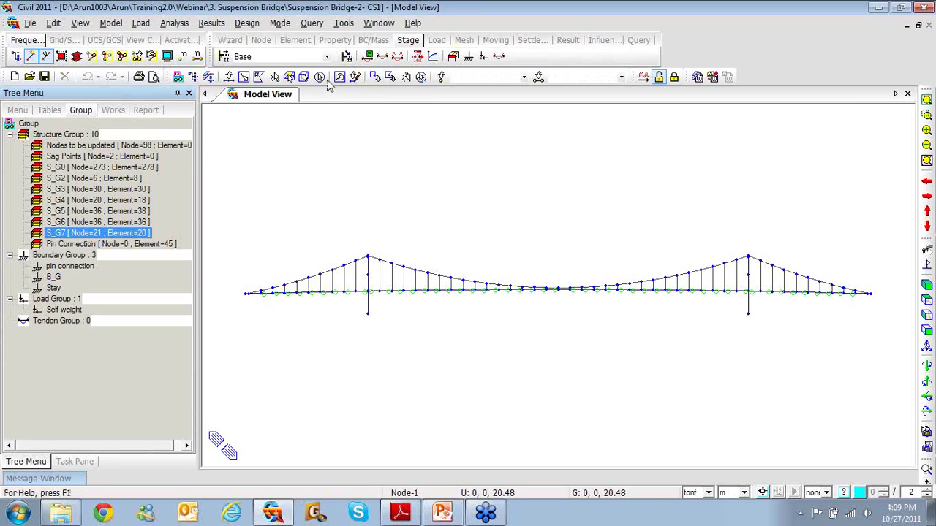
# Step: Select the whole model and assign all its boundary types to boundary group B_G, accepting deletion of the analysis results
pyautogui.click(320, 77)
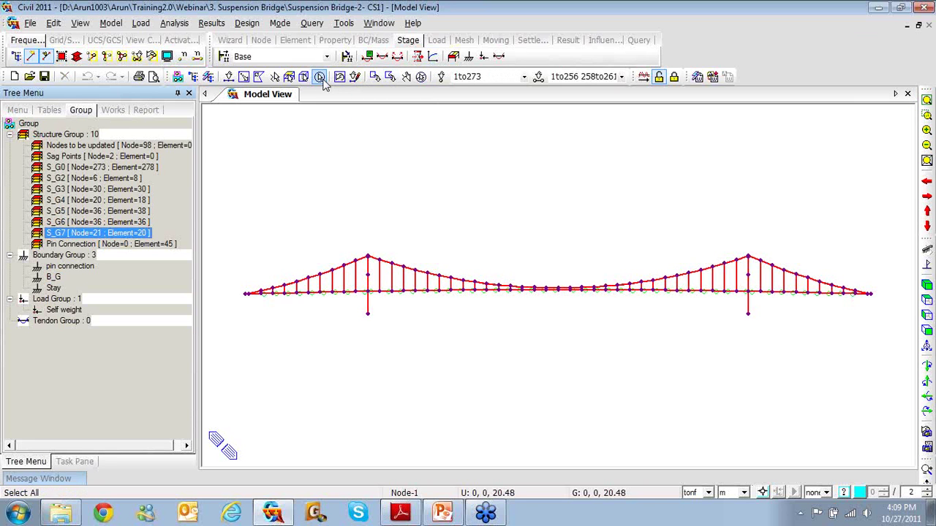
pyautogui.click(54, 277)
pyautogui.moveTo(57, 278); pyautogui.dragTo(369, 175)
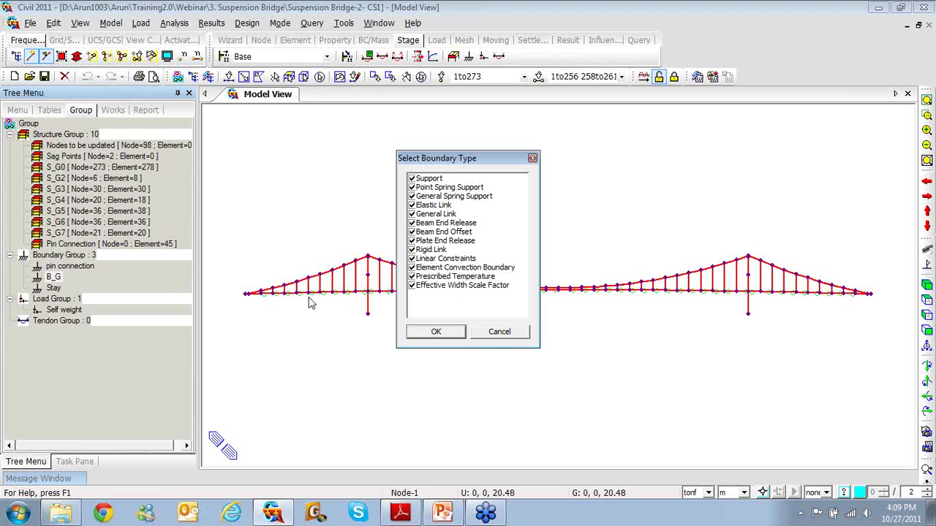
pyautogui.click(429, 336)
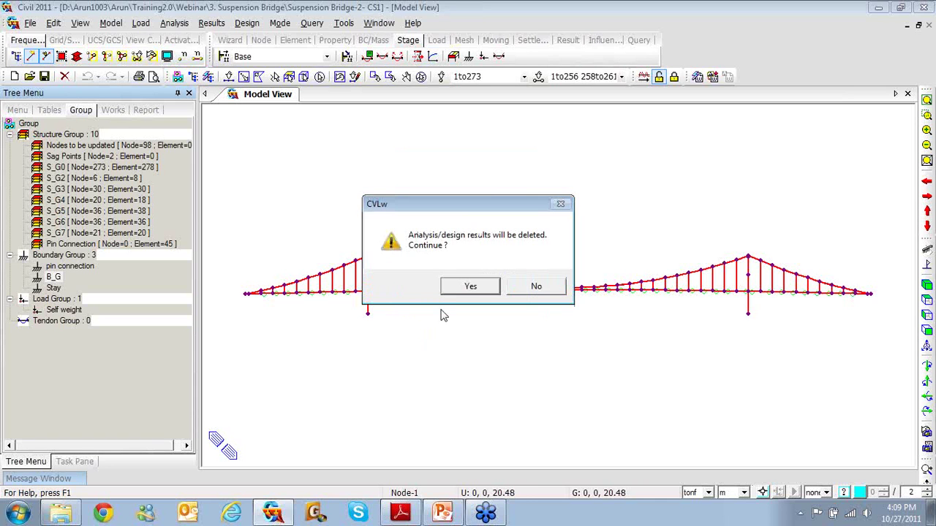
pyautogui.click(456, 288)
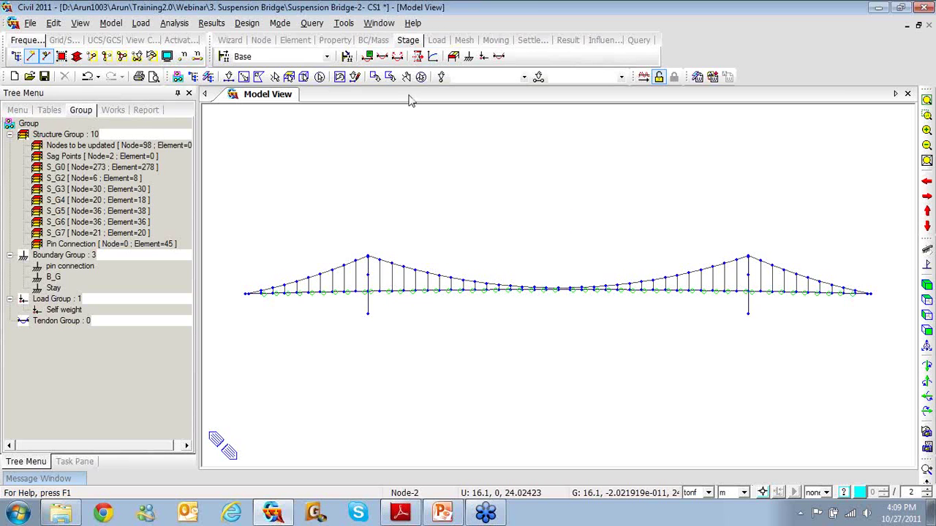
# Step: Select the whole model and assign only its Elastic Link boundaries to boundary group Stay
pyautogui.click(304, 77)
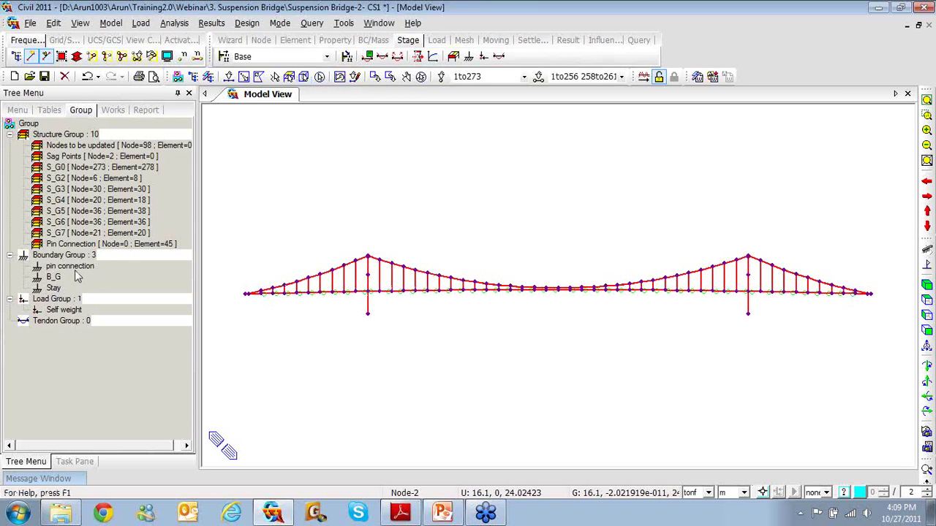
pyautogui.moveTo(53, 288); pyautogui.dragTo(351, 179)
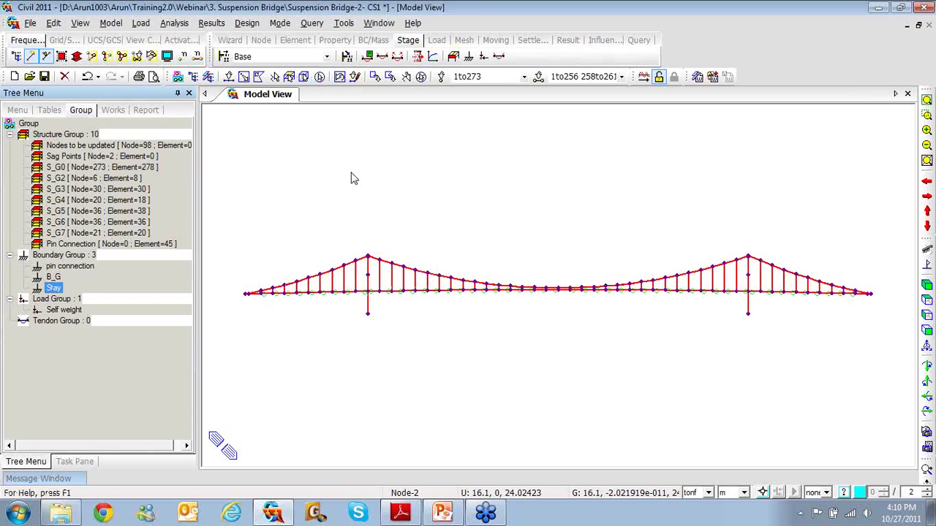
pyautogui.click(411, 179)
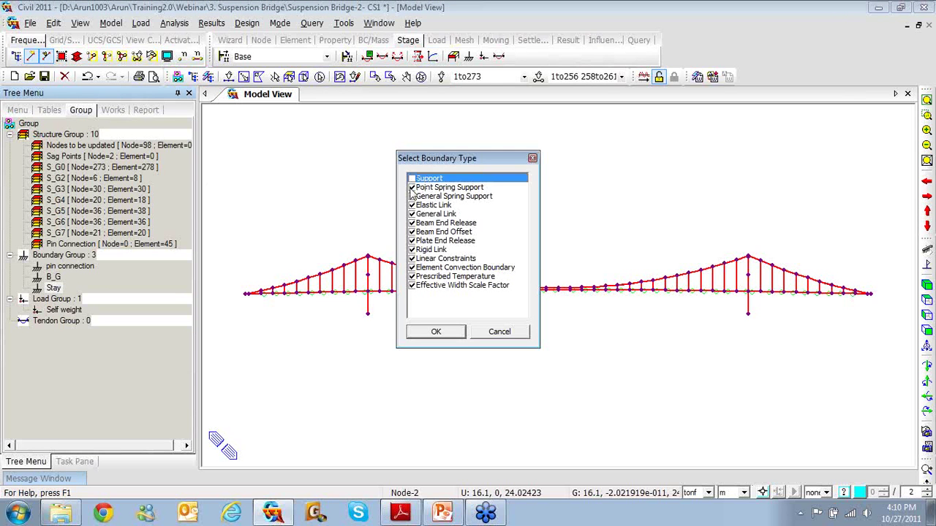
pyautogui.click(411, 188)
pyautogui.click(412, 197)
pyautogui.moveTo(430, 214); pyautogui.dragTo(432, 287)
pyautogui.click(412, 286)
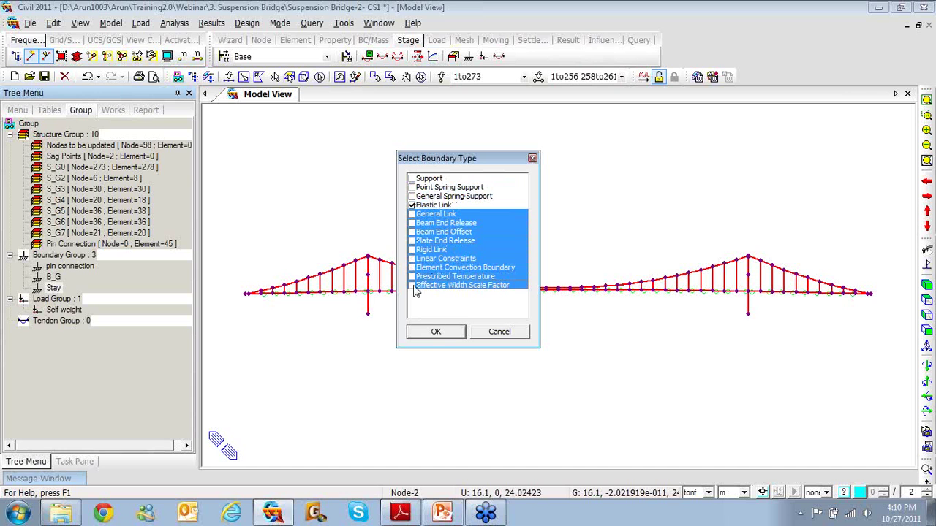
pyautogui.click(436, 334)
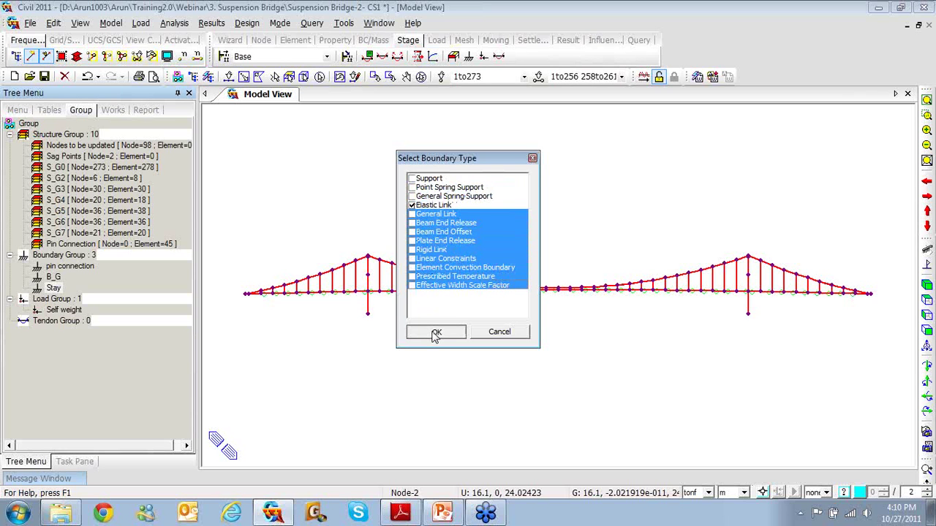
# Step: Highlight the Stay and B_G boundary groups, and consult the Backward Construction stage table in the PowerPoint slides
pyautogui.doubleClick(50, 288)
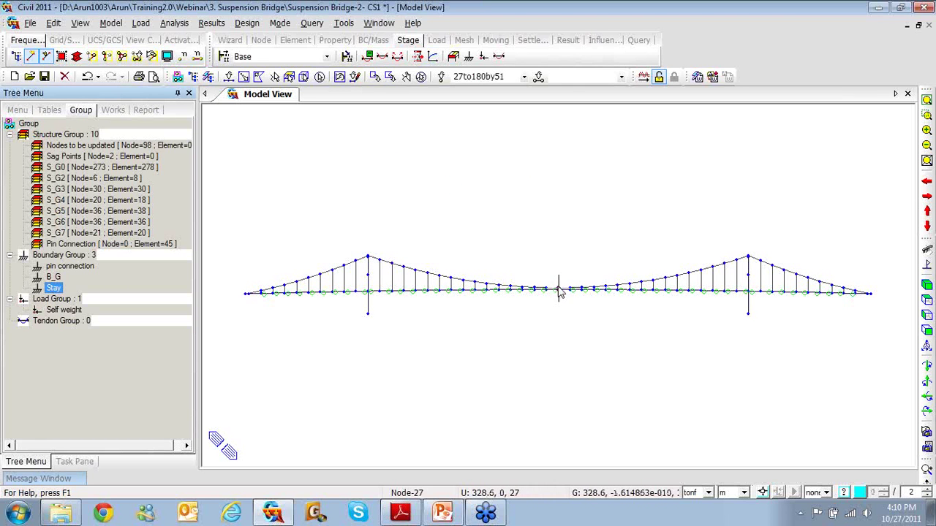
pyautogui.doubleClick(54, 277)
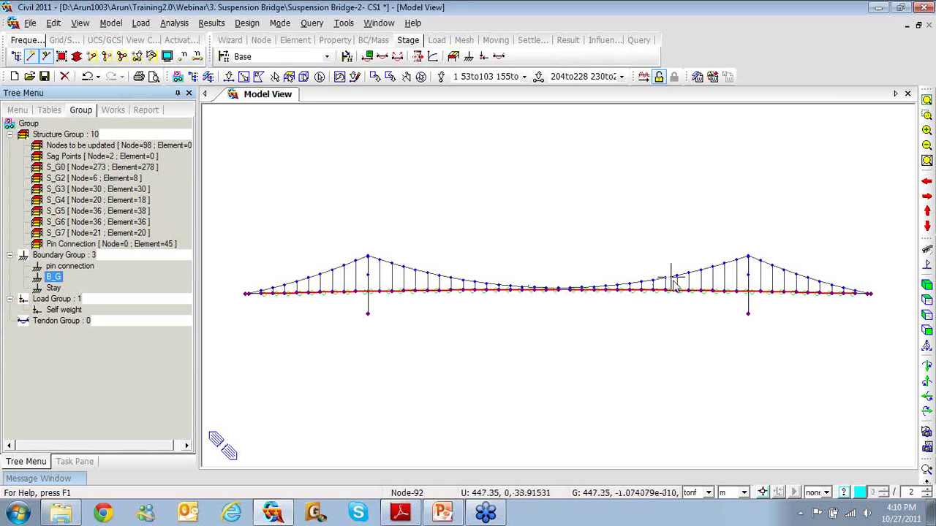
pyautogui.click(445, 512)
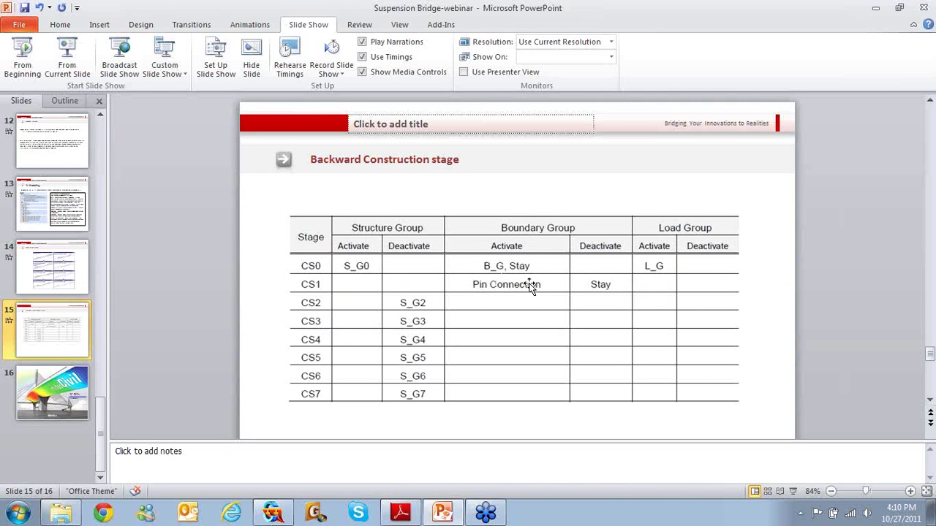
pyautogui.click(875, 8)
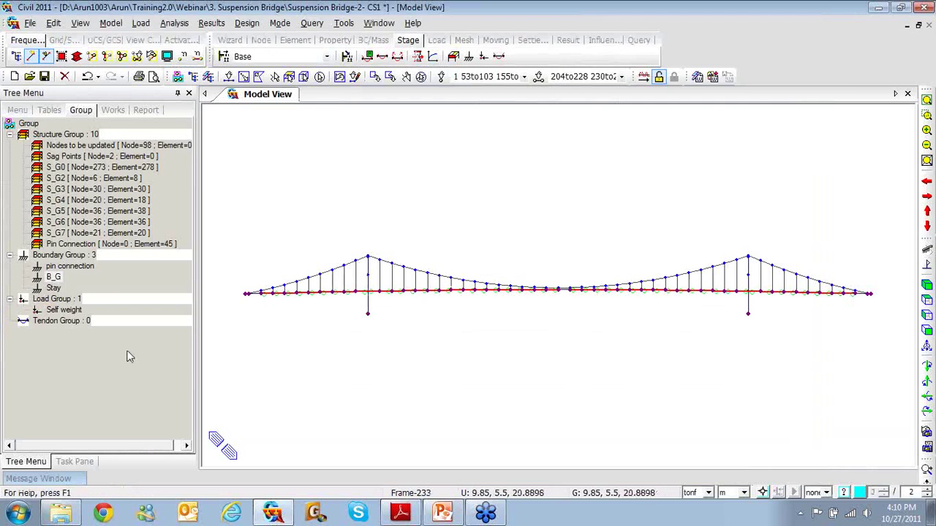
# Step: Select the elements of structure group Pin Connection and assign only their Beam End Release boundaries to boundary group pin connection
pyautogui.click(421, 76)
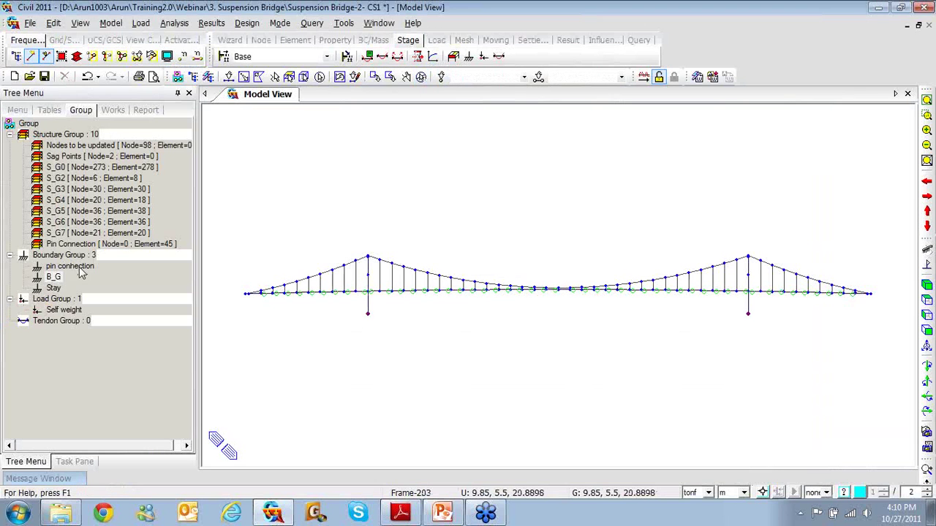
pyautogui.doubleClick(94, 245)
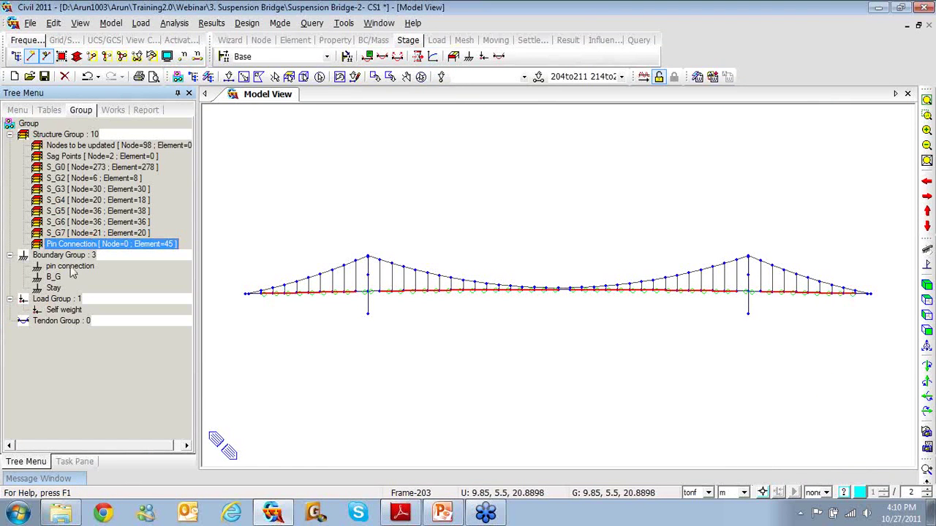
pyautogui.moveTo(72, 270); pyautogui.dragTo(327, 223)
pyautogui.click(411, 178)
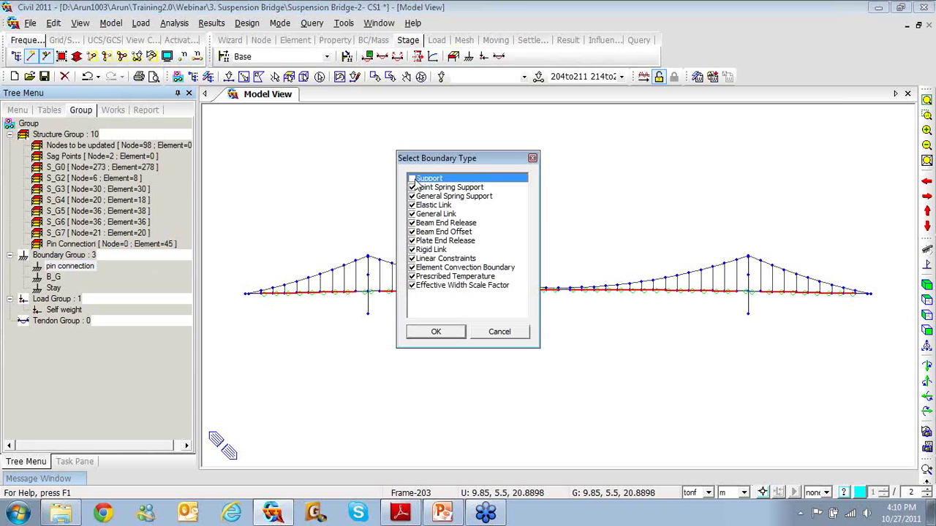
pyautogui.click(412, 188)
pyautogui.click(411, 196)
pyautogui.click(411, 205)
pyautogui.click(411, 213)
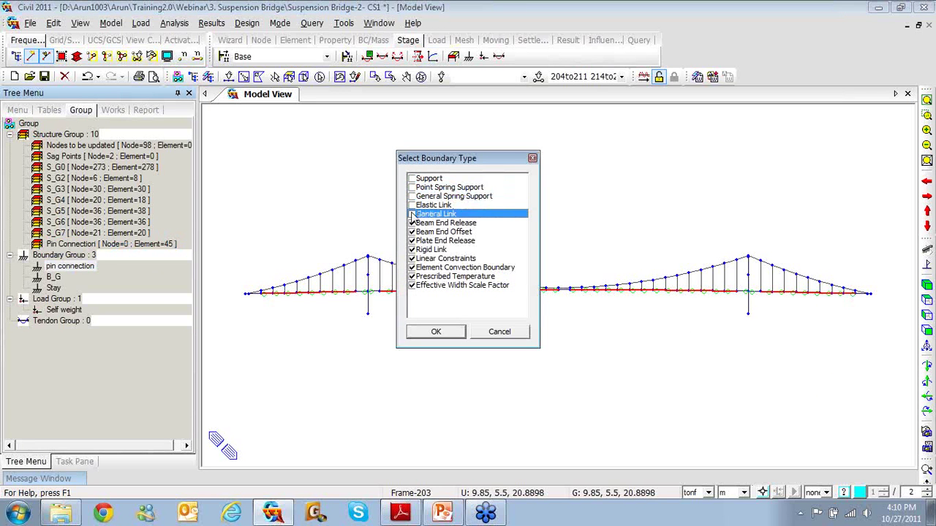
pyautogui.click(411, 232)
pyautogui.click(412, 250)
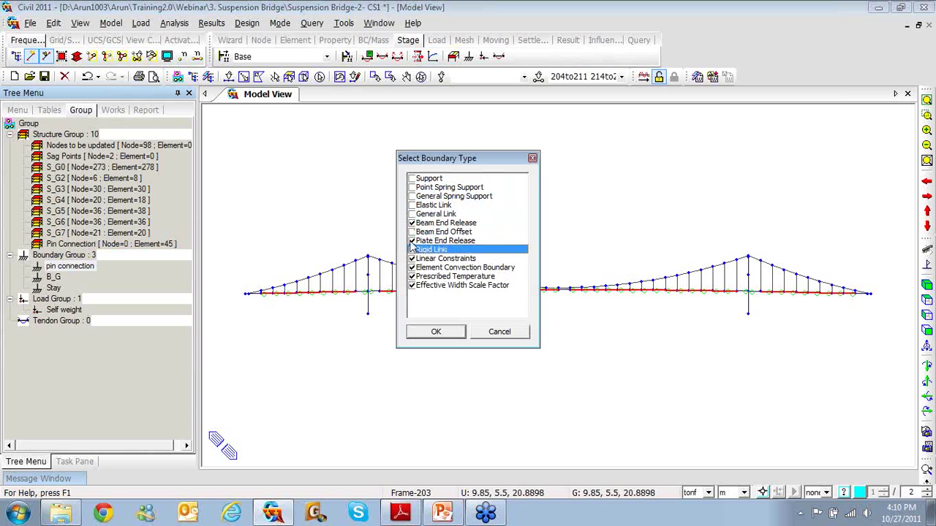
pyautogui.click(412, 240)
pyautogui.moveTo(424, 259); pyautogui.dragTo(418, 289)
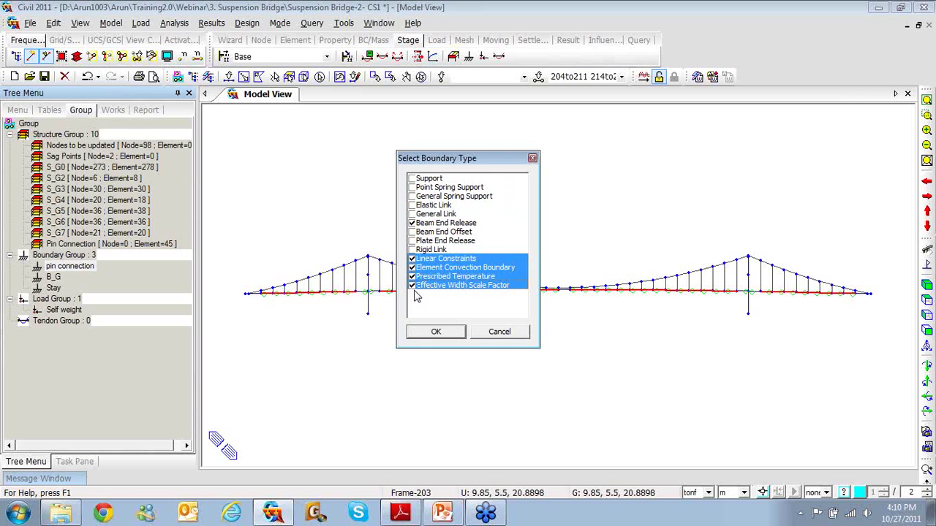
pyautogui.click(412, 285)
pyautogui.click(431, 333)
# Step: Highlight the boundary groups pin connection, B_G and Stay in turn to check their assignments
pyautogui.click(70, 269)
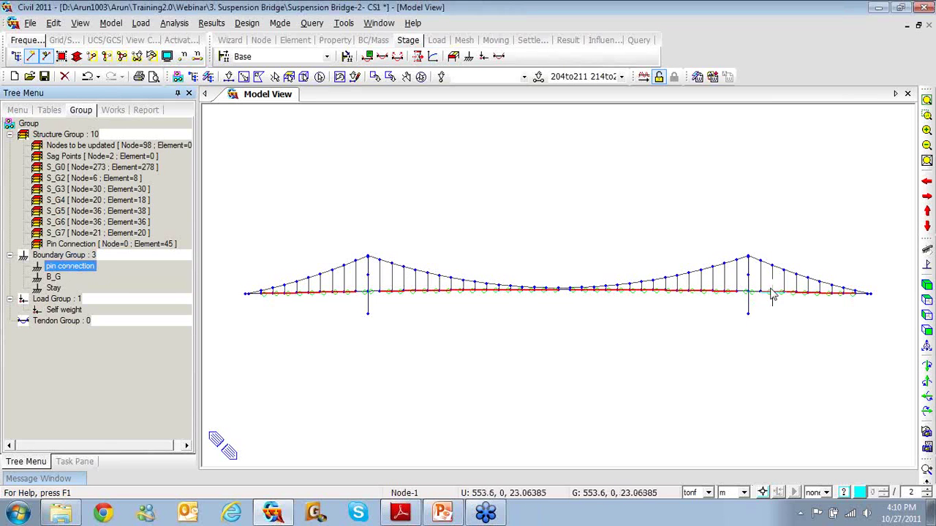
pyautogui.click(55, 279)
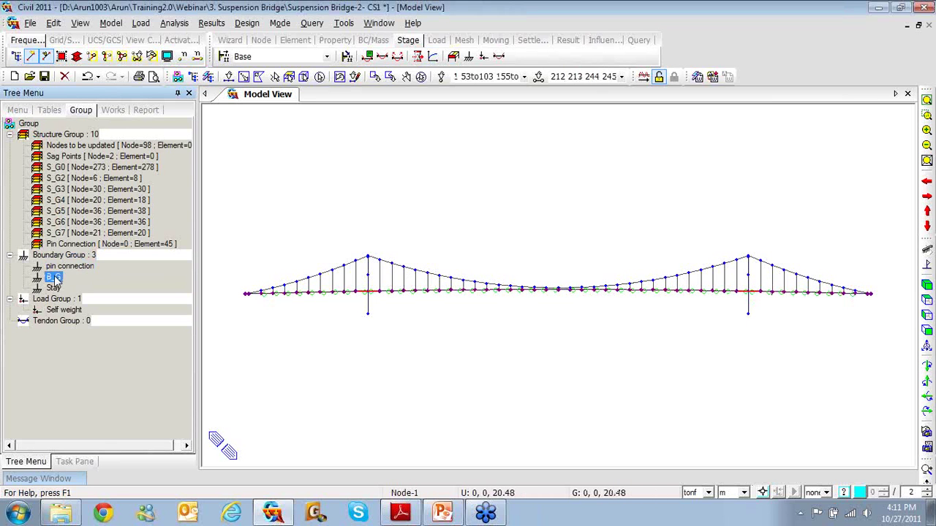
pyautogui.click(53, 288)
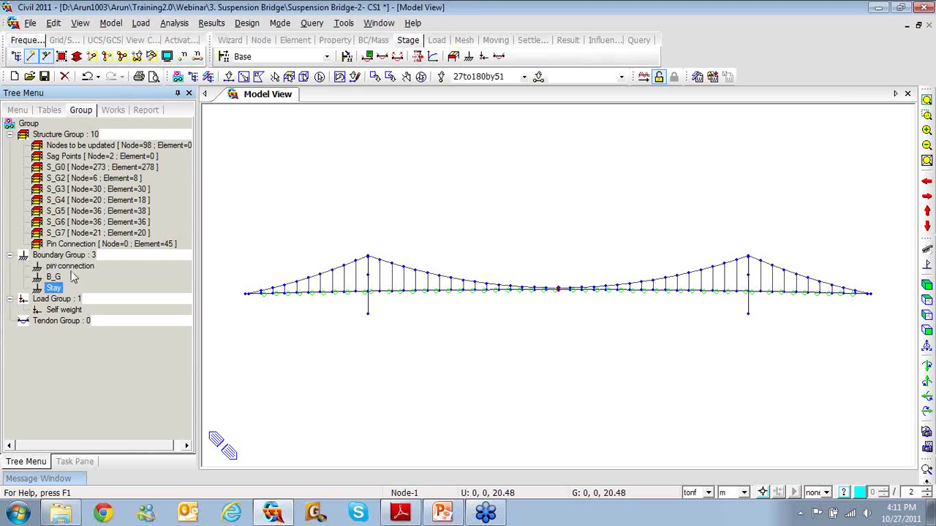
# Step: Open the construction stage list, view and close the CS0 definition, and select stage CS7
pyautogui.click(225, 58)
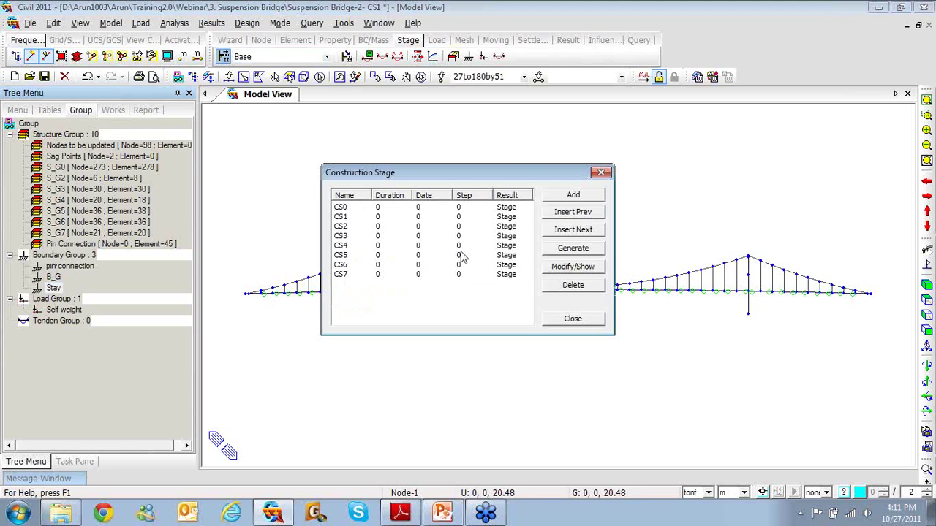
pyautogui.doubleClick(349, 209)
pyautogui.click(663, 53)
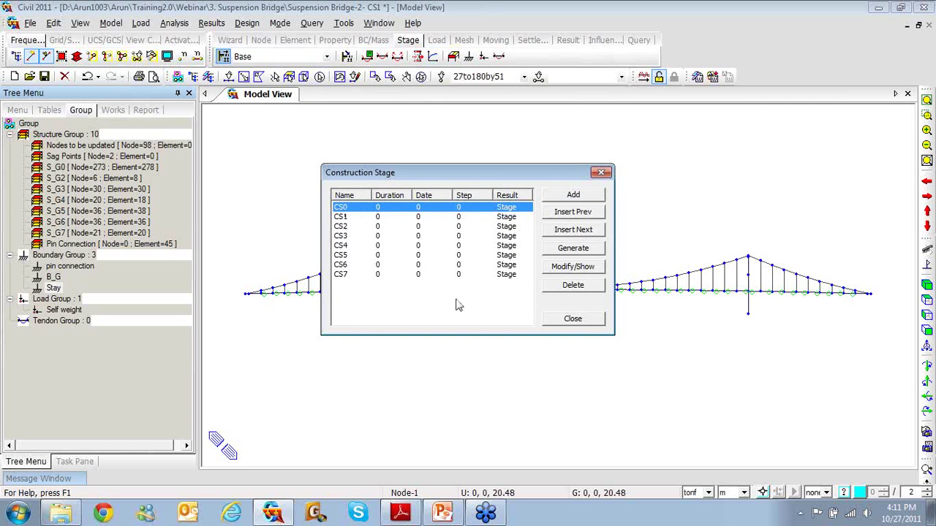
pyautogui.click(449, 275)
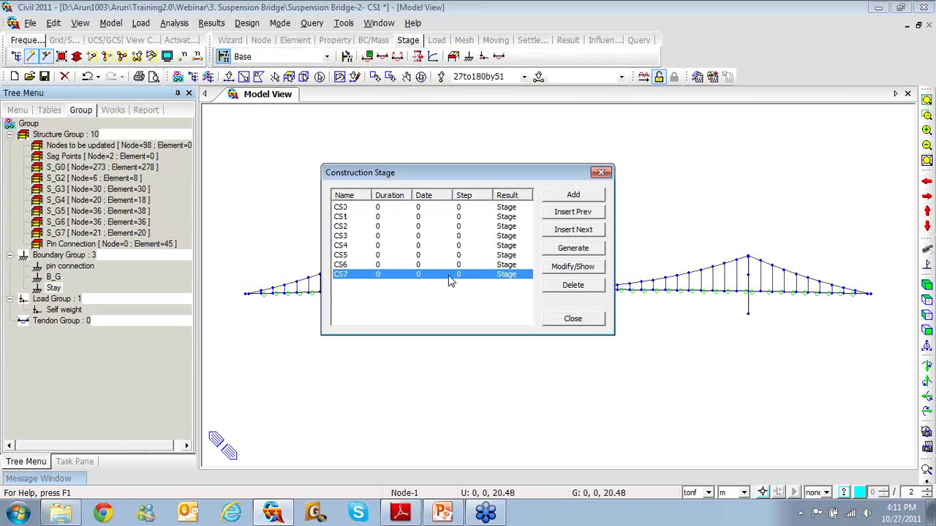
# Step: Delete all existing construction stages and generate stages CS0 to CS7 with duration 0 and stage results saved
pyautogui.keyDown('shift'); pyautogui.click(431, 207); pyautogui.keyUp('shift')
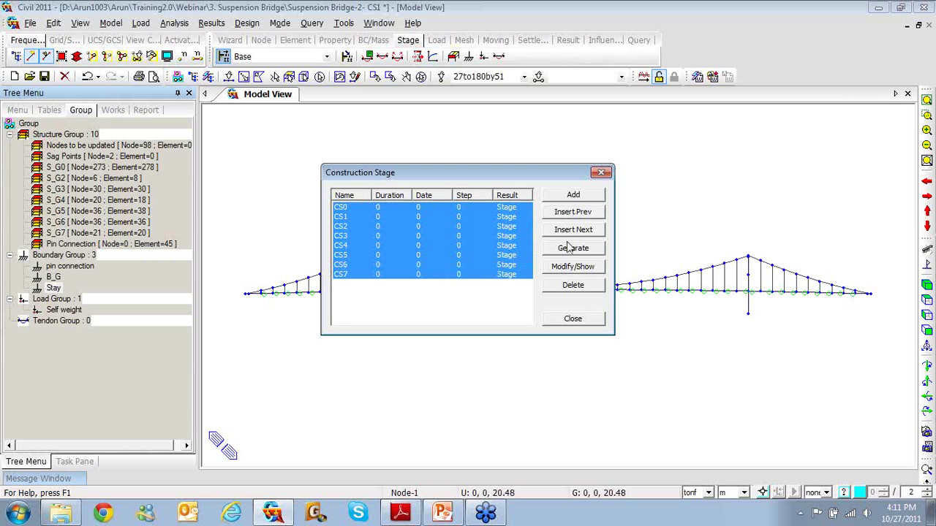
pyautogui.click(574, 289)
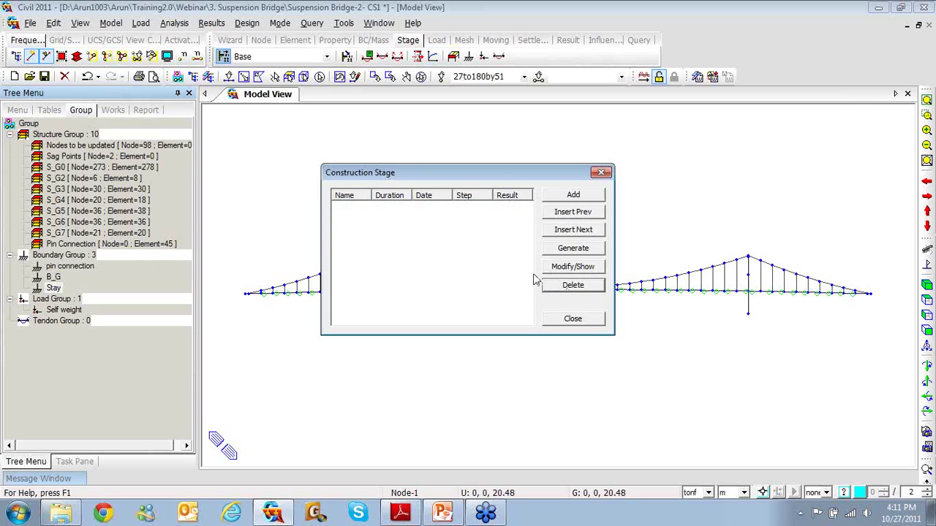
pyautogui.click(573, 249)
pyautogui.write('CS')
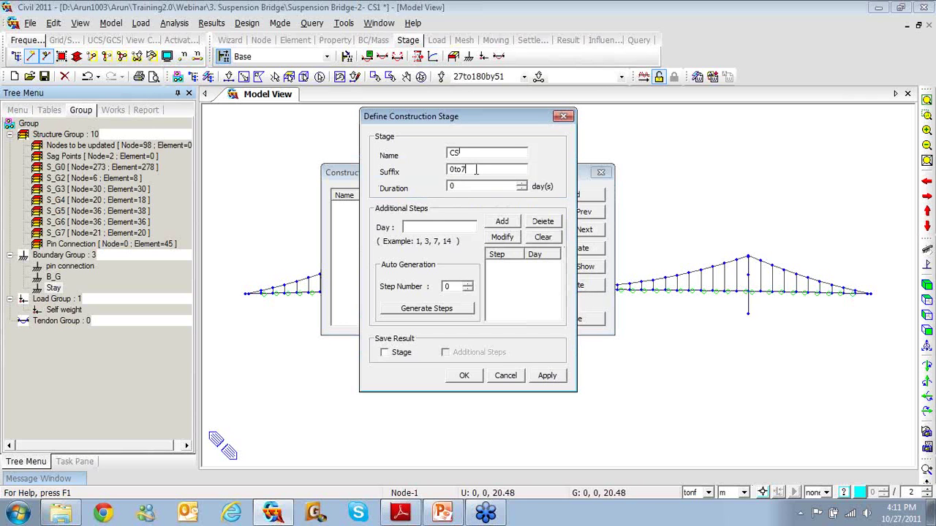
pyautogui.click(385, 354)
pyautogui.click(464, 375)
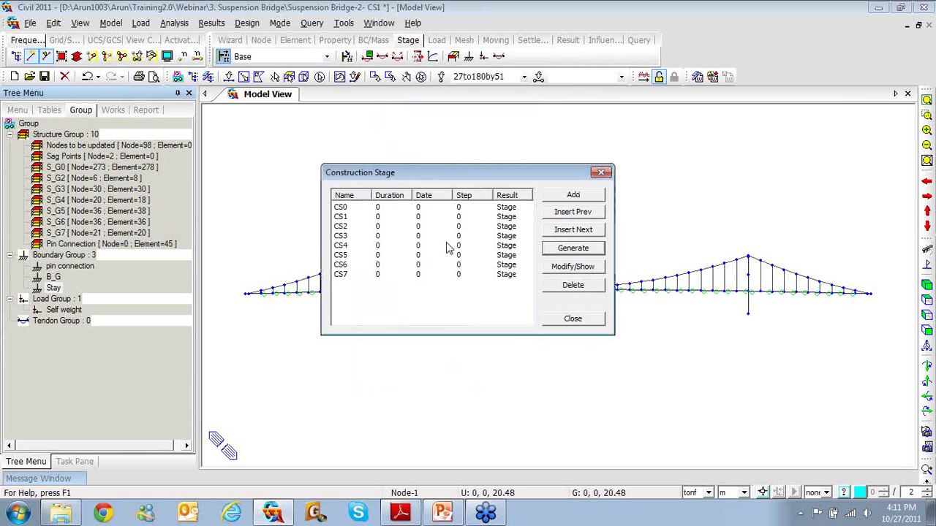
# Step: In stage CS0, activate structure group S_G0 and boundary groups B_G and Stay at the Deformed position
pyautogui.doubleClick(431, 207)
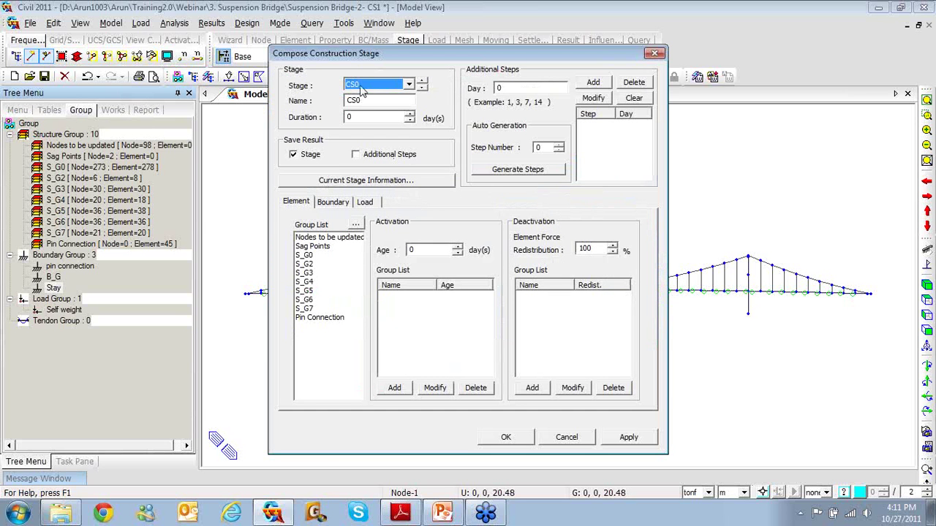
pyautogui.click(309, 255)
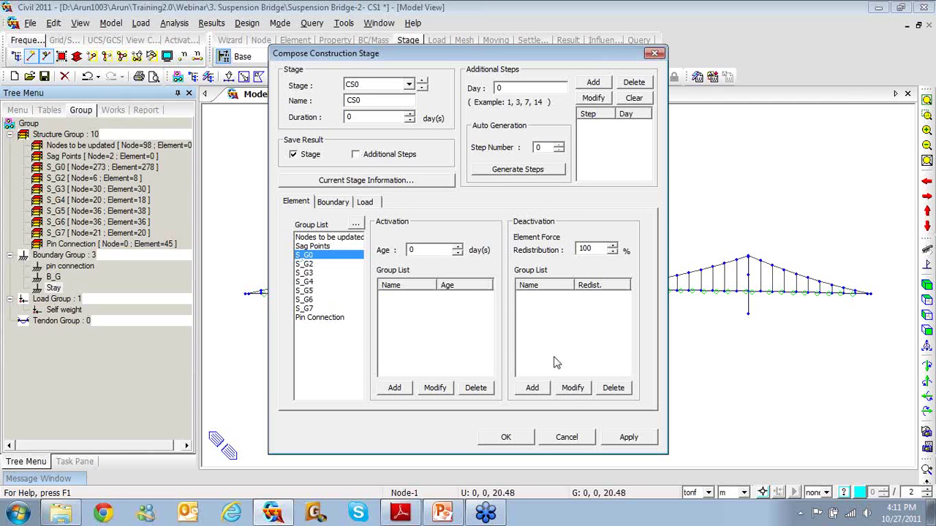
pyautogui.click(395, 389)
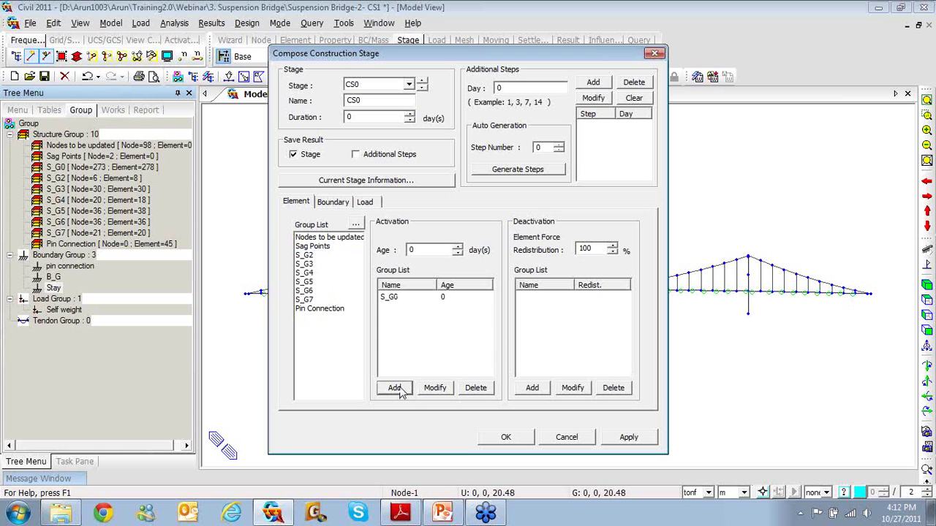
pyautogui.click(334, 203)
pyautogui.click(302, 248)
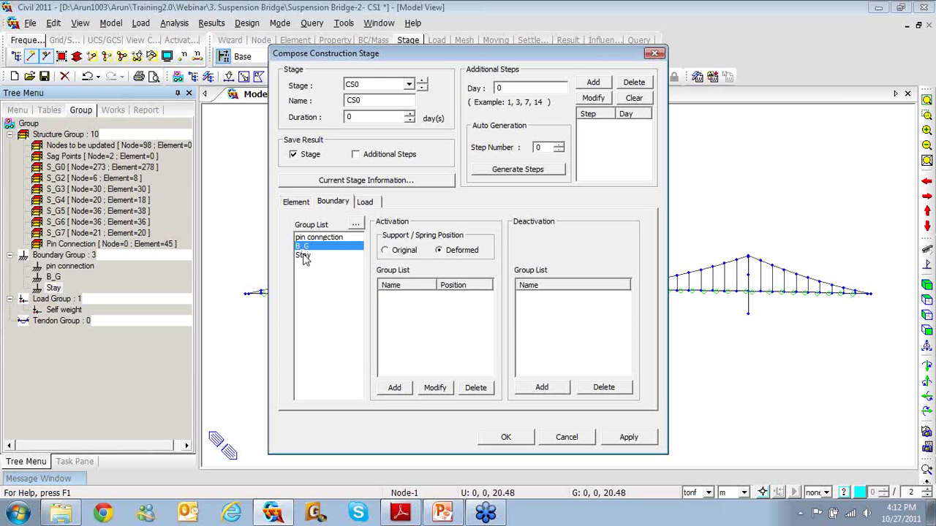
pyautogui.keyDown('shift'); pyautogui.click(304, 256); pyautogui.keyUp('shift')
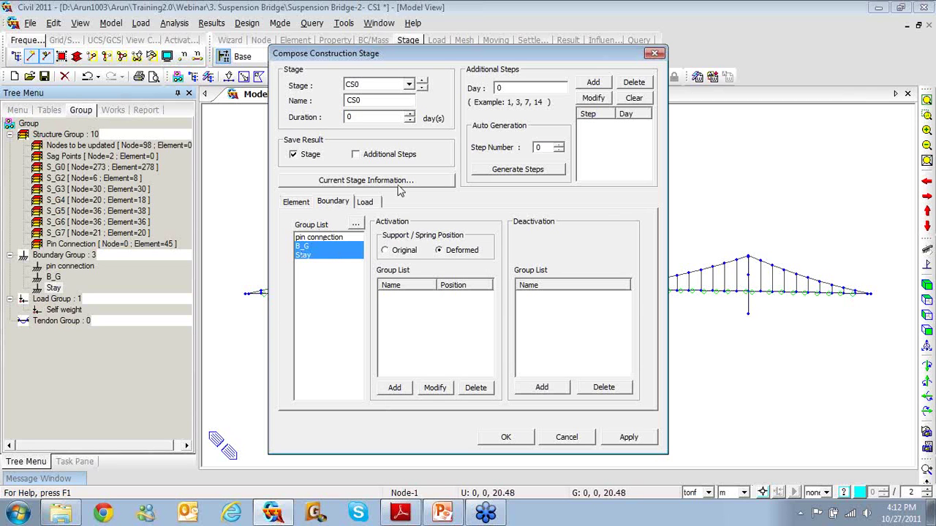
pyautogui.click(394, 388)
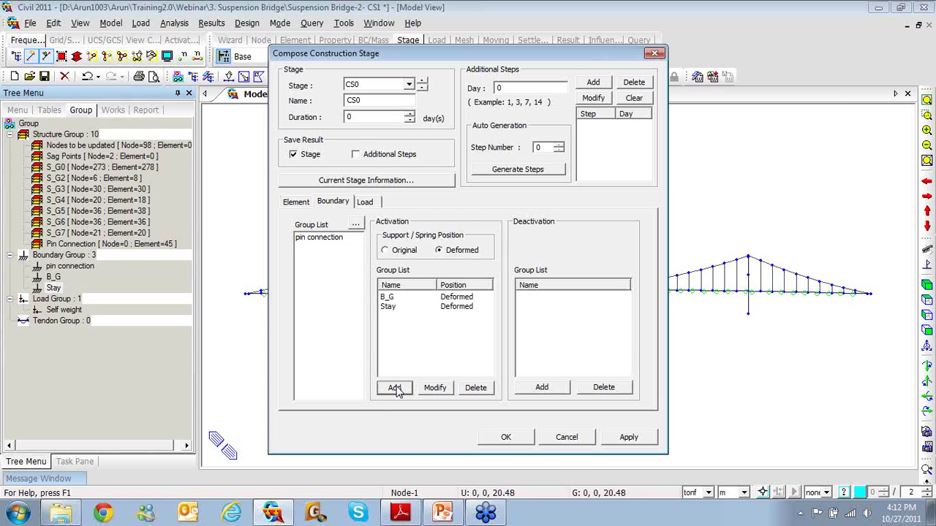
# Step: Activate the Self weight load group on the First day of stage CS0 and apply the stage definition
pyautogui.click(374, 206)
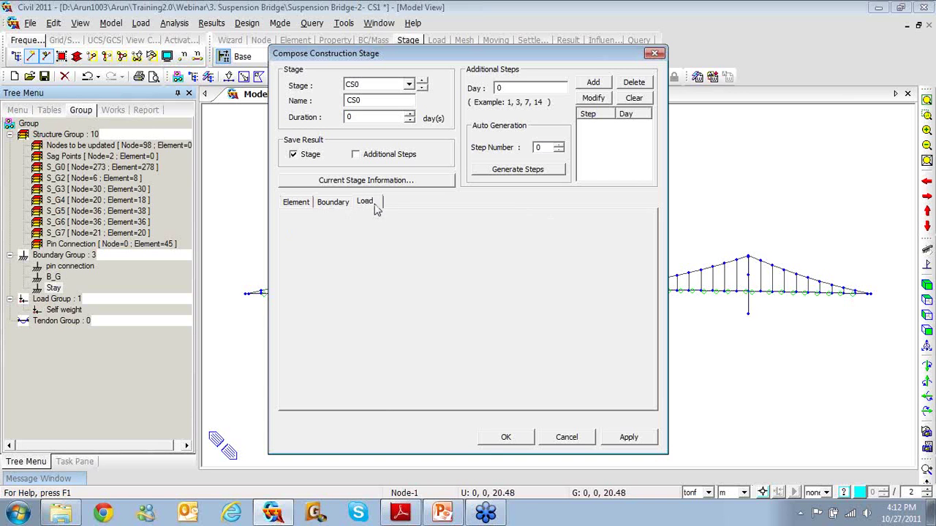
pyautogui.click(319, 238)
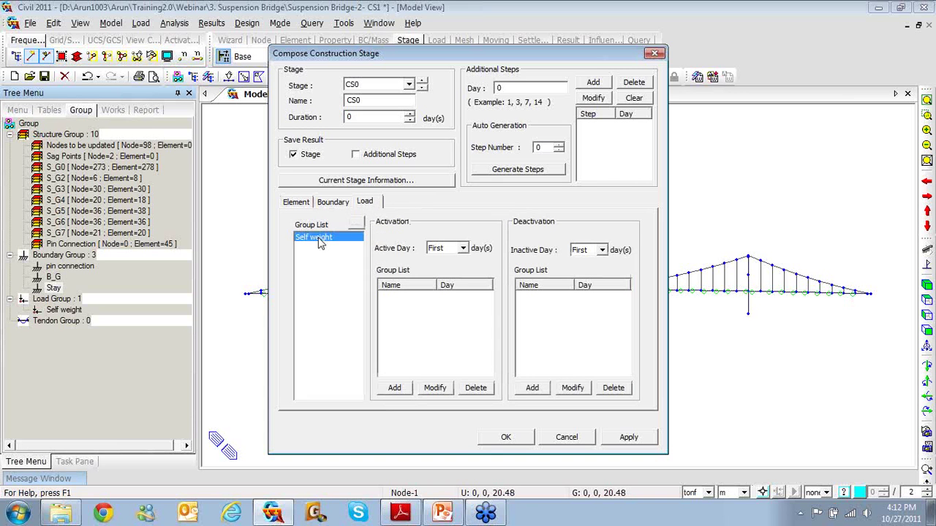
pyautogui.click(394, 388)
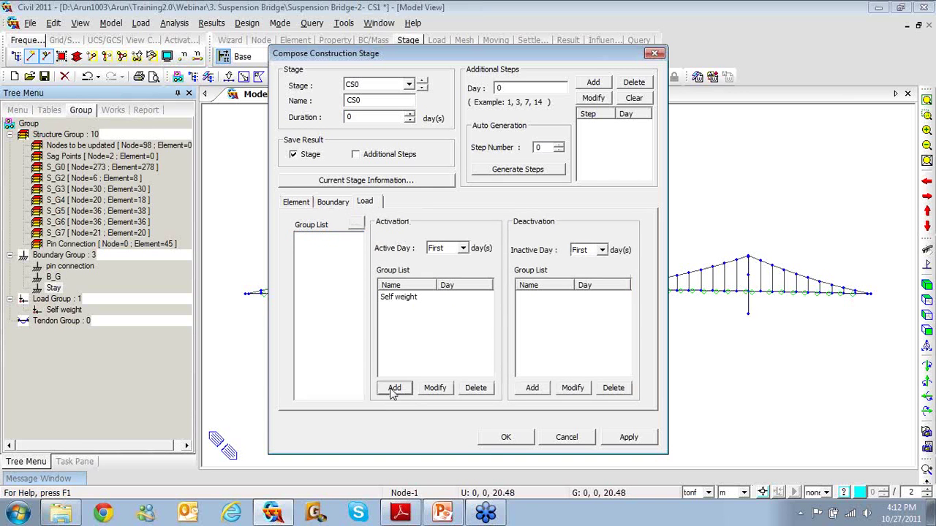
pyautogui.click(625, 438)
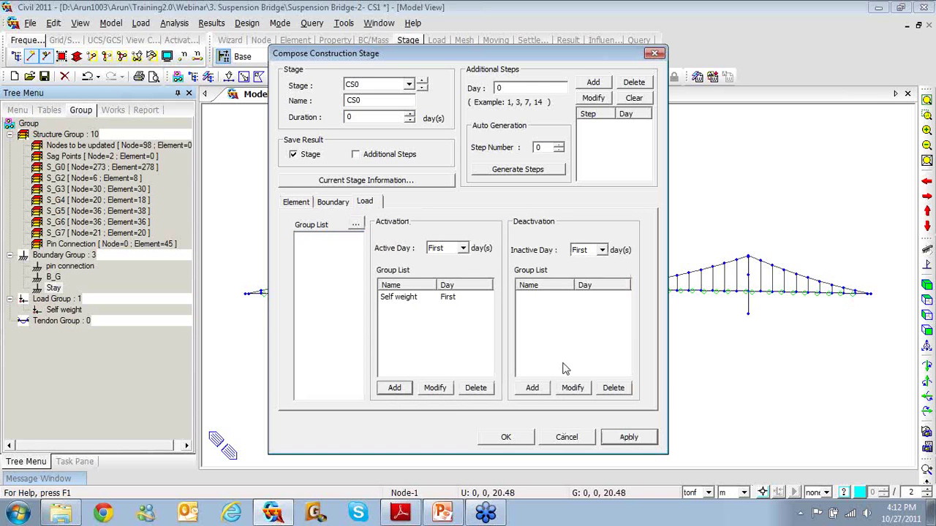
# Step: Move on to stage CS1, look over its element groups, and consult the Backward Construction stage table in PowerPoint
pyautogui.click(422, 83)
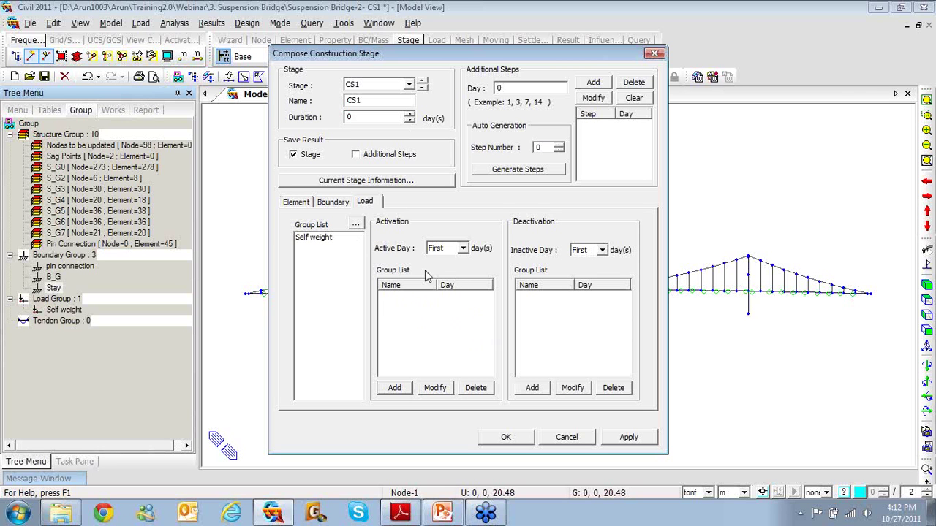
pyautogui.click(334, 203)
pyautogui.click(296, 205)
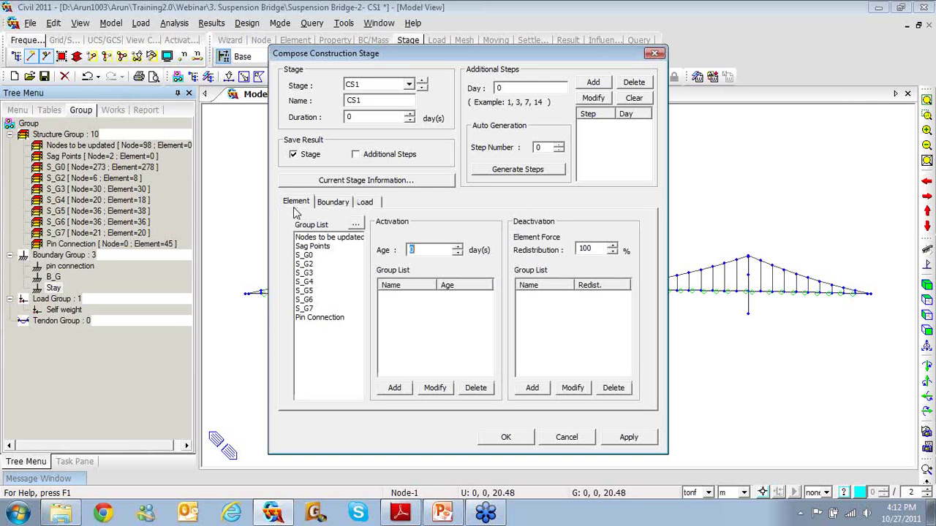
pyautogui.click(303, 266)
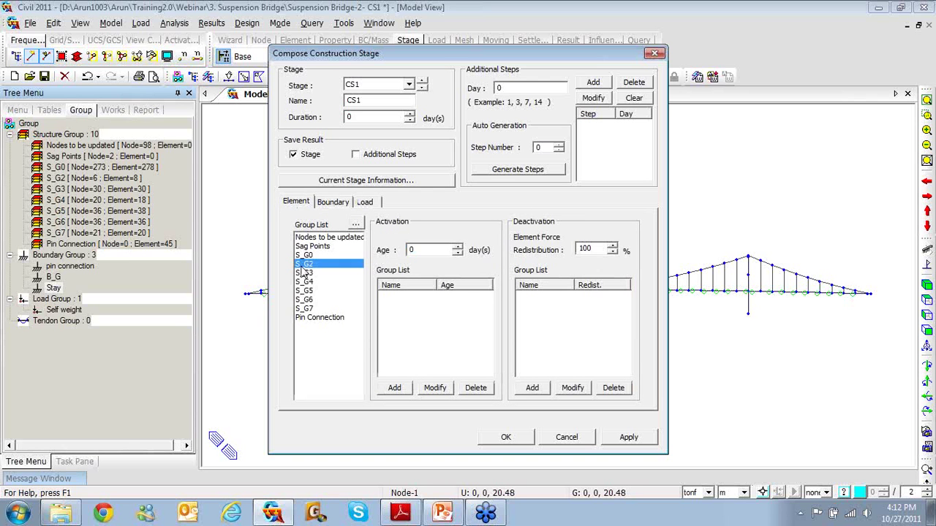
pyautogui.click(308, 256)
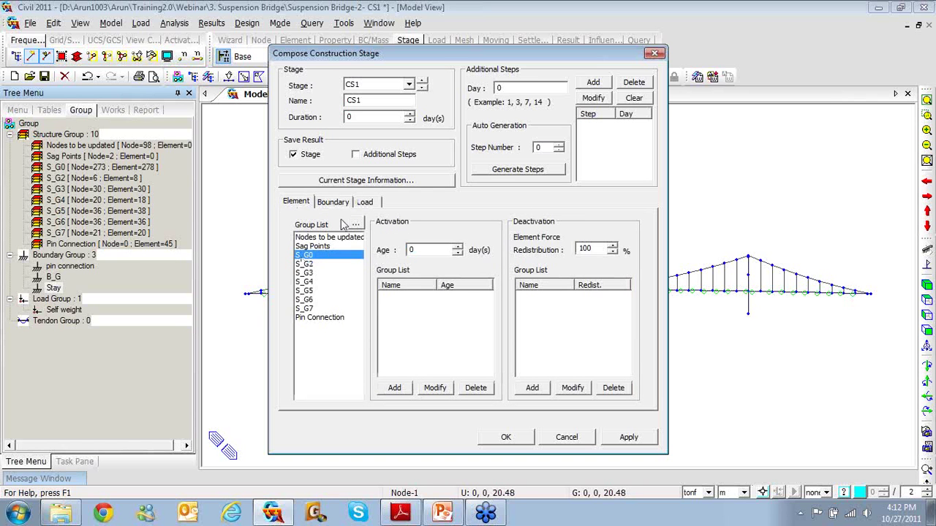
pyautogui.click(448, 511)
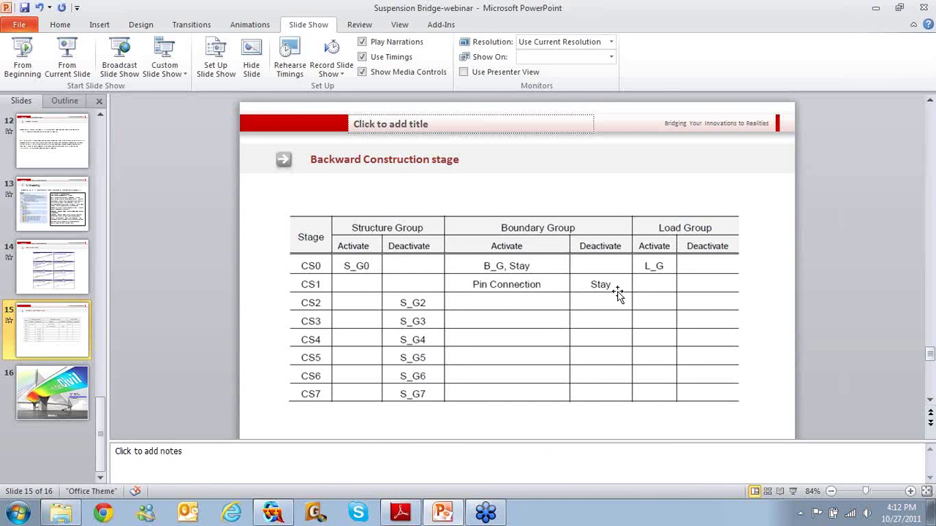
pyautogui.click(875, 7)
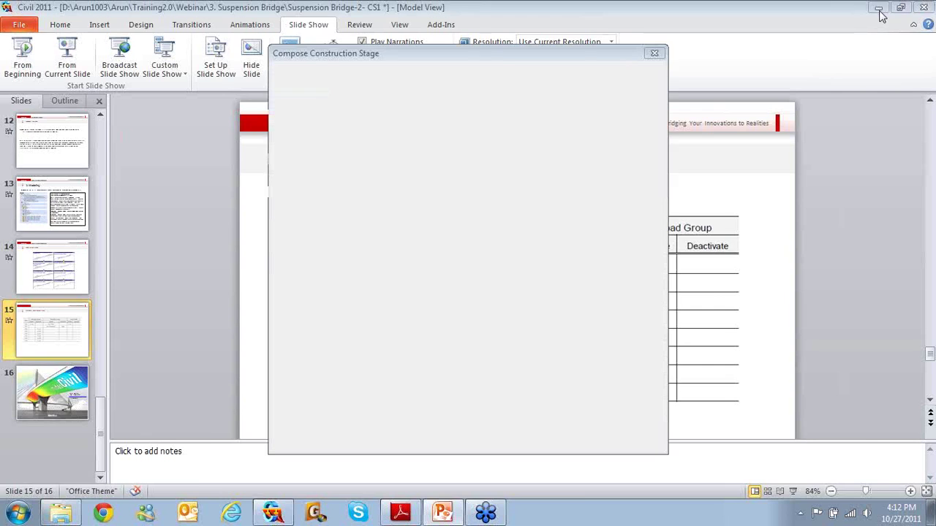
# Step: In stage CS1, activate boundary group pin connection at the Deformed position, deactivate Stay, and apply the changes
pyautogui.click(342, 203)
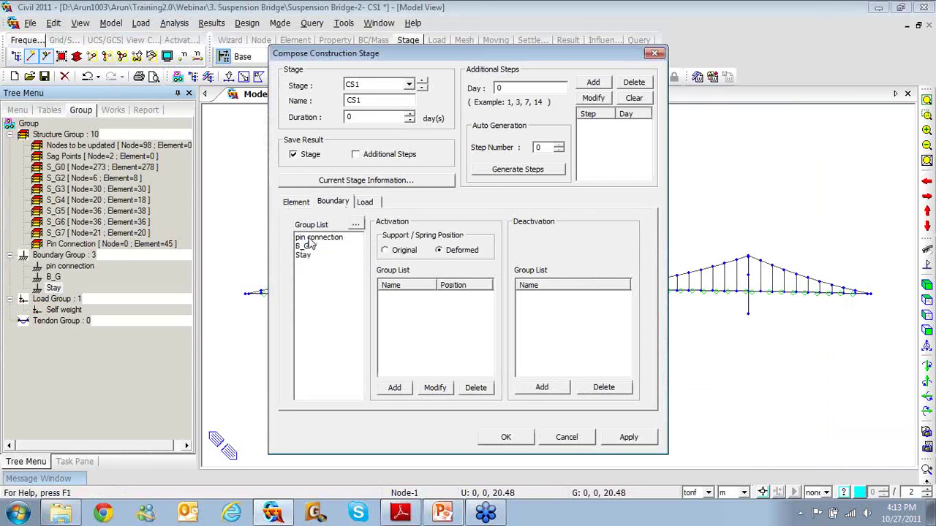
pyautogui.click(308, 238)
pyautogui.click(394, 388)
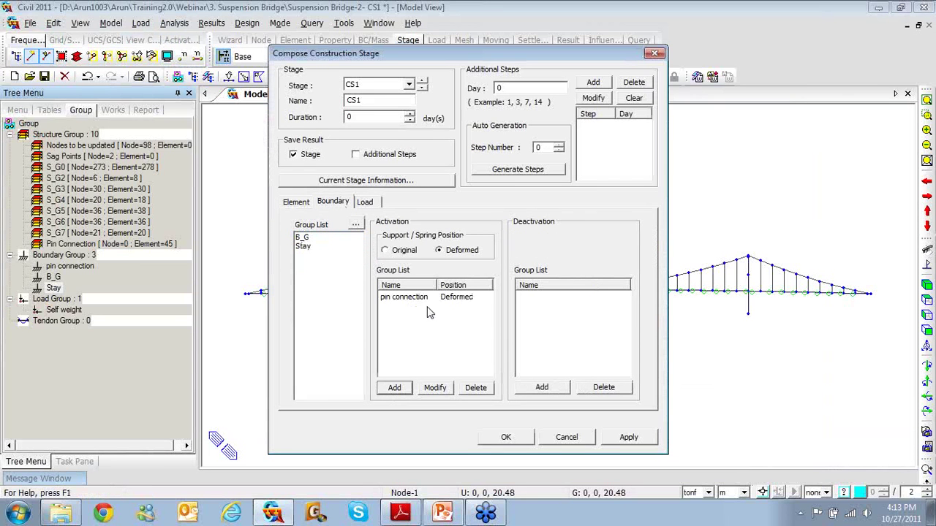
pyautogui.click(305, 246)
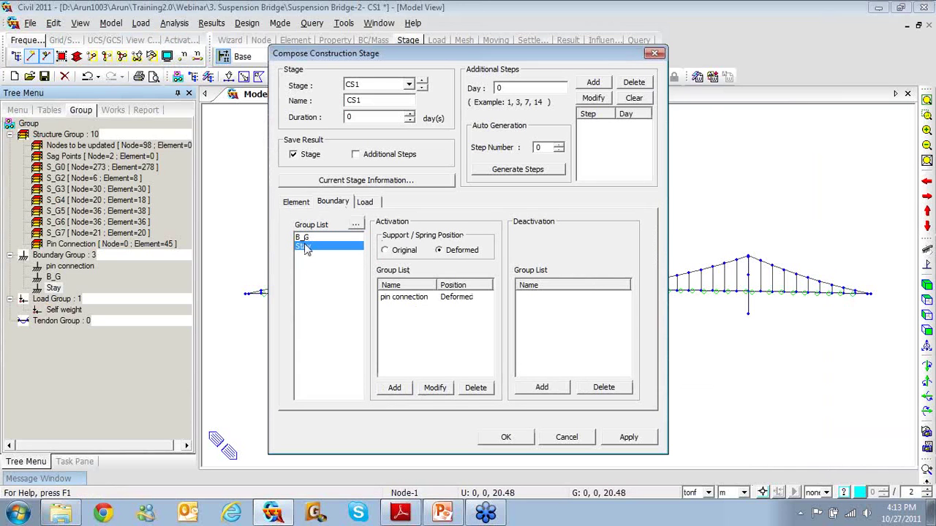
pyautogui.click(533, 389)
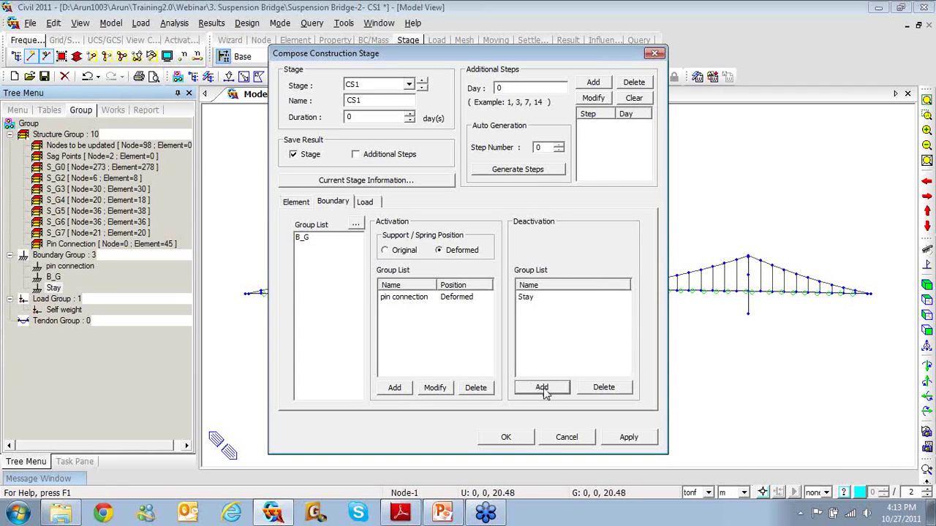
pyautogui.click(623, 439)
# Step: Move on to stage CS2 and show its element group settings
pyautogui.click(422, 81)
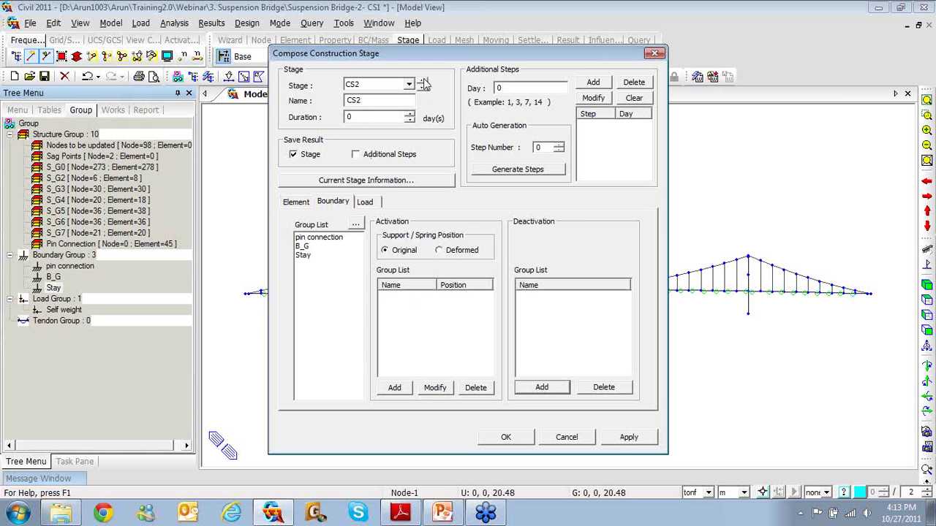
pyautogui.click(296, 203)
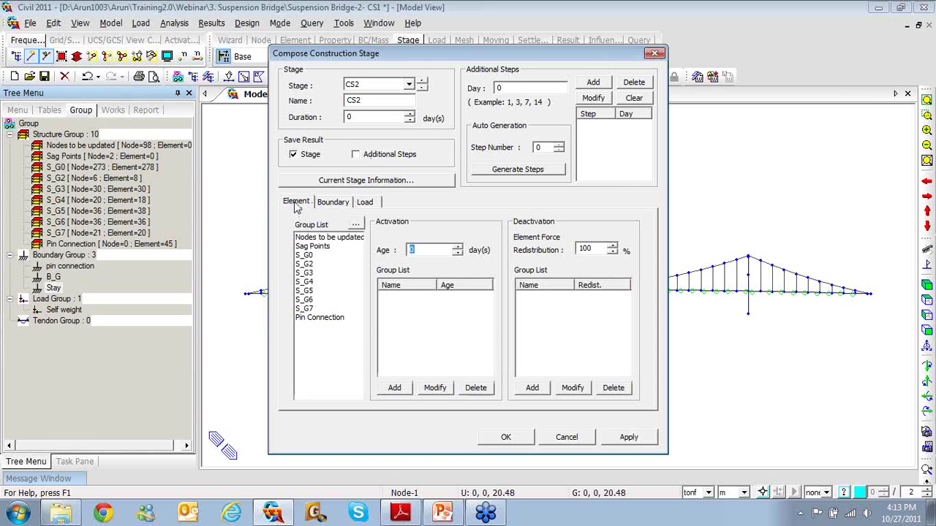
pyautogui.click(306, 264)
pyautogui.click(395, 388)
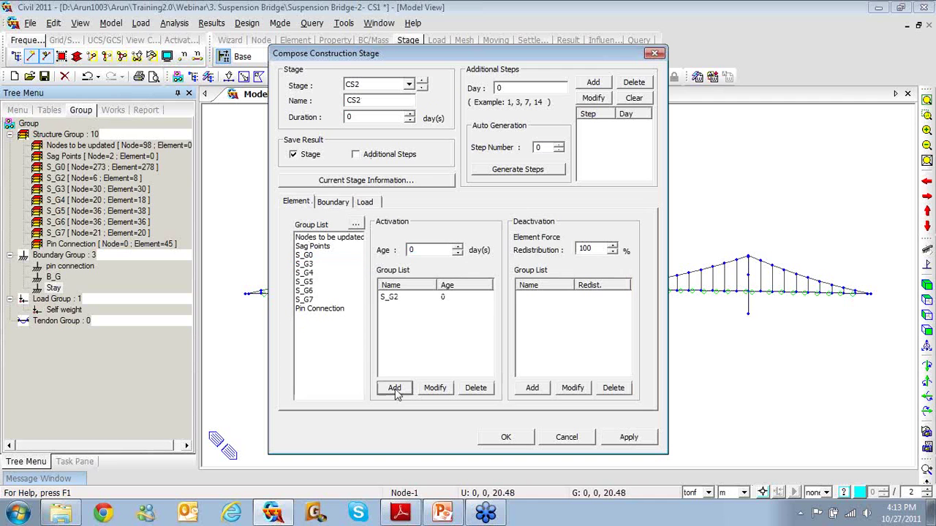
pyautogui.click(391, 298)
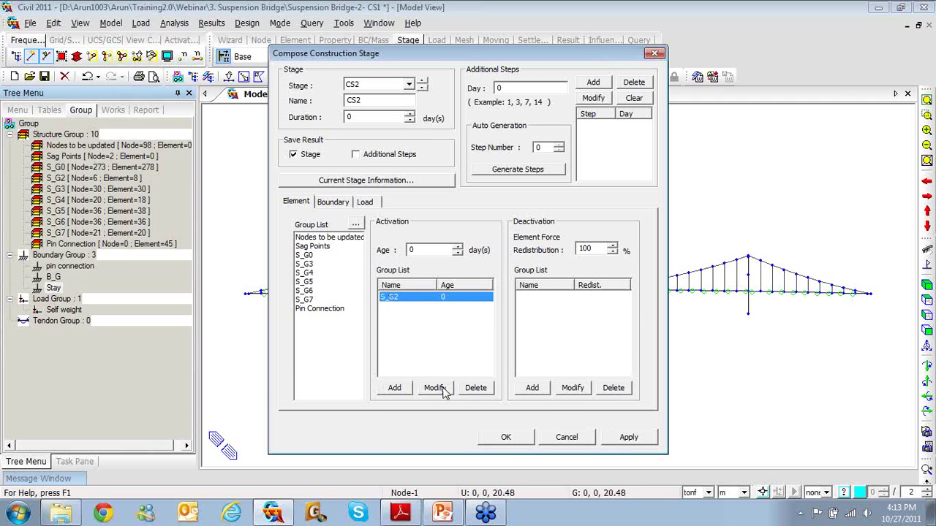
pyautogui.click(474, 389)
# Step: Deactivate structure group S_G2 in stage CS2 with 100% element force redistribution and apply the change
pyautogui.click(307, 273)
pyautogui.click(305, 265)
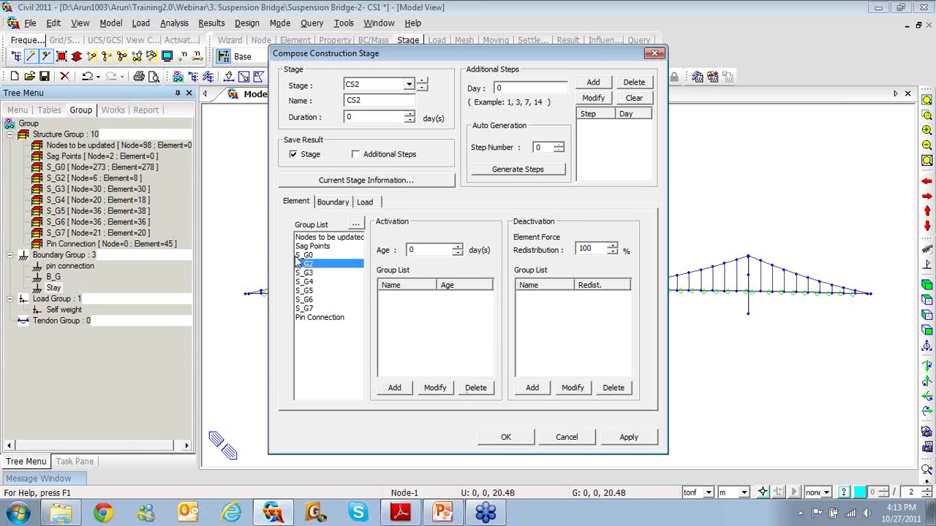
pyautogui.click(541, 389)
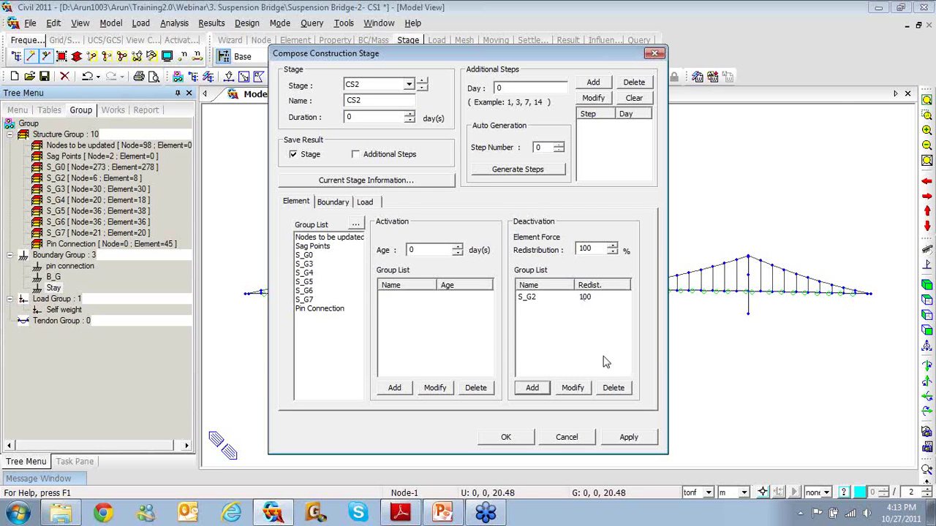
pyautogui.click(627, 438)
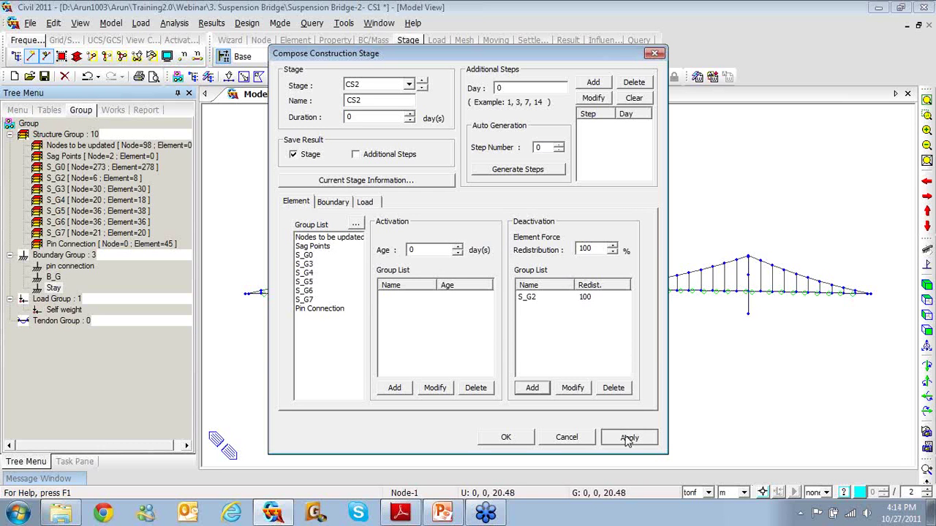
# Step: In stage CS3, deactivate structure group S_G3 with 100% element force redistribution and apply the change
pyautogui.click(422, 82)
pyautogui.click(304, 273)
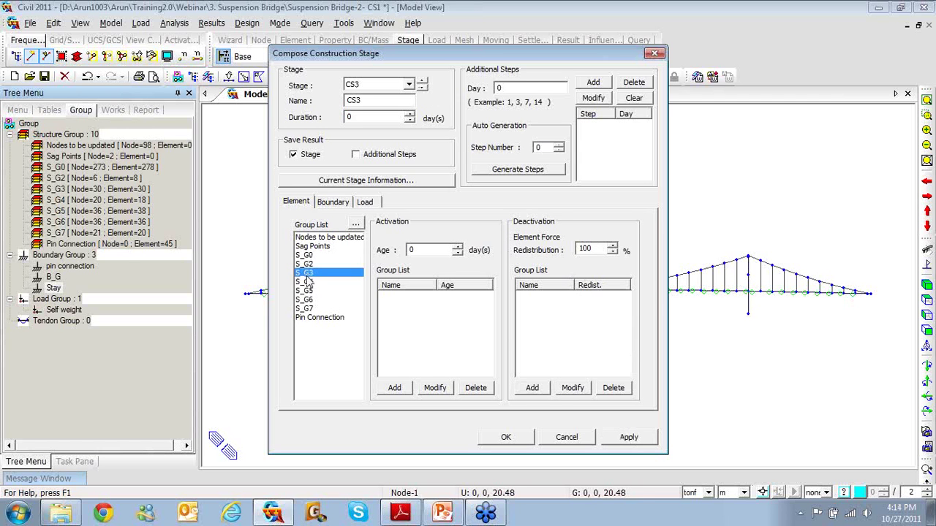
pyautogui.click(534, 389)
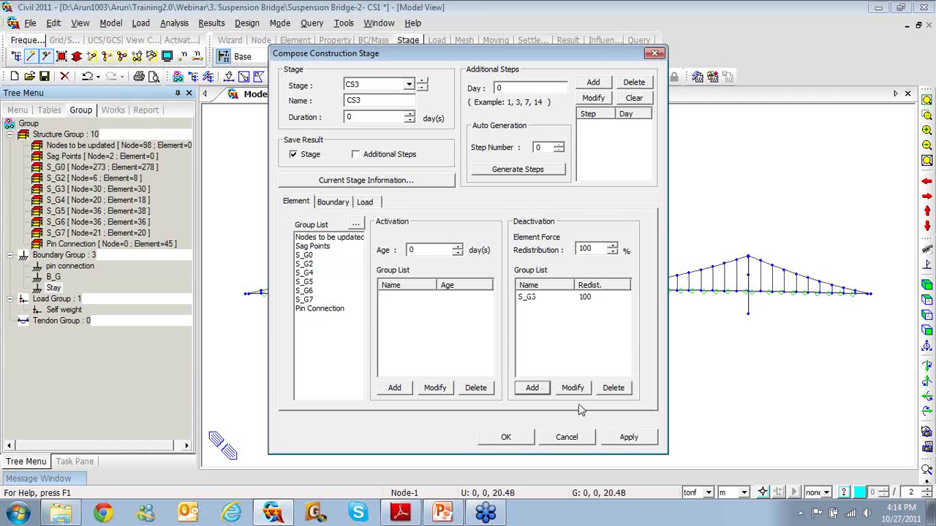
pyautogui.click(627, 438)
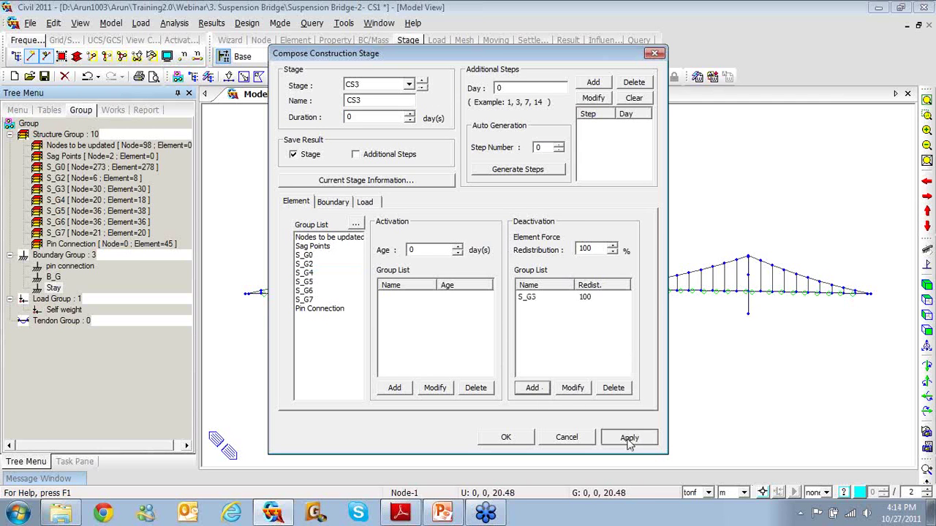
# Step: In stage CS4, deactivate structure group S_G4 with 100% element force redistribution and apply the change
pyautogui.click(422, 82)
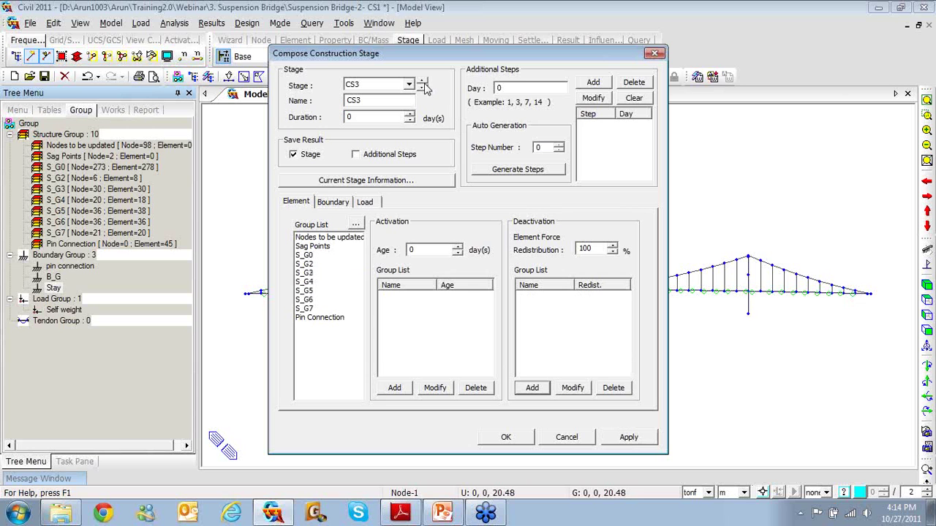
pyautogui.click(306, 282)
pyautogui.click(533, 388)
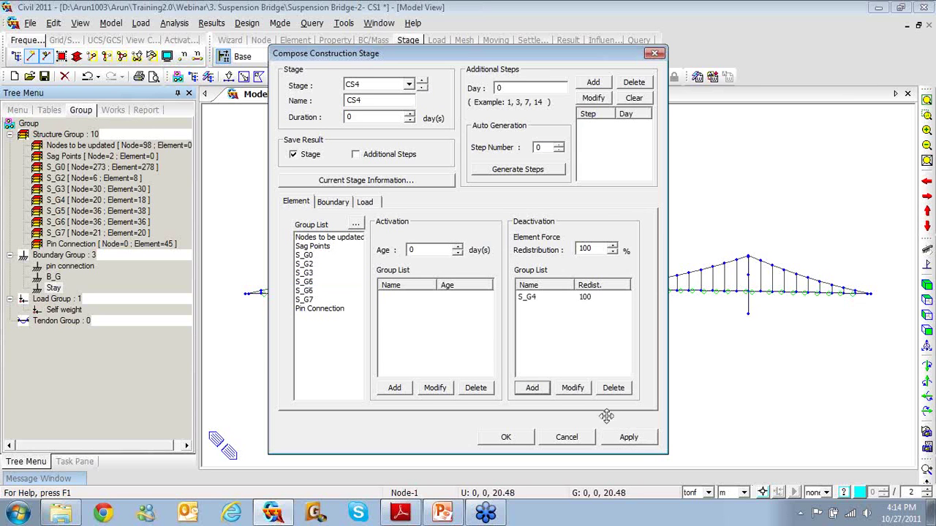
pyautogui.click(627, 437)
# Step: In stage CS5, deactivate structure group S_G5 with 100% element force redistribution and apply the change
pyautogui.click(422, 82)
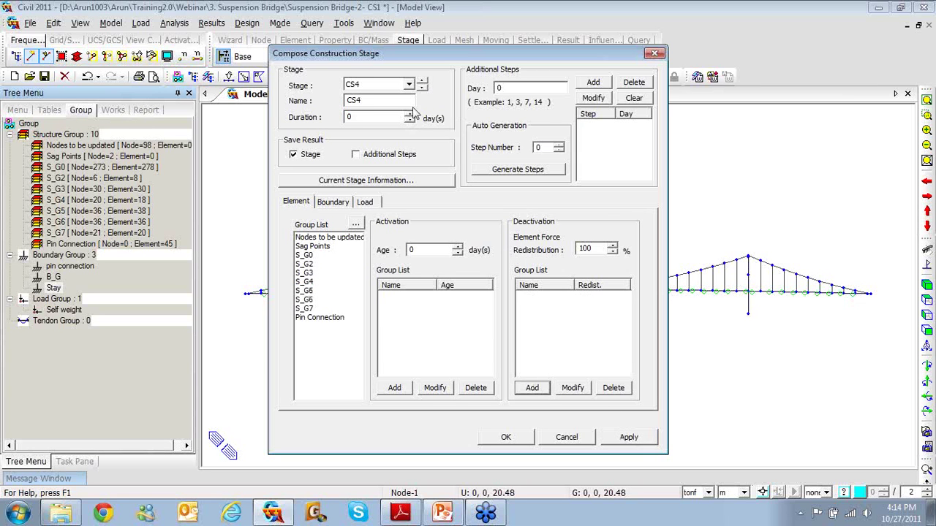
pyautogui.click(305, 290)
pyautogui.click(535, 391)
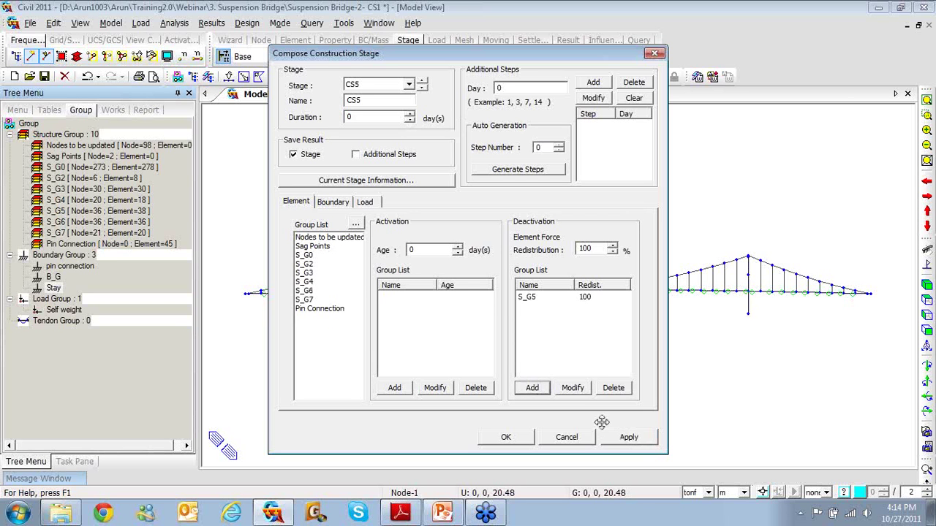
pyautogui.click(627, 437)
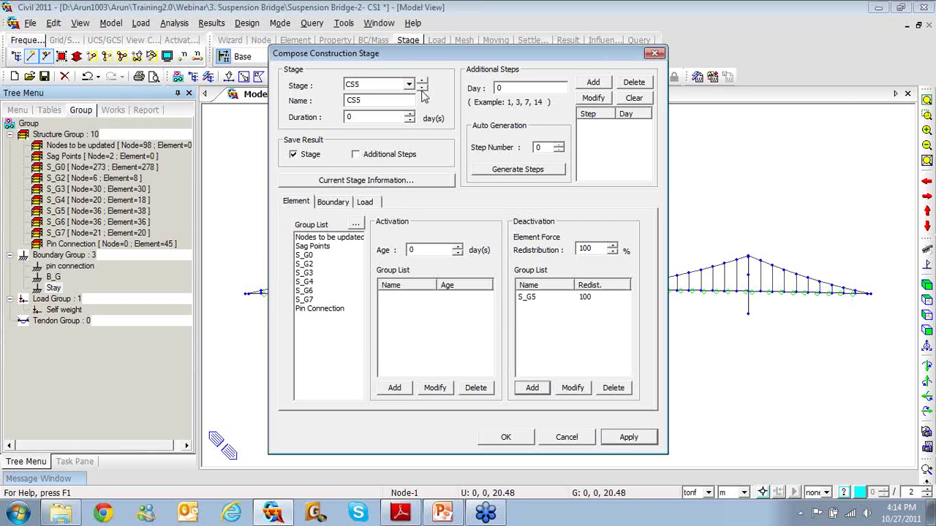
# Step: In stage CS6, deactivate structure group S_G6 with 100% element force redistribution and apply the change
pyautogui.click(304, 290)
pyautogui.click(531, 387)
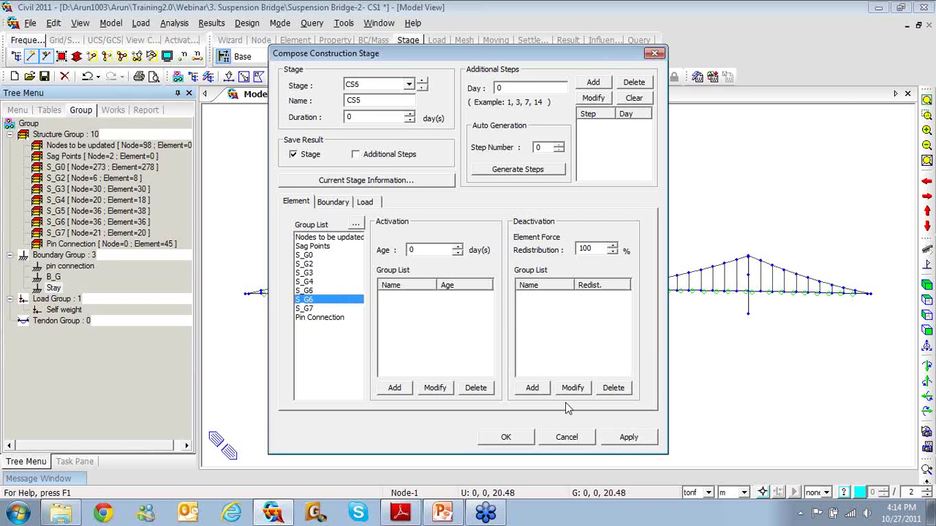
pyautogui.click(618, 439)
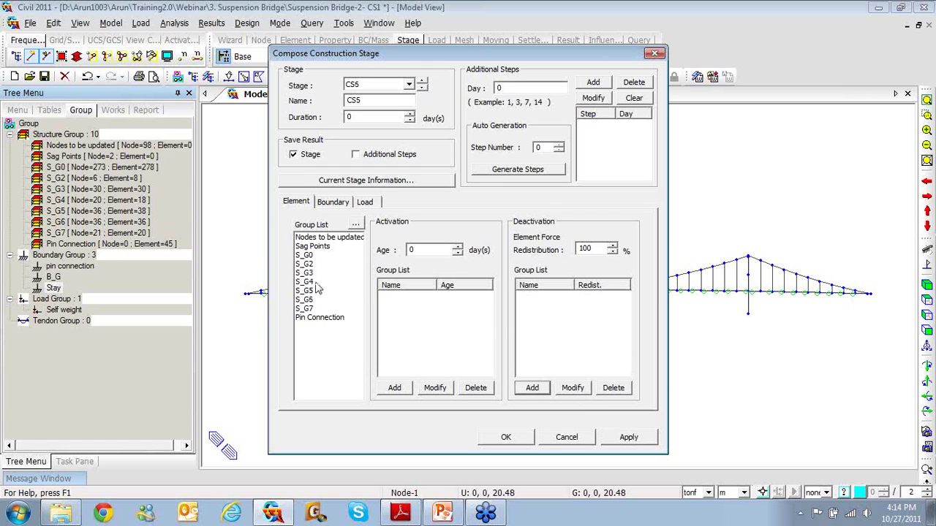
# Step: In stage CS7, deactivate structure group S_G7 with 100% redistribution, apply it, and finish the construction stage definition
pyautogui.click(304, 309)
pyautogui.click(532, 387)
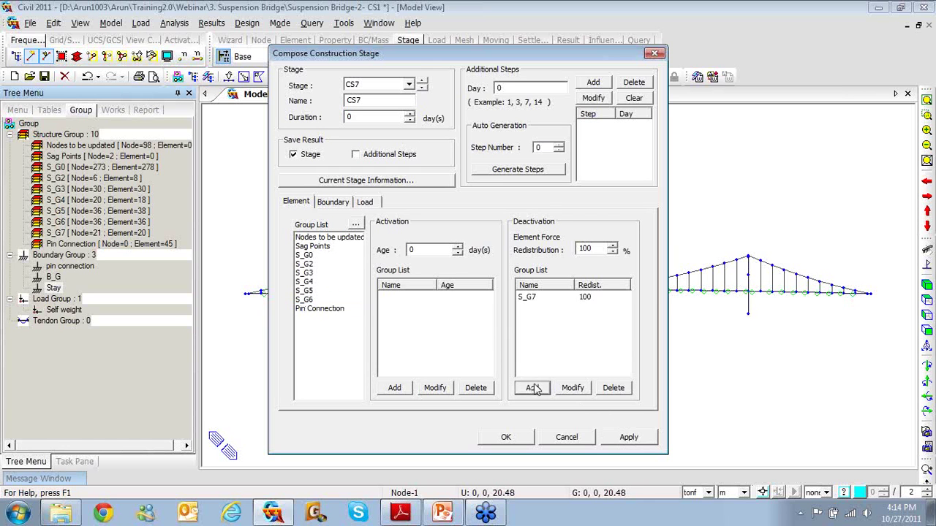
pyautogui.click(629, 438)
pyautogui.click(655, 54)
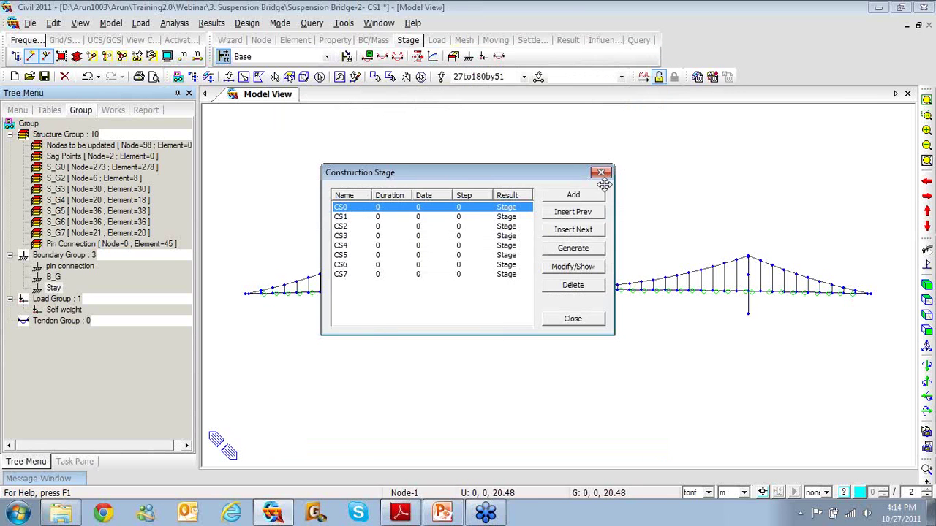
pyautogui.click(585, 320)
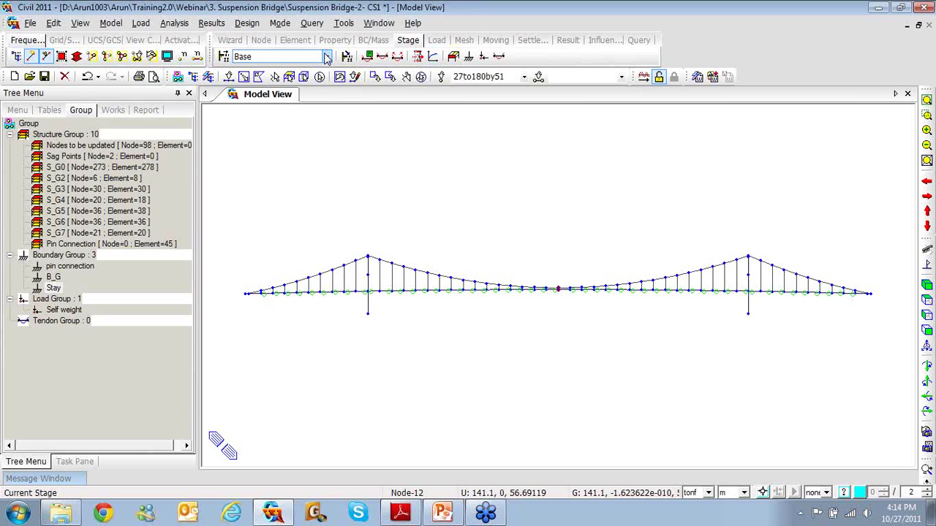
# Step: Keep the Base stage current and display nodal loads, elastic links and supports on the bridge model
pyautogui.click(327, 57)
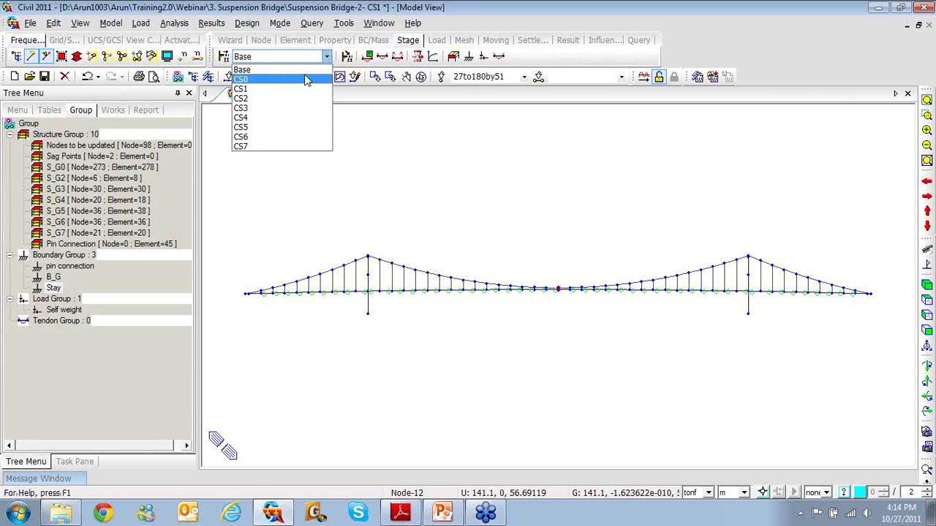
pyautogui.click(245, 69)
pyautogui.click(166, 57)
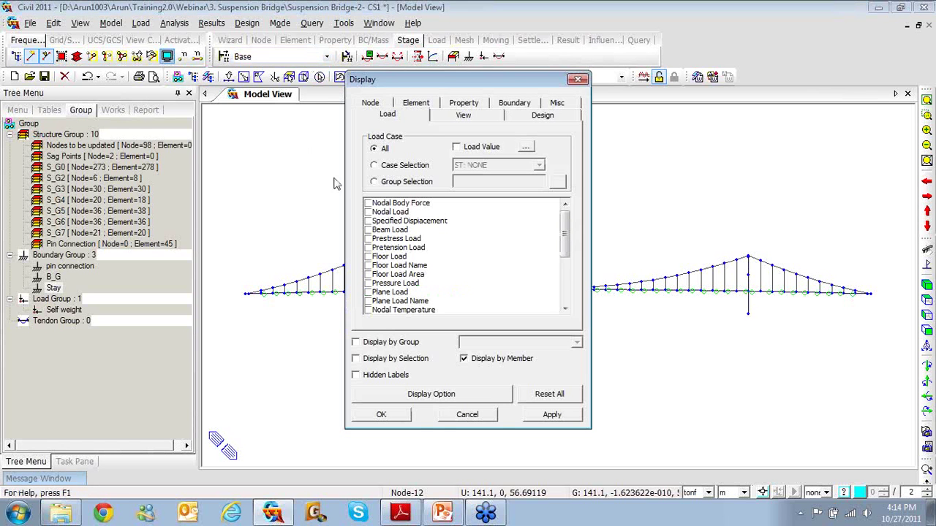
pyautogui.click(368, 212)
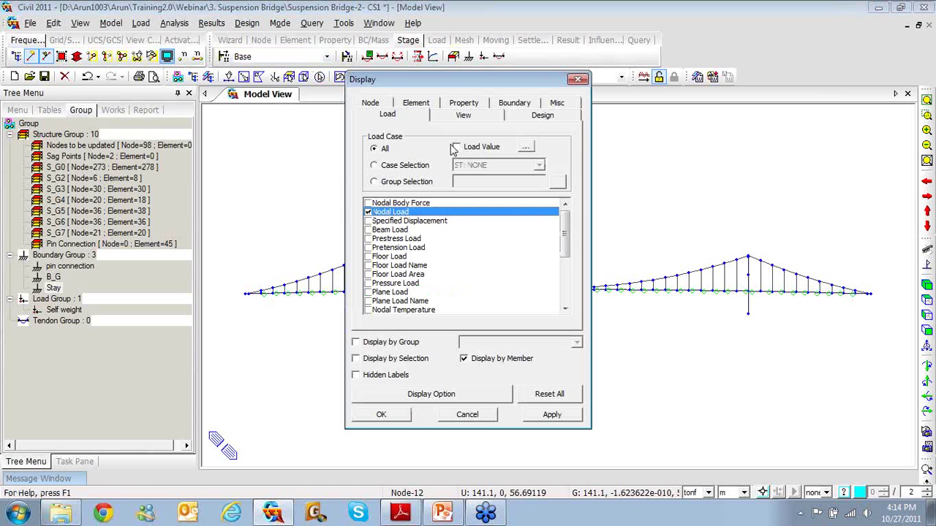
pyautogui.click(512, 104)
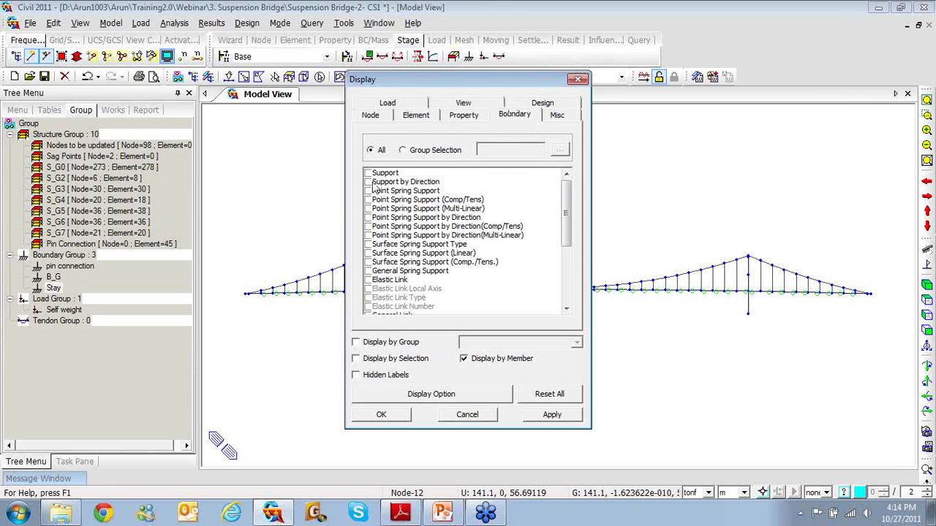
pyautogui.scroll(-3, 553, 241)
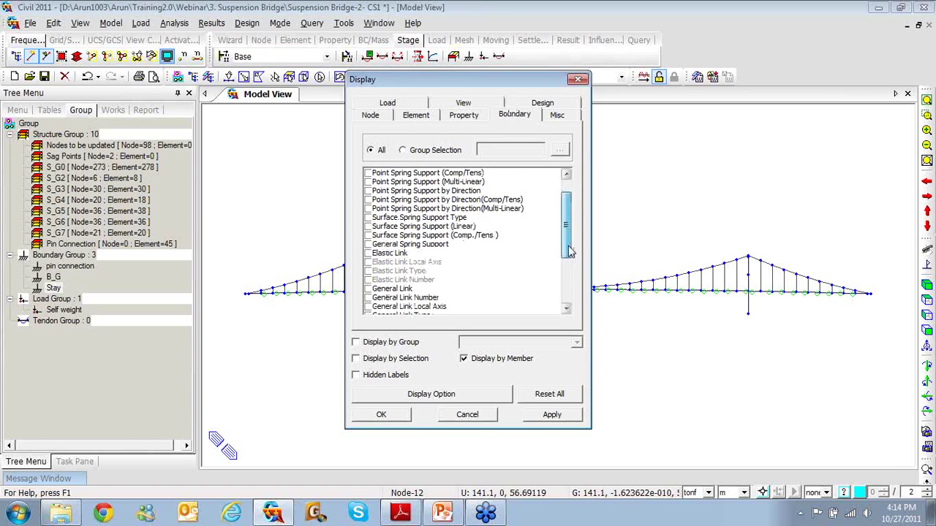
pyautogui.click(368, 253)
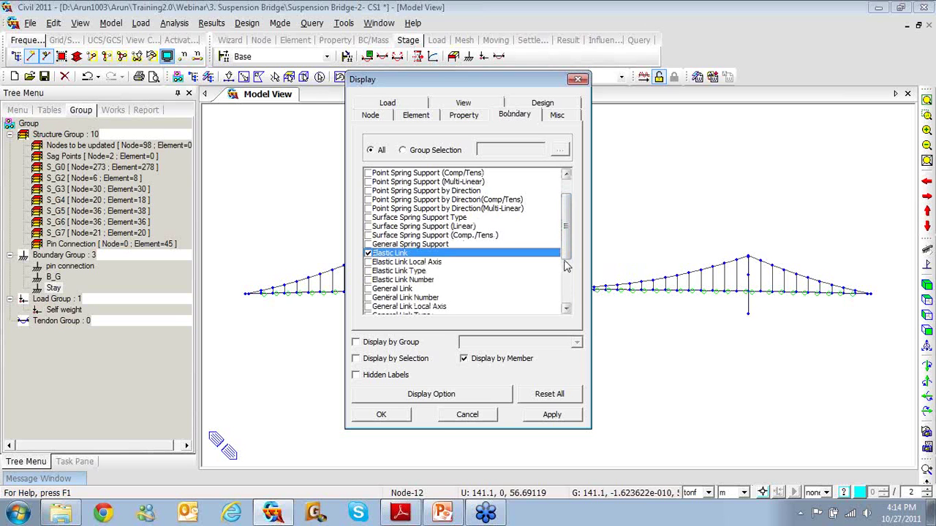
pyautogui.moveTo(566, 262)
pyautogui.mouseDown()
pyautogui.moveTo(567, 292)
pyautogui.moveTo(567, 245)
pyautogui.mouseUp()
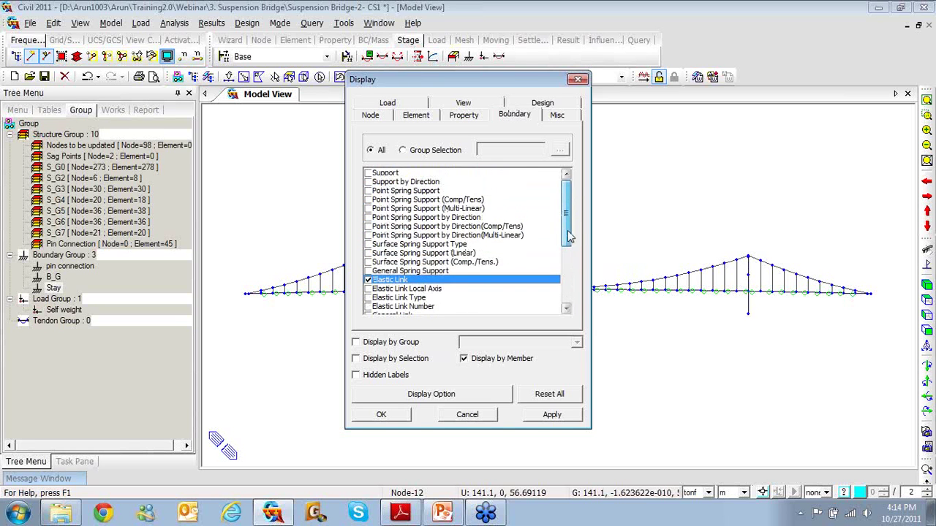
pyautogui.click(368, 173)
pyautogui.click(381, 414)
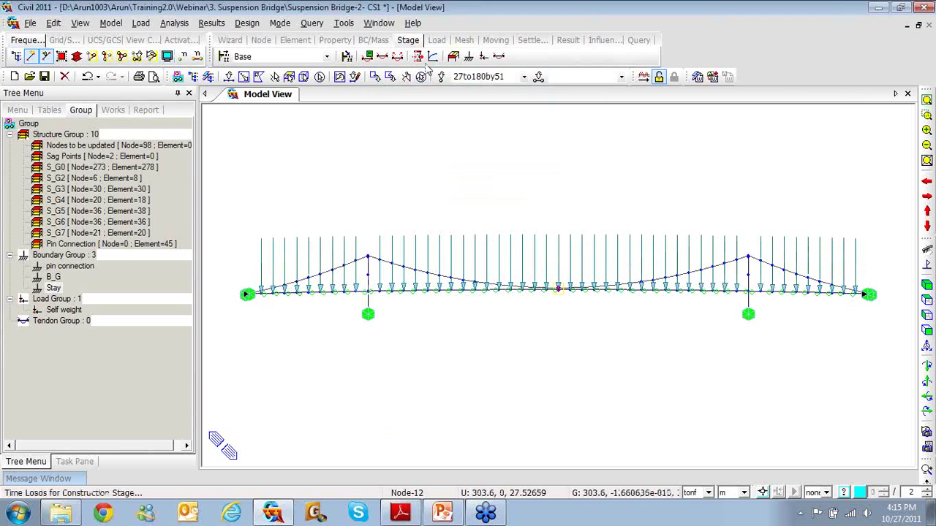
# Step: Switch the model view to stage CS0 and inspect the stay connection at midspan
pyautogui.click(326, 57)
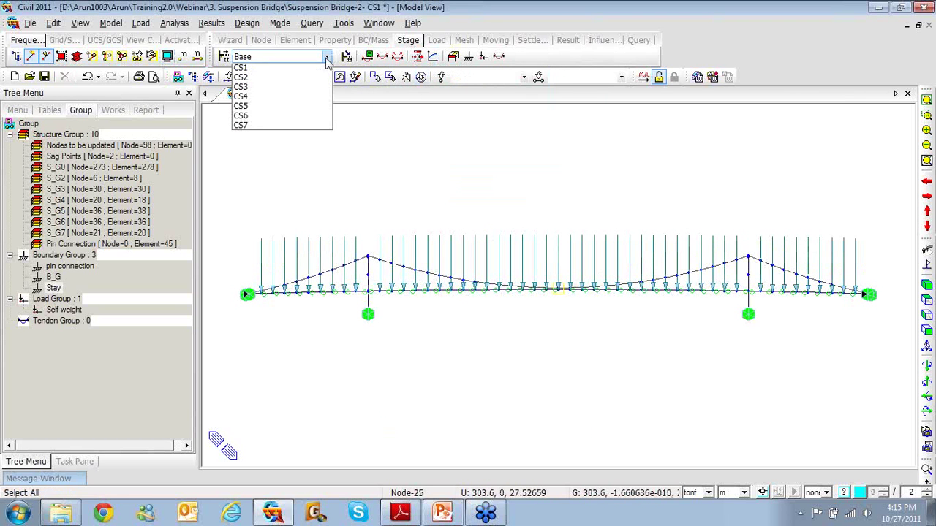
pyautogui.click(310, 79)
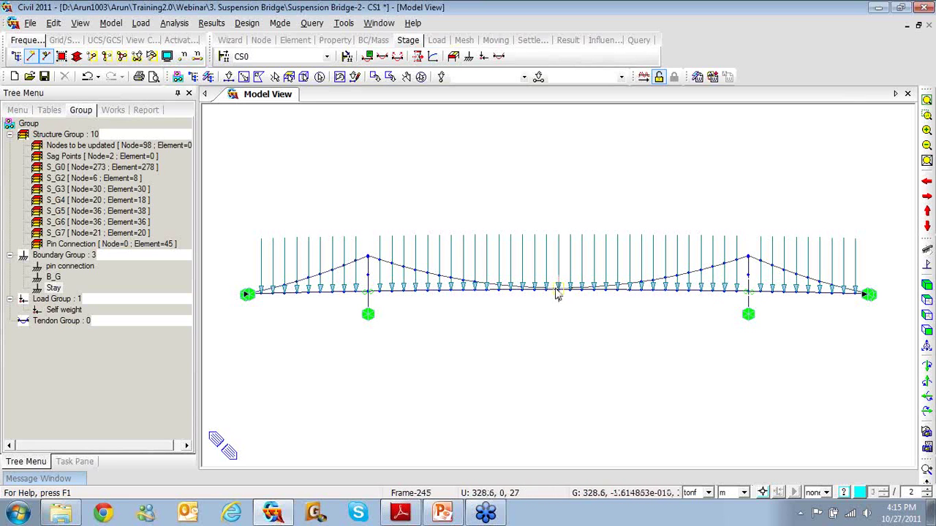
pyautogui.scroll(5, 563, 307)
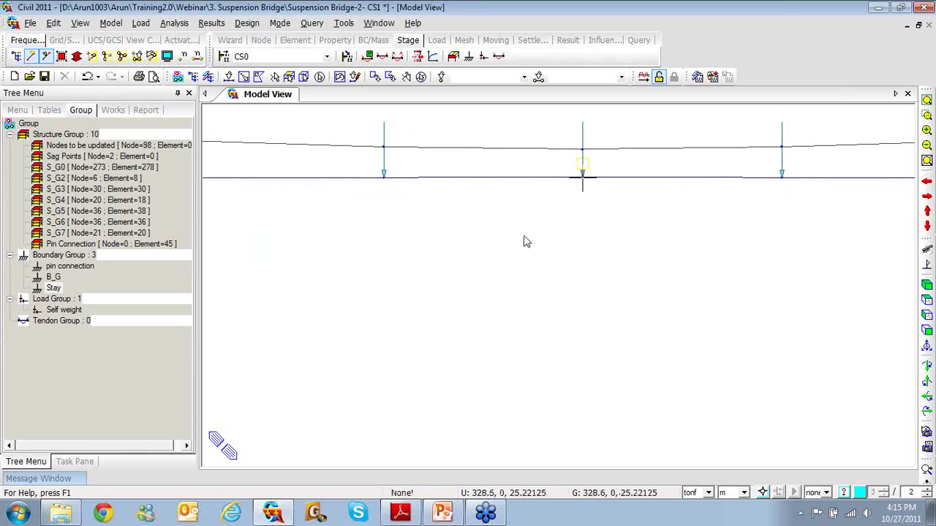
pyautogui.scroll(-1, 591, 255)
pyautogui.scroll(-5, 590, 255)
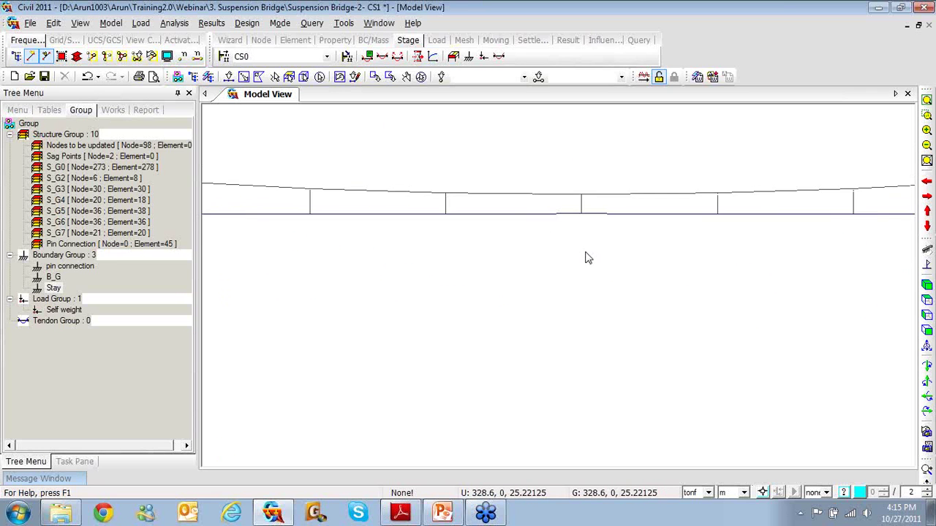
pyautogui.scroll(3, 583, 247)
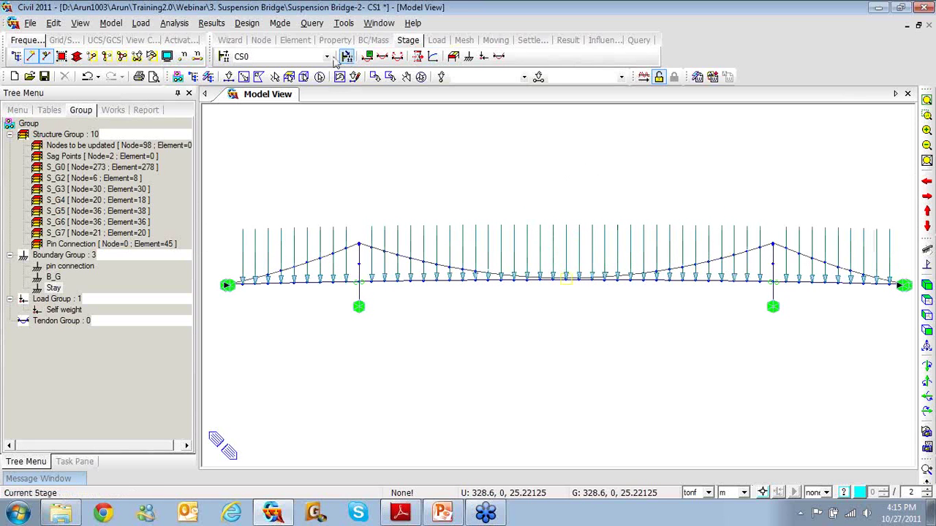
# Step: Display stages CS1 and CS2 in turn to check their active elements, loads and boundaries
pyautogui.click(327, 56)
pyautogui.click(301, 85)
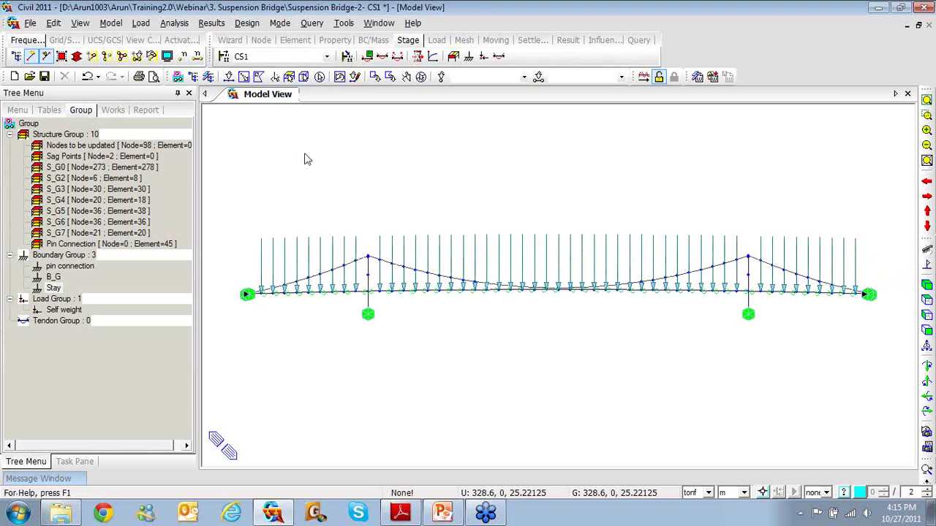
pyautogui.moveTo(270, 299)
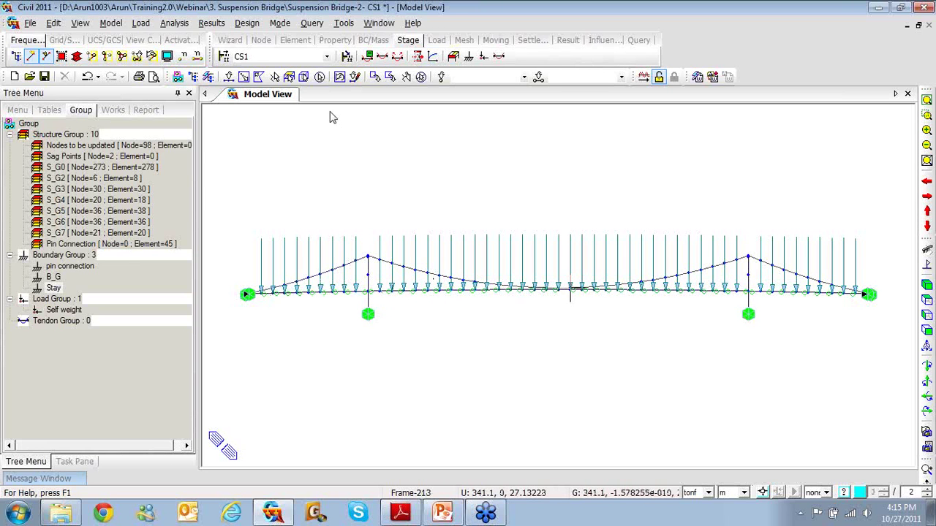
pyautogui.click(327, 57)
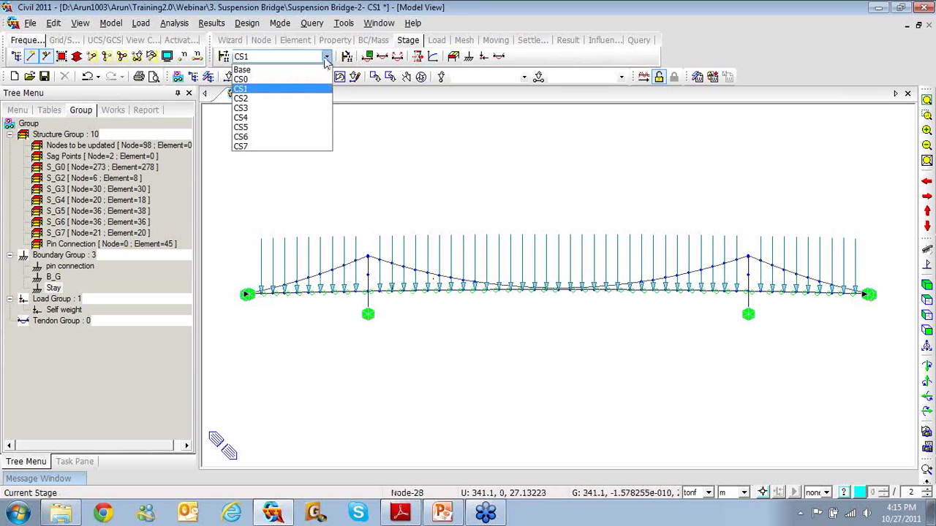
pyautogui.click(294, 96)
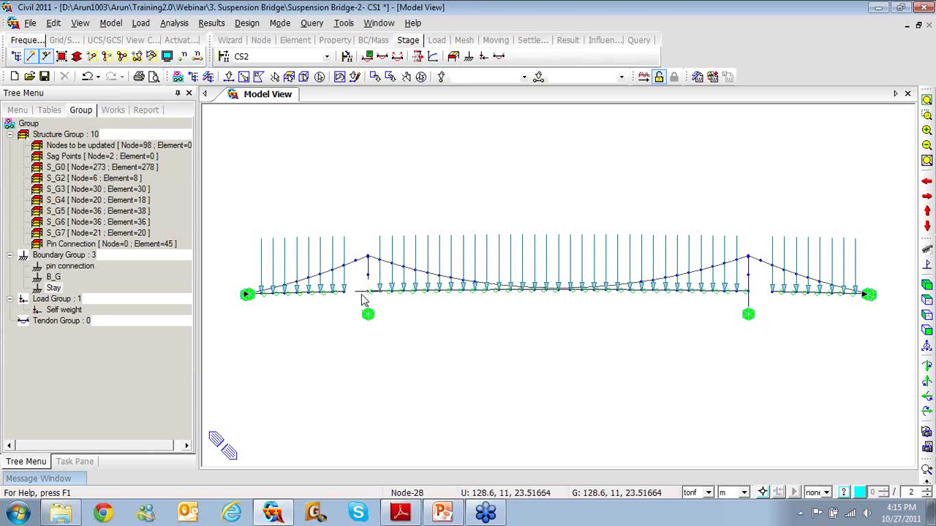
# Step: Step the model view through stages CS3 to CS7 to check the girder dismantling sequence
pyautogui.click(315, 57)
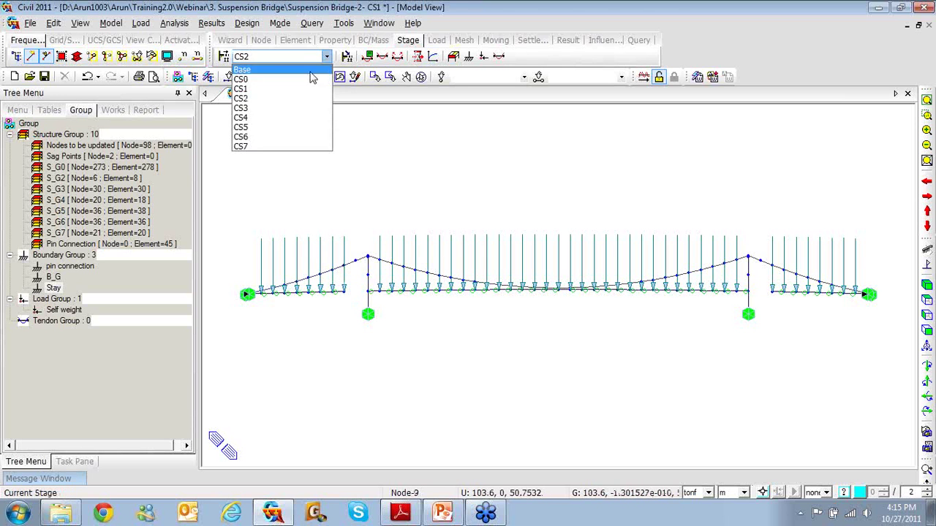
pyautogui.click(288, 107)
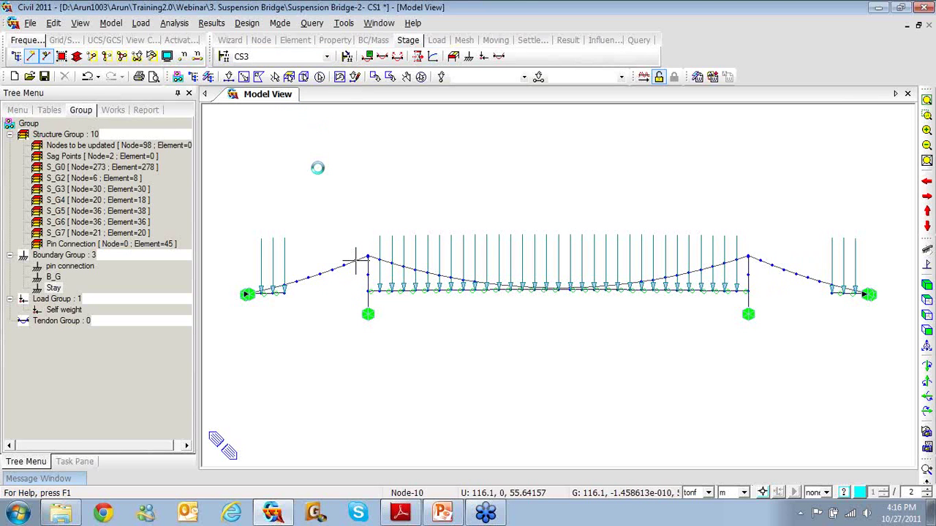
pyautogui.press('Down')
pyautogui.press('Down')
pyautogui.press('Down')
pyautogui.press('Down')
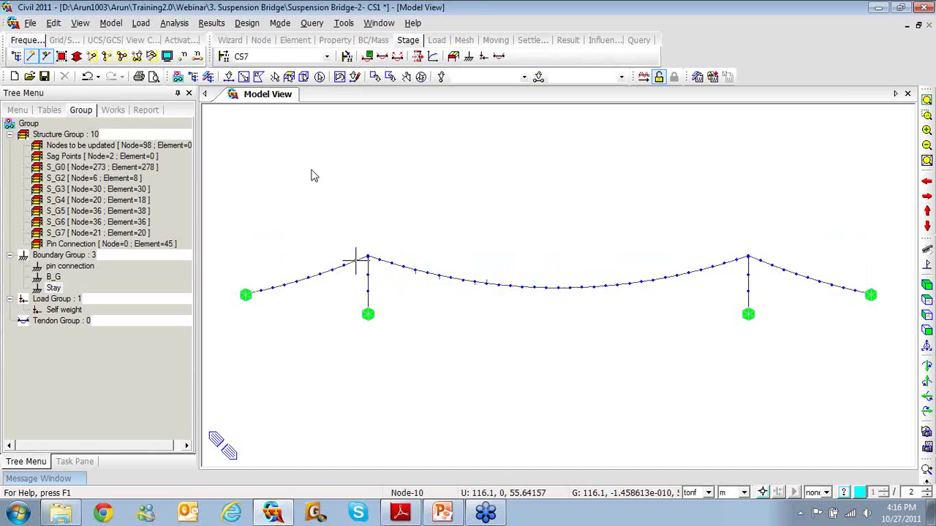
pyautogui.moveTo(356, 260)
# Step: Review the nonlinear iteration settings in Construction Stage Analysis Control and accept independent-stage nonlinear analysis with equilibrium element nodal forces included
pyautogui.click(174, 23)
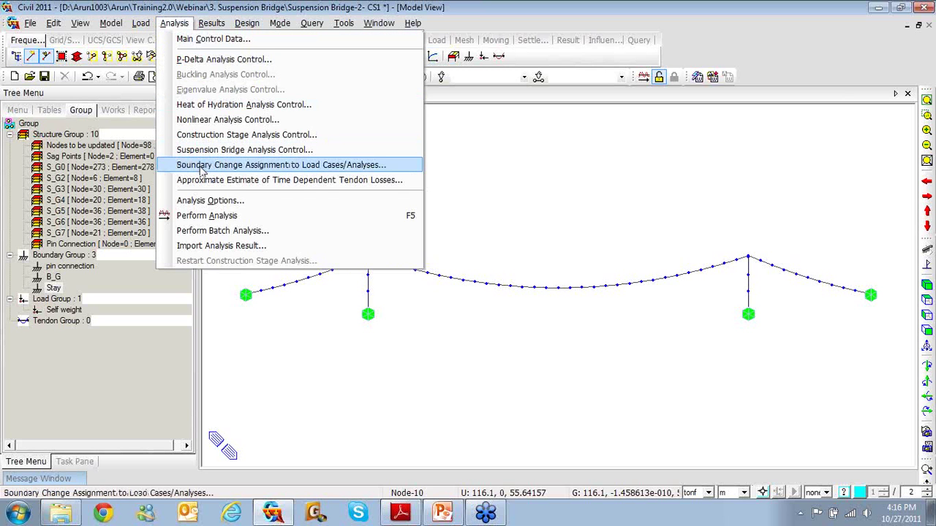
pyautogui.click(208, 137)
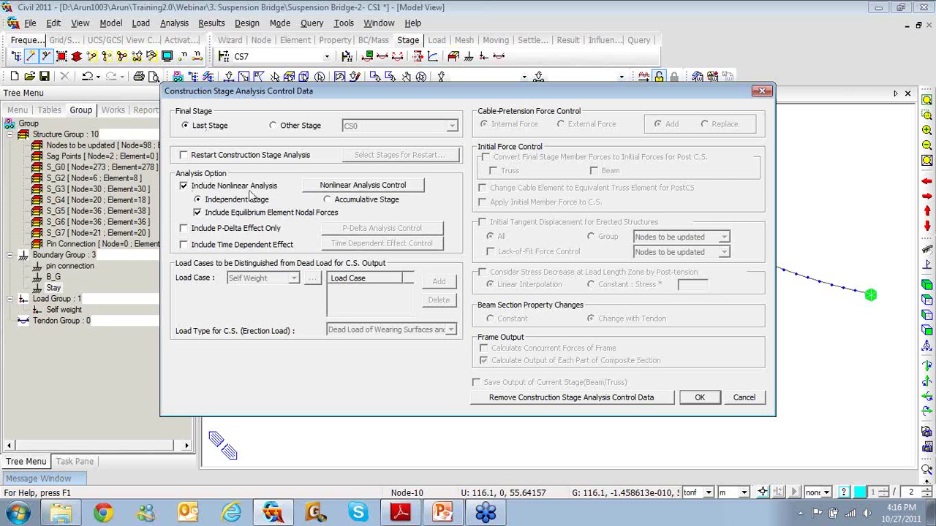
pyautogui.click(327, 189)
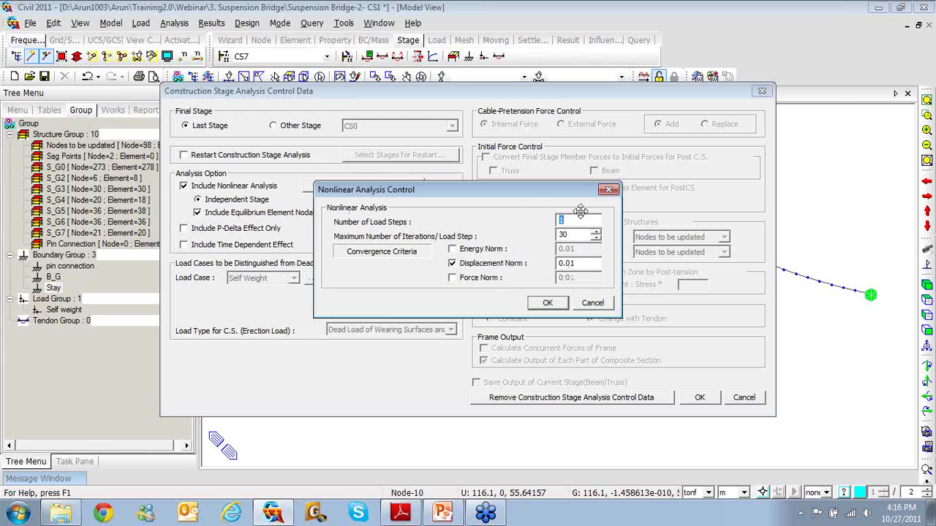
pyautogui.click(608, 190)
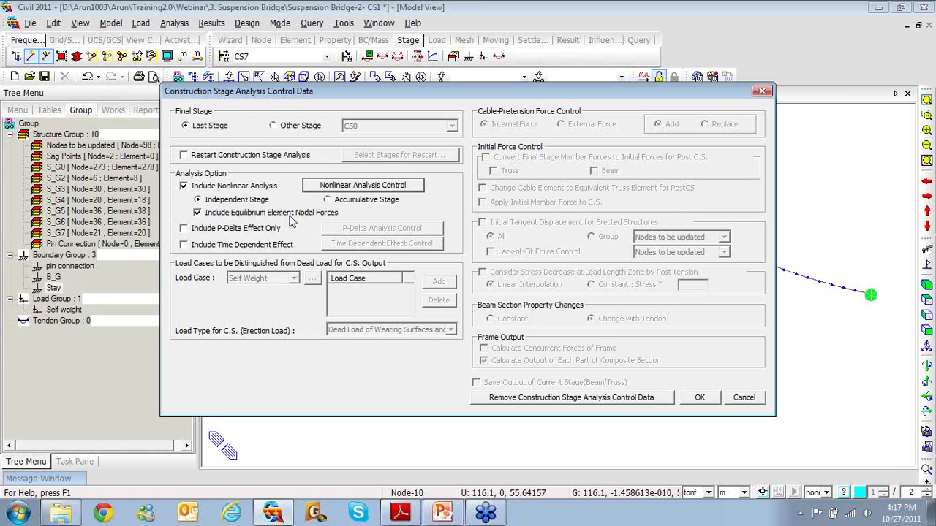
pyautogui.click(699, 400)
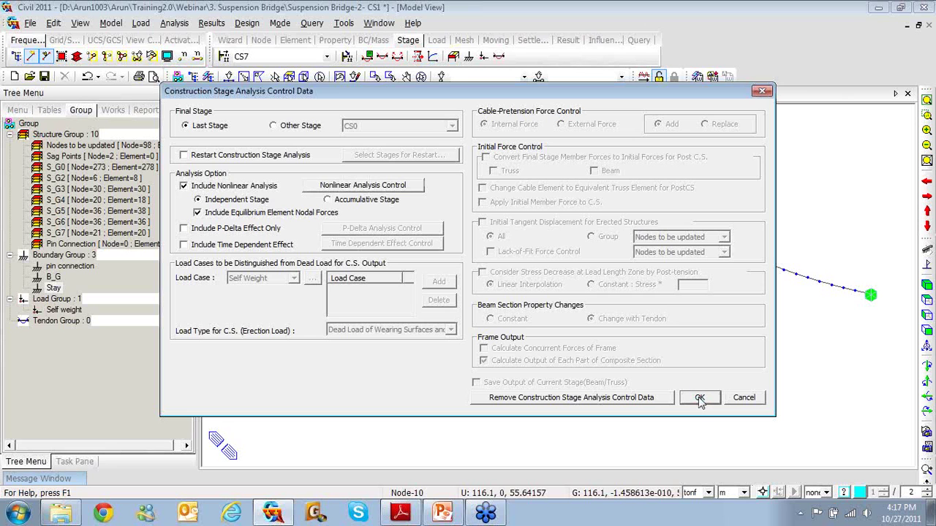
# Step: Close the construction stage analysis control settings and switch the model from stage CS7 back to the Base stage
pyautogui.click(763, 91)
pyautogui.click(327, 57)
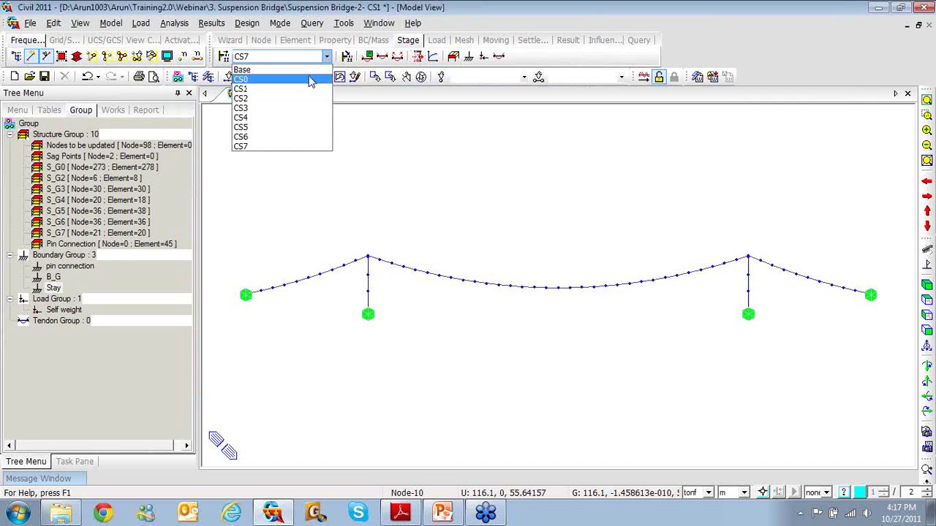
pyautogui.click(307, 69)
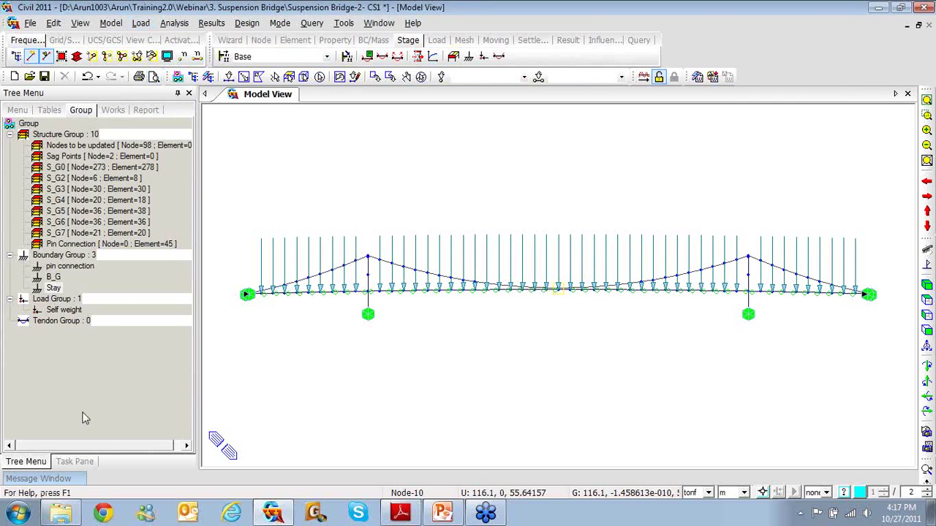
pyautogui.moveTo(66, 479)
pyautogui.click(126, 429)
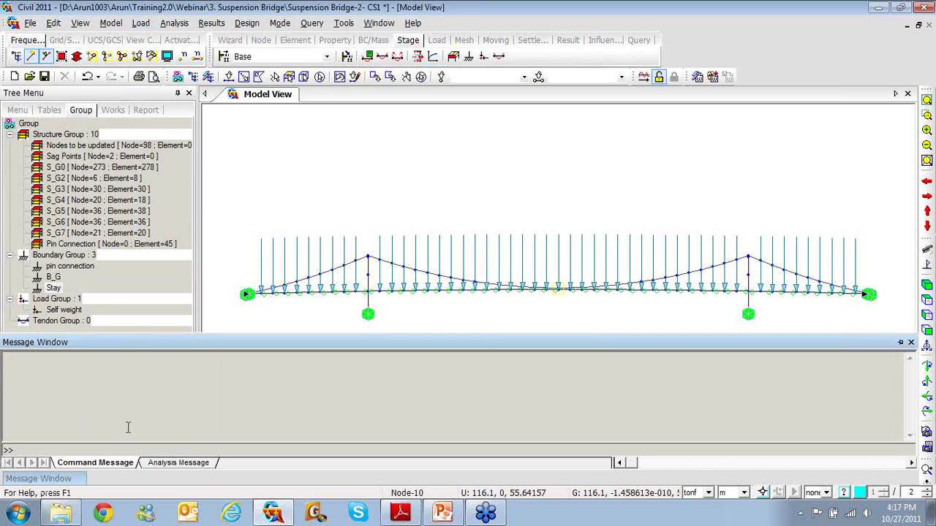
# Step: Accept the construction stage analysis control data for the last stage with nonlinear independent-stage analysis and run the analysis
pyautogui.click(174, 23)
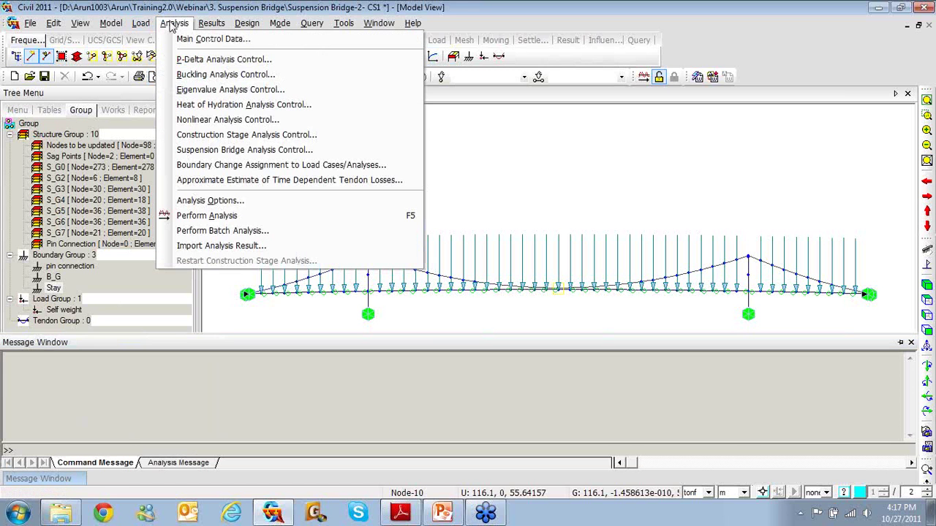
pyautogui.click(231, 134)
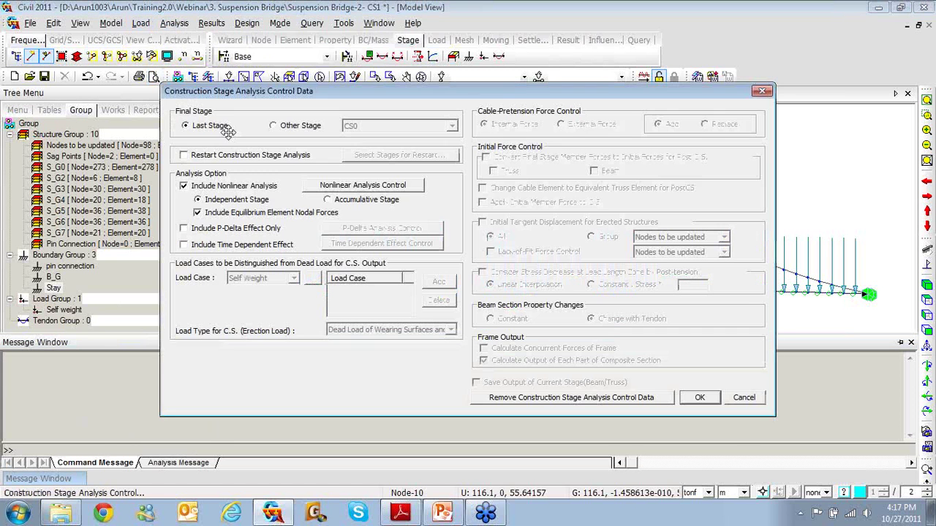
pyautogui.click(696, 397)
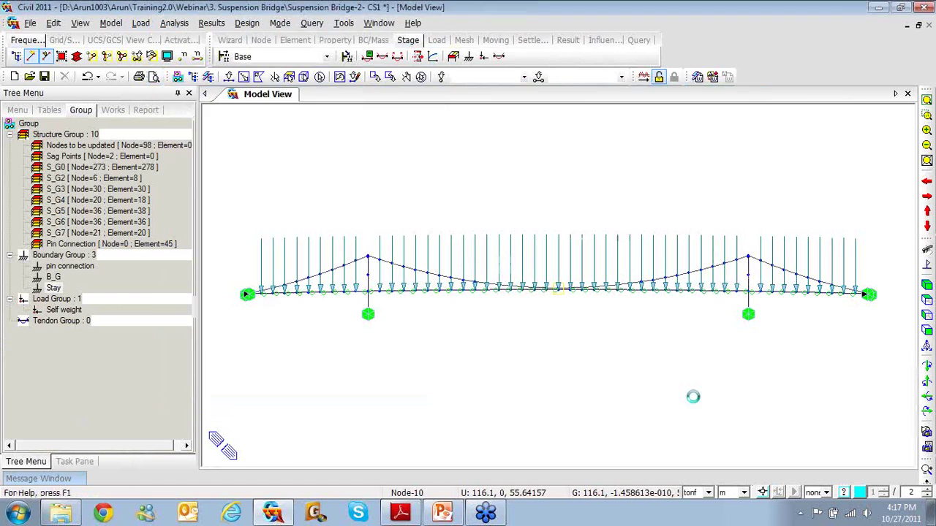
pyautogui.click(113, 110)
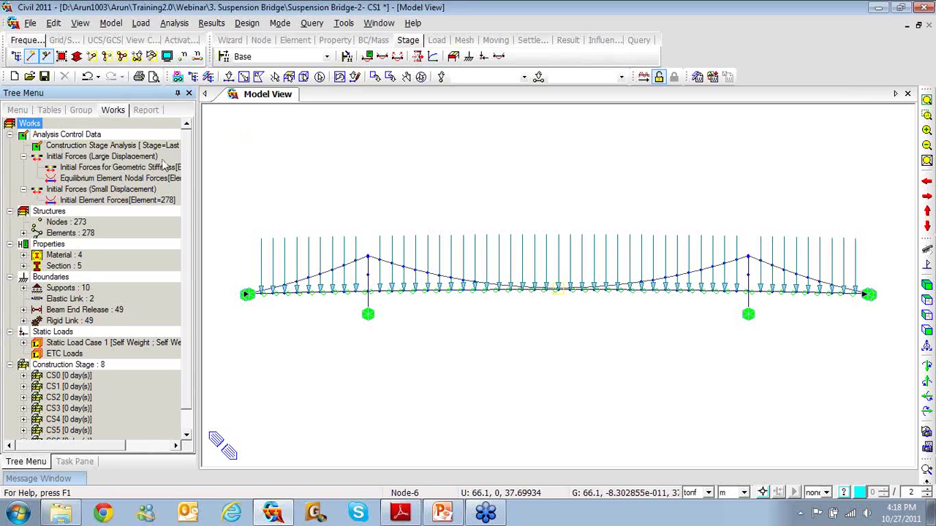
pyautogui.click(644, 76)
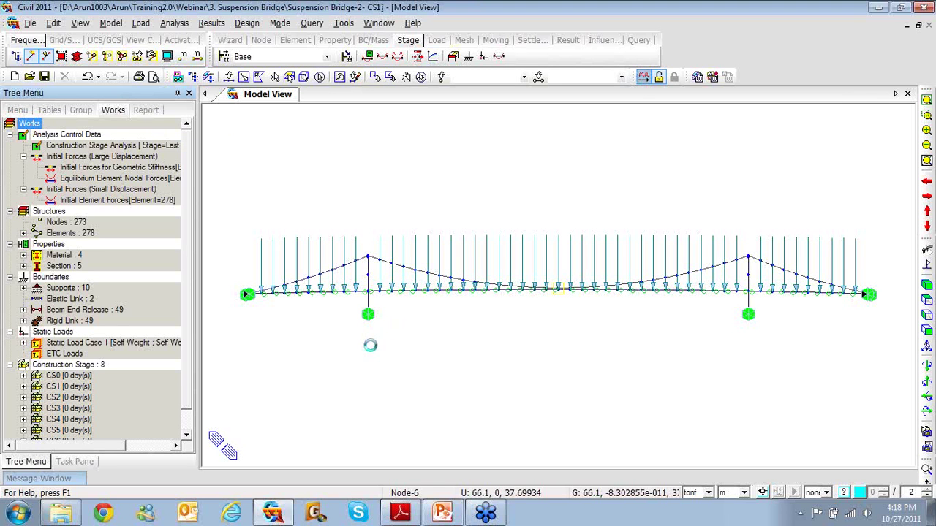
# Step: Open the model file Suspension Bridge-2- CS2 from the 3. Suspension Bridge folder
pyautogui.click(32, 77)
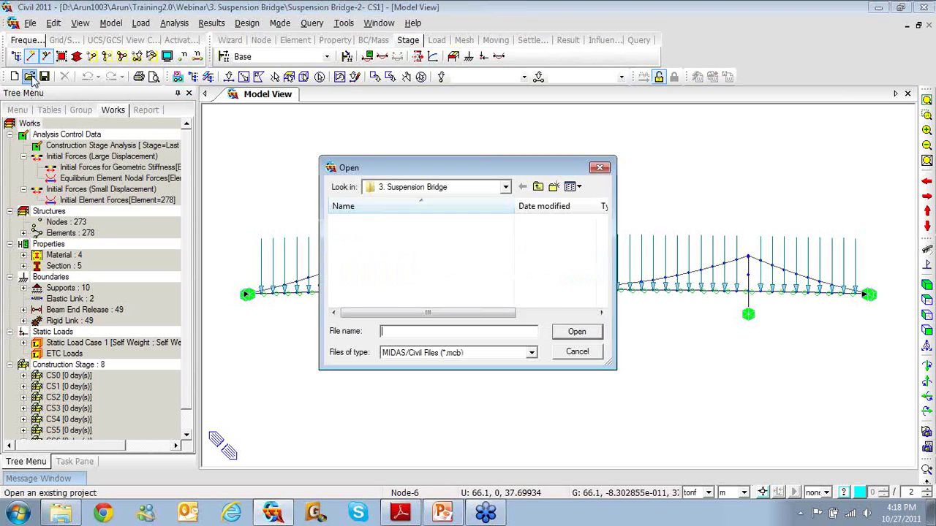
pyautogui.moveTo(604, 252); pyautogui.dragTo(604, 290)
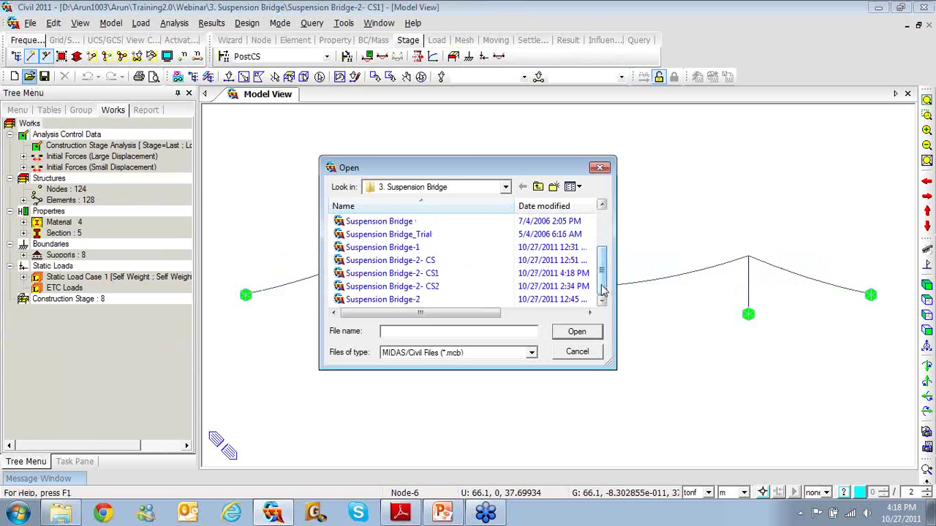
pyautogui.click(437, 288)
pyautogui.click(576, 333)
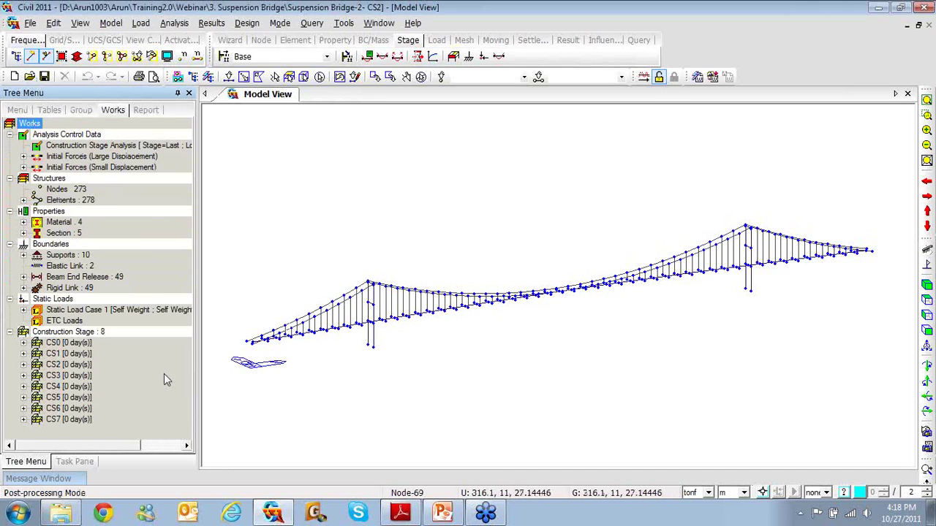
# Step: Run the construction stage analysis of the opened Suspension Bridge-2- CS2 model
pyautogui.click(89, 111)
pyautogui.click(107, 113)
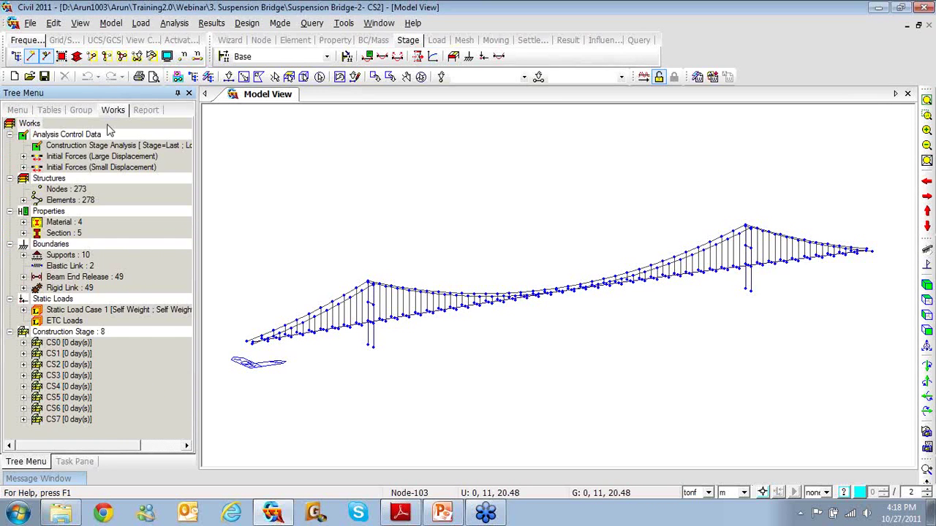
pyautogui.click(643, 77)
pyautogui.click(38, 479)
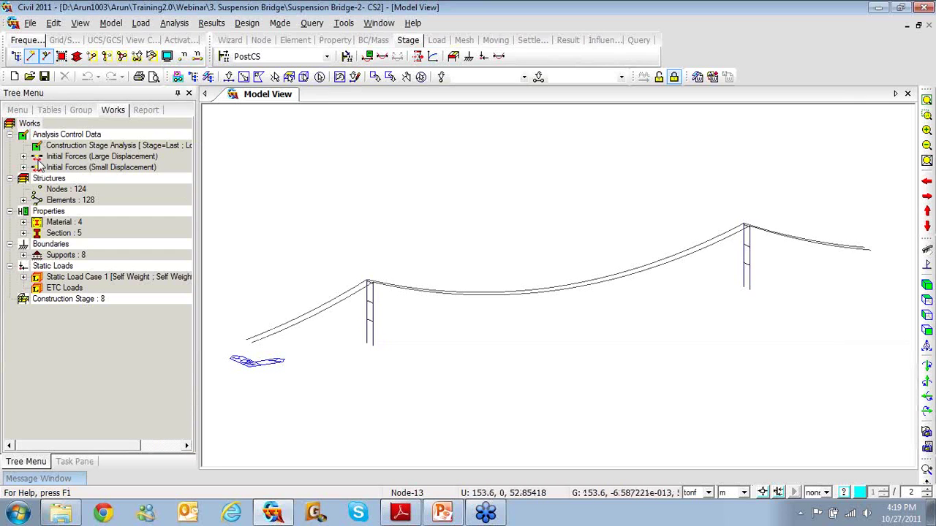
# Step: Display construction stage CS7 of the analysed bridge in front view
pyautogui.click(322, 57)
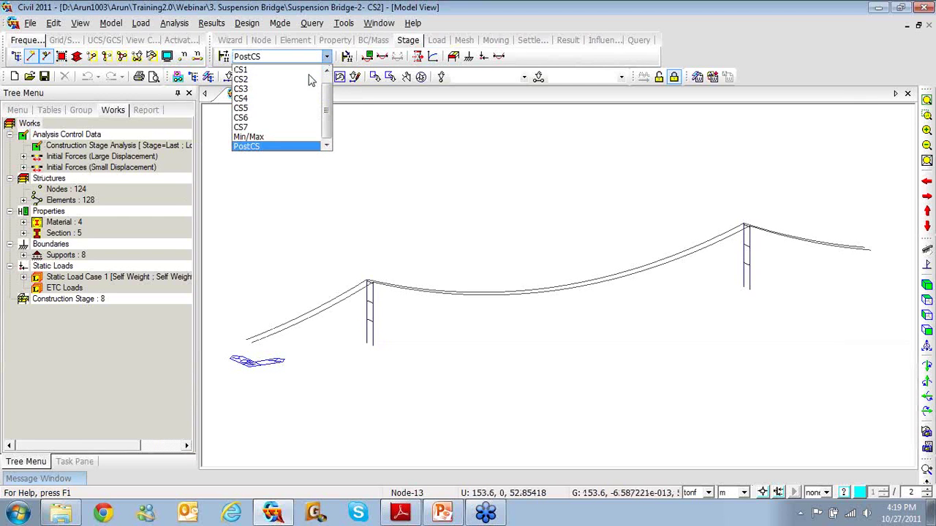
pyautogui.click(279, 127)
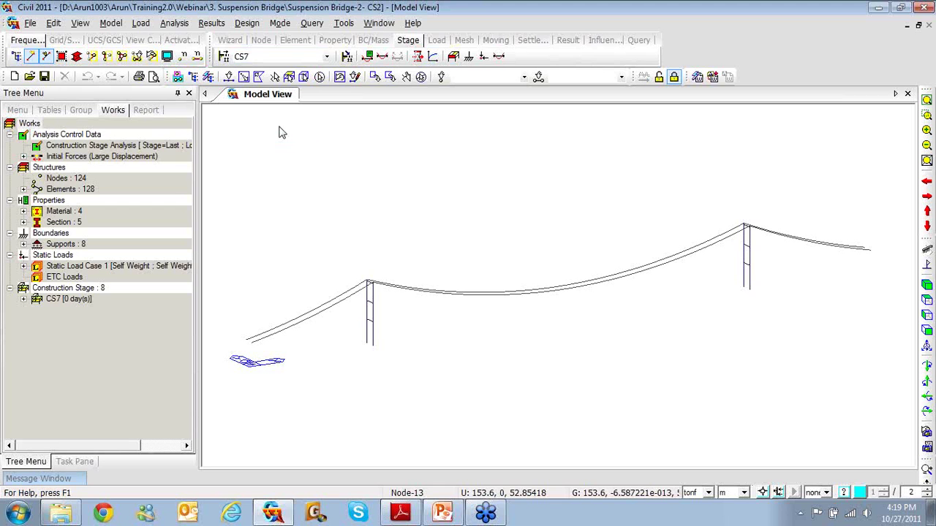
pyautogui.click(259, 76)
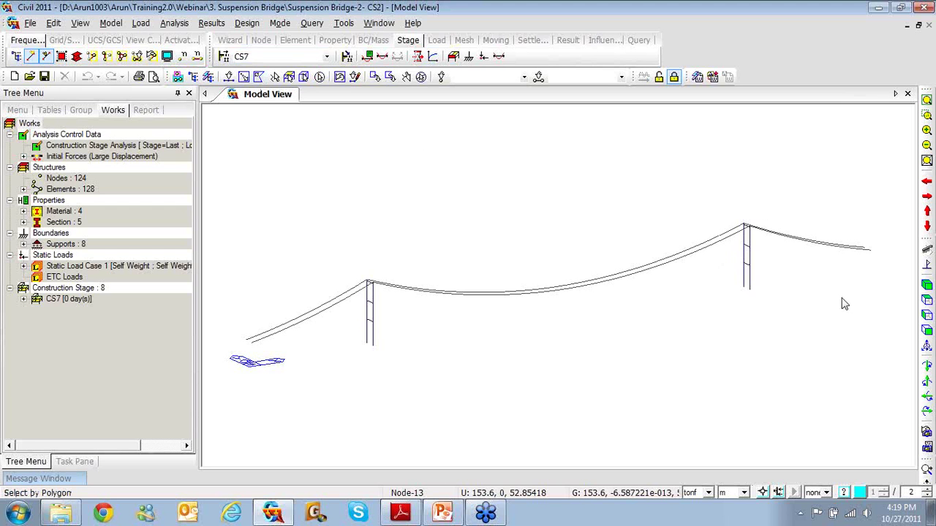
pyautogui.click(926, 331)
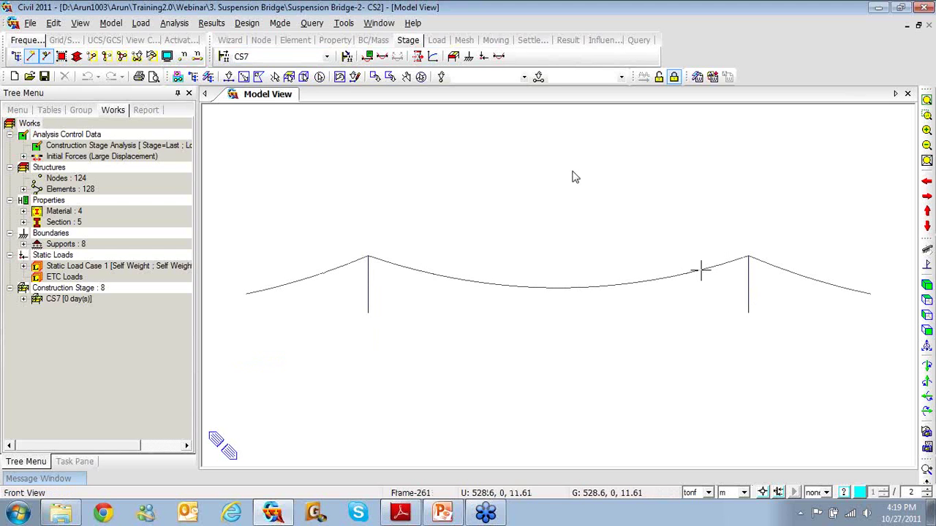
# Step: Show the CS7 deformed shape for CS: Summation, last step, component DXYZ, with the undeformed shape and legend
pyautogui.rightClick(377, 155)
pyautogui.moveTo(408, 181)
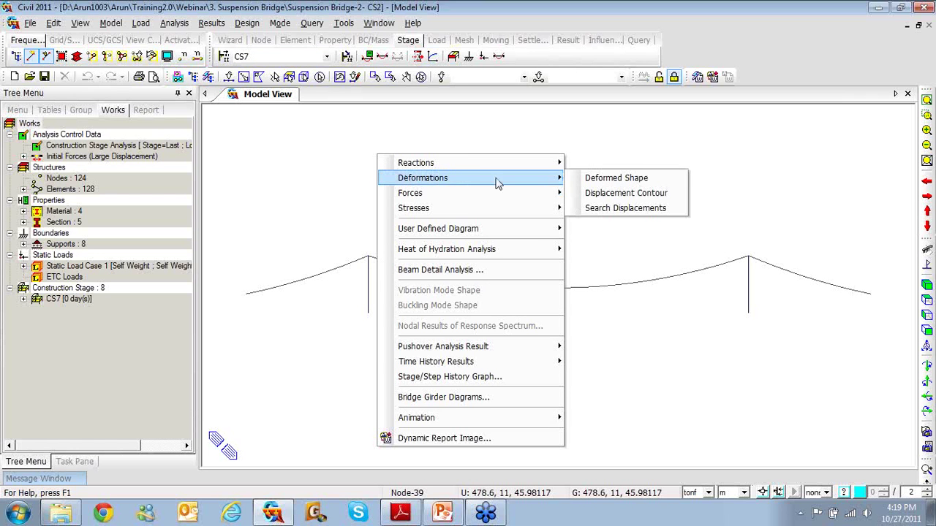
pyautogui.click(587, 178)
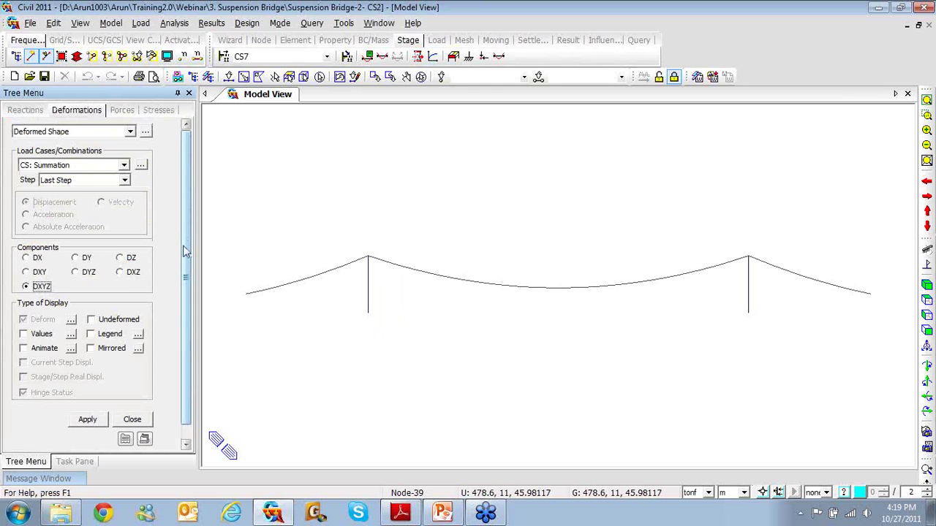
pyautogui.scroll(-1, 185, 254)
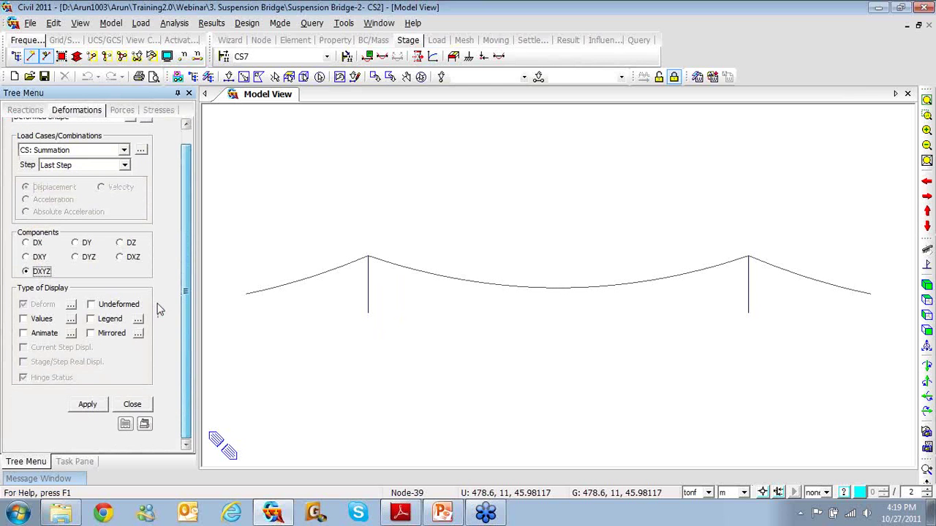
pyautogui.click(91, 318)
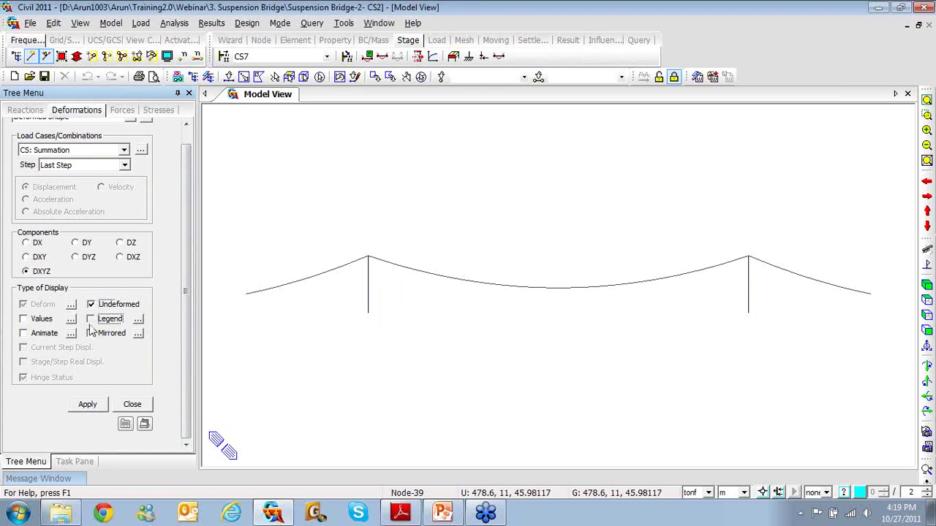
pyautogui.click(87, 405)
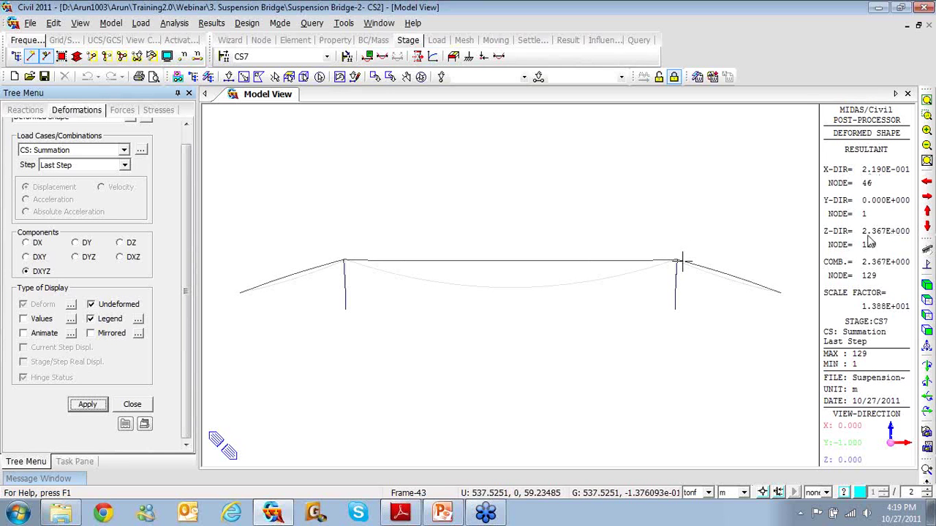
# Step: Set the deformation scale factor to 0.2 and compare the deformed main cable with its undeformed shape
pyautogui.click(71, 305)
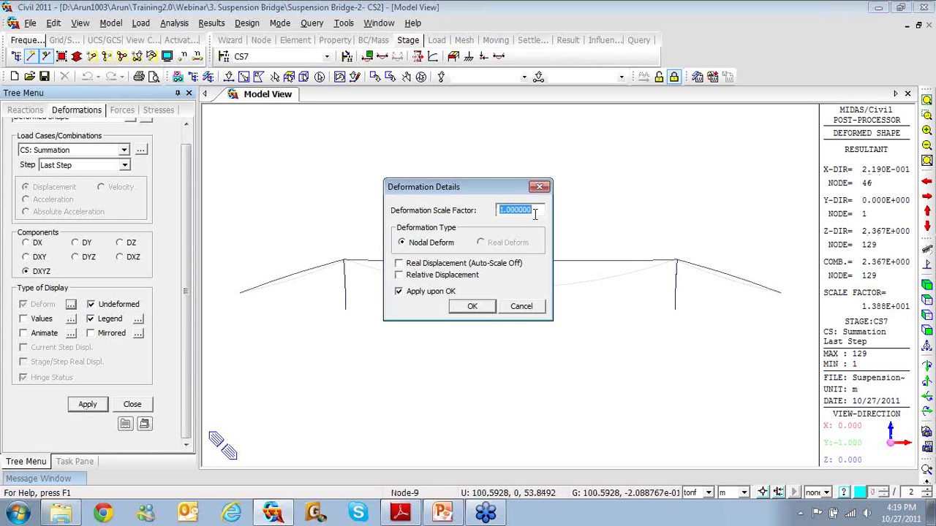
pyautogui.write('0.2')
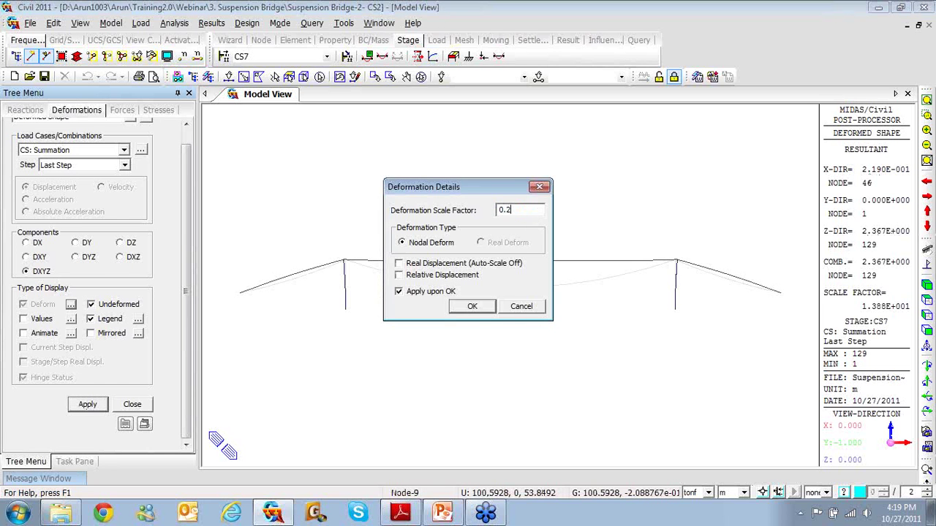
pyautogui.click(472, 306)
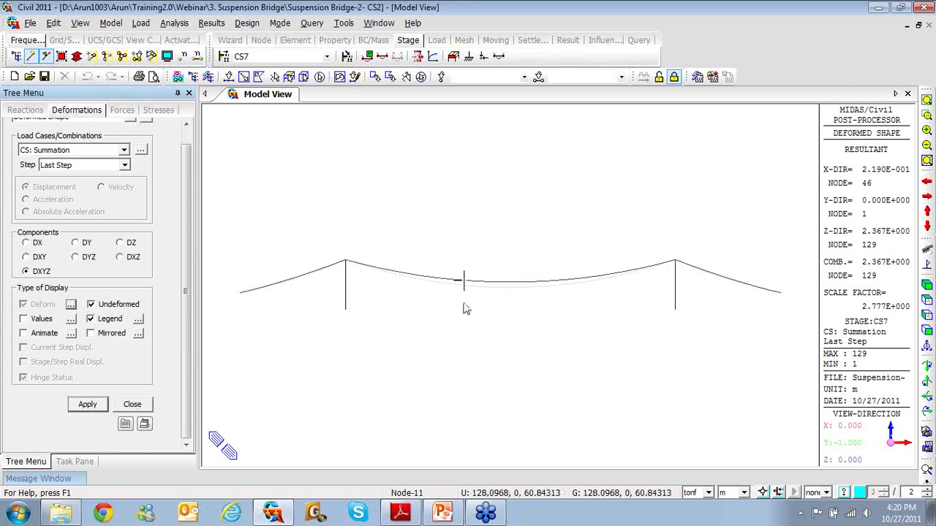
pyautogui.moveTo(500, 280)
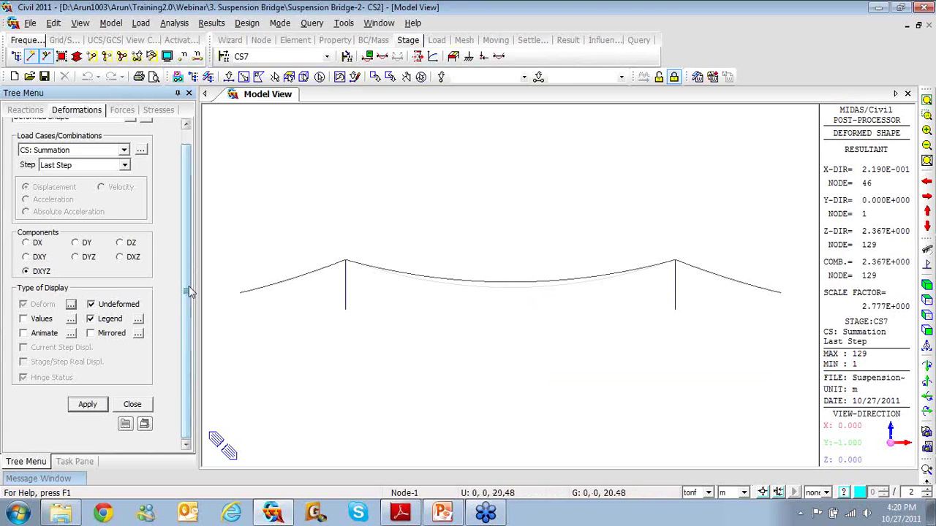
pyautogui.moveTo(188, 284); pyautogui.dragTo(188, 247)
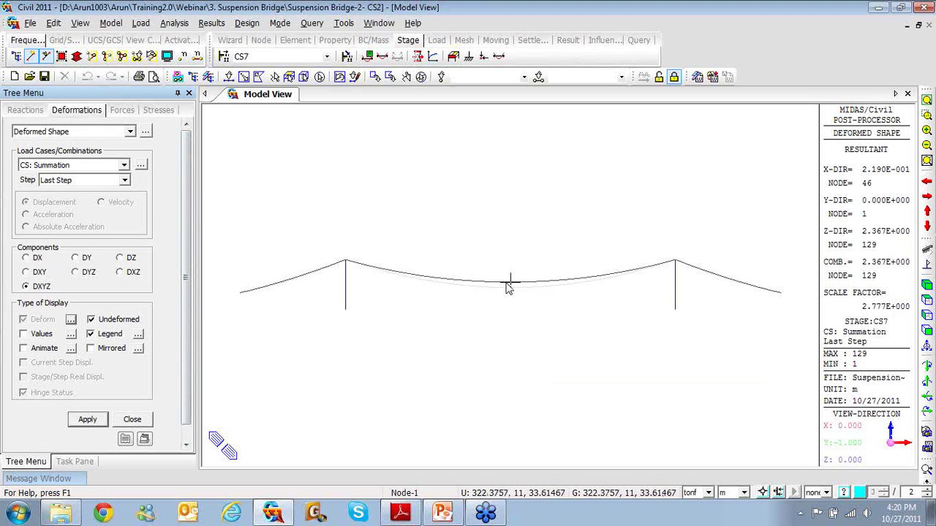
# Step: Add a displacement function named Sag for node 27, component DZ, to the stage/step history graph and select it for plotting
pyautogui.click(212, 24)
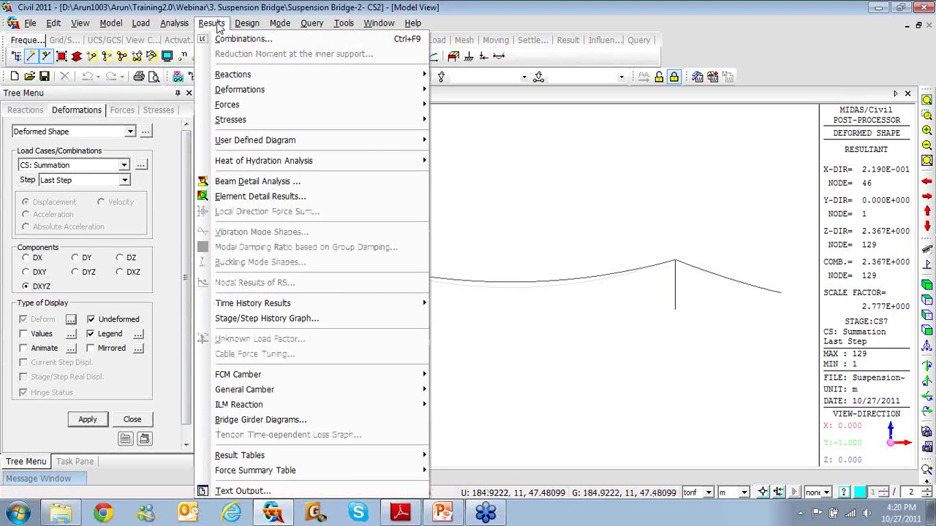
pyautogui.click(264, 320)
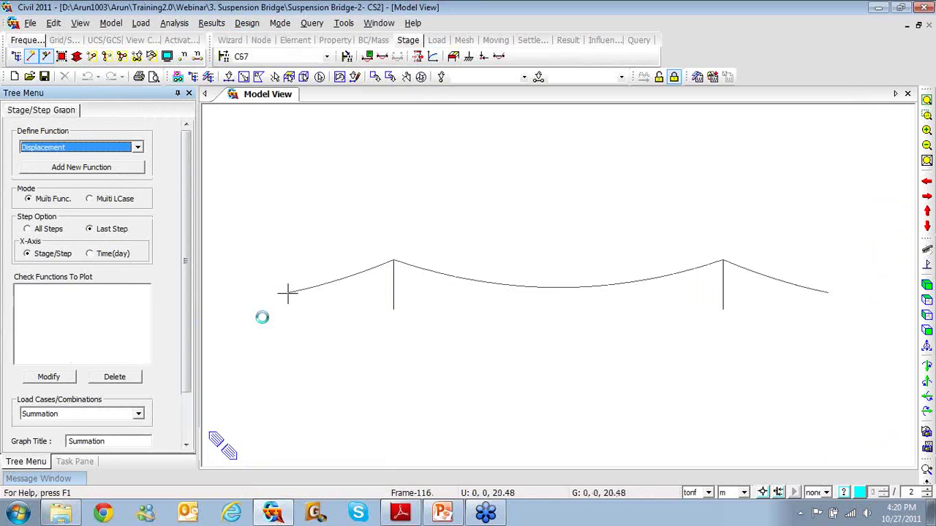
pyautogui.click(74, 169)
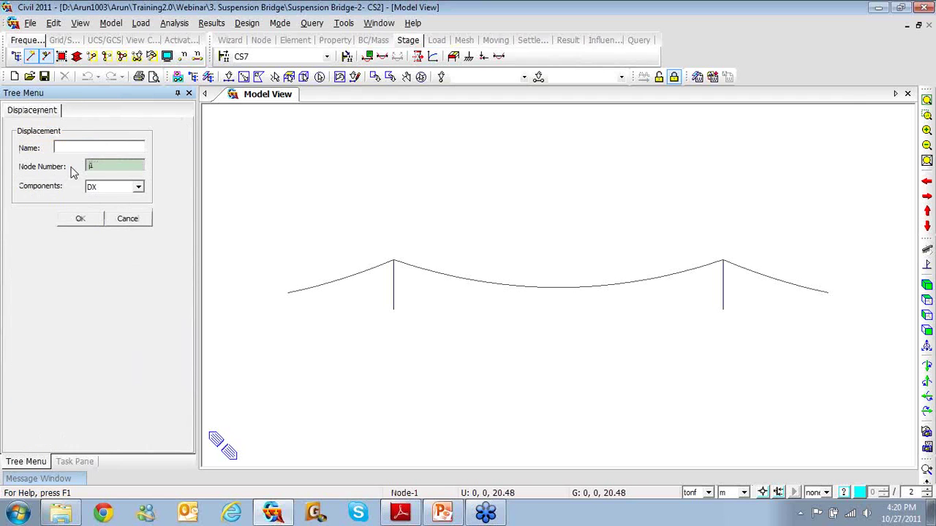
pyautogui.click(70, 149)
pyautogui.write('27')
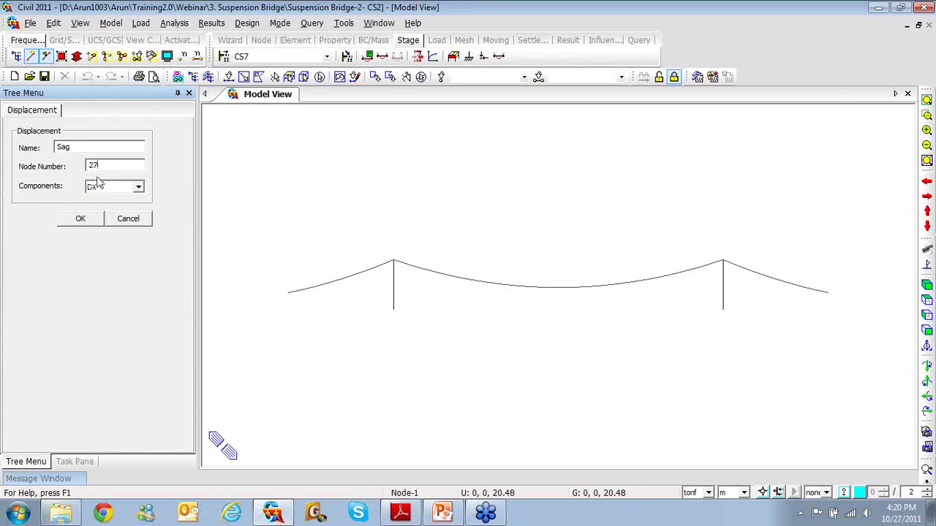
pyautogui.click(139, 187)
pyautogui.click(102, 218)
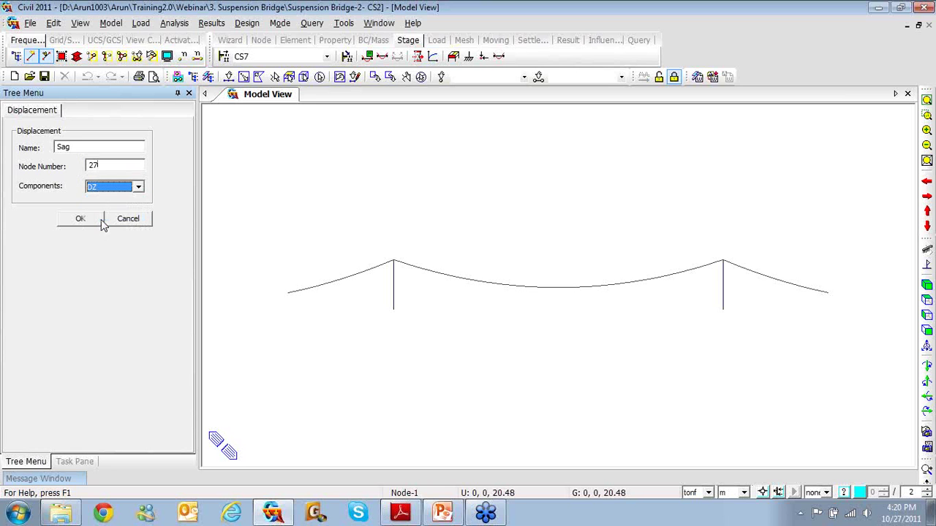
pyautogui.click(98, 219)
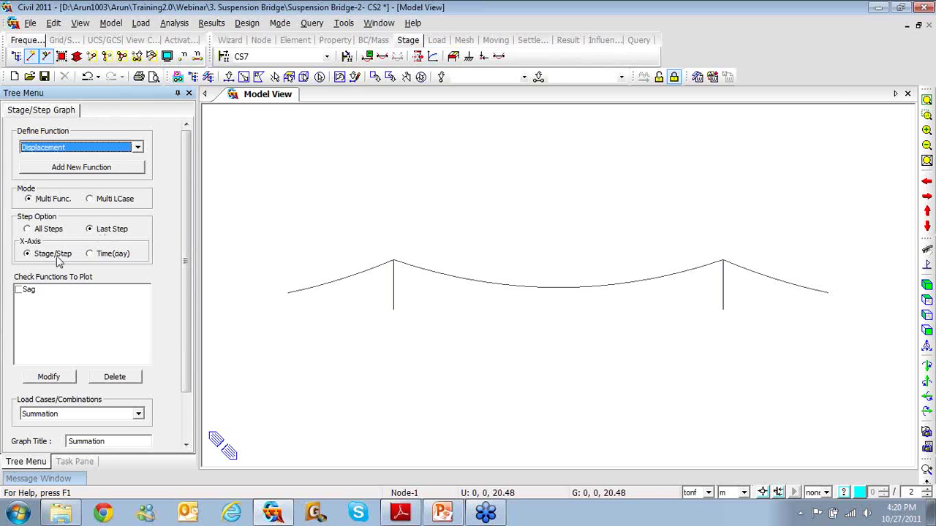
pyautogui.scroll(-2, 192, 275)
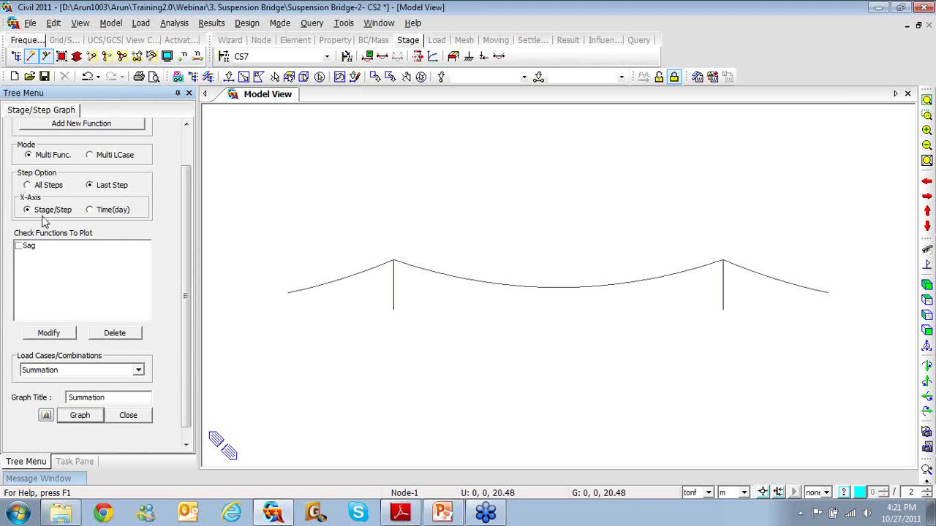
pyautogui.click(18, 245)
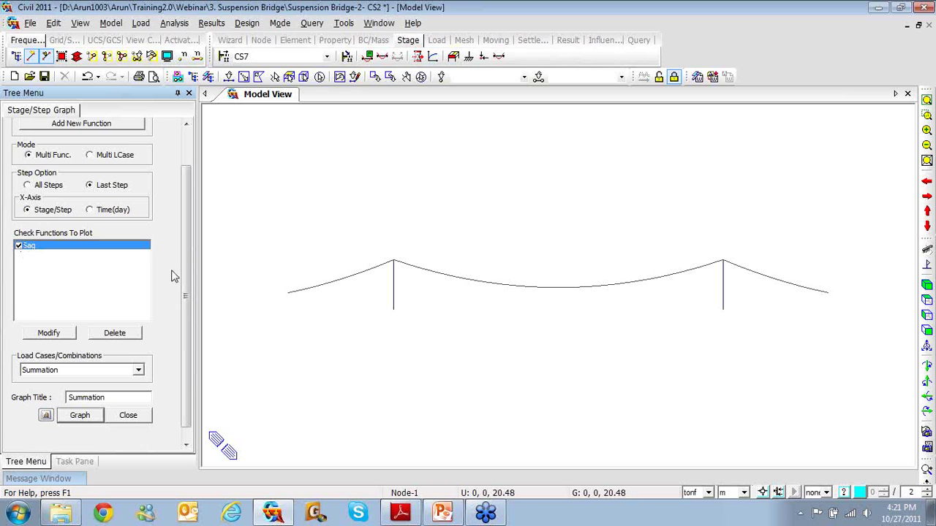
# Step: Plot the stage history graph of the Sag function with the title Sag, examine it enlarged and close it
pyautogui.scroll(-1, 184, 280)
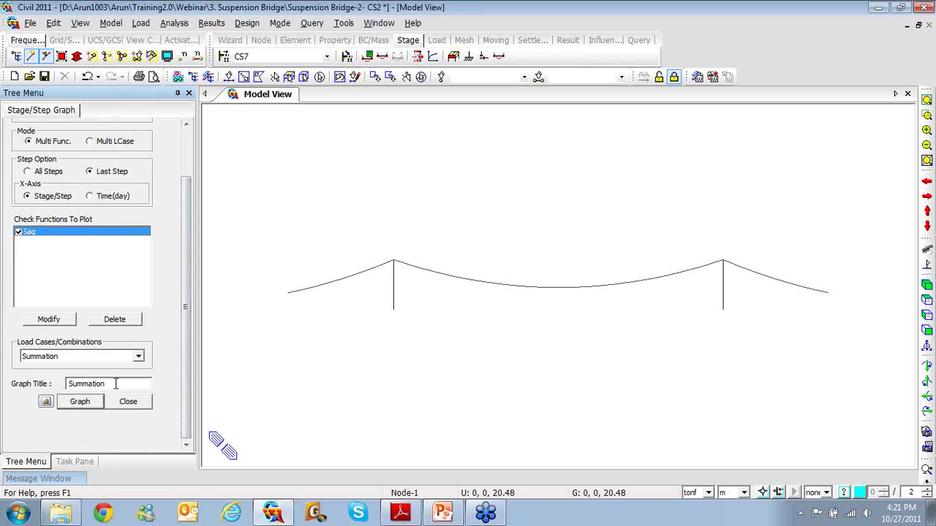
pyautogui.moveTo(115, 384); pyautogui.dragTo(43, 383)
pyautogui.write('Sag')
pyautogui.click(75, 405)
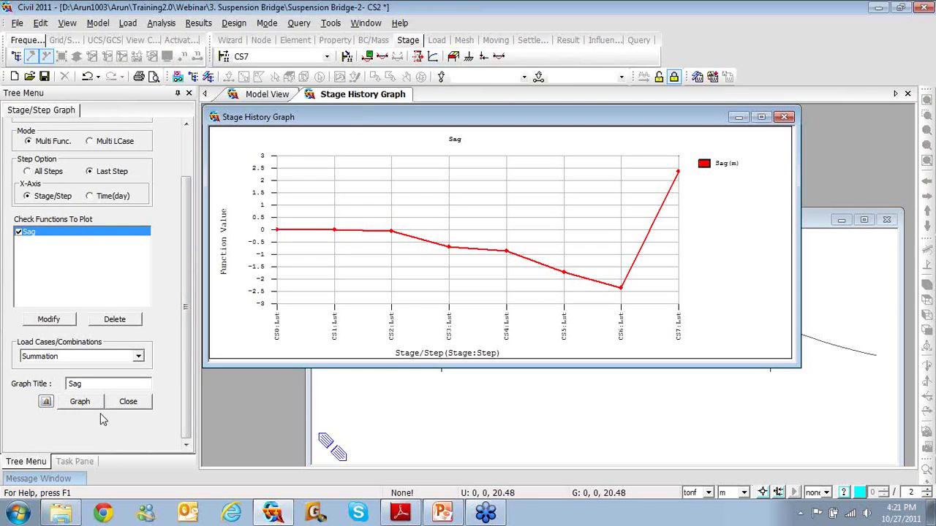
pyautogui.click(760, 117)
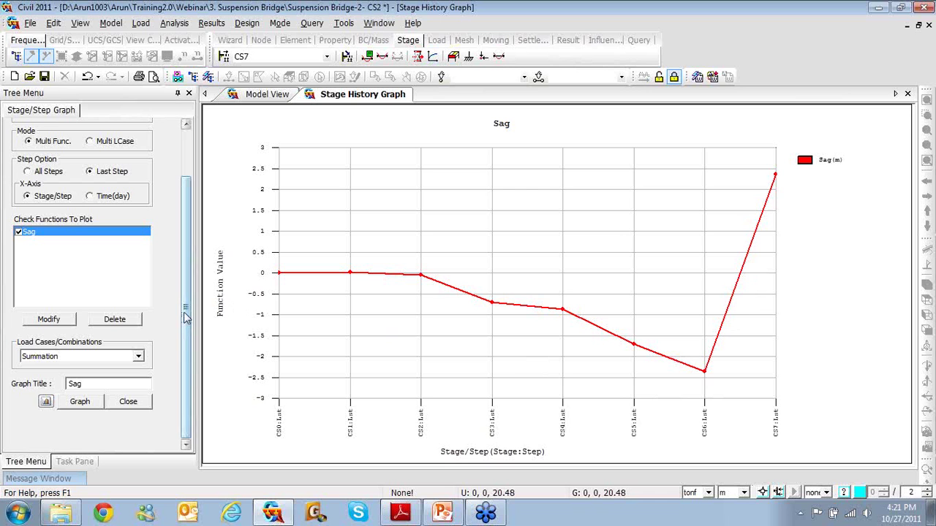
pyautogui.click(907, 94)
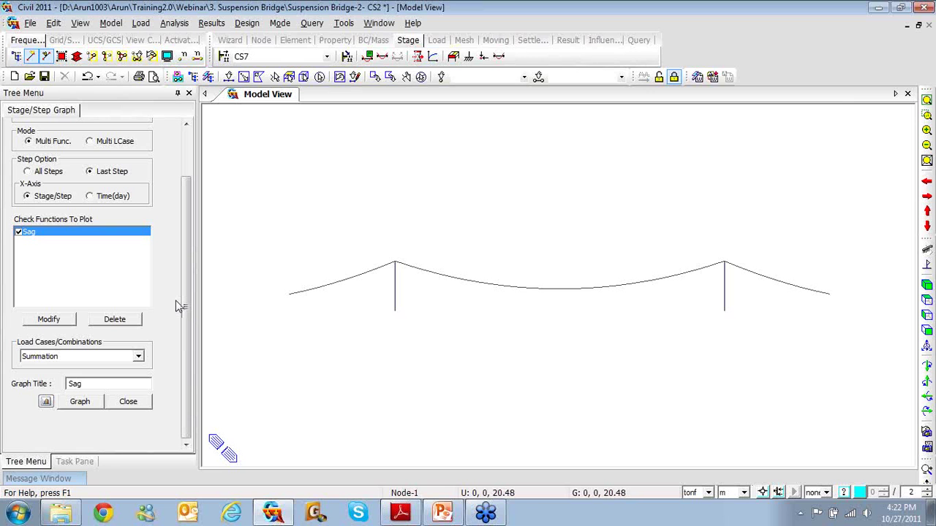
# Step: Show the CS7 deformed shape for CS: Summation, last step, component DX, with undeformed shape and legend, and inspect the tower tops
pyautogui.rightClick(301, 140)
pyautogui.moveTo(350, 163)
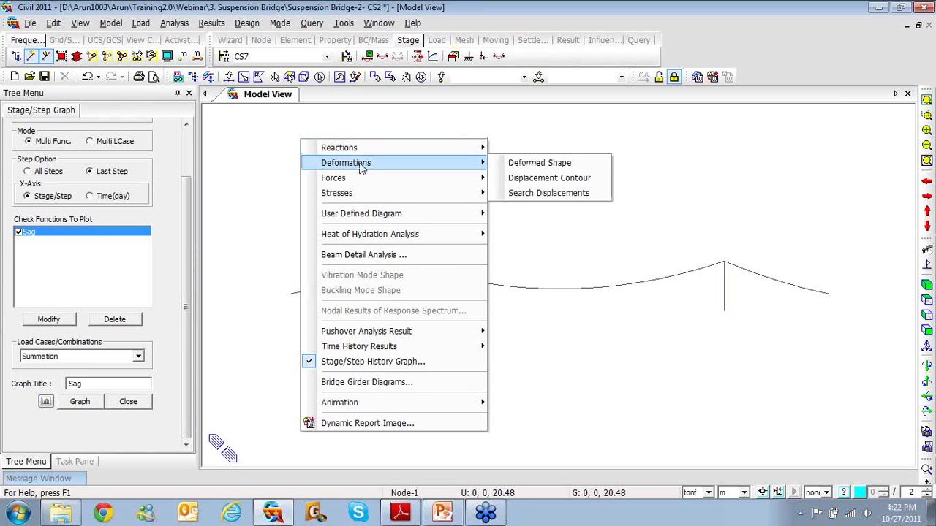
pyautogui.click(541, 165)
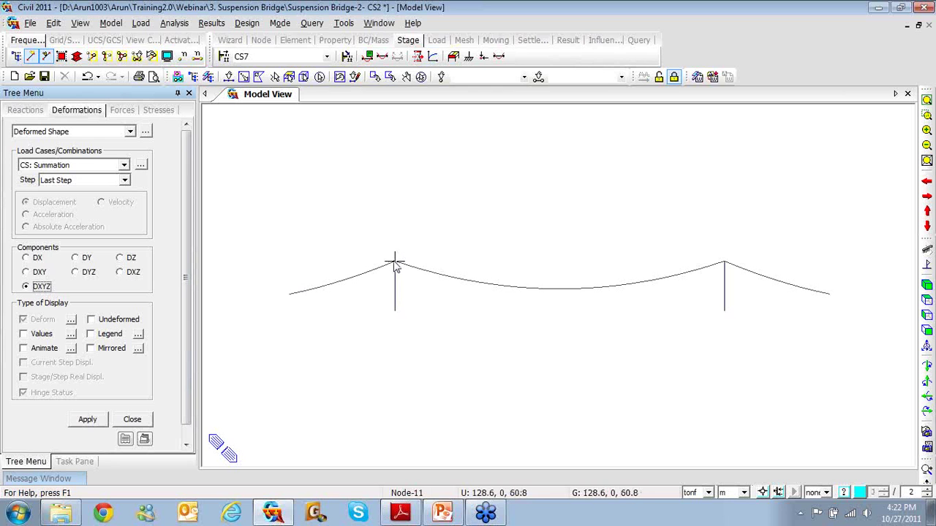
pyautogui.moveTo(394, 265)
pyautogui.moveTo(340, 260)
pyautogui.moveTo(394, 262)
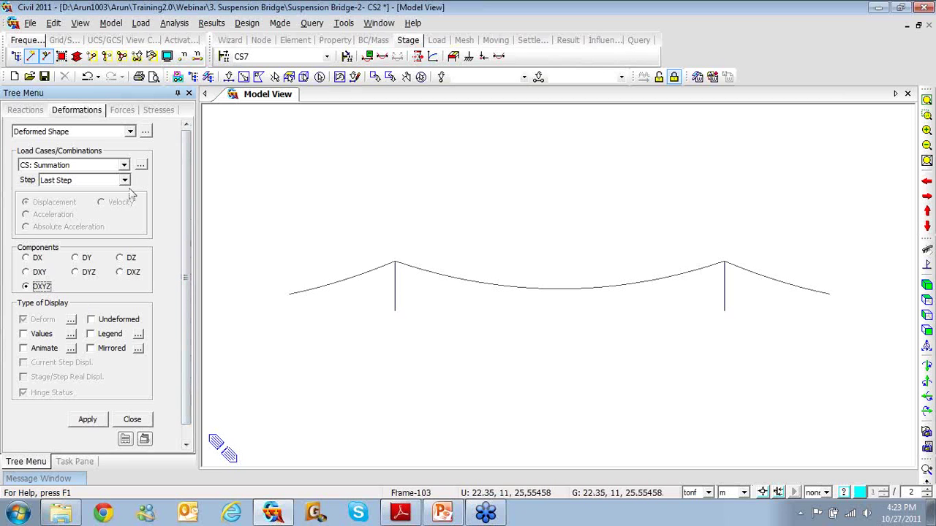
pyautogui.click(92, 322)
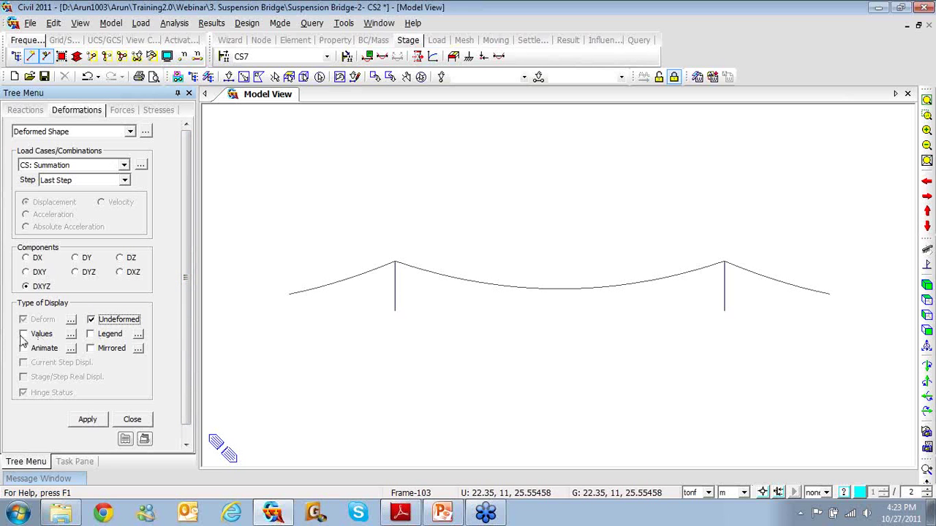
pyautogui.click(90, 334)
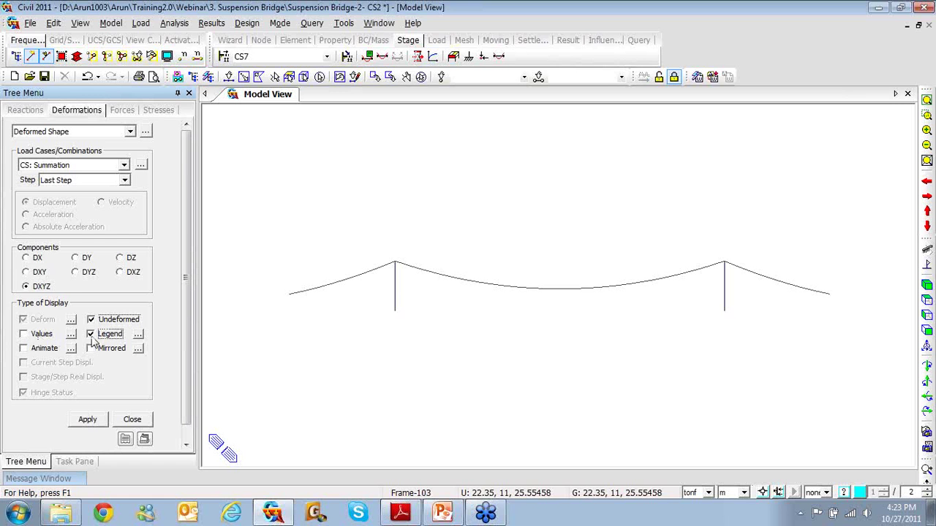
pyautogui.click(27, 258)
pyautogui.click(87, 420)
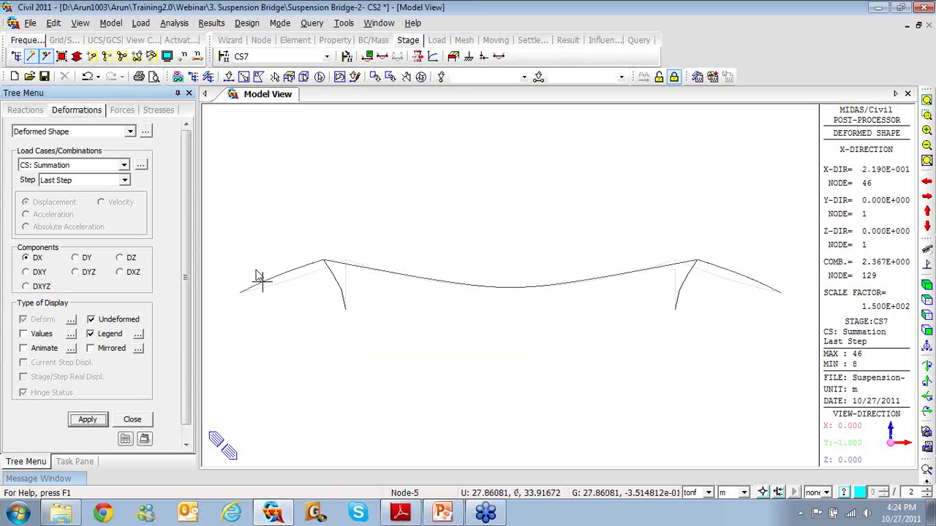
pyautogui.moveTo(258, 274)
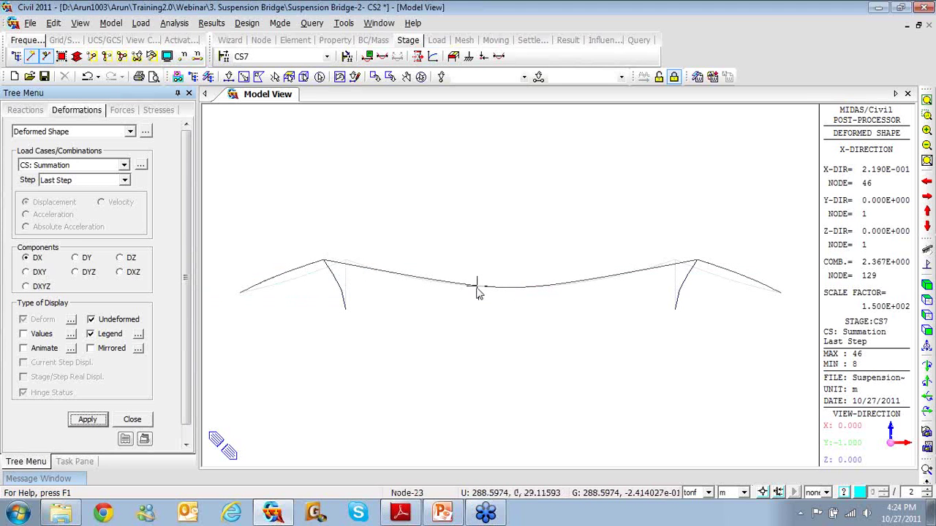
pyautogui.moveTo(477, 288)
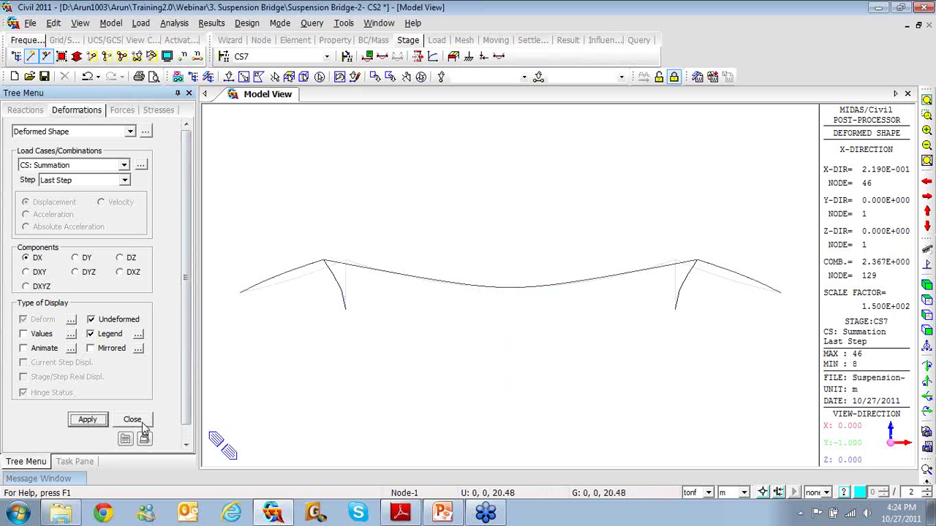
# Step: Add a displacement function named Right tower for node 43, component DX, to the stage/step history graph
pyautogui.click(214, 24)
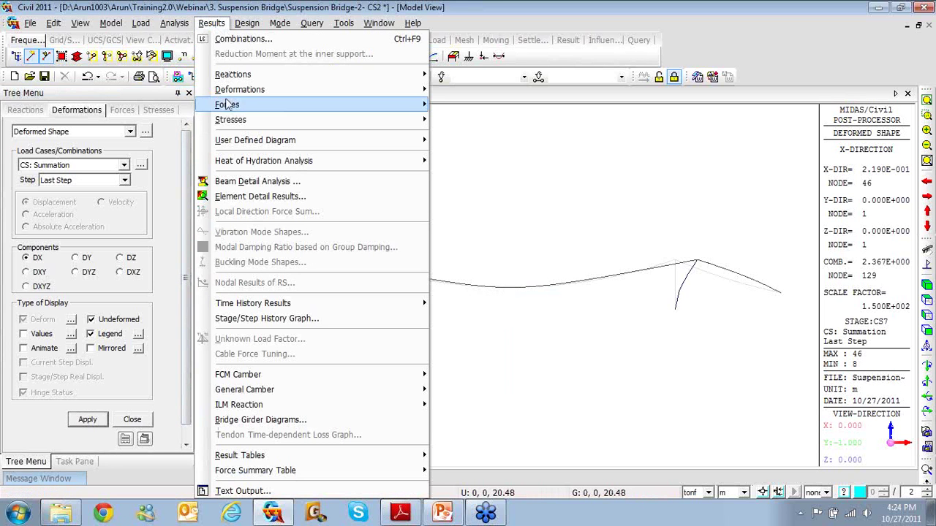
pyautogui.click(253, 323)
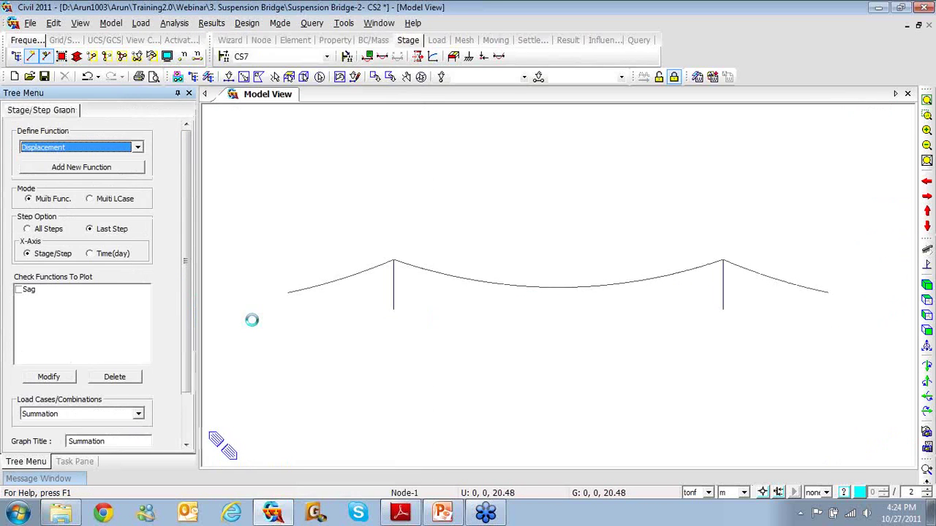
pyautogui.click(106, 169)
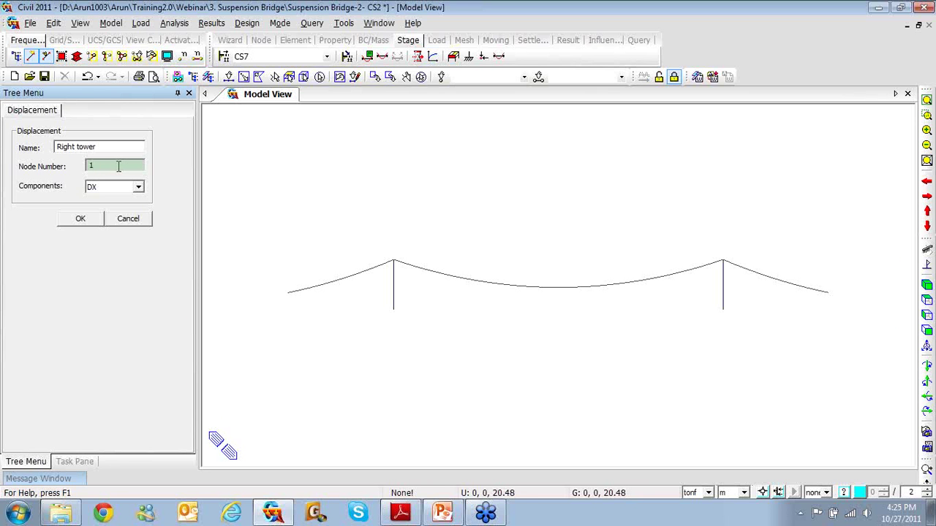
pyautogui.press('BackSpace')
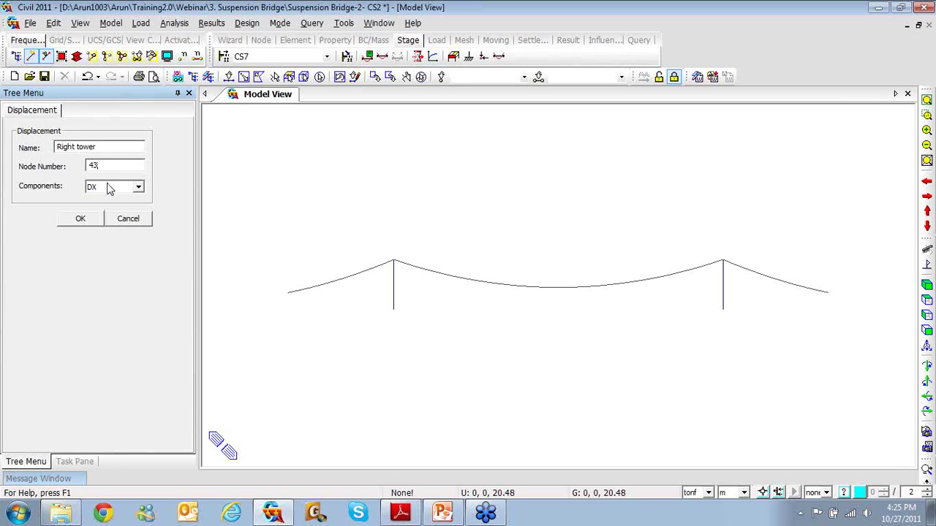
pyautogui.click(83, 219)
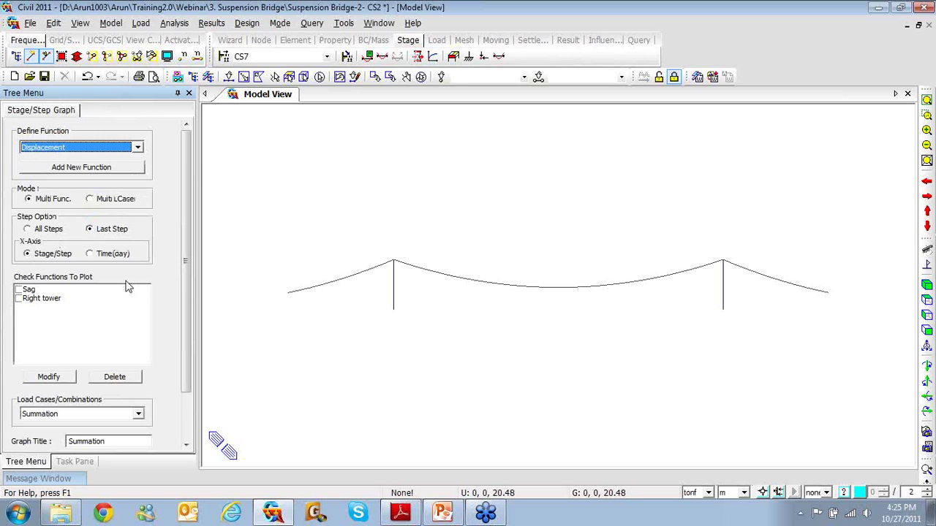
# Step: Plot only the Right tower function by stage in a graph titled Sat Back, and examine it enlarged
pyautogui.scroll(-2, 126, 285)
pyautogui.click(19, 241)
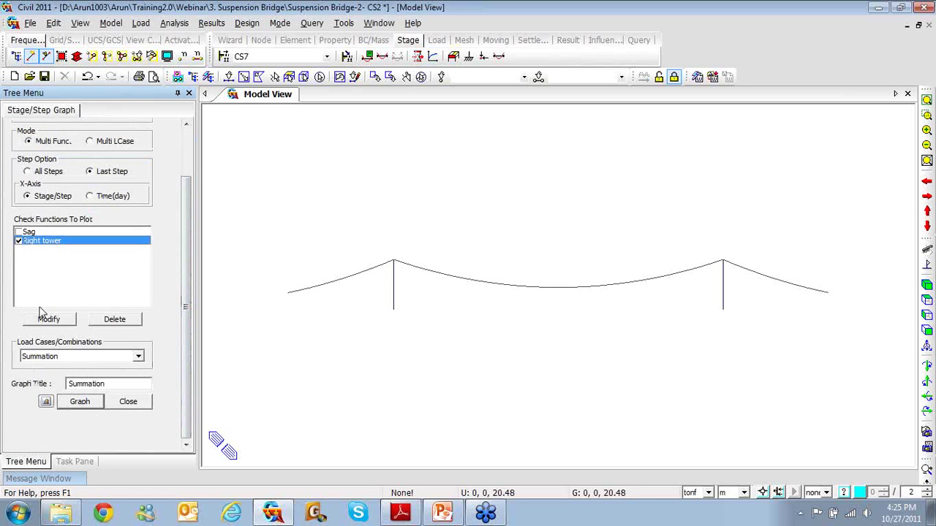
pyautogui.moveTo(107, 380); pyautogui.dragTo(70, 378)
pyautogui.write('Sat Sack')
pyautogui.click(74, 403)
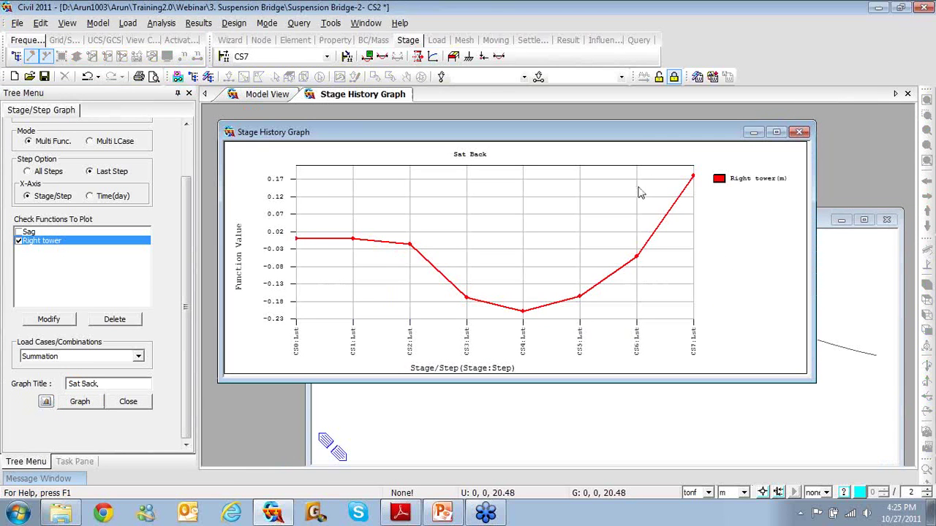
pyautogui.click(776, 133)
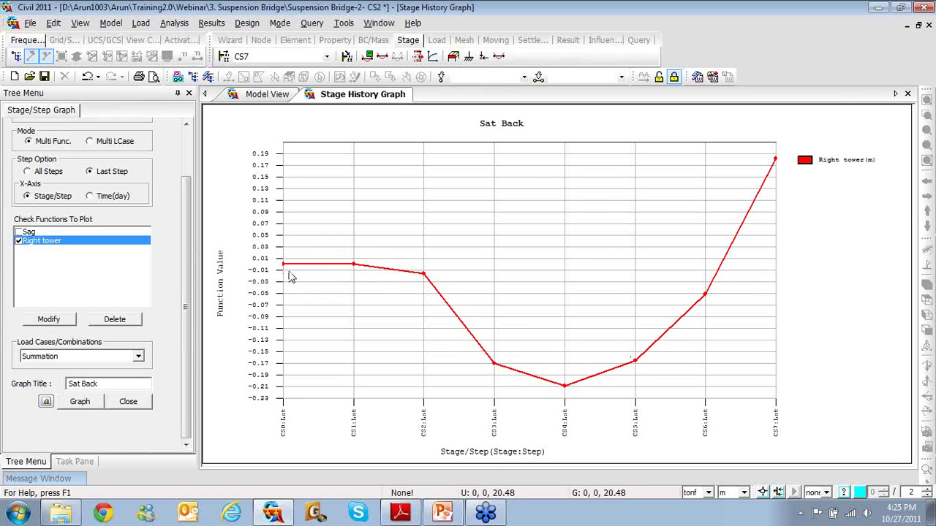
pyautogui.moveTo(285, 271)
pyautogui.click(141, 406)
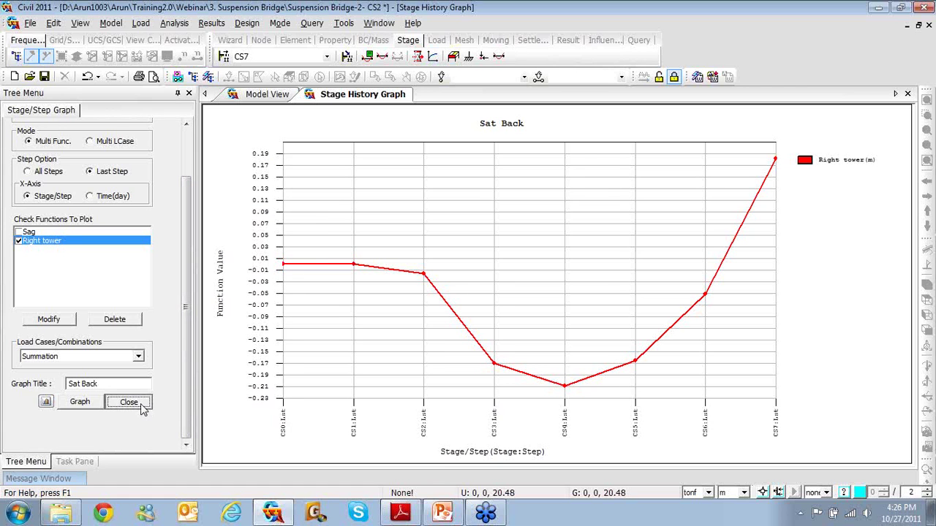
# Step: Display the beam force contour My for construction stage CS2, CS: Summation, last step, with the legend
pyautogui.click(289, 100)
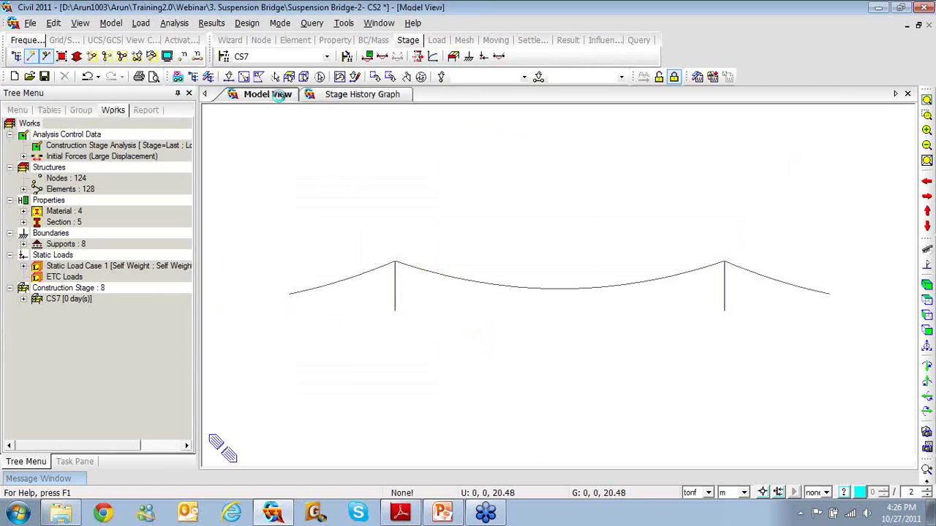
pyautogui.click(285, 57)
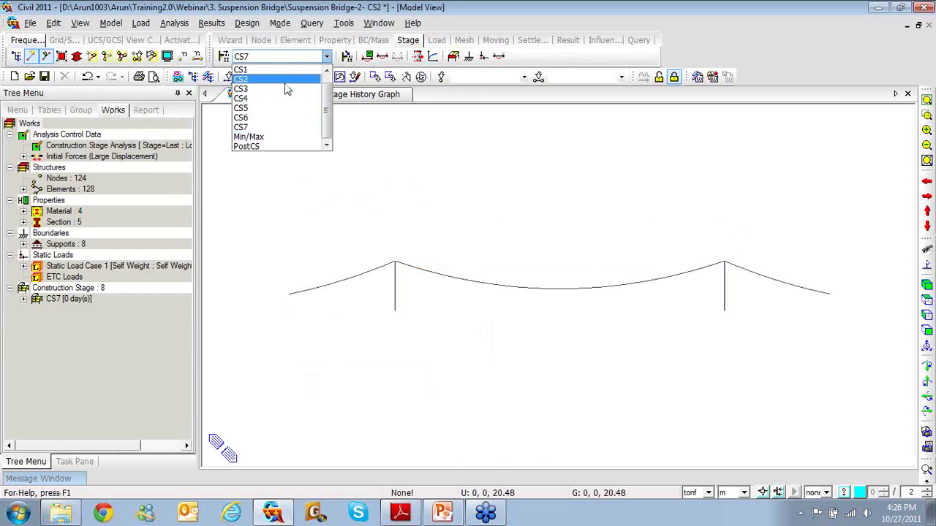
pyautogui.click(286, 79)
pyautogui.rightClick(288, 129)
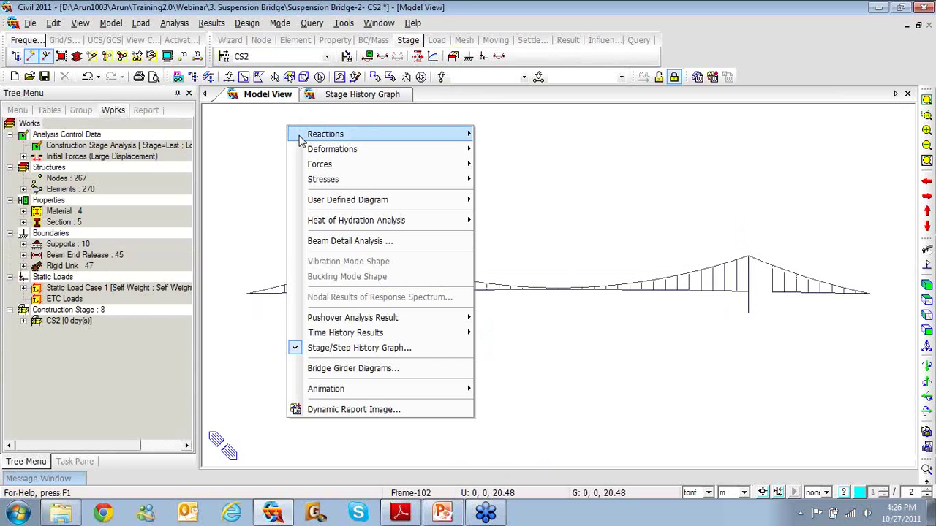
pyautogui.moveTo(417, 164)
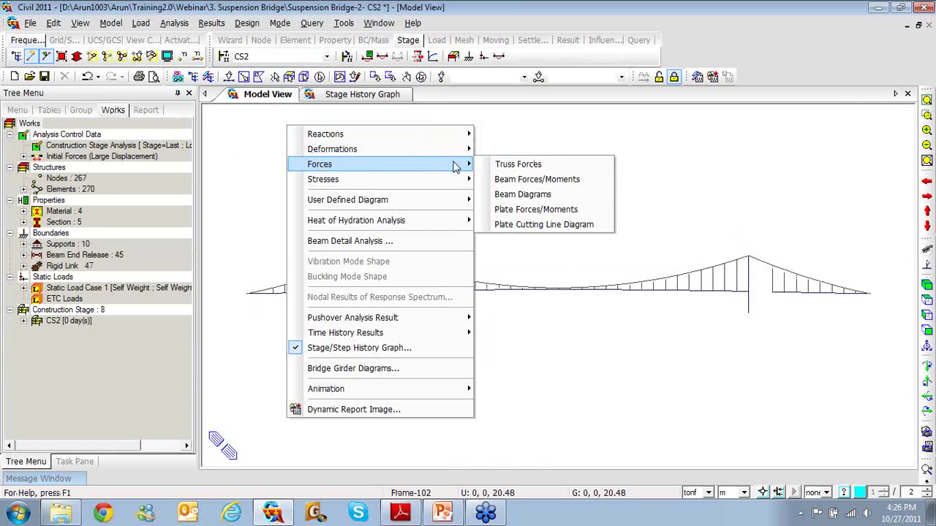
pyautogui.click(503, 179)
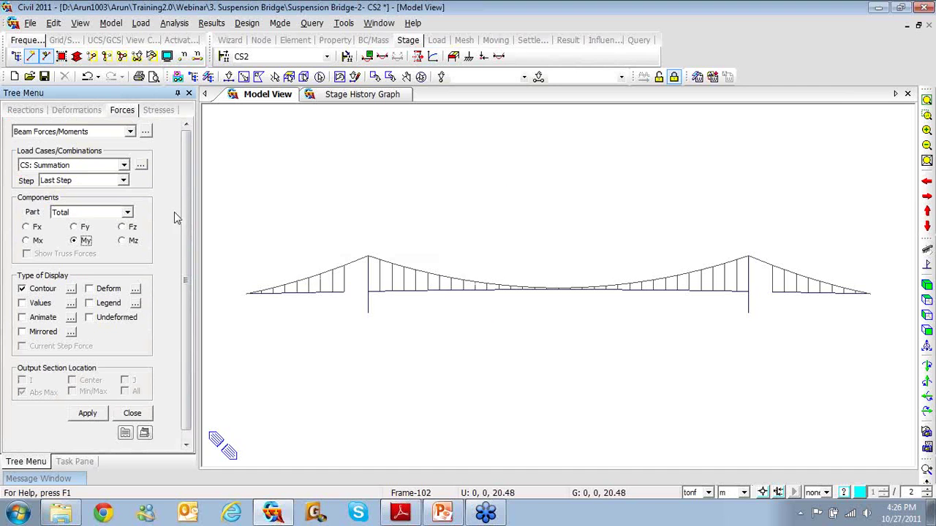
pyautogui.click(90, 304)
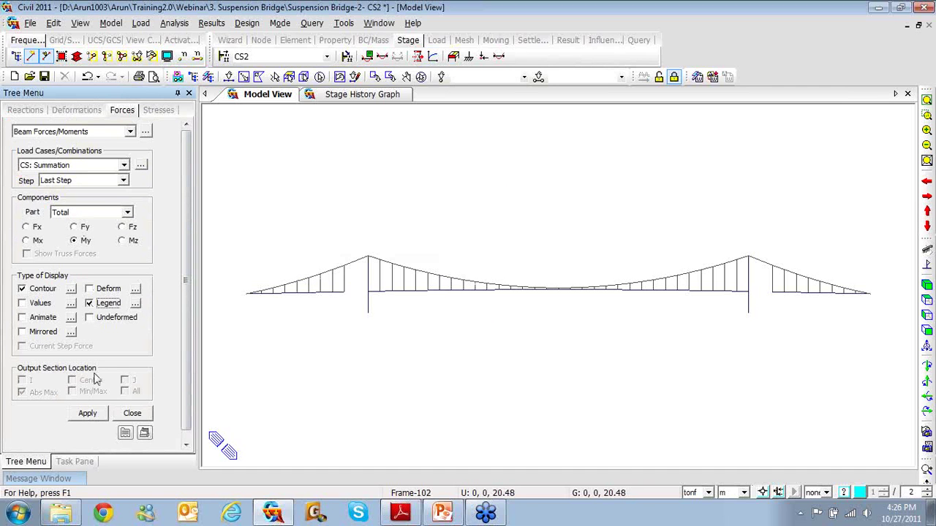
pyautogui.click(87, 414)
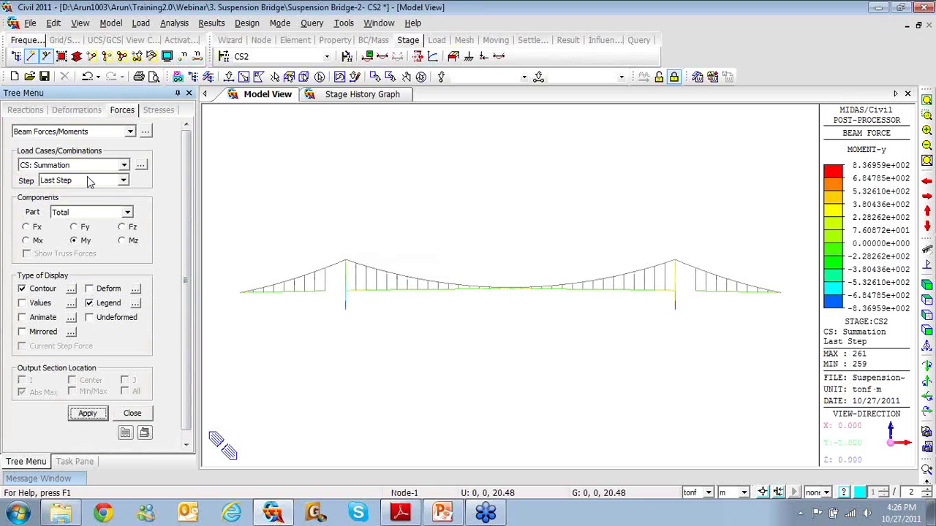
# Step: Show the CS2 My moments as a beam diagram with solid fill
pyautogui.click(92, 132)
pyautogui.click(92, 165)
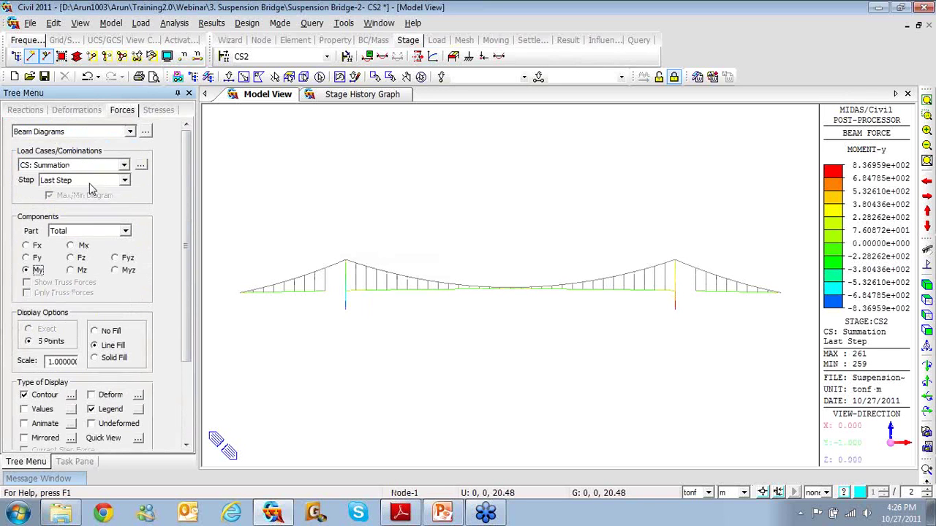
pyautogui.scroll(-3, 124, 292)
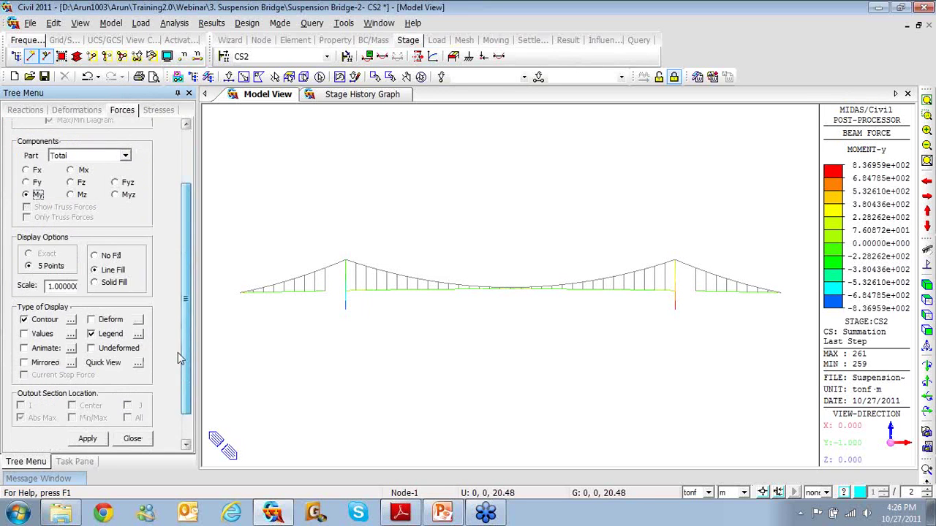
pyautogui.click(104, 275)
pyautogui.click(87, 430)
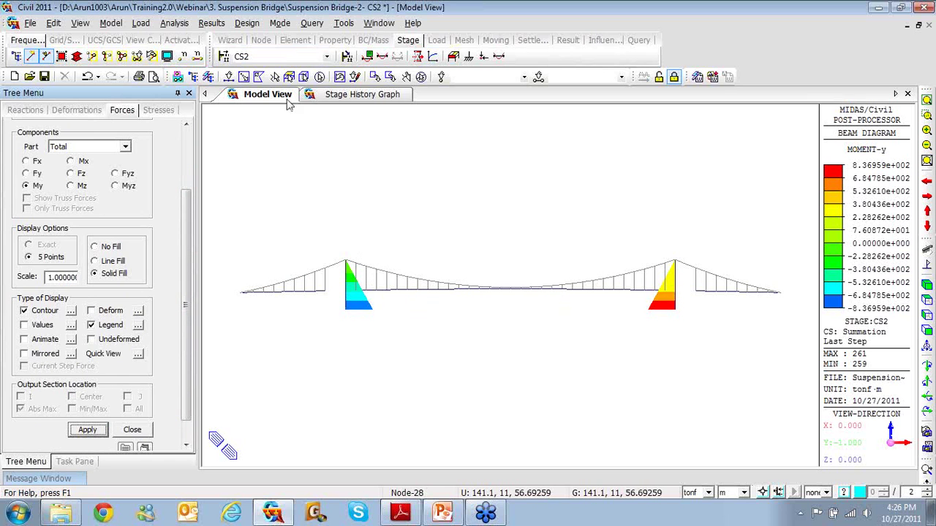
# Step: Display the My beam diagram for stage CS4 and for stage CS0, and inspect the girder moments in CS0
pyautogui.click(287, 57)
pyautogui.click(278, 99)
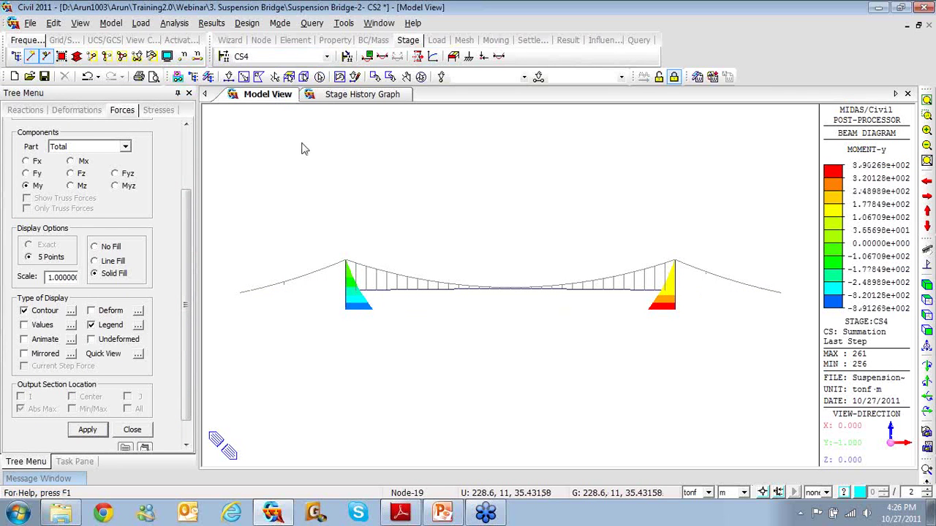
pyautogui.press('Down')
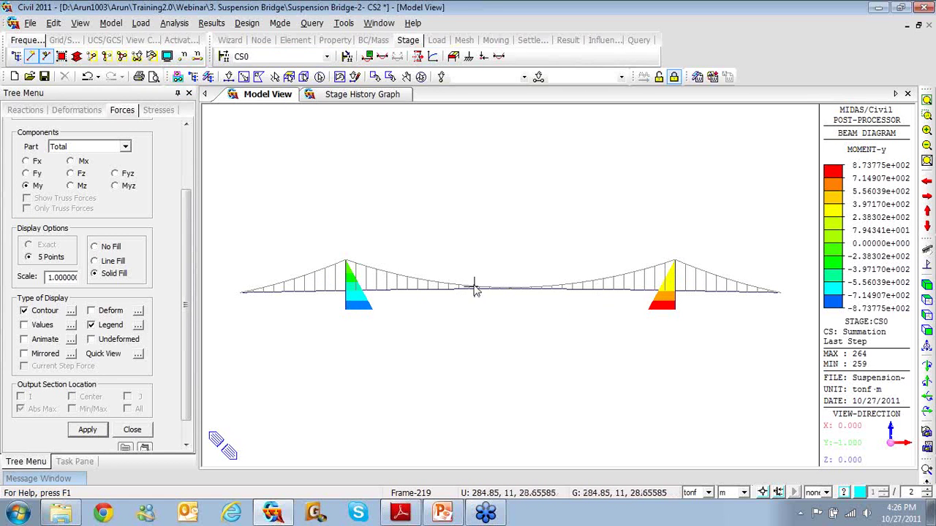
pyautogui.moveTo(459, 287)
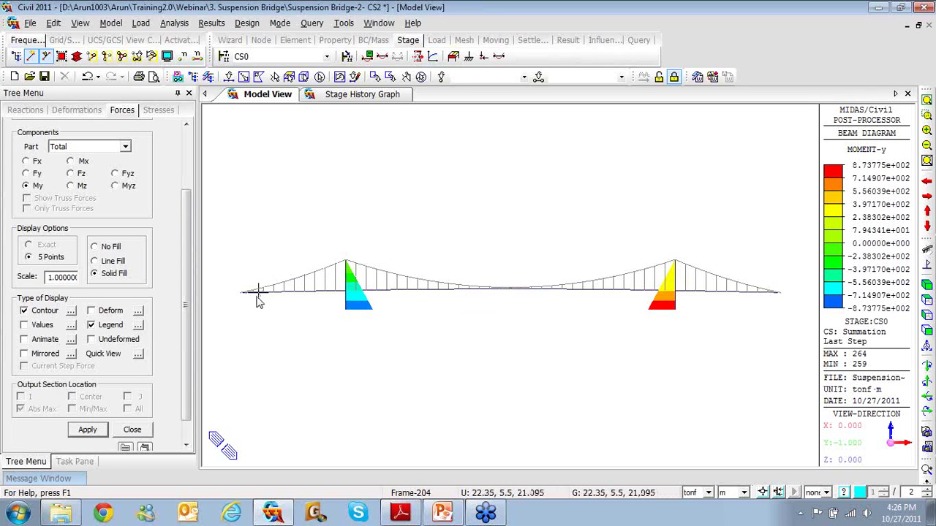
pyautogui.moveTo(257, 303)
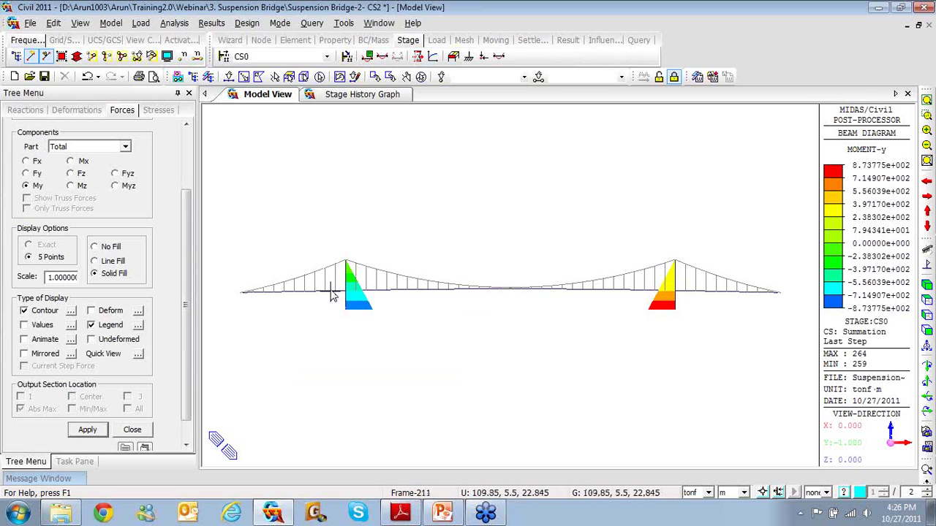
# Step: Display the CS0 truss force contour for CS: Summation, last step, with all forces and the legend
pyautogui.moveTo(331, 293)
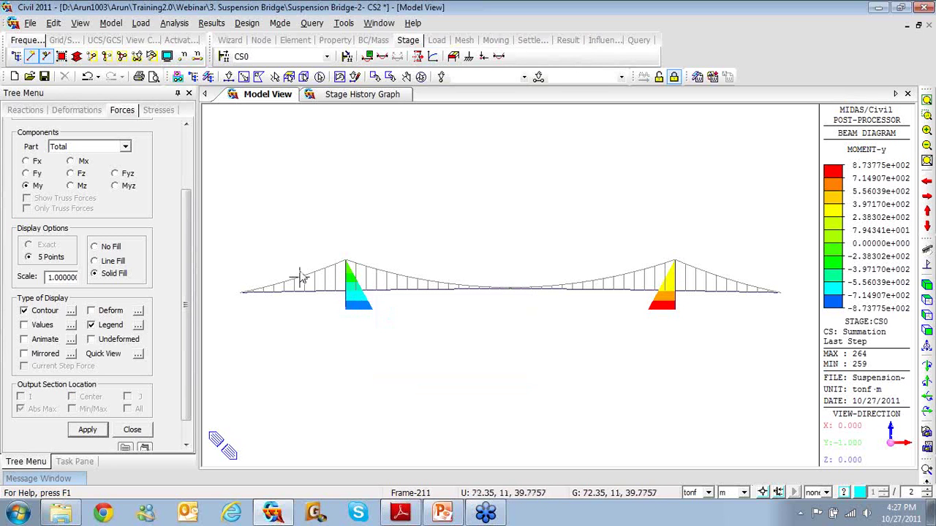
pyautogui.scroll(3, 187, 222)
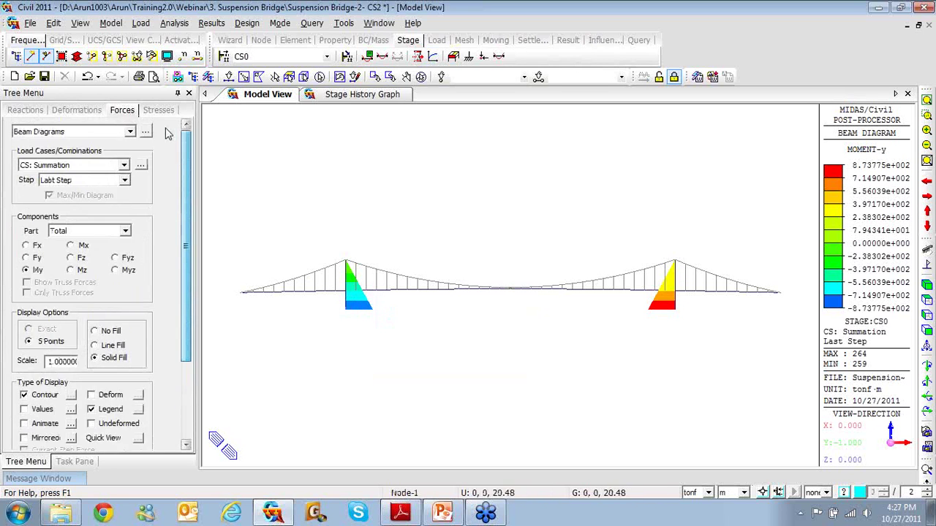
pyautogui.click(129, 131)
pyautogui.click(116, 144)
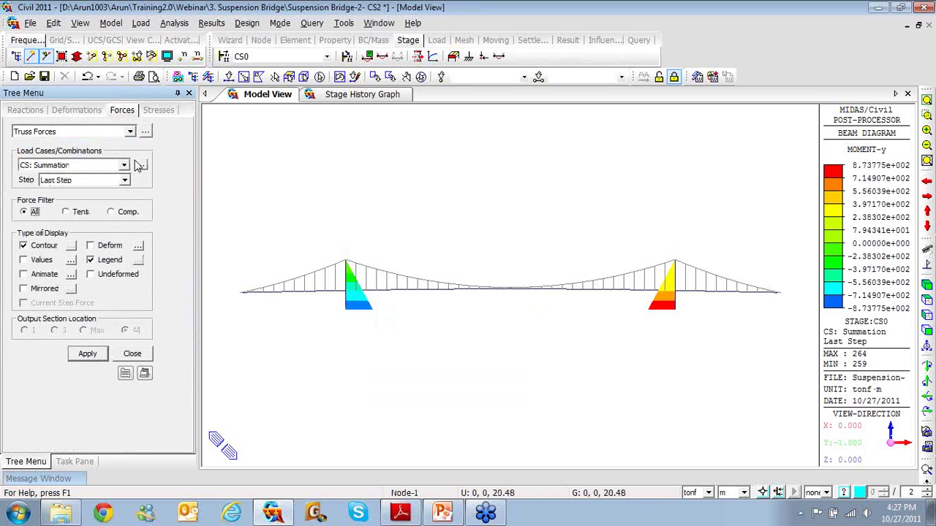
pyautogui.click(91, 354)
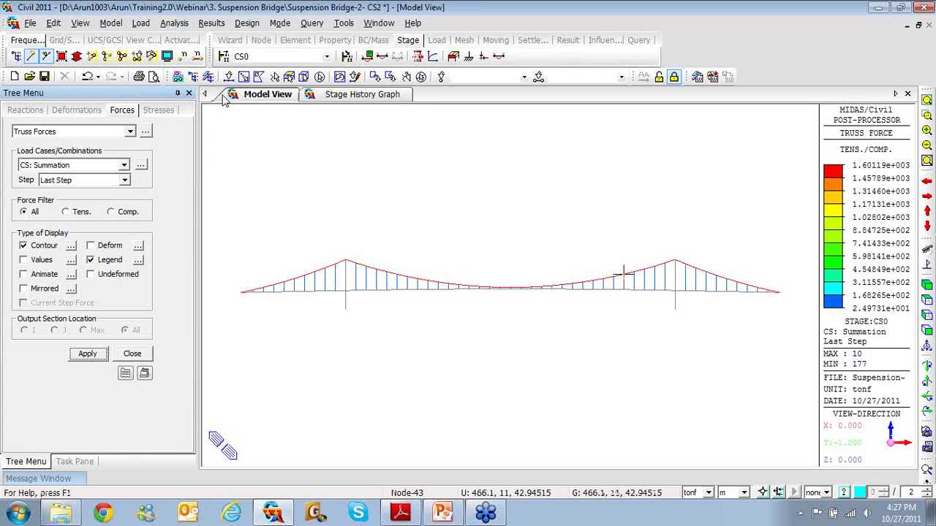
# Step: Start a Truss Force/Stress function for the stage/step history graph, named Cable Force, on element 143
pyautogui.click(213, 24)
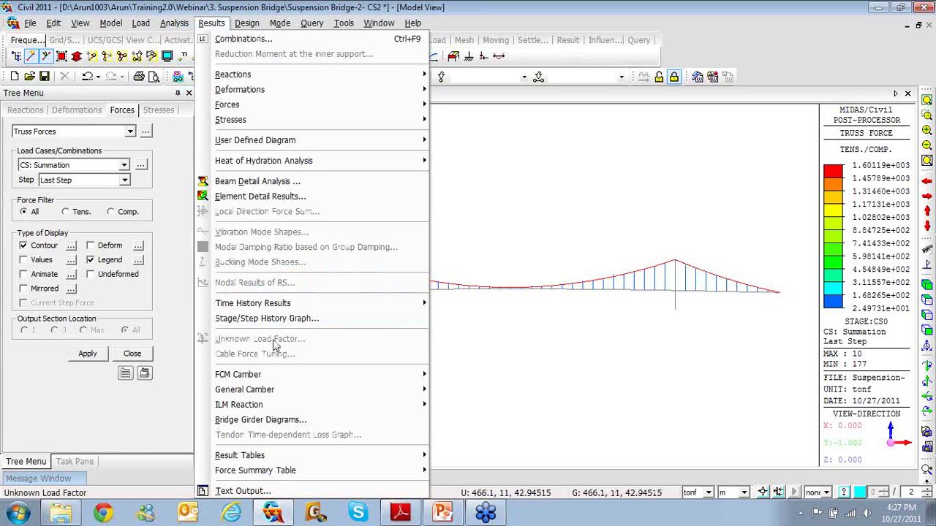
pyautogui.click(284, 319)
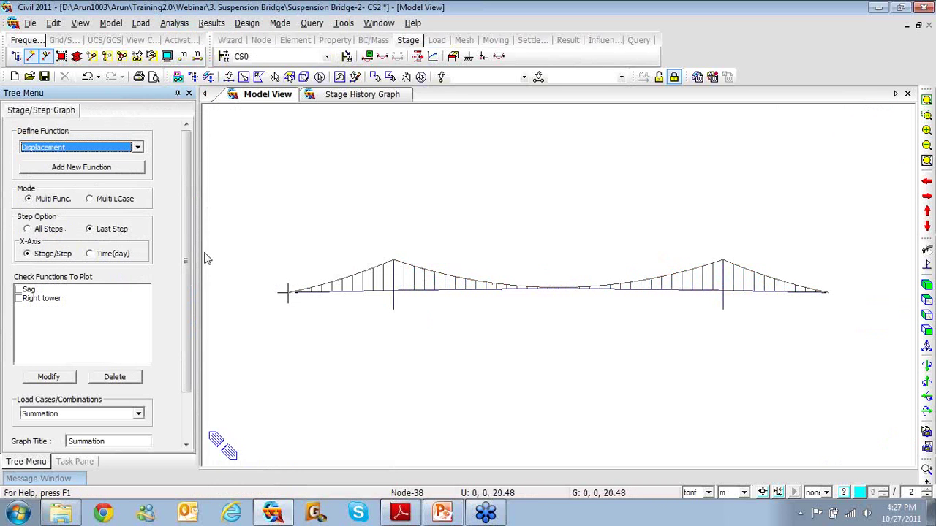
pyautogui.click(137, 147)
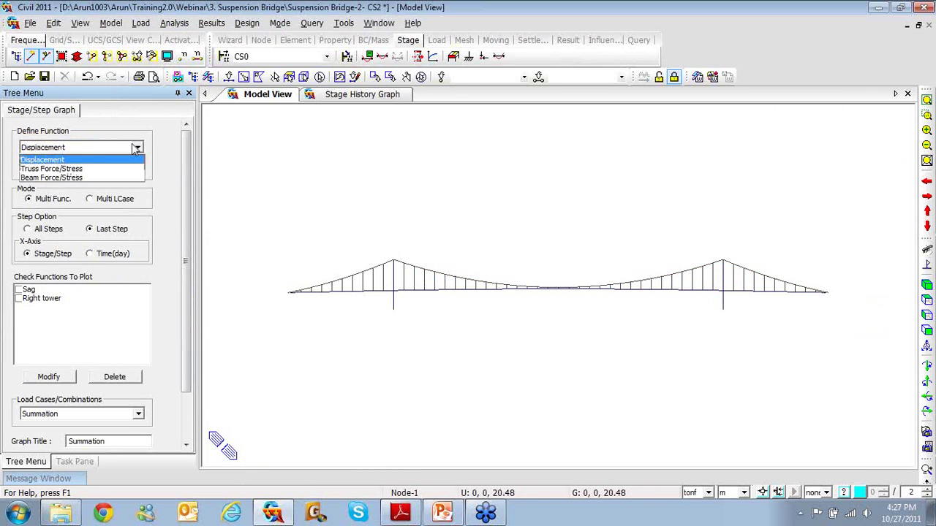
pyautogui.click(103, 169)
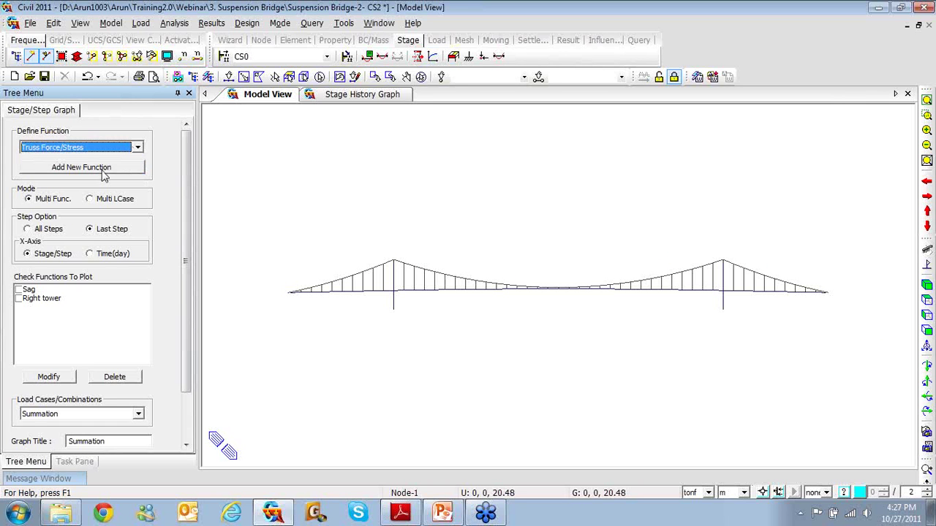
pyautogui.click(103, 168)
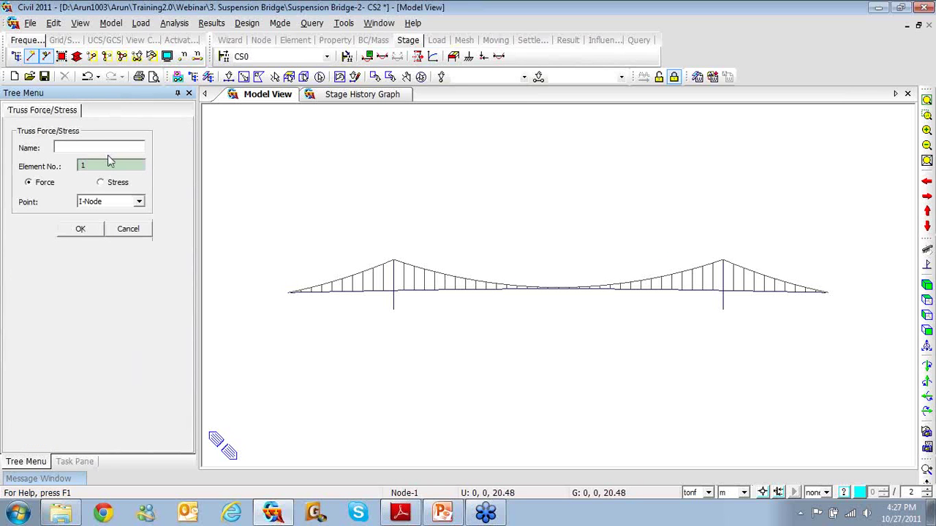
pyautogui.write('Cable Force')
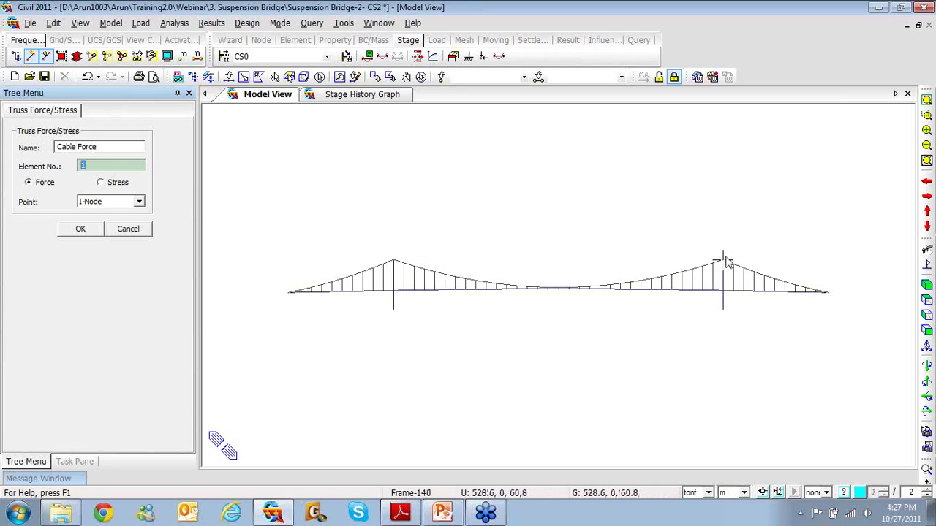
pyautogui.write('143')
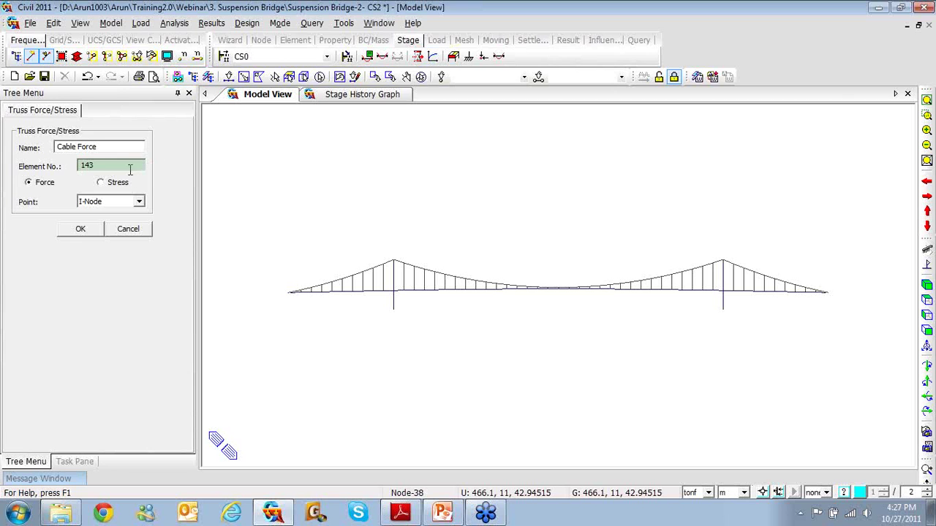
# Step: Inspect the cable elements around the right tower and add the Cable Force function as a force at the I-node
pyautogui.click(126, 167)
pyautogui.doubleClick(118, 166)
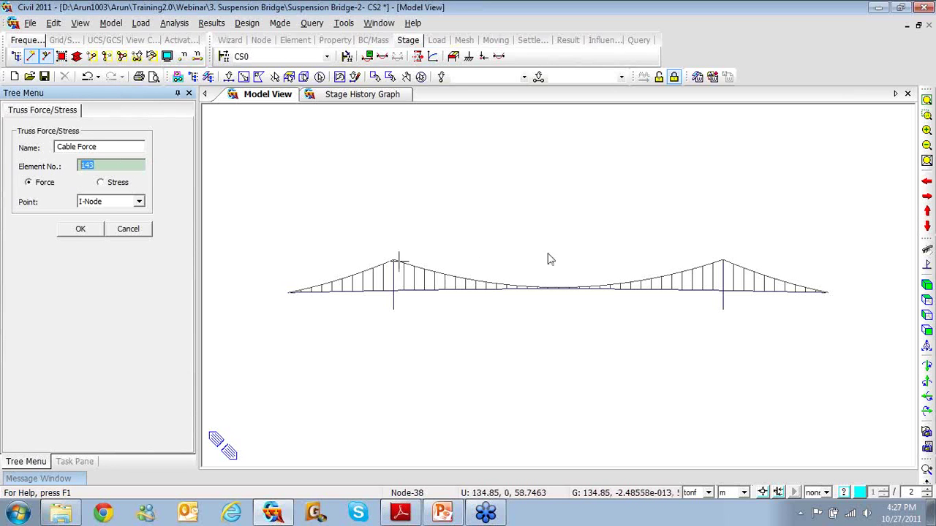
pyautogui.click(674, 282)
pyautogui.scroll(3, 676, 284)
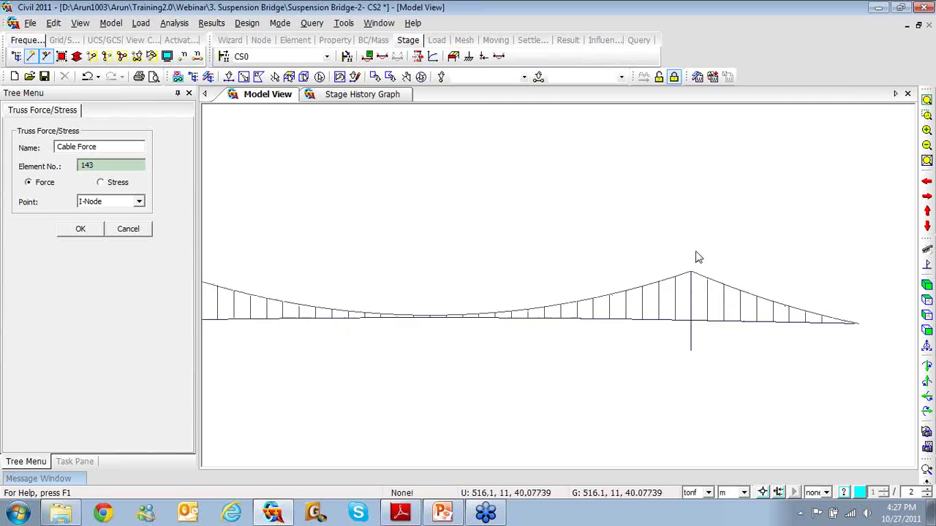
pyautogui.scroll(1, 698, 250)
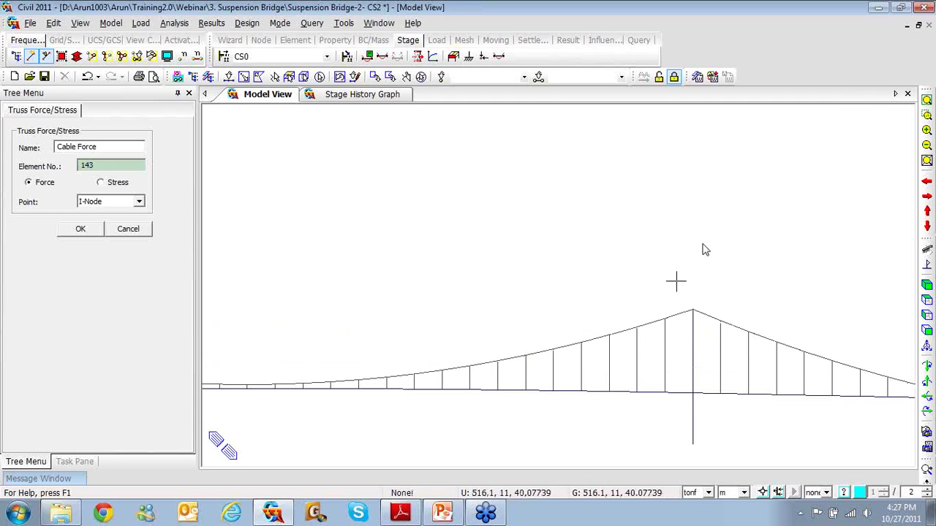
pyautogui.moveTo(702, 327)
pyautogui.keyDown('ctrl'); pyautogui.mouseDown(button='middle')
pyautogui.moveTo(694, 317)
pyautogui.moveTo(704, 335)
pyautogui.mouseUp(button='middle'); pyautogui.keyUp('ctrl')
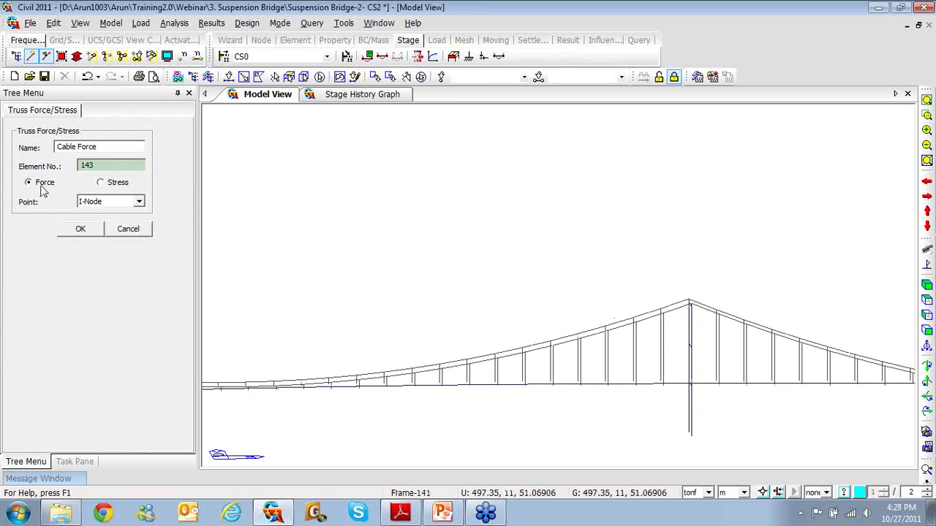
pyautogui.click(87, 230)
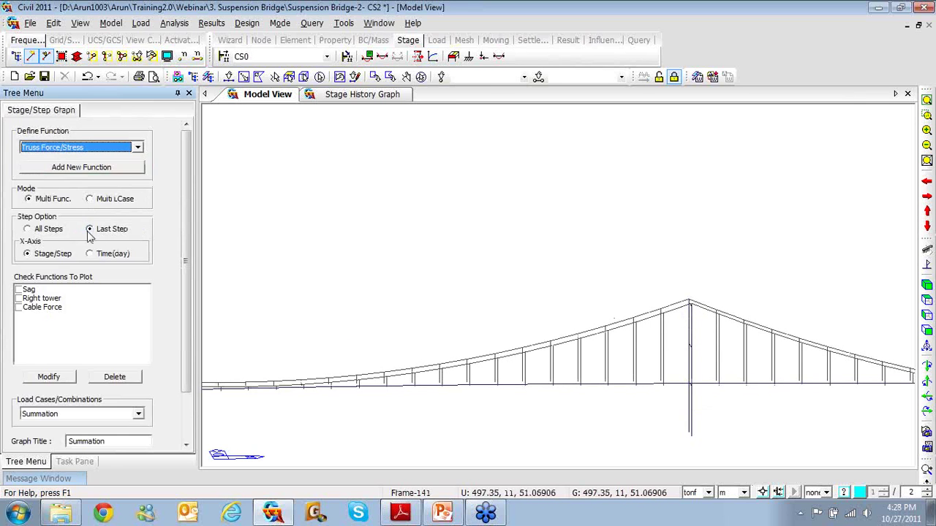
# Step: Start a new Beam Force/Stress function named Tower Axial Force, using the axial force at the I-node
pyautogui.click(138, 149)
pyautogui.click(117, 177)
pyautogui.click(125, 166)
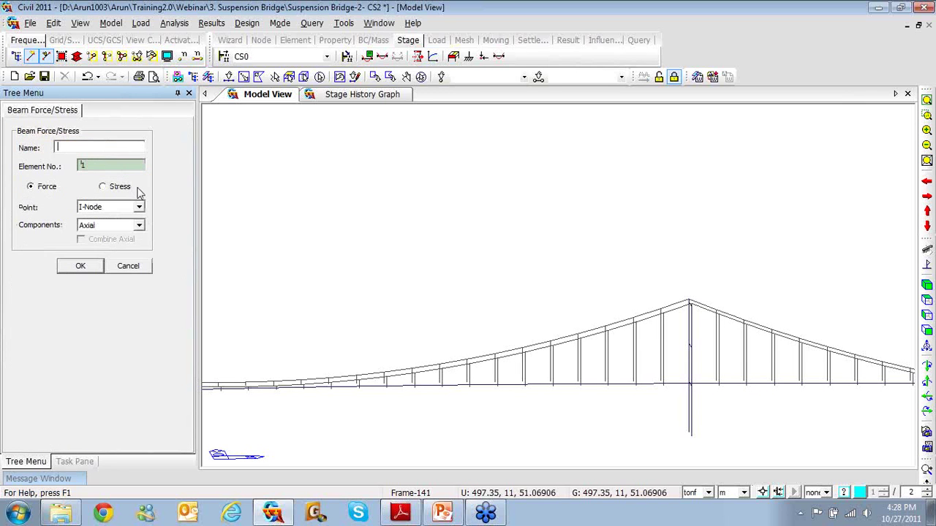
pyautogui.write('Ri')
pyautogui.press('BackSpace')
pyautogui.press('BackSpace')
pyautogui.press('BackSpace')
pyautogui.press('BackSpace')
pyautogui.press('BackSpace')
pyautogui.press('BackSpace')
pyautogui.press('BackSpace')
pyautogui.press('BackSpace')
pyautogui.press('BackSpace')
pyautogui.press('BackSpace')
pyautogui.write('tower Axial force')
pyautogui.click(80, 266)
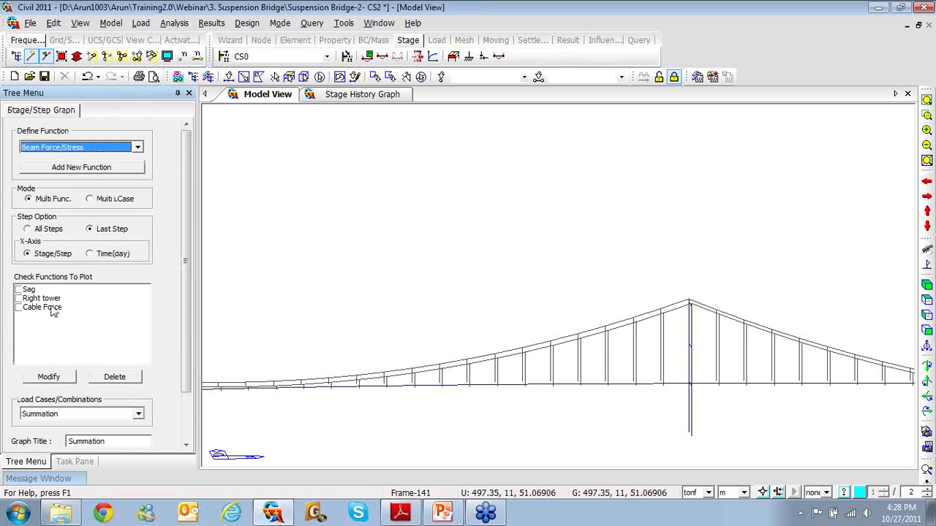
pyautogui.click(86, 168)
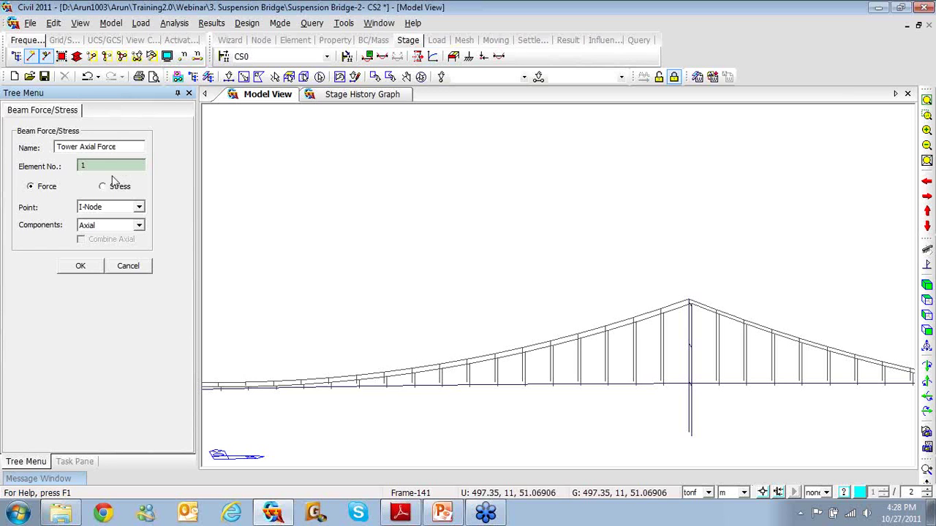
# Step: Pick the lowest element of the right tower to identify it, and set the function's element number to 261
pyautogui.click(228, 76)
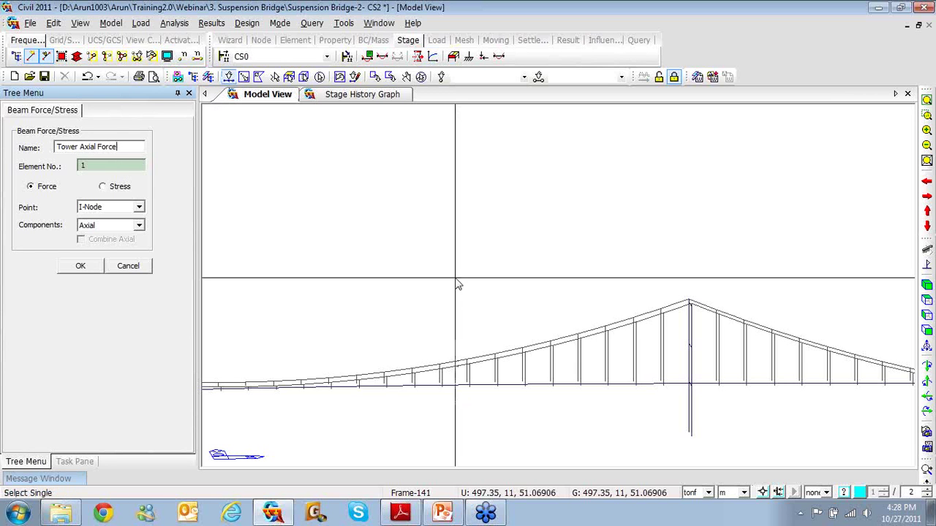
pyautogui.click(693, 411)
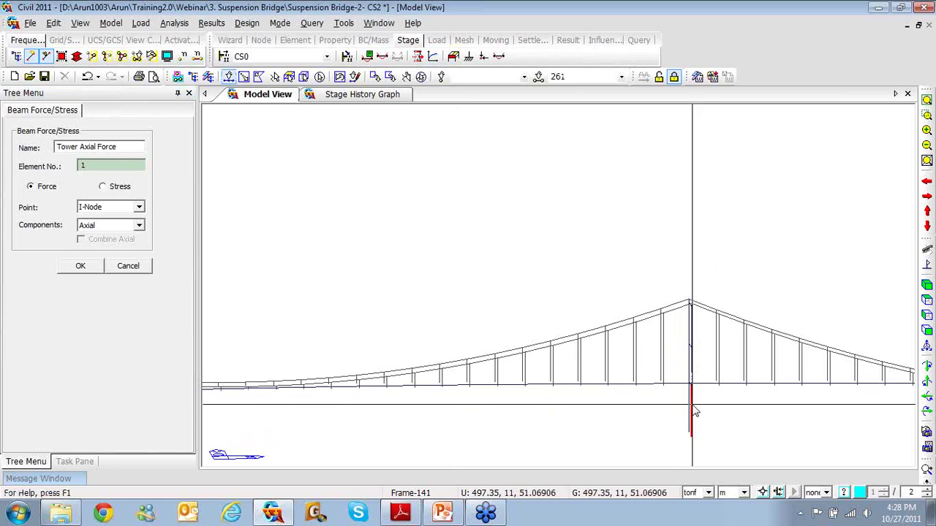
pyautogui.click(702, 407)
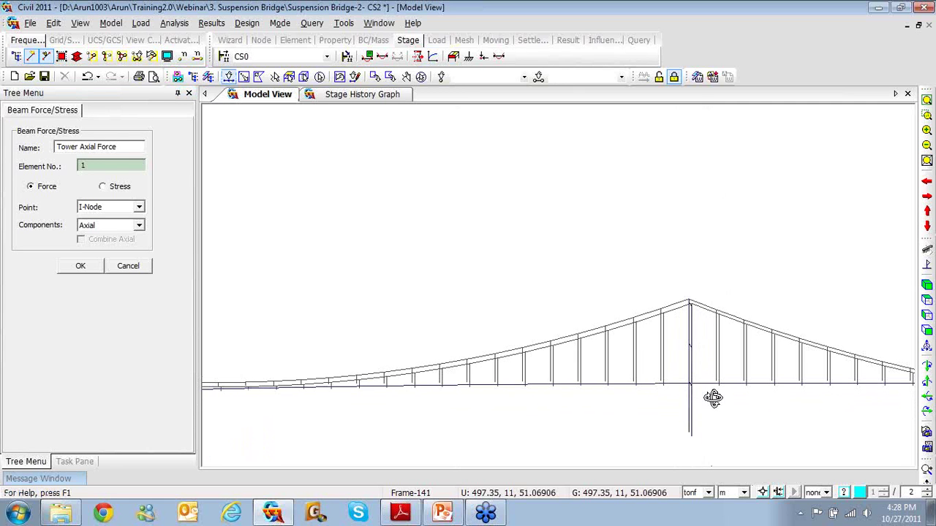
pyautogui.moveTo(713, 398); pyautogui.dragTo(700, 409)
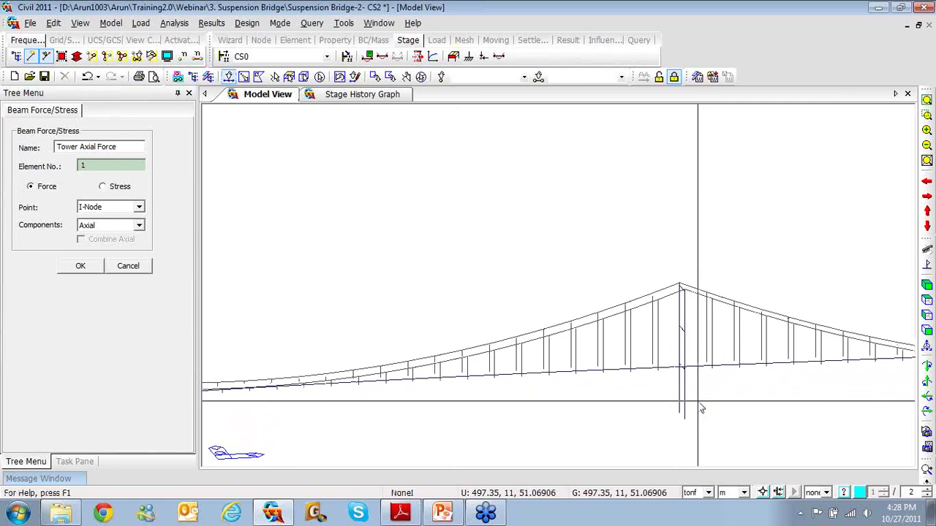
pyautogui.click(113, 166)
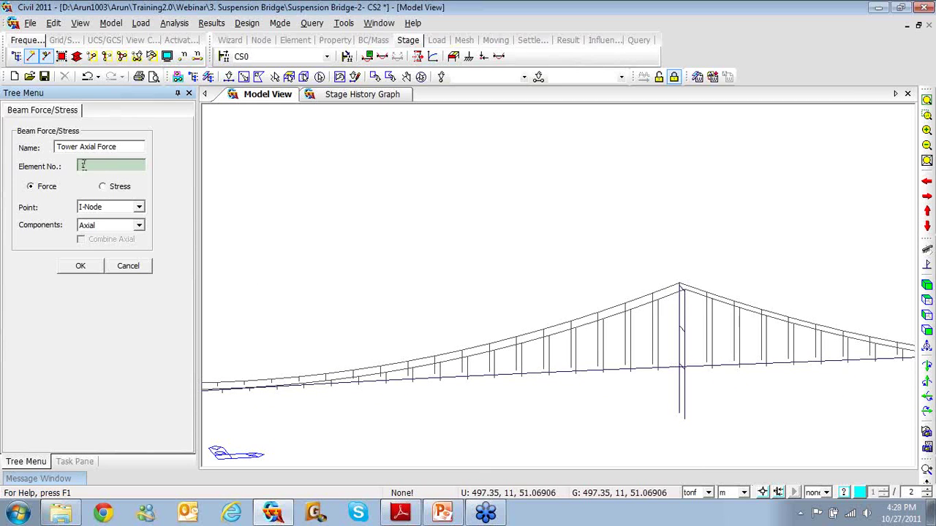
pyautogui.write('261')
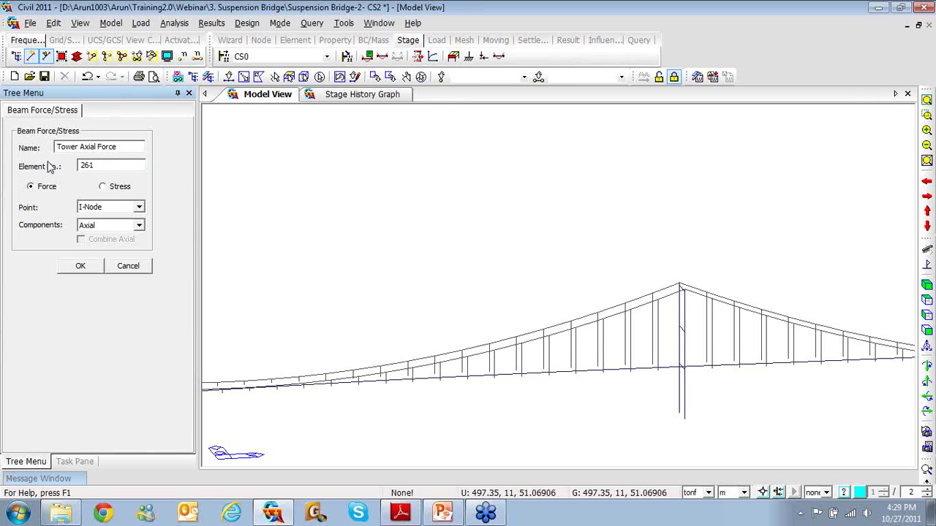
# Step: Select element 261 by number to check its location on the tower, and add the Tower Axial Force function
pyautogui.click(555, 77)
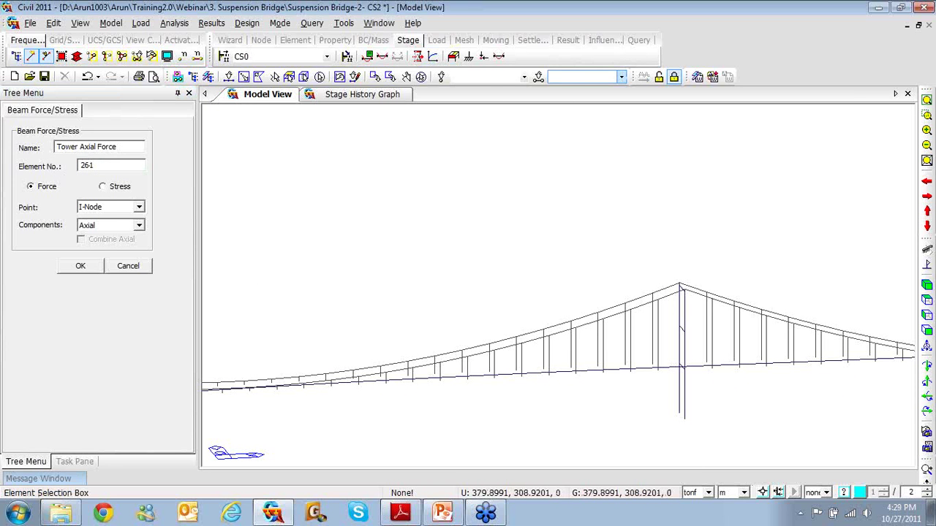
pyautogui.write('261')
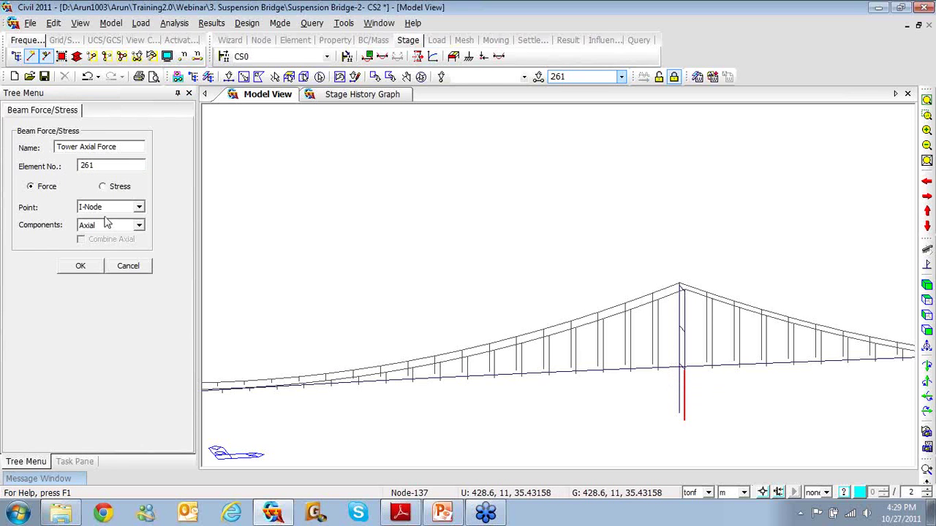
pyautogui.click(81, 267)
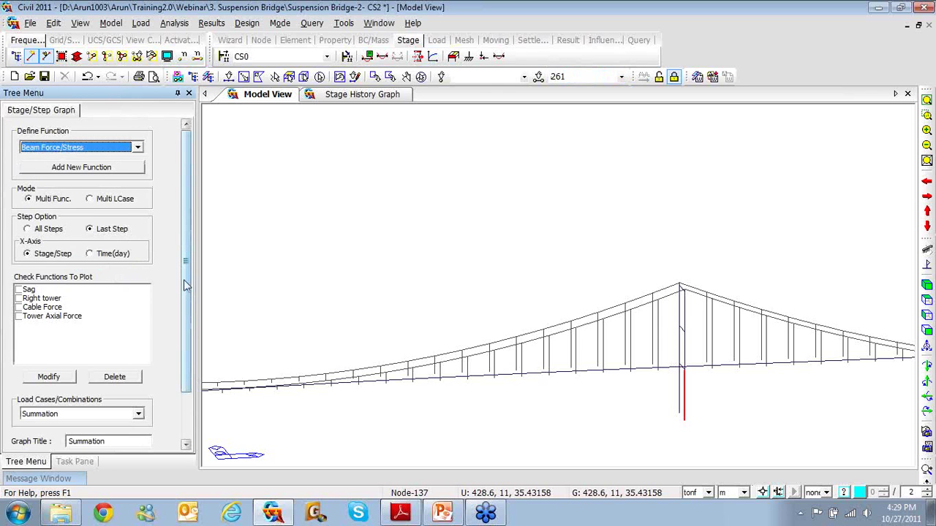
# Step: Plot the Cable Force and Tower Axial Force functions by stage in a graph titled Cable & Tower force, and examine it enlarged
pyautogui.moveTo(186, 285); pyautogui.dragTo(186, 335)
pyautogui.click(18, 249)
pyautogui.click(18, 258)
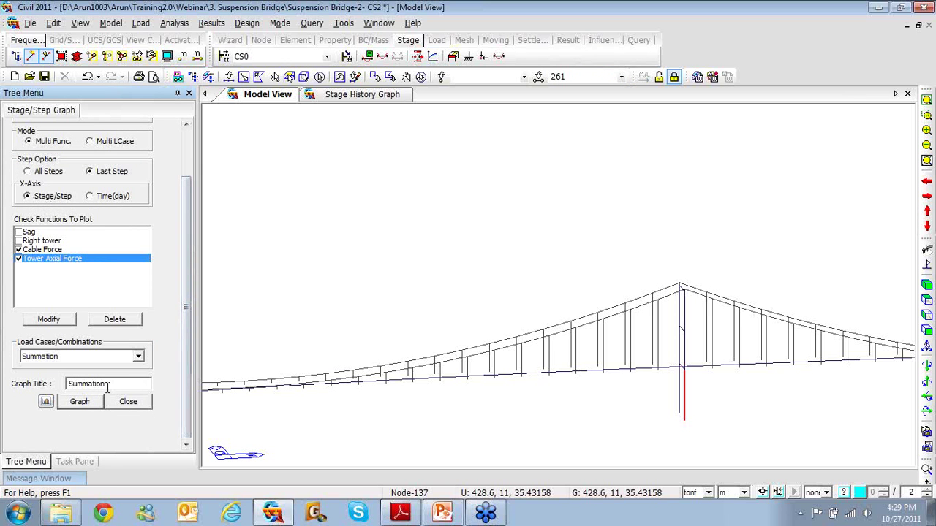
pyautogui.moveTo(108, 385); pyautogui.dragTo(53, 378)
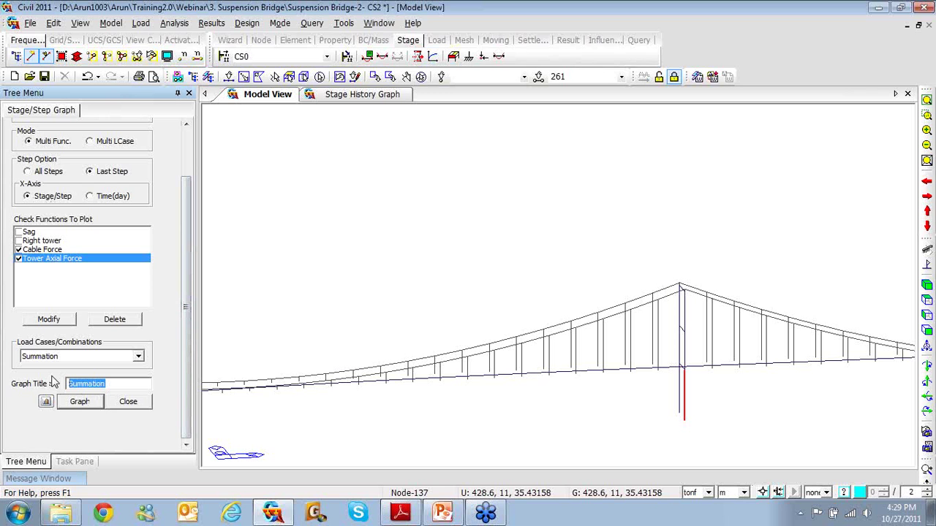
pyautogui.write('Cable & Tower force')
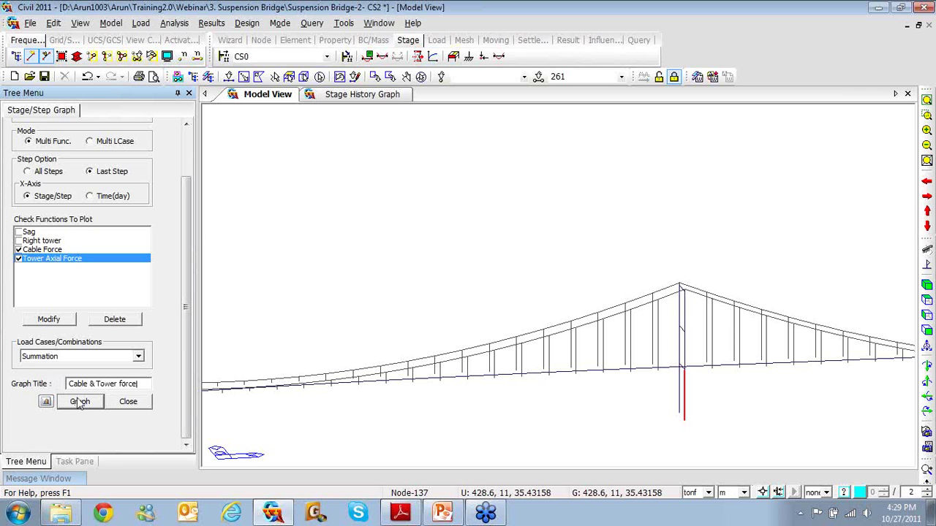
pyautogui.click(80, 402)
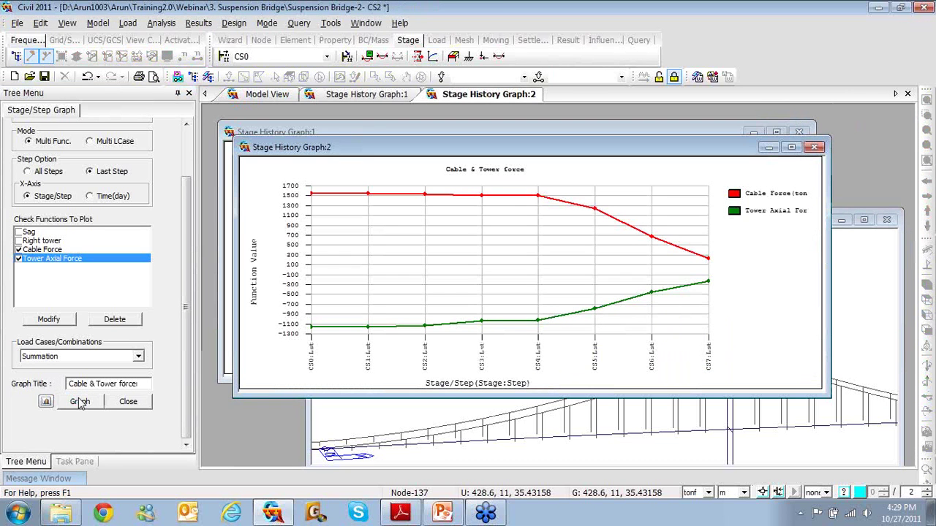
pyautogui.click(790, 148)
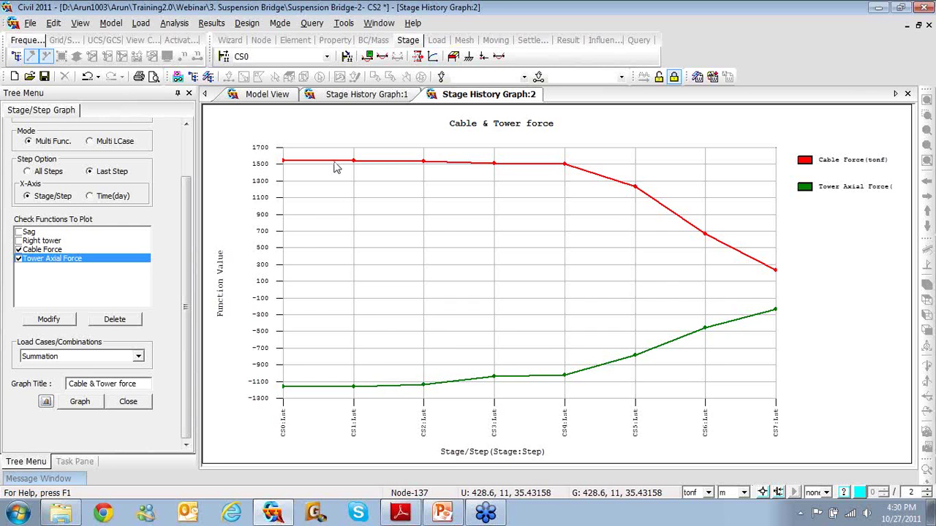
# Step: Return to the model in front view and close the stage/step graph settings
pyautogui.click(268, 96)
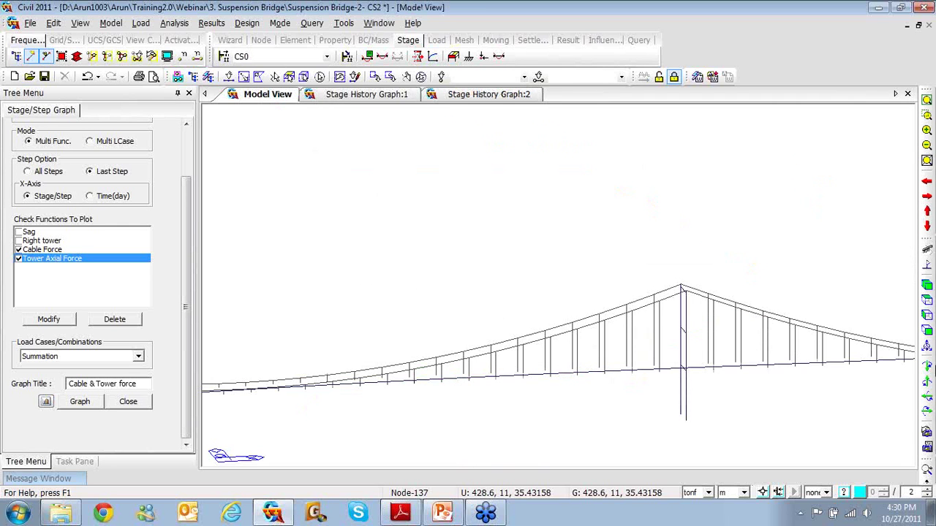
pyautogui.click(925, 331)
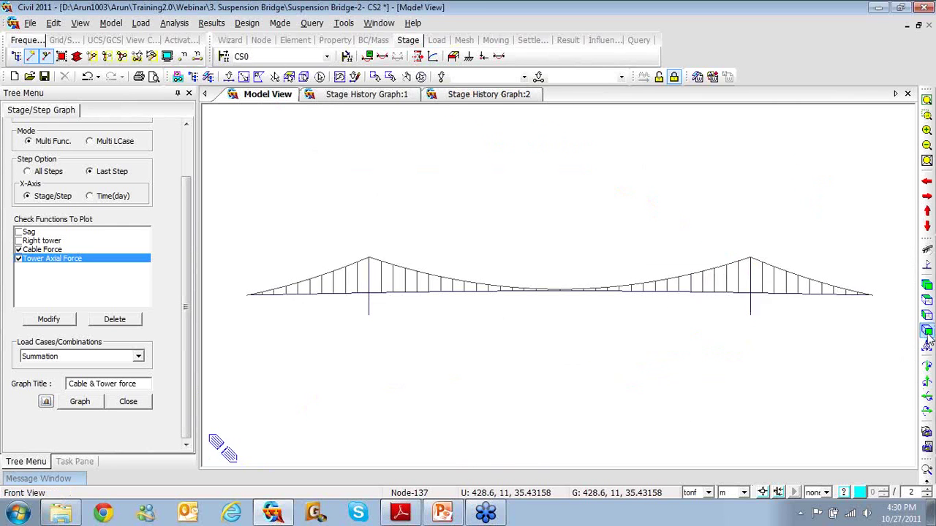
pyautogui.click(124, 402)
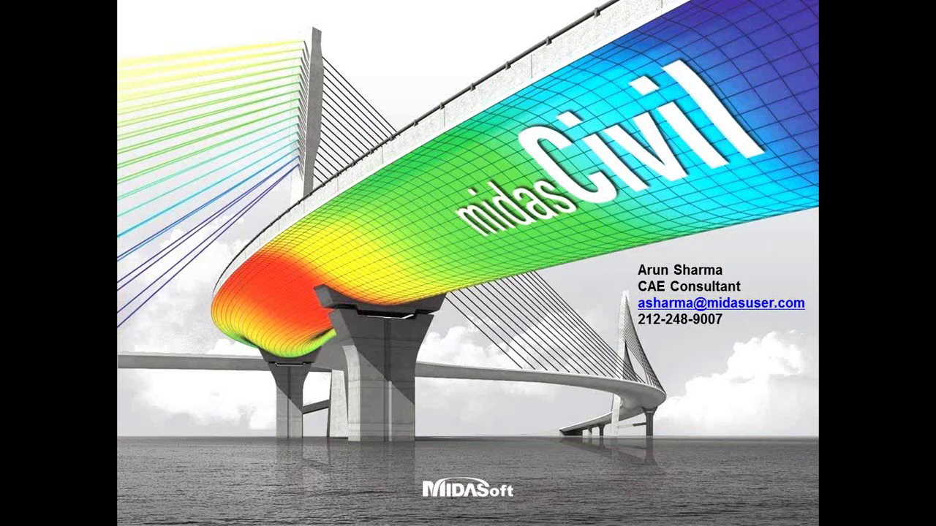
# Step: Leave the PowerPoint slide show and select the phone number line in the closing slide's contact text
pyautogui.press('Escape')
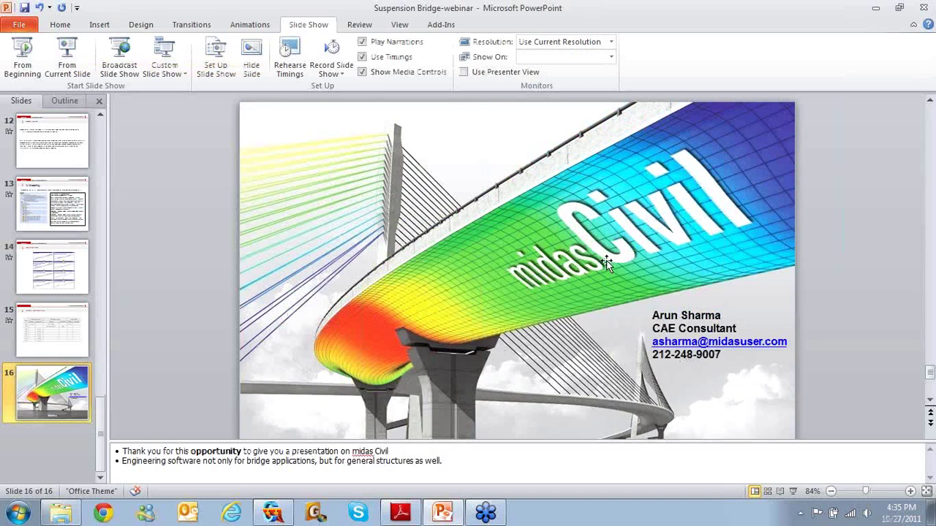
pyautogui.click(653, 359)
pyautogui.tripleClick(703, 356)
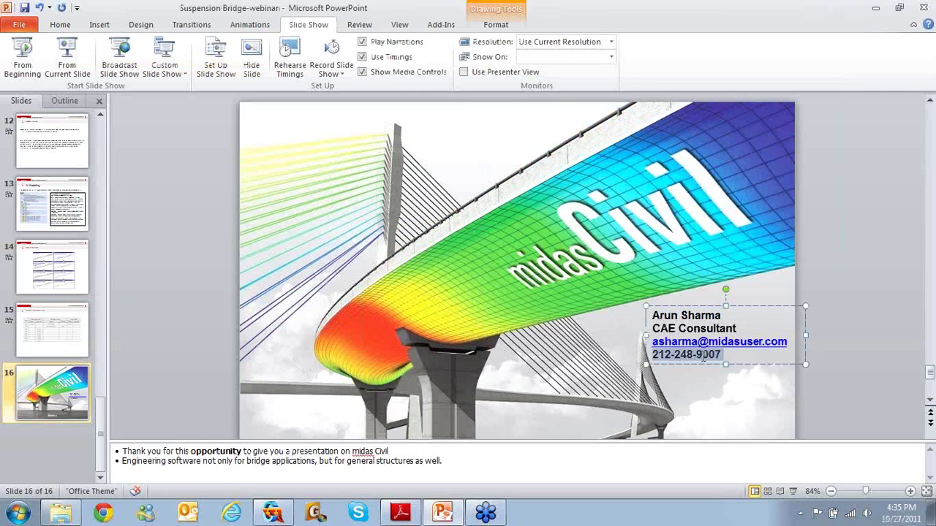